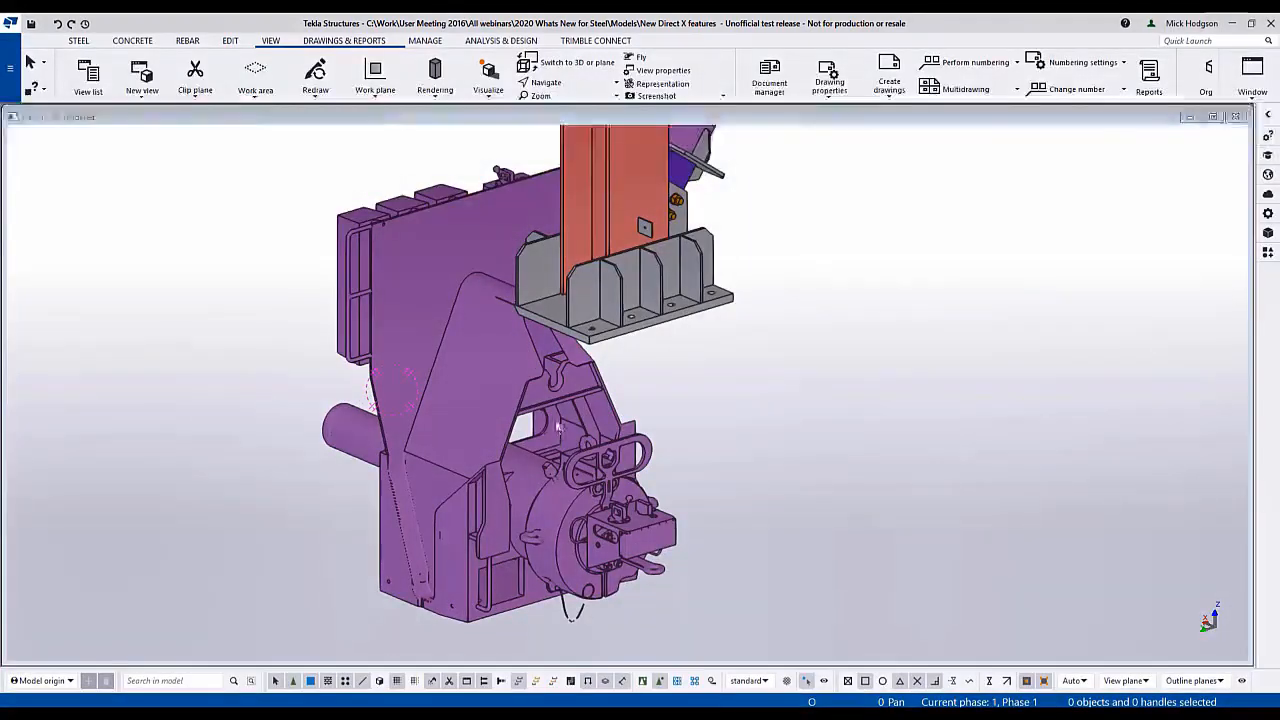
Step: Display the model parts as see-through shaded wireframe around the column base plate and purple equipment
{"action": "middle_click_drag", "start_coordinate": [556, 388], "coordinate": [578, 356], "text": "ctrl"}
{"action": "key", "text": "ctrl+2"}
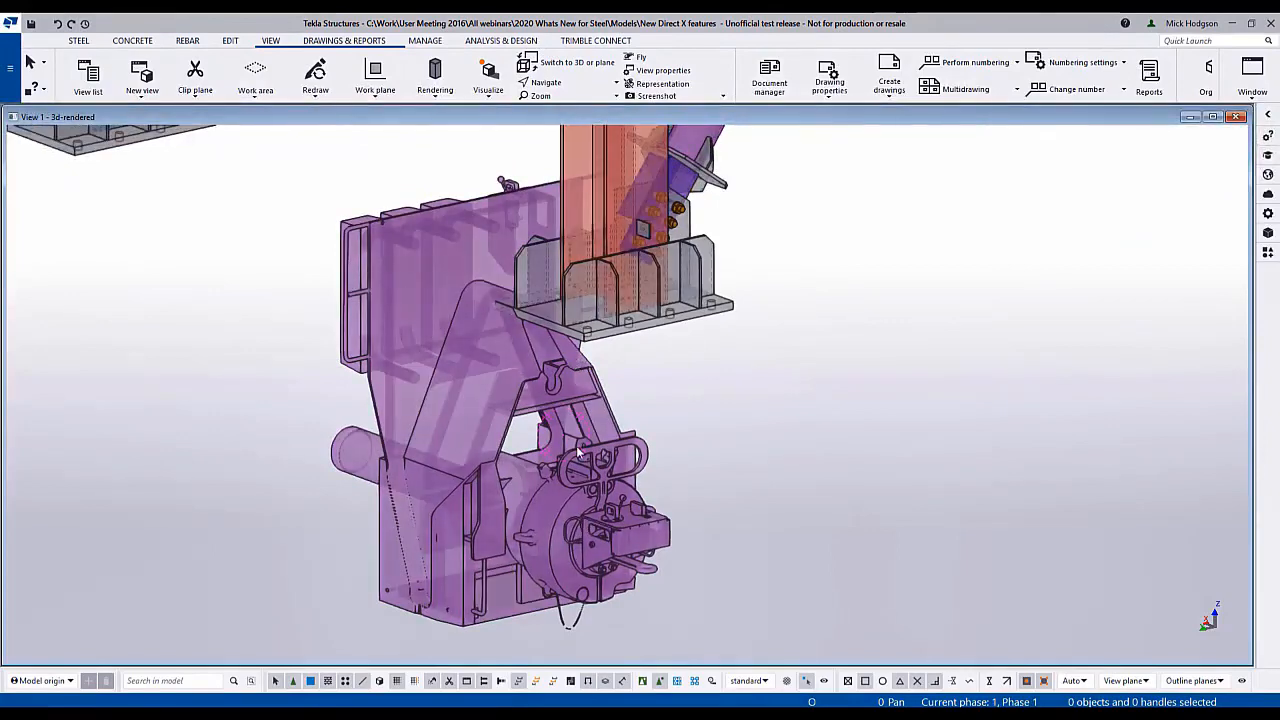
{"action": "scroll", "coordinate": [612, 400], "scroll_direction": "up", "scroll_amount": 10}
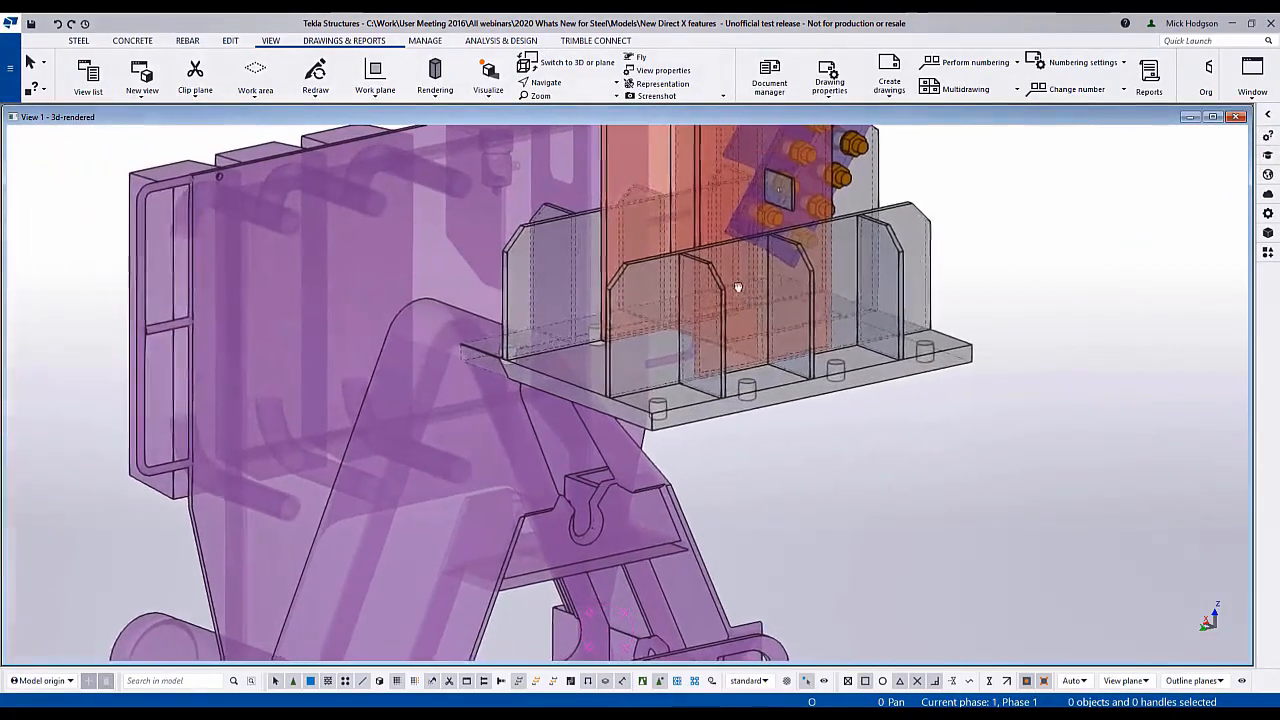
Step: In the Model View advanced options, set XS_SHOW_STATISTICS_IN_DX to TRUE and apply it
{"action": "left_click", "coordinate": [10, 67]}
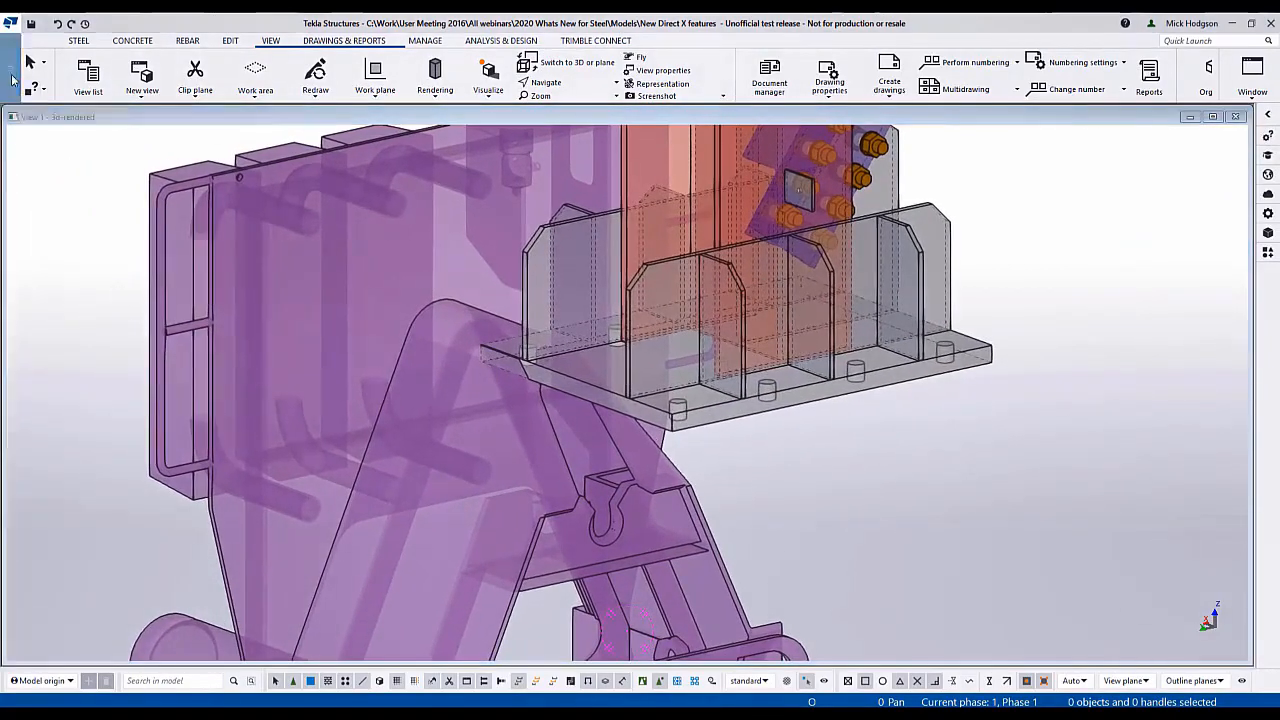
{"action": "mouse_move", "coordinate": [58, 344]}
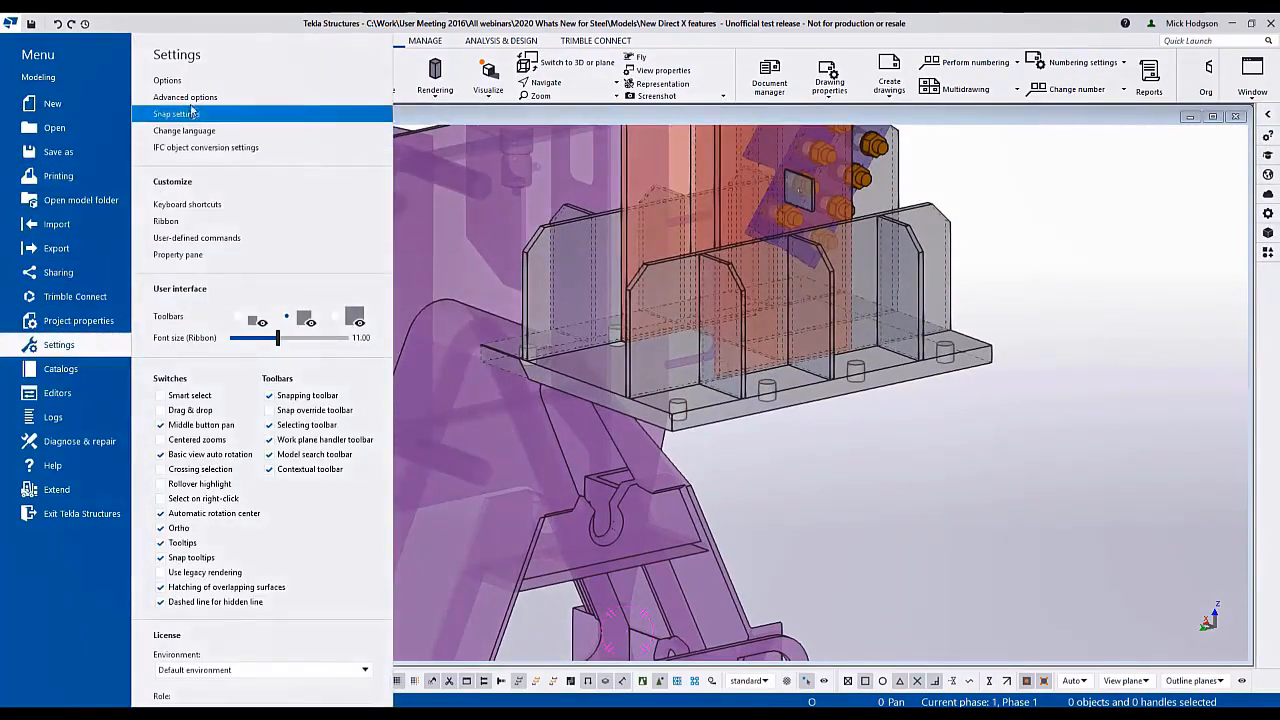
{"action": "left_click", "coordinate": [187, 110]}
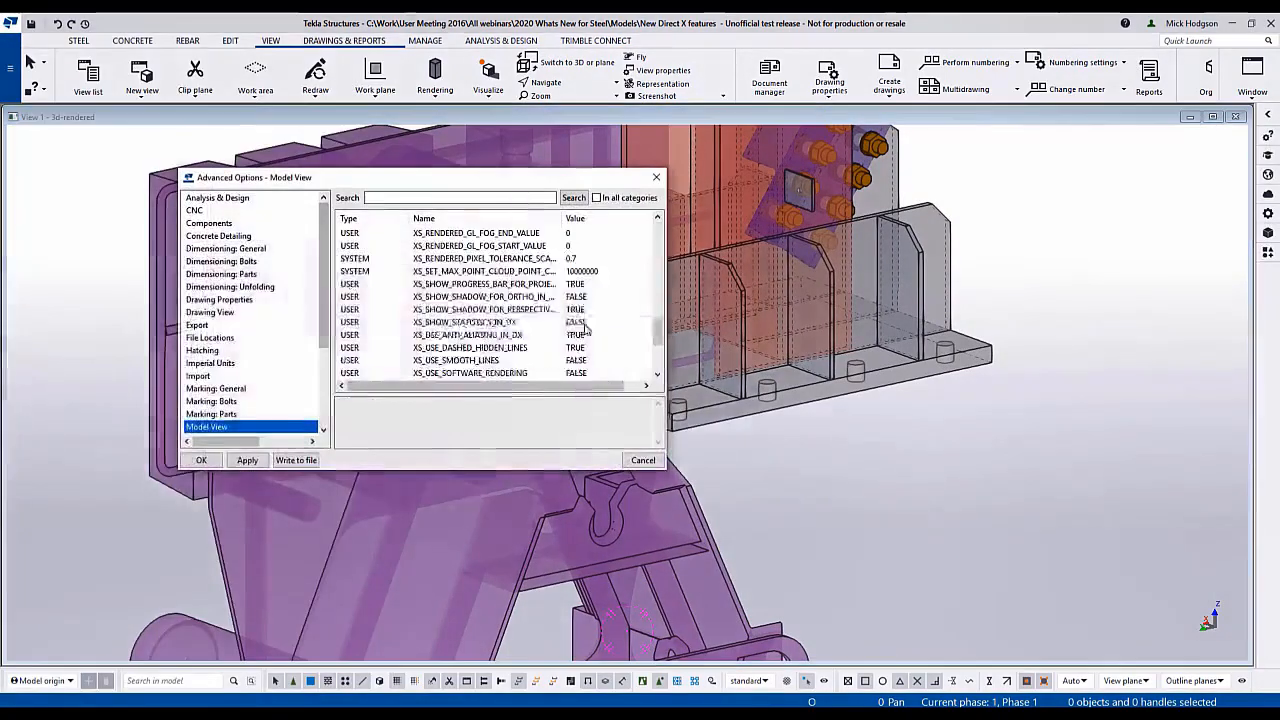
{"action": "left_click", "coordinate": [600, 322]}
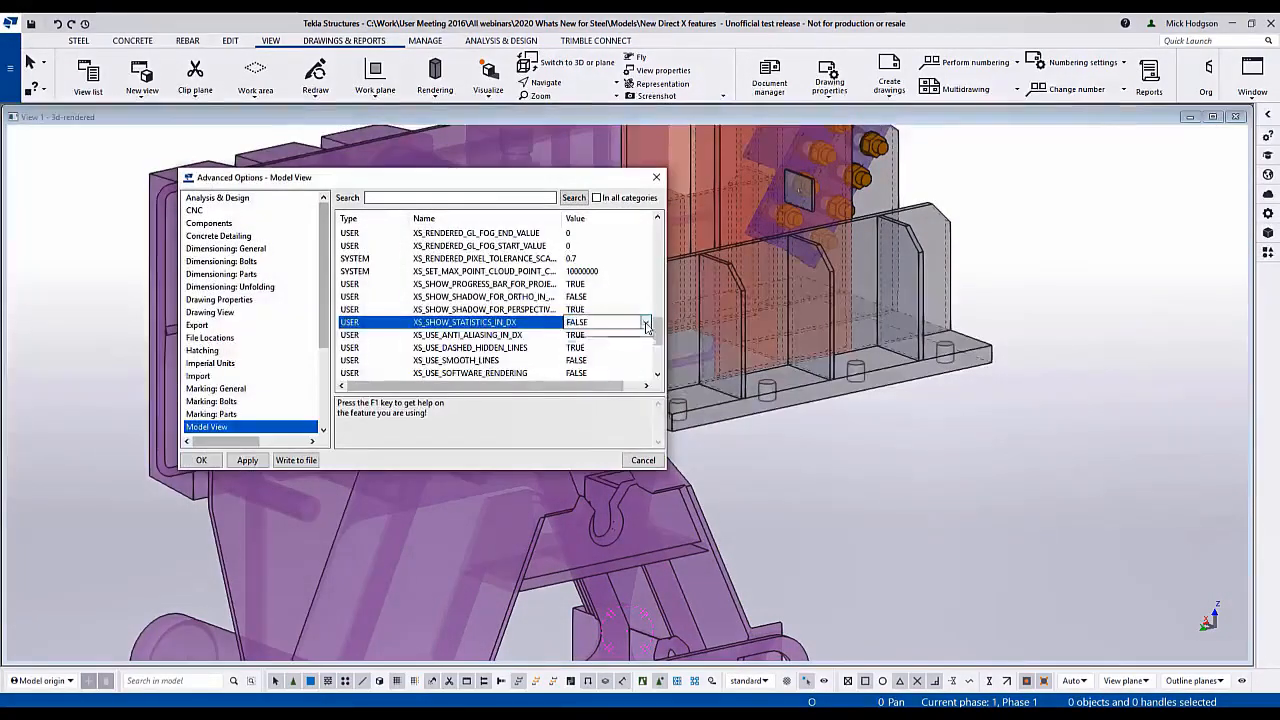
{"action": "left_click", "coordinate": [605, 322]}
{"action": "left_click", "coordinate": [576, 348]}
{"action": "left_click", "coordinate": [201, 460]}
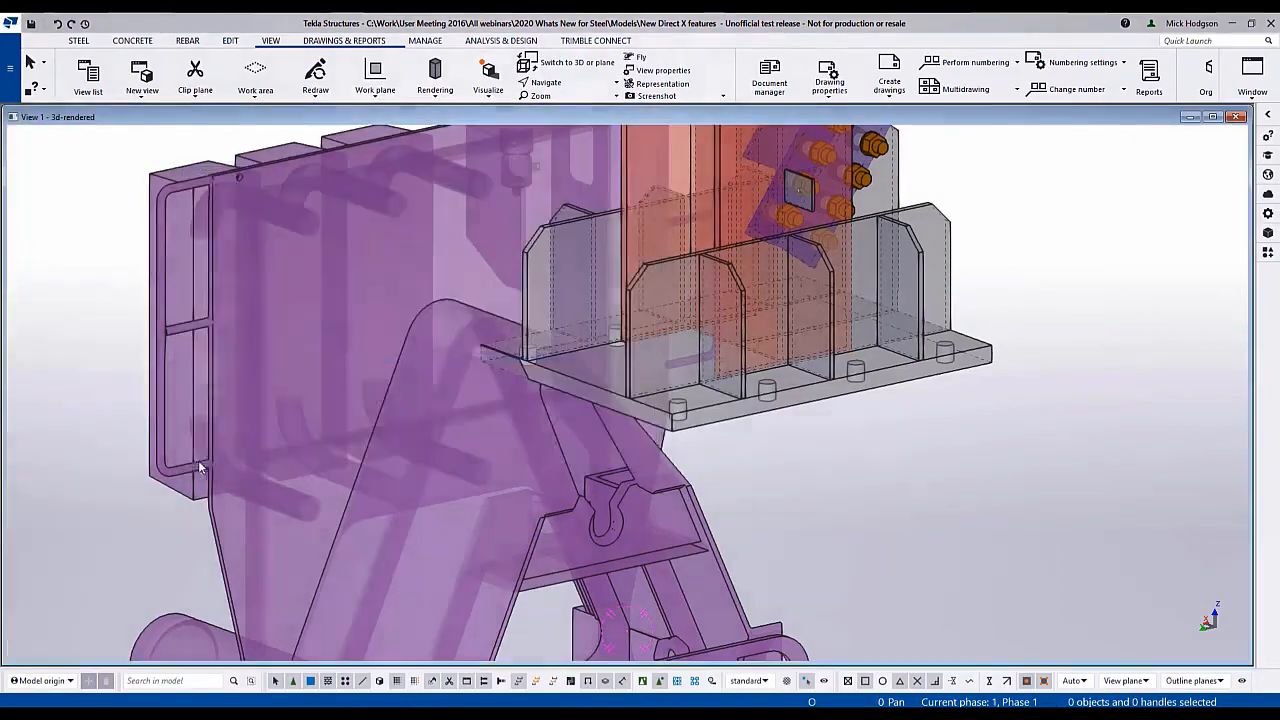
Step: Close and reopen the 3d-rendered view, and show its parts as opaque rendered
{"action": "left_click", "coordinate": [1236, 117]}
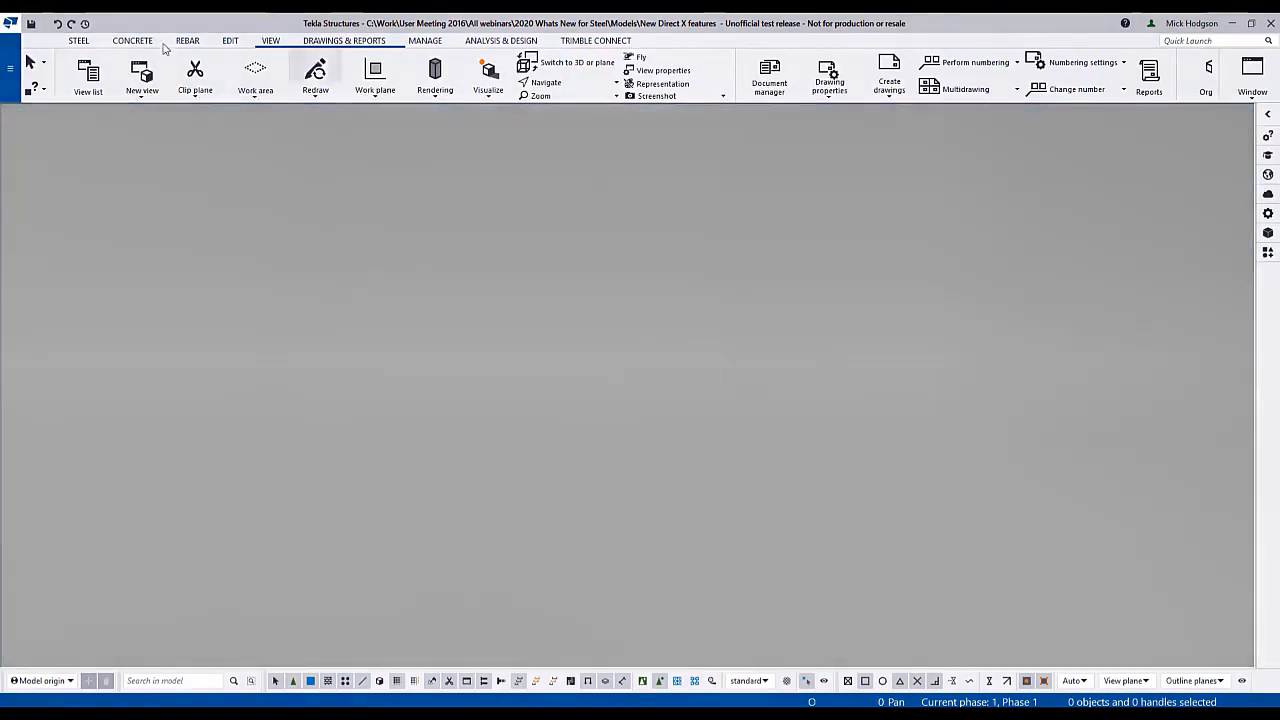
{"action": "left_click", "coordinate": [88, 75]}
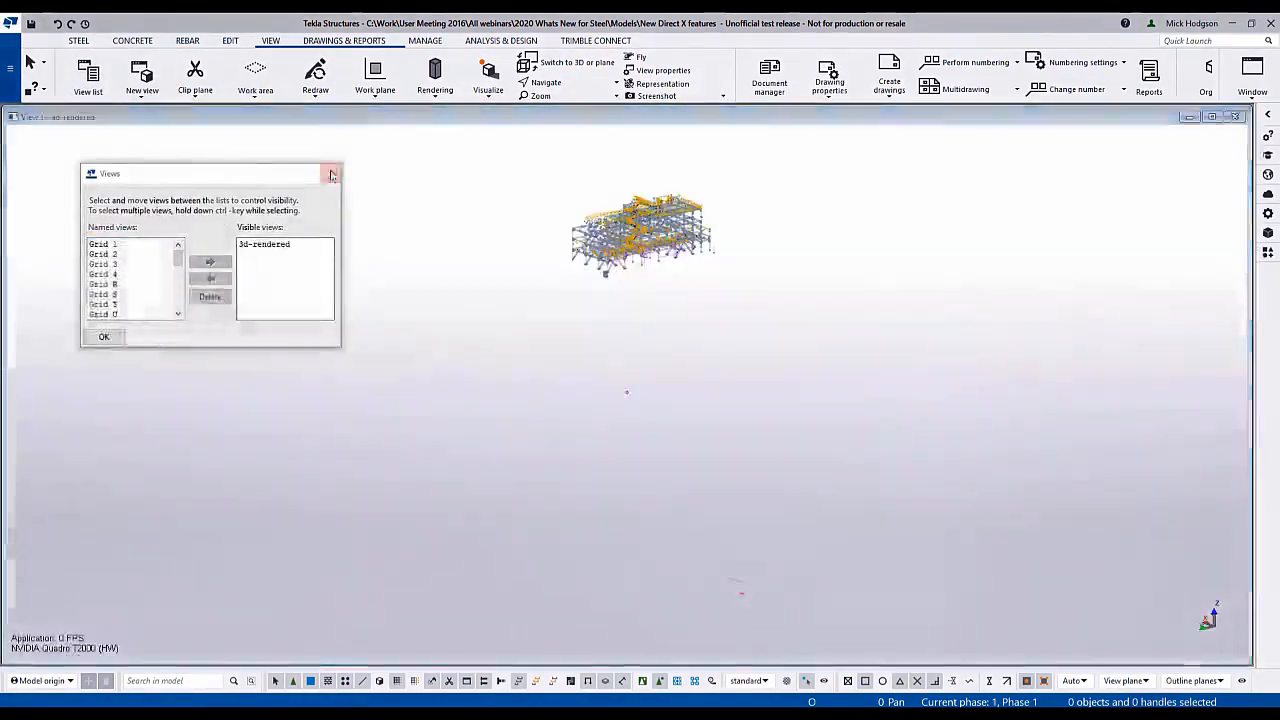
{"action": "left_click", "coordinate": [331, 175]}
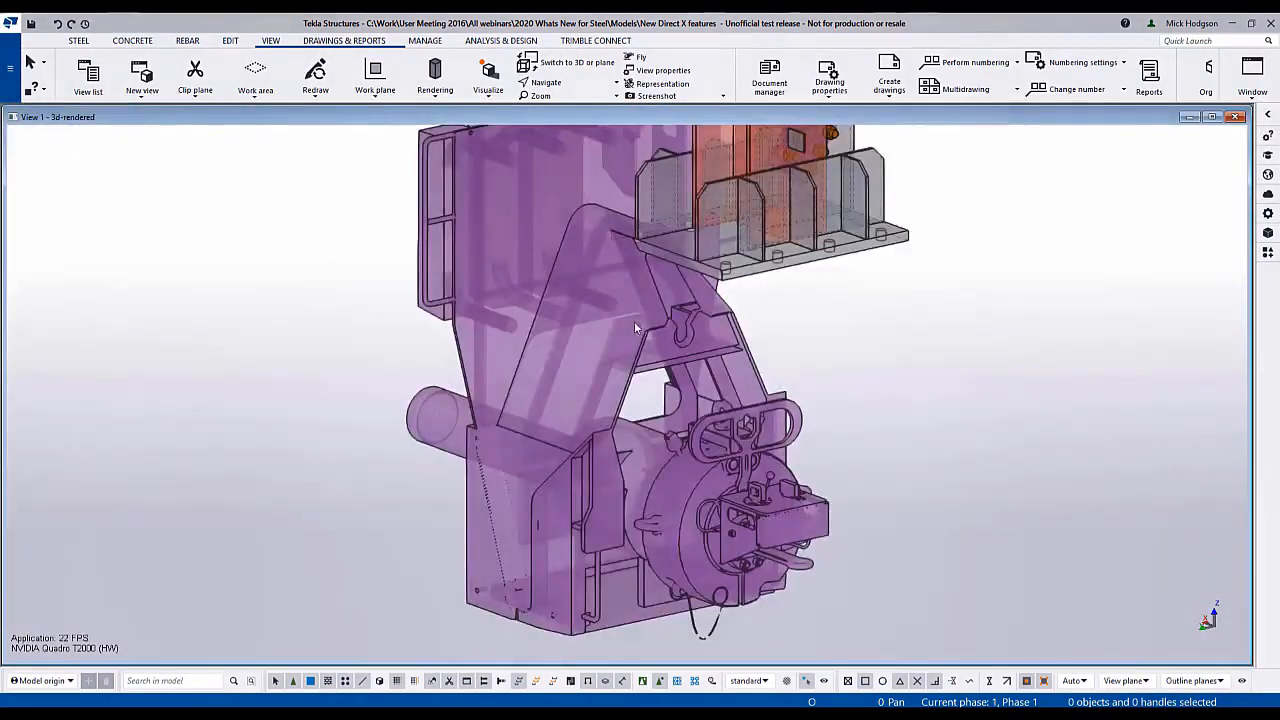
{"action": "mouse_move", "coordinate": [634, 321]}
{"action": "middle_mouse_down", "text": "ctrl"}
{"action": "mouse_move", "coordinate": [690, 297]}
{"action": "mouse_move", "coordinate": [495, 354]}
{"action": "mouse_move", "coordinate": [636, 317]}
{"action": "middle_mouse_up", "text": "ctrl"}
{"action": "key", "text": "ctrl+4"}
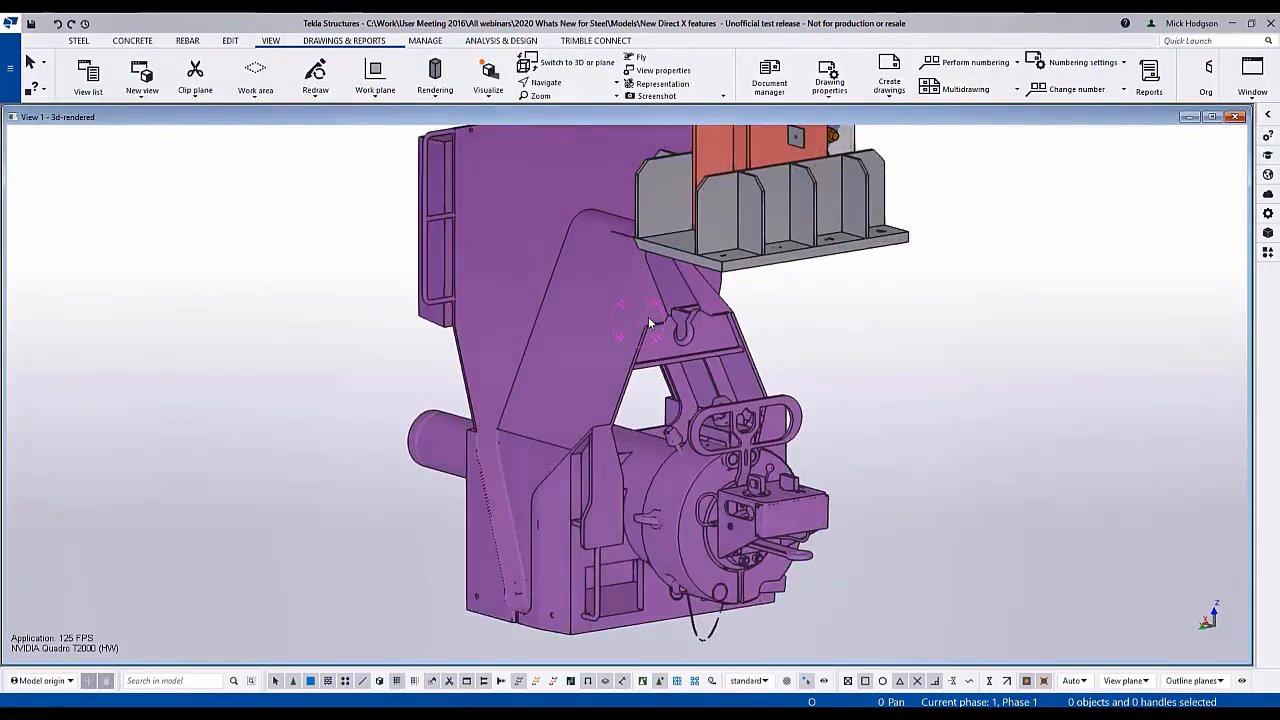
Step: Examine the purple equipment and the columns above it from different angles and distances
{"action": "middle_click_drag", "start_coordinate": [708, 218], "coordinate": [597, 382]}
{"action": "scroll", "coordinate": [660, 362], "scroll_direction": "up", "scroll_amount": 5}
{"action": "scroll", "coordinate": [642, 352], "scroll_direction": "down", "scroll_amount": 7}
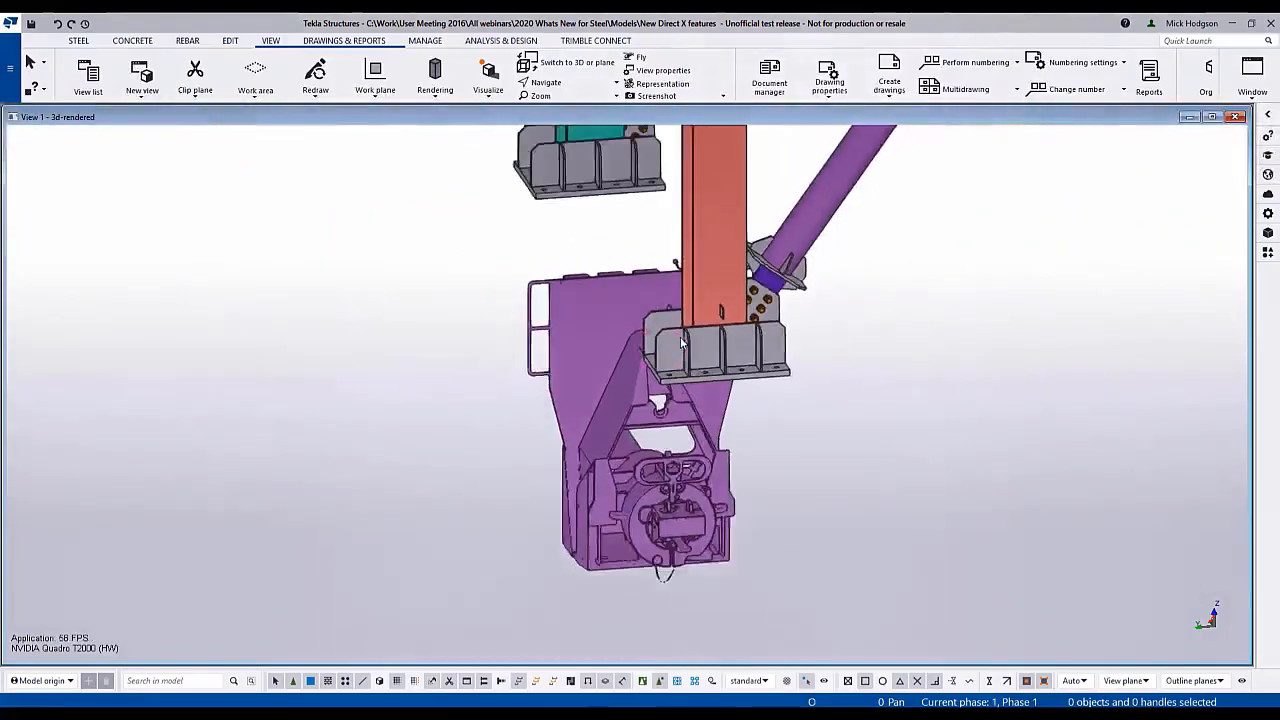
{"action": "middle_click_drag", "start_coordinate": [696, 275], "coordinate": [742, 350]}
{"action": "scroll", "coordinate": [742, 350], "scroll_direction": "down", "scroll_amount": 2}
{"action": "middle_click_drag", "start_coordinate": [746, 278], "coordinate": [642, 588]}
{"action": "scroll", "coordinate": [708, 467], "scroll_direction": "down", "scroll_amount": 2}
{"action": "middle_click_drag", "start_coordinate": [669, 476], "coordinate": [690, 478], "text": "ctrl"}
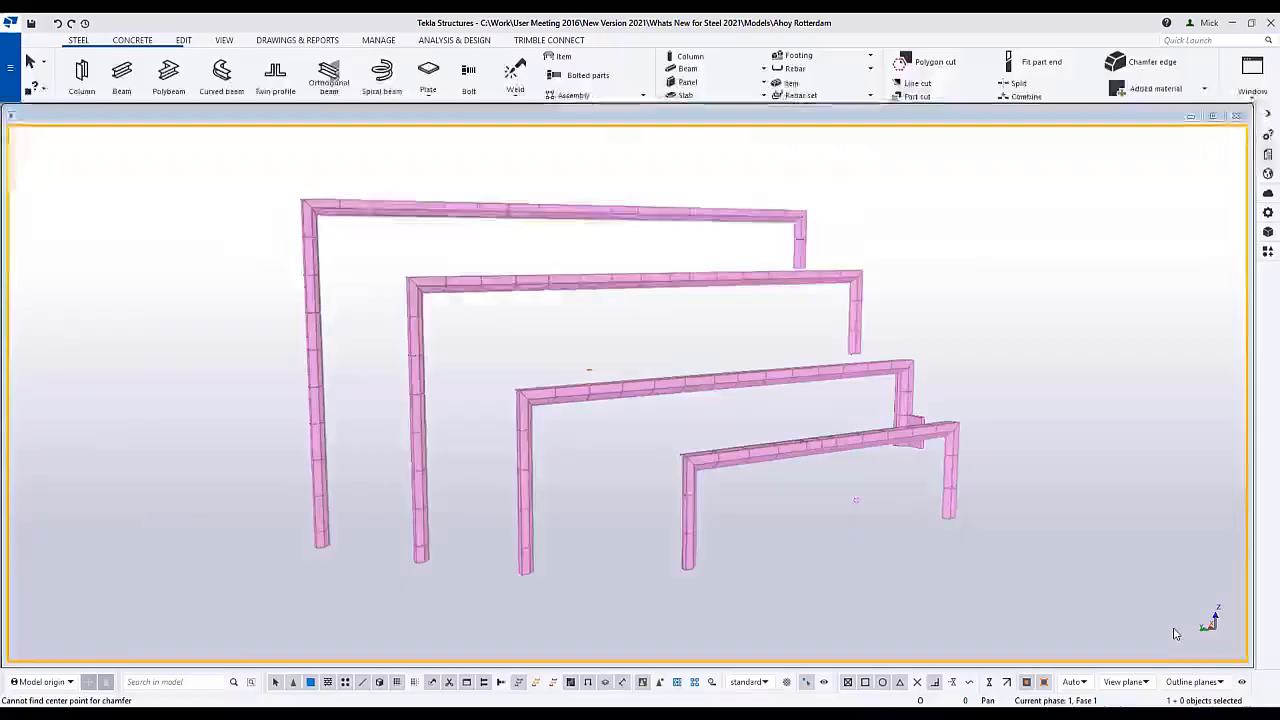
Step: Check individual plates at the frame corner and along the beam's lower edge, and display the parts as transparent
{"action": "scroll", "coordinate": [698, 470], "scroll_direction": "up", "scroll_amount": 5}
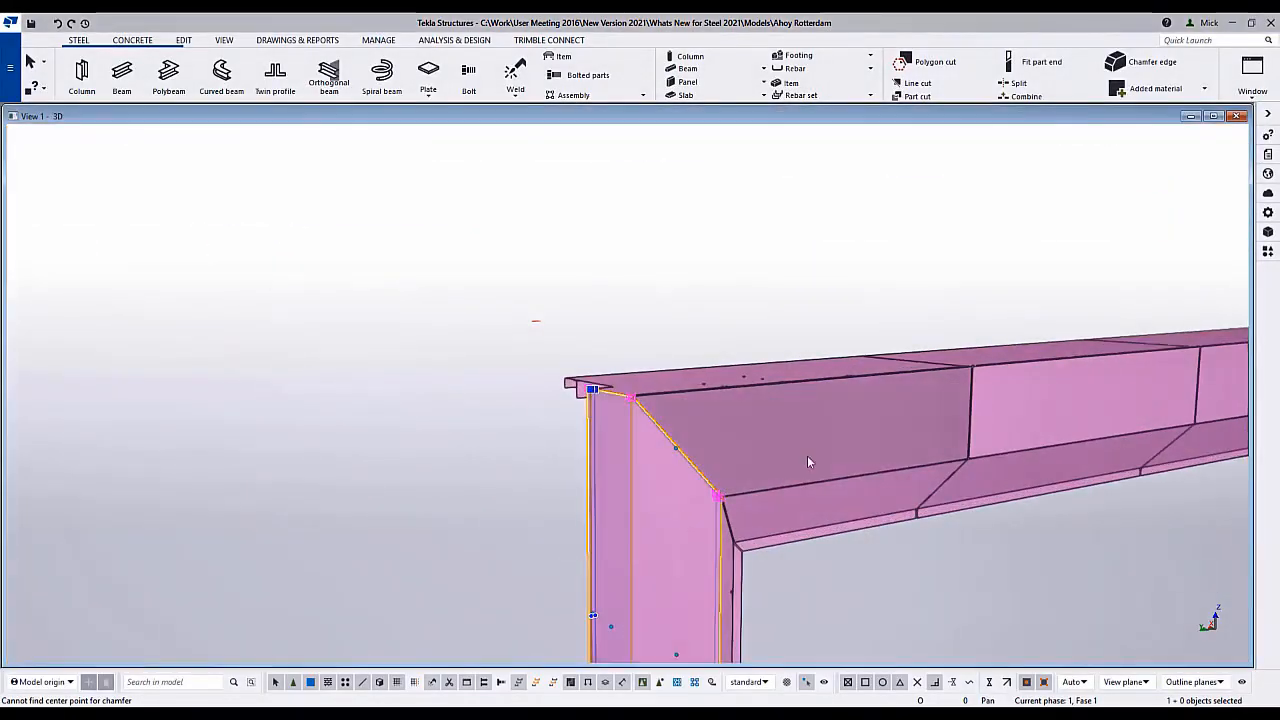
{"action": "left_click", "coordinate": [796, 518]}
{"action": "left_click", "coordinate": [1019, 495]}
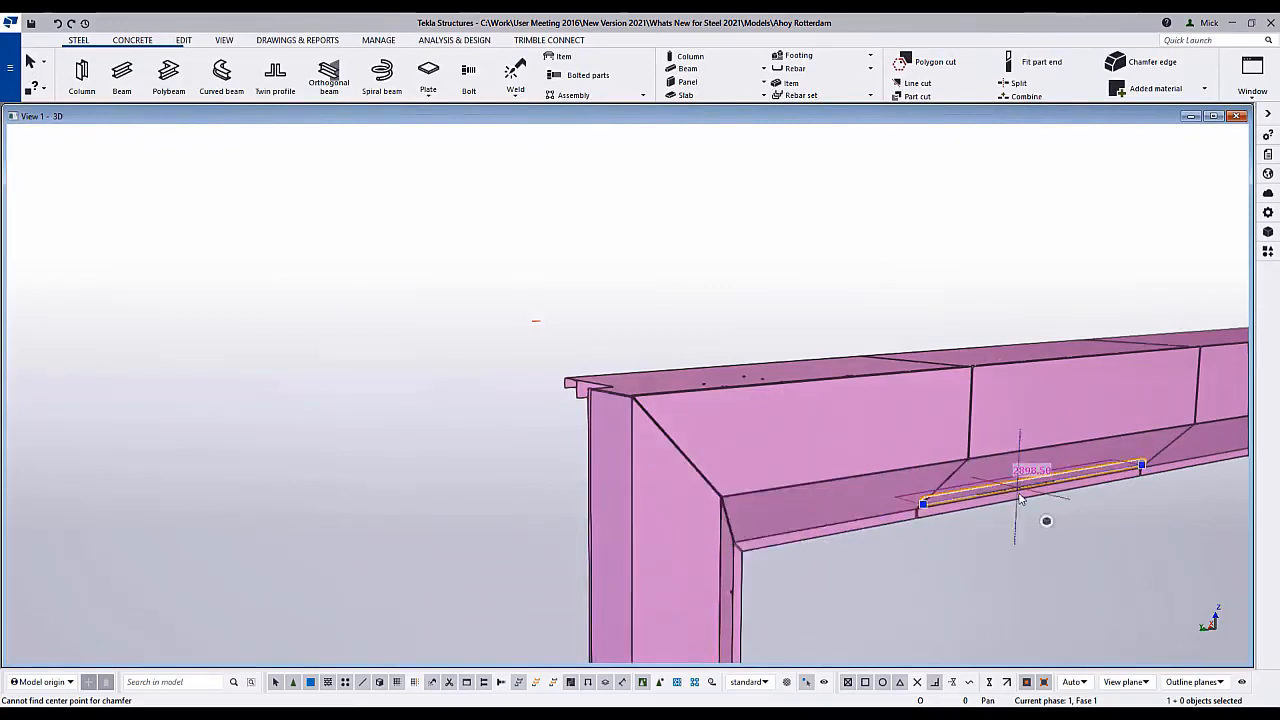
{"action": "left_click", "coordinate": [762, 309]}
{"action": "key", "text": "ctrl+2"}
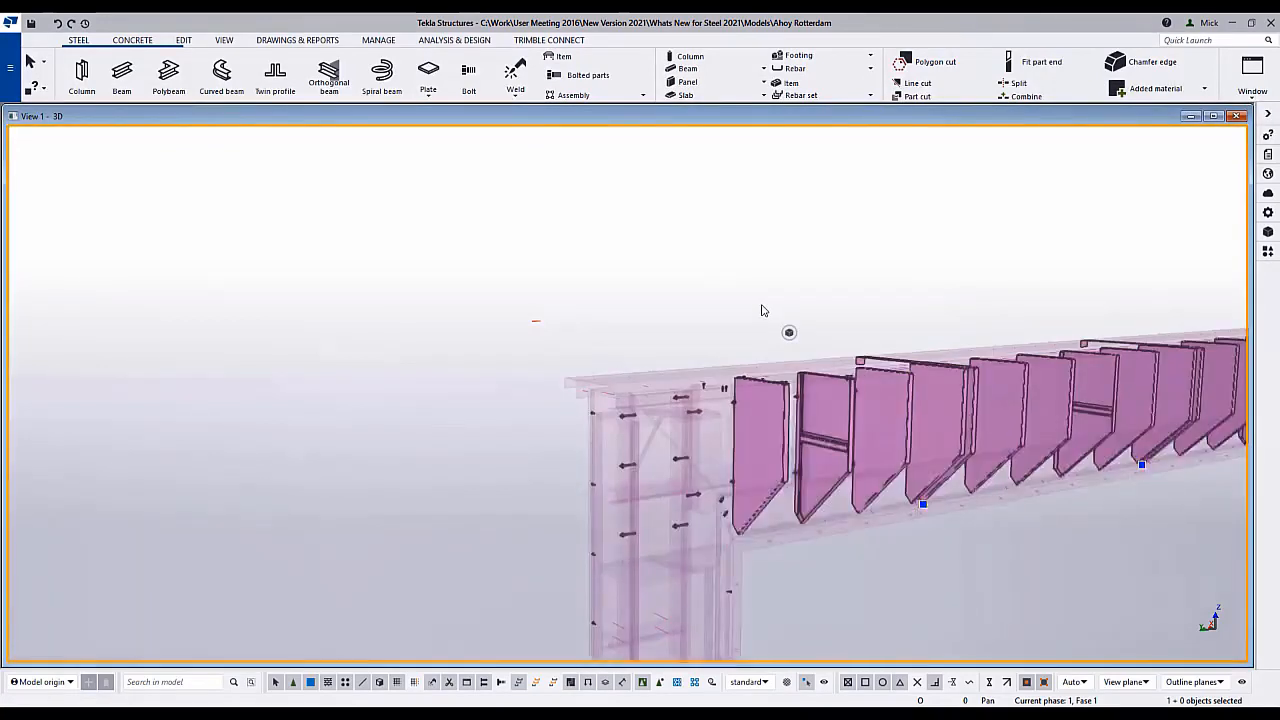
Step: Select the sloping plate on the beam's underside next to the corner and examine it within the transparent frames
{"action": "left_click", "coordinate": [790, 548]}
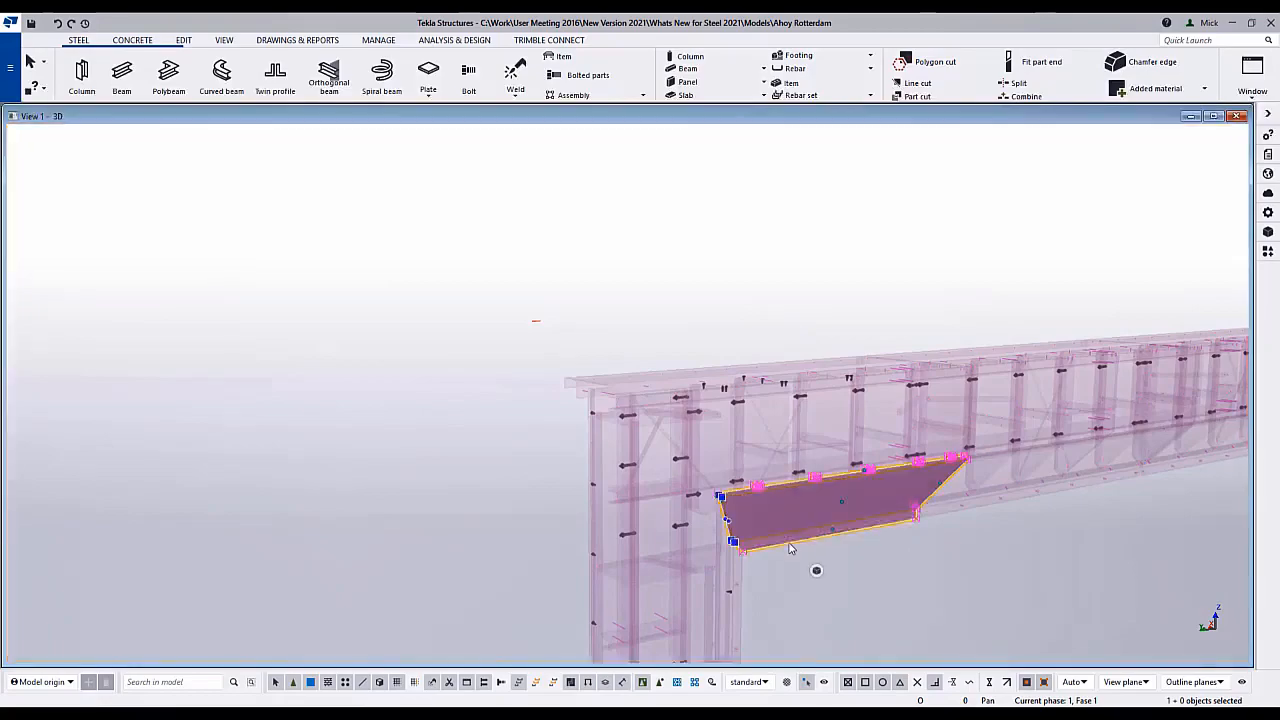
{"action": "scroll", "coordinate": [775, 530], "scroll_direction": "up", "scroll_amount": 5}
{"action": "middle_click_drag", "start_coordinate": [764, 514], "coordinate": [731, 520], "text": "ctrl"}
{"action": "scroll", "coordinate": [733, 511], "scroll_direction": "down", "scroll_amount": 5}
{"action": "scroll", "coordinate": [733, 511], "scroll_direction": "down", "scroll_amount": 6}
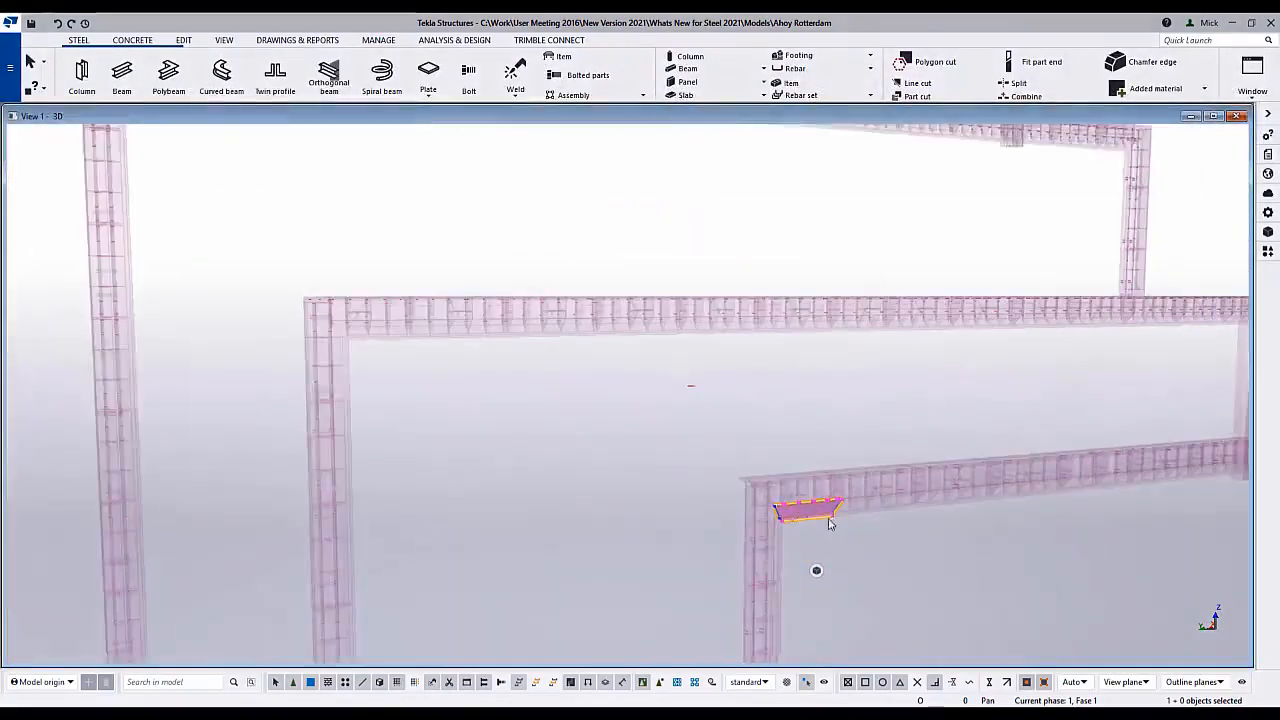
{"action": "middle_click_drag", "start_coordinate": [875, 518], "coordinate": [795, 498]}
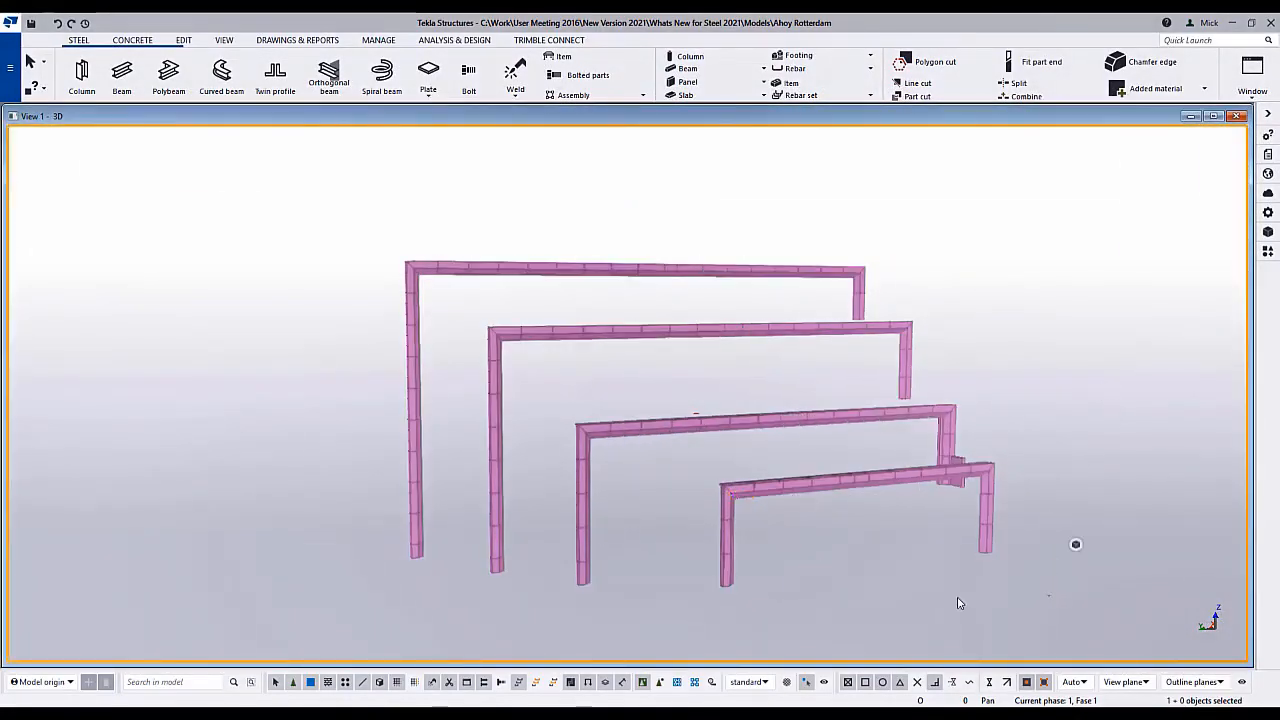
Step: Copy all four portal frames from the tallest frame's column base to a point straight above it
{"action": "left_click_drag", "start_coordinate": [1047, 595], "coordinate": [340, 212]}
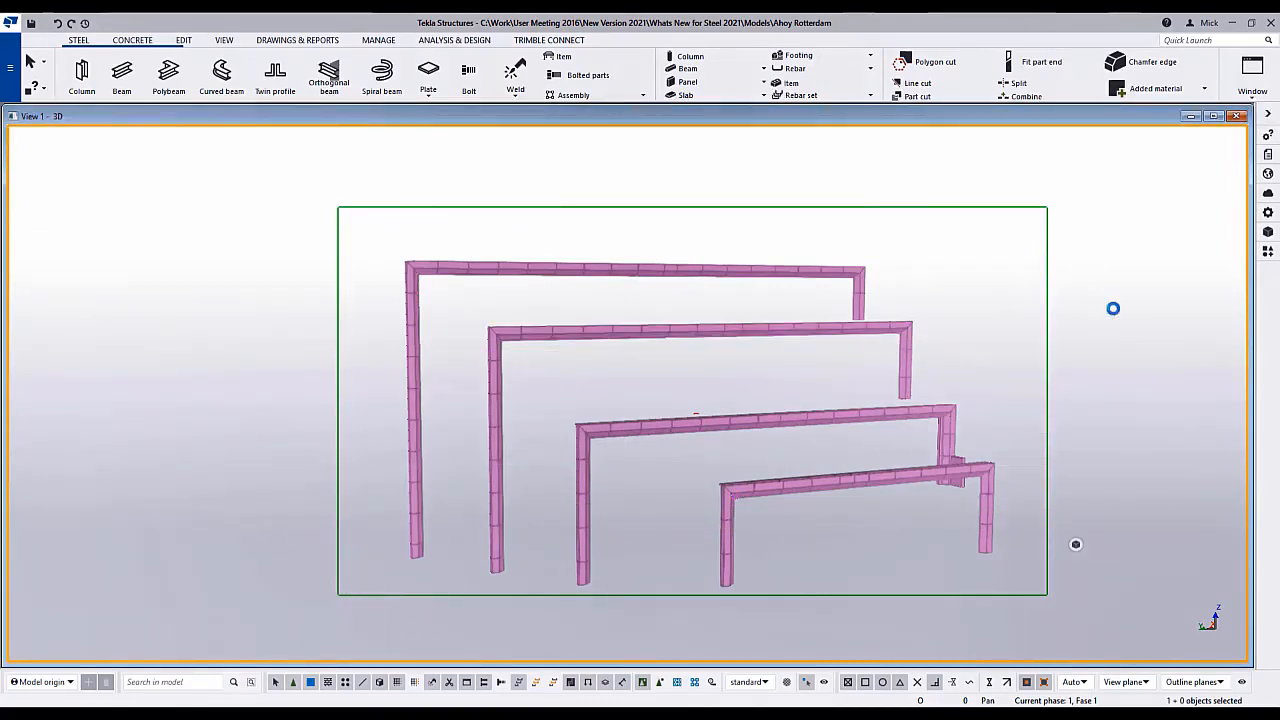
{"action": "right_click", "coordinate": [1113, 308]}
{"action": "left_click", "coordinate": [1147, 337]}
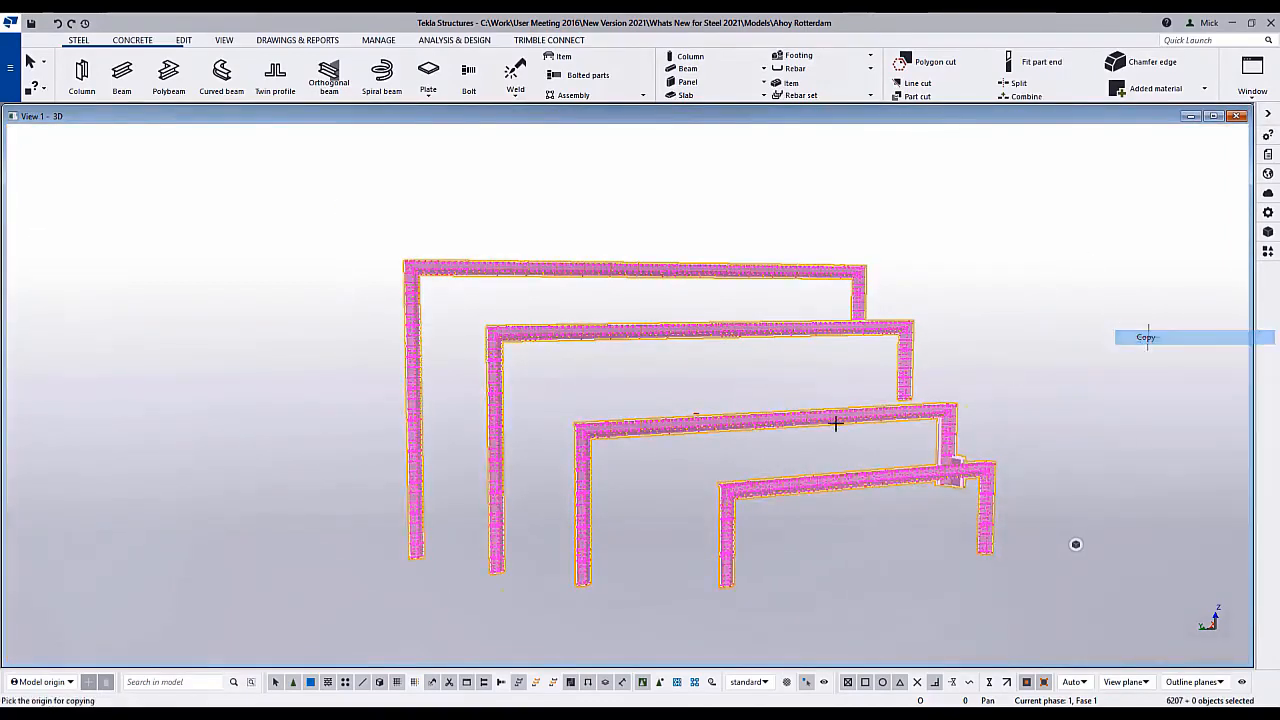
{"action": "left_click", "coordinate": [408, 562]}
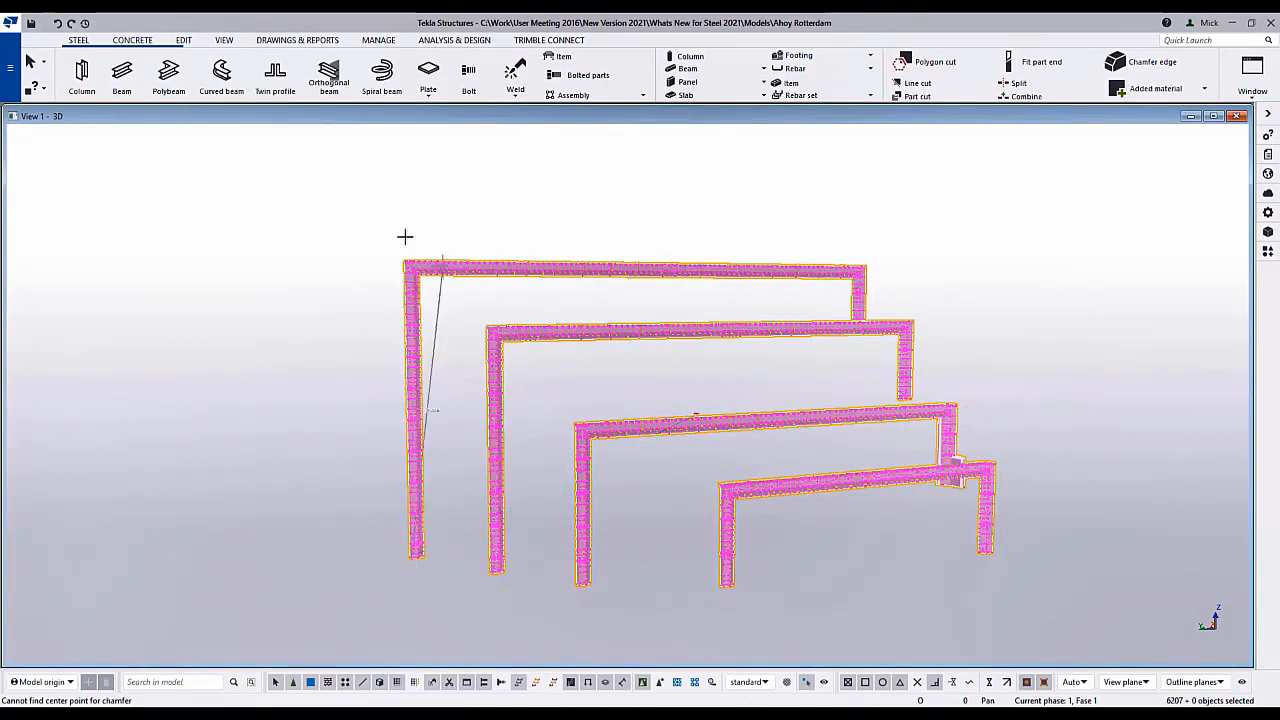
{"action": "left_click", "coordinate": [403, 195]}
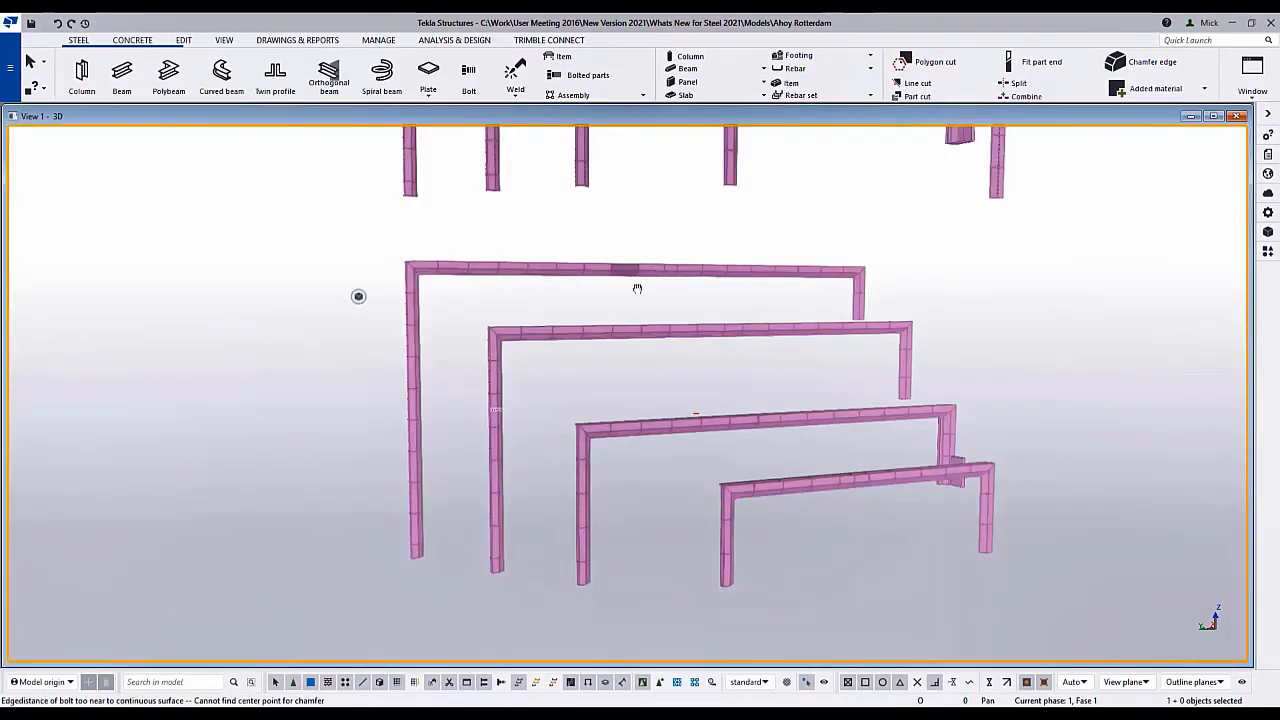
Step: Inspect the copied frames and select the underside plate at one copied beam's corner
{"action": "middle_click_drag", "start_coordinate": [640, 286], "coordinate": [628, 560]}
{"action": "scroll", "coordinate": [590, 388], "scroll_direction": "up", "scroll_amount": 6}
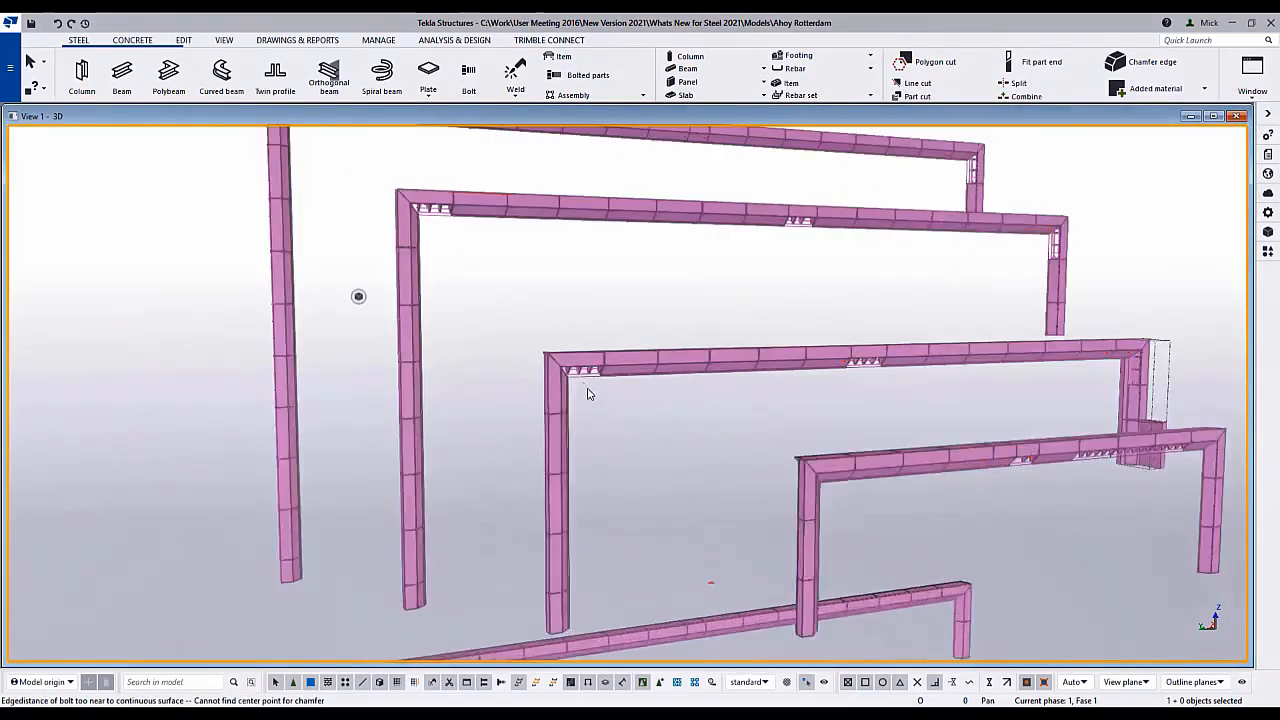
{"action": "left_click", "coordinate": [608, 379]}
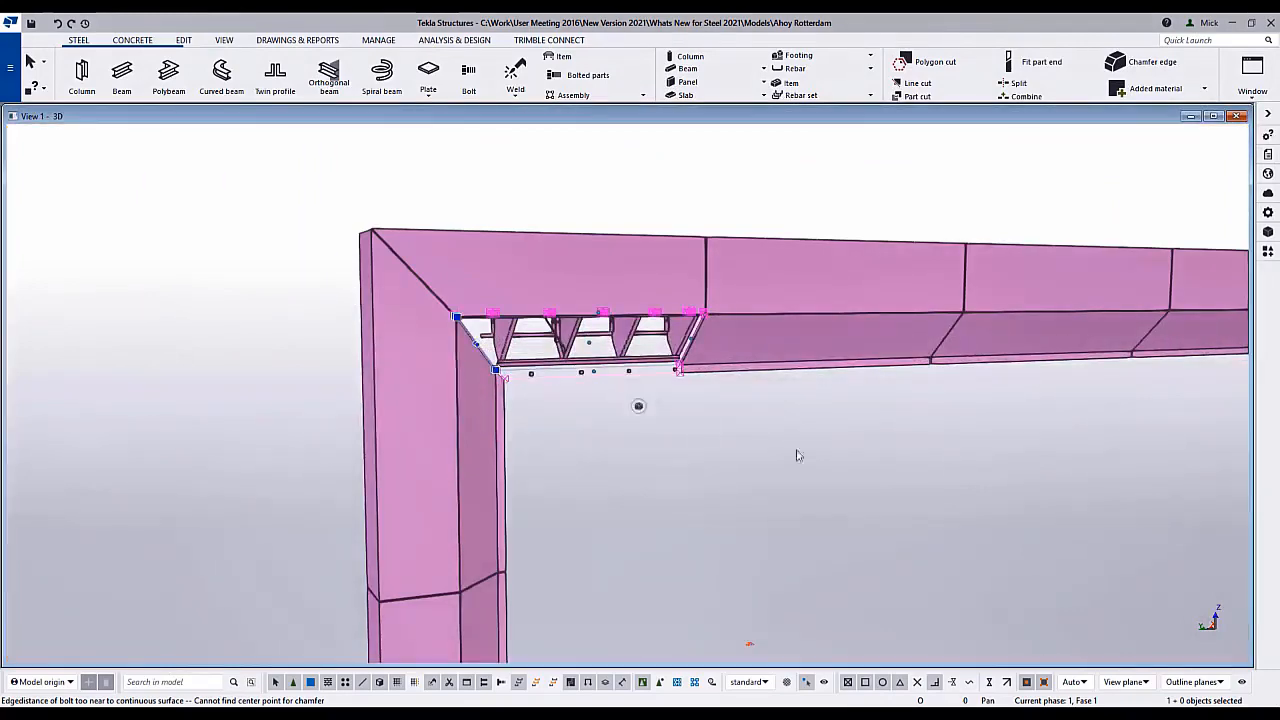
{"action": "middle_click_drag", "start_coordinate": [1028, 487], "coordinate": [509, 463]}
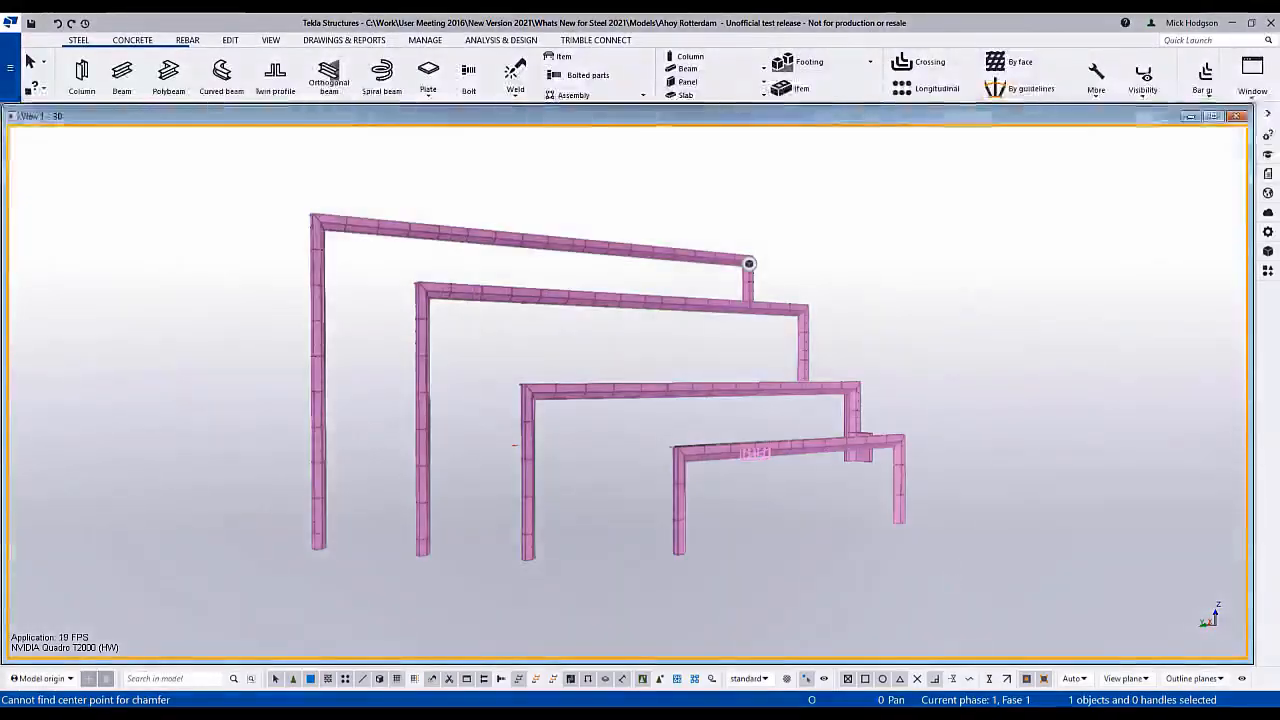
Step: Copy the four portal frames above the originals with the DirectX statistics displayed, and examine the copies
{"action": "left_click_drag", "start_coordinate": [950, 574], "coordinate": [238, 160]}
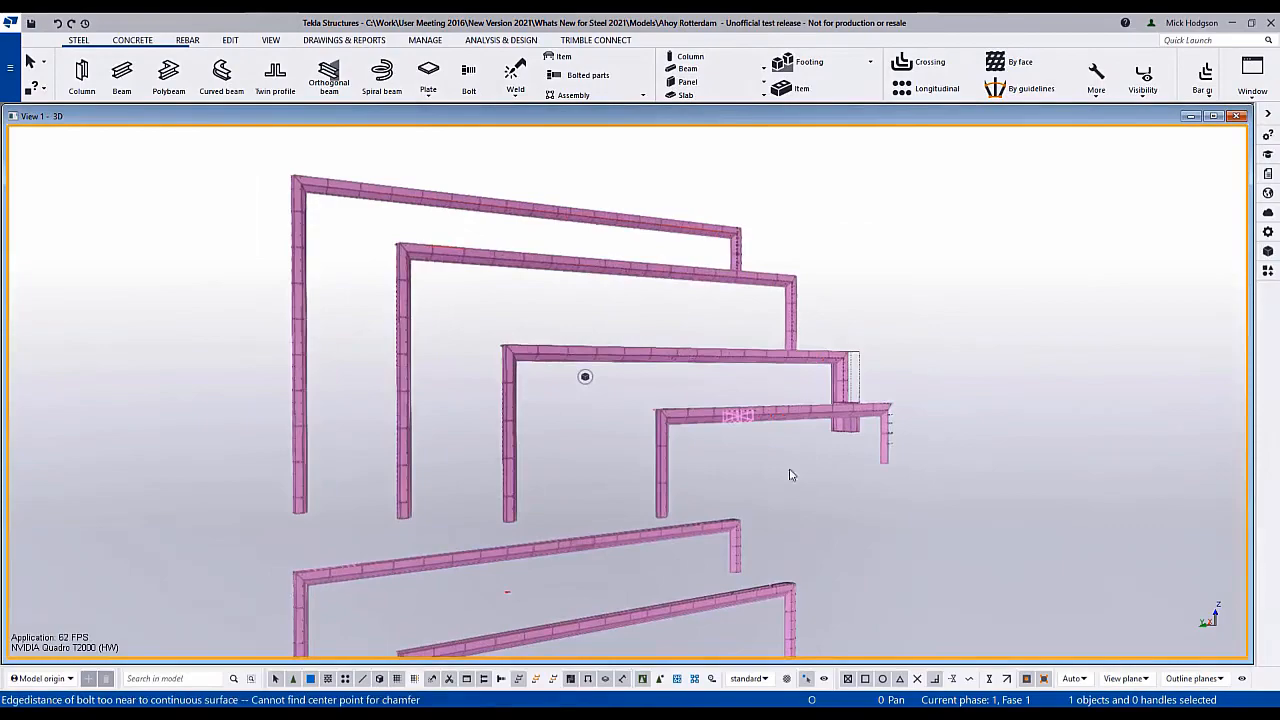
{"action": "scroll", "coordinate": [797, 387], "scroll_direction": "up", "scroll_amount": 2}
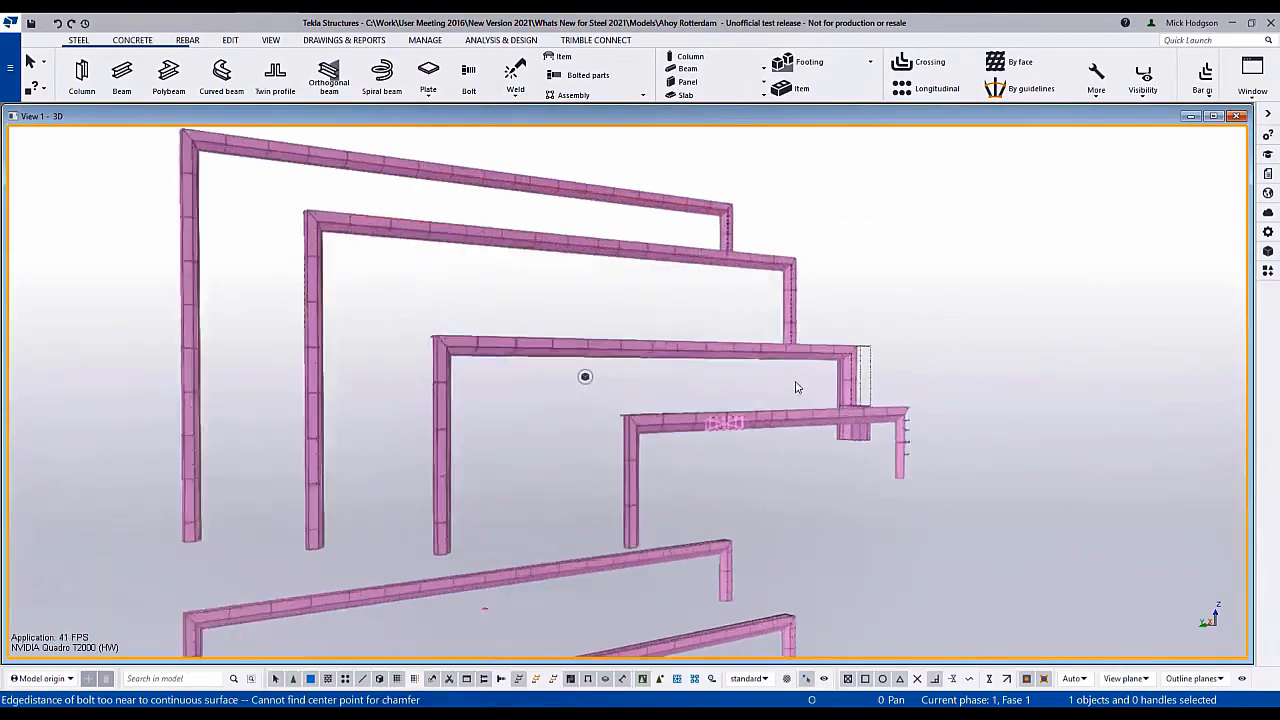
{"action": "scroll", "coordinate": [760, 372], "scroll_direction": "up", "scroll_amount": 3}
{"action": "scroll", "coordinate": [714, 370], "scroll_direction": "down", "scroll_amount": 3}
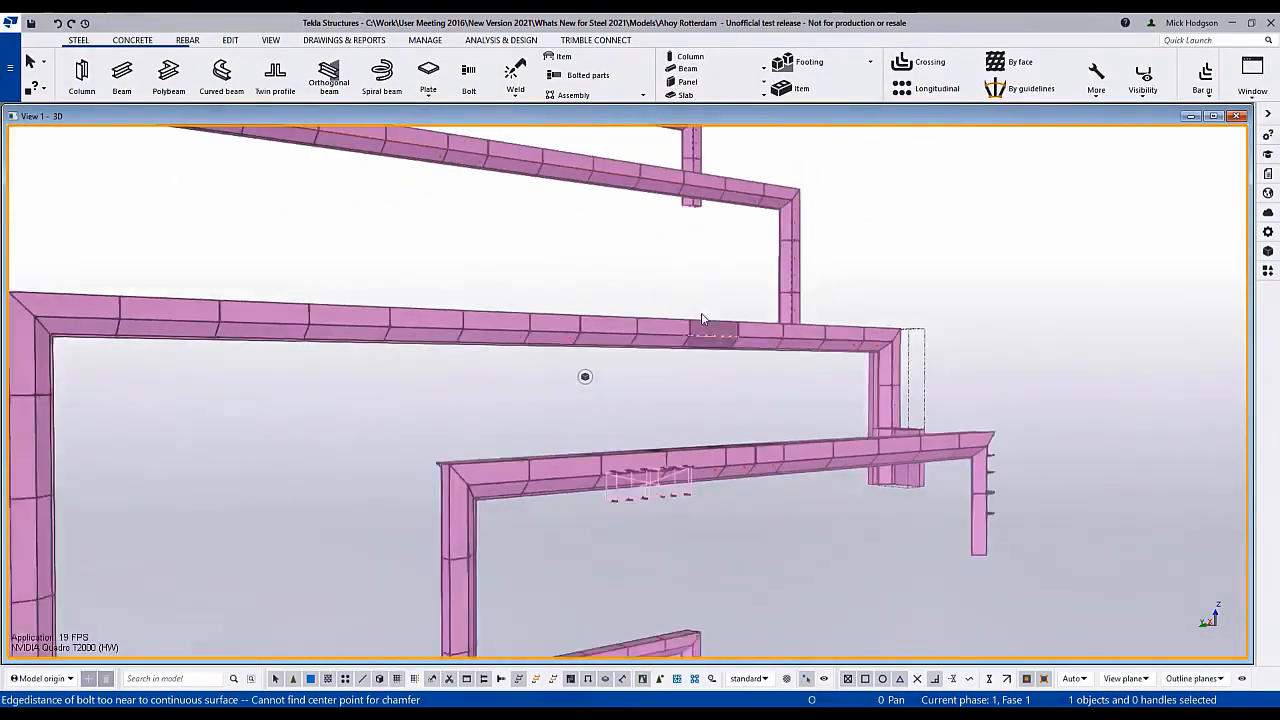
{"action": "mouse_move", "coordinate": [703, 320]}
{"action": "middle_mouse_down", "text": "ctrl"}
{"action": "mouse_move", "coordinate": [757, 411]}
{"action": "mouse_move", "coordinate": [851, 429]}
{"action": "mouse_move", "coordinate": [946, 337]}
{"action": "mouse_move", "coordinate": [936, 271]}
{"action": "mouse_move", "coordinate": [731, 260]}
{"action": "mouse_move", "coordinate": [612, 283]}
{"action": "middle_mouse_up", "text": "ctrl"}
{"action": "mouse_move", "coordinate": [707, 288]}
{"action": "middle_mouse_down", "text": "ctrl"}
{"action": "mouse_move", "coordinate": [600, 317]}
{"action": "mouse_move", "coordinate": [590, 362]}
{"action": "mouse_move", "coordinate": [694, 281]}
{"action": "mouse_move", "coordinate": [672, 305]}
{"action": "mouse_move", "coordinate": [720, 368]}
{"action": "mouse_move", "coordinate": [854, 384]}
{"action": "middle_mouse_up", "text": "ctrl"}
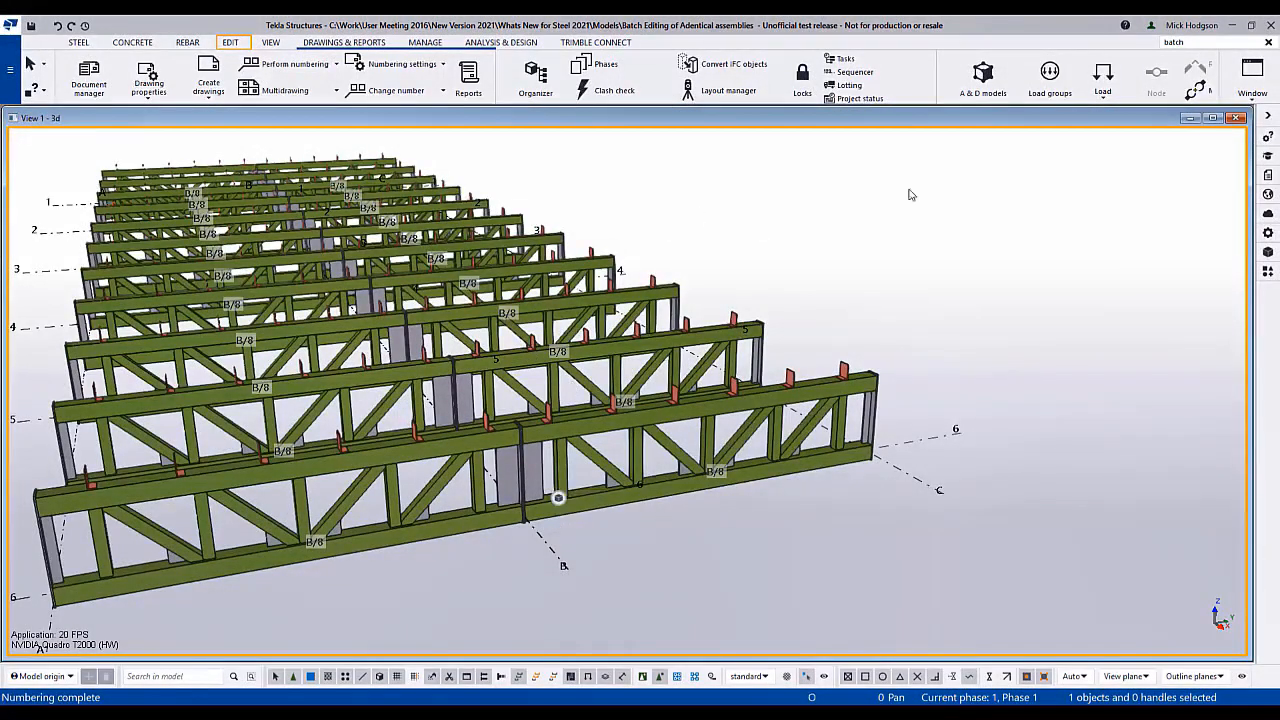
Step: Open the Batch editor and set a B/8 truss assembly as the source assembly
{"action": "left_click", "coordinate": [230, 42]}
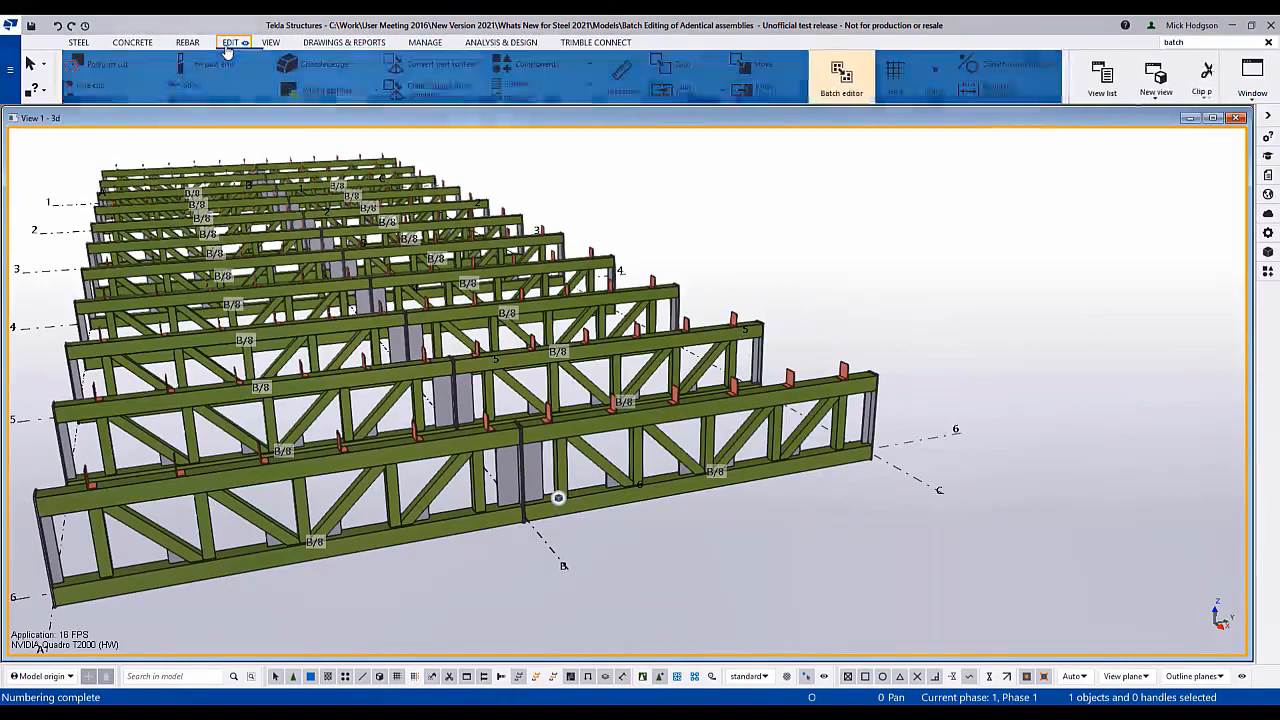
{"action": "left_click", "coordinate": [842, 80]}
{"action": "left_click", "coordinate": [971, 149]}
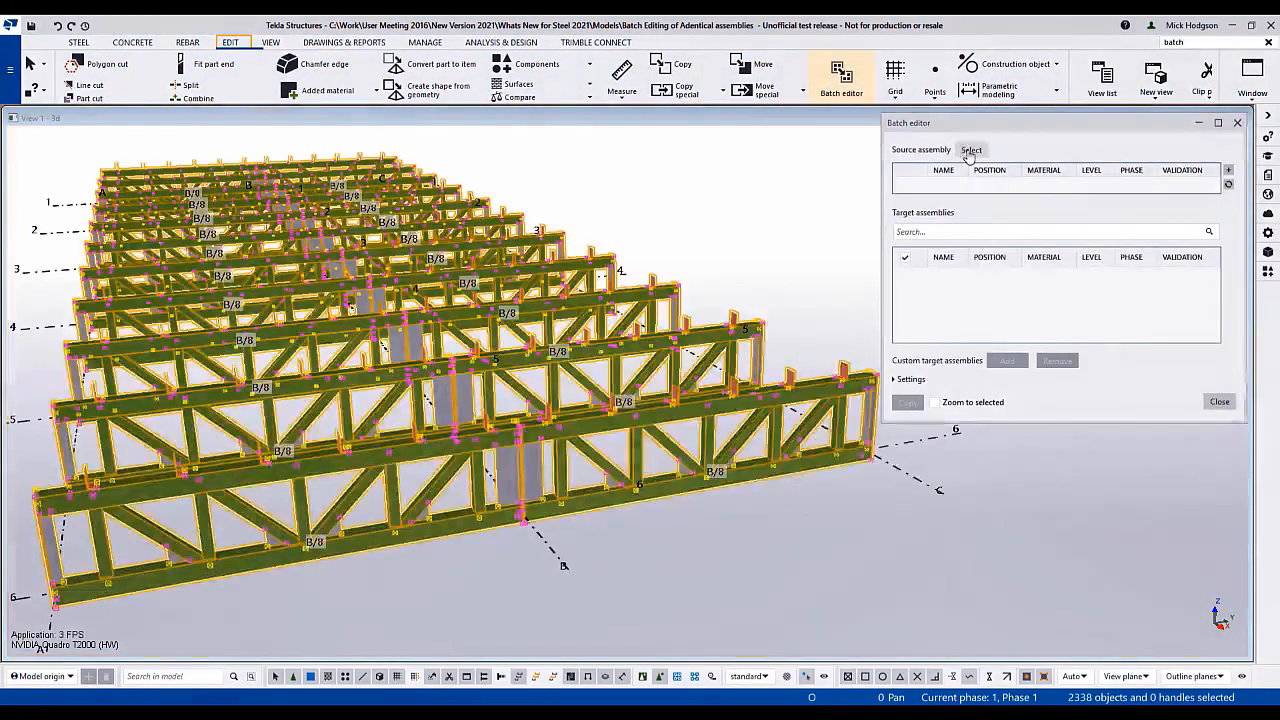
Step: Step through the target assemblies one by one to locate each B/8 truss in the model, and clear the selection
{"action": "left_click", "coordinate": [987, 279]}
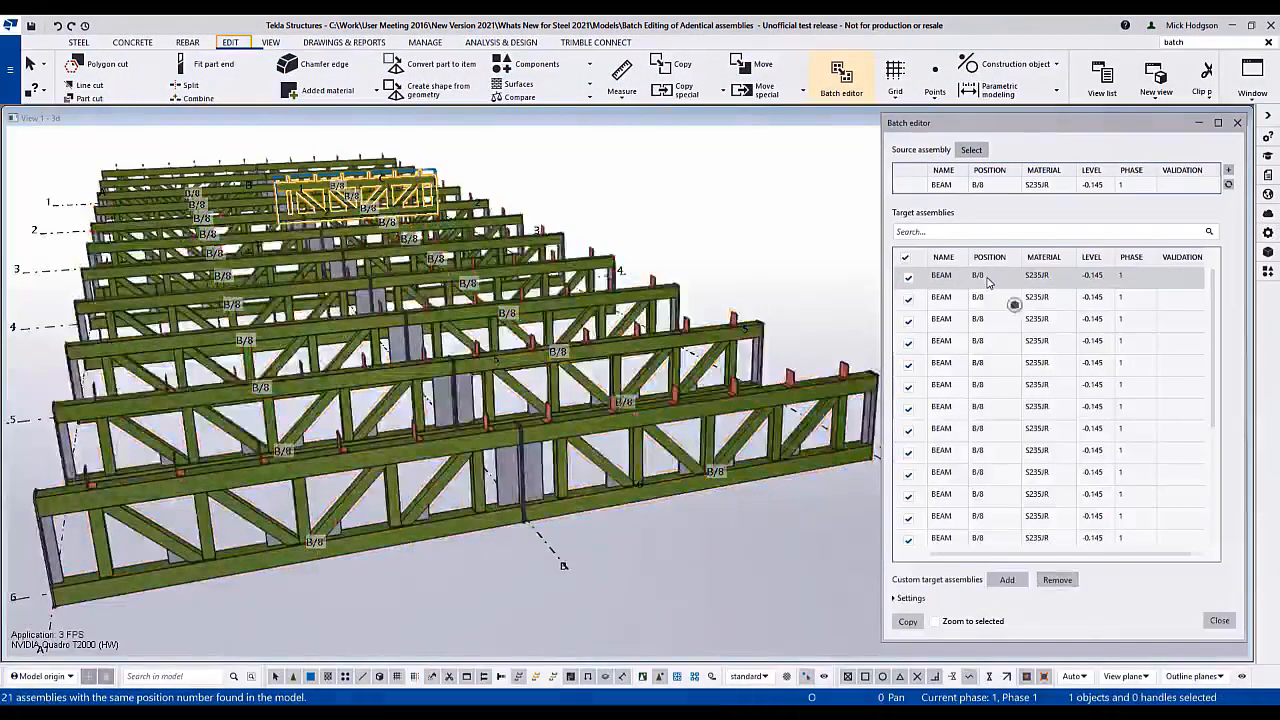
{"action": "key", "text": "Down"}
{"action": "key", "text": "Down"}
{"action": "key", "text": "Down"}
{"action": "key", "text": "Down"}
{"action": "key", "text": "Down"}
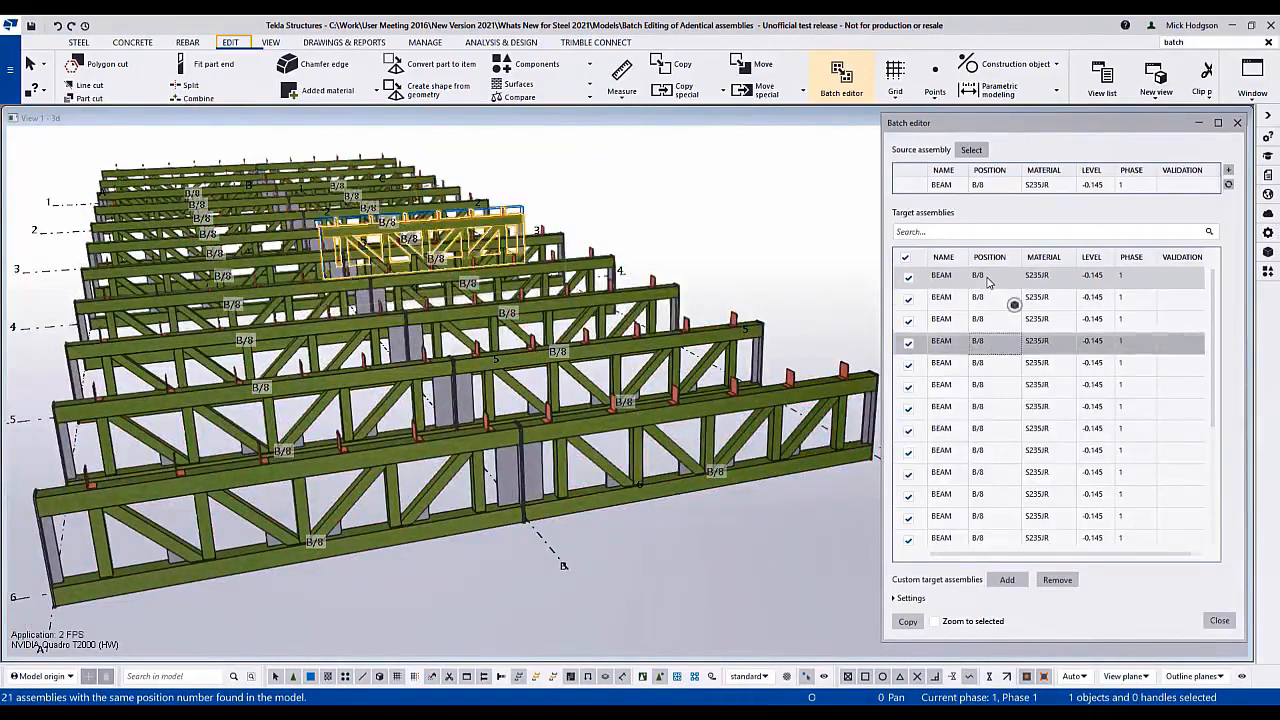
{"action": "key", "text": "Down"}
{"action": "key", "text": "Down"}
{"action": "key", "text": "Down"}
{"action": "key", "text": "Down"}
{"action": "key", "text": "Down"}
{"action": "key", "text": "Down"}
{"action": "key", "text": "Down"}
{"action": "key", "text": "Down"}
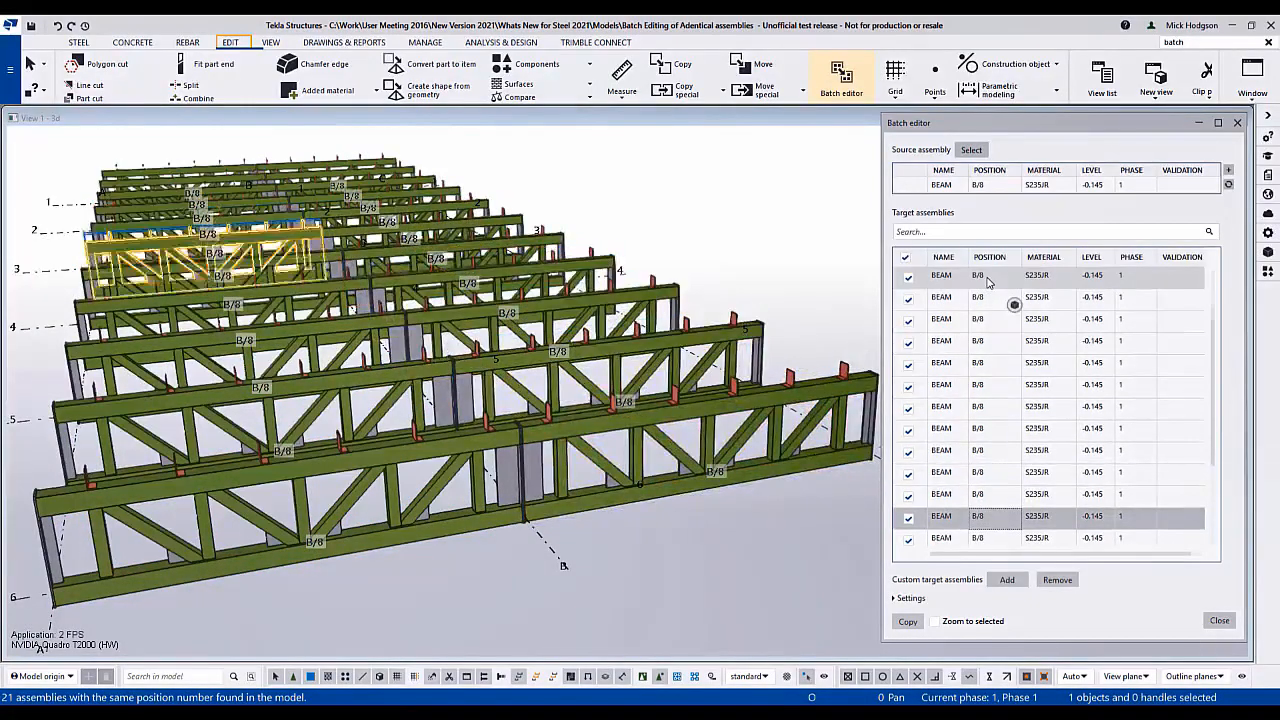
{"action": "key", "text": "Down"}
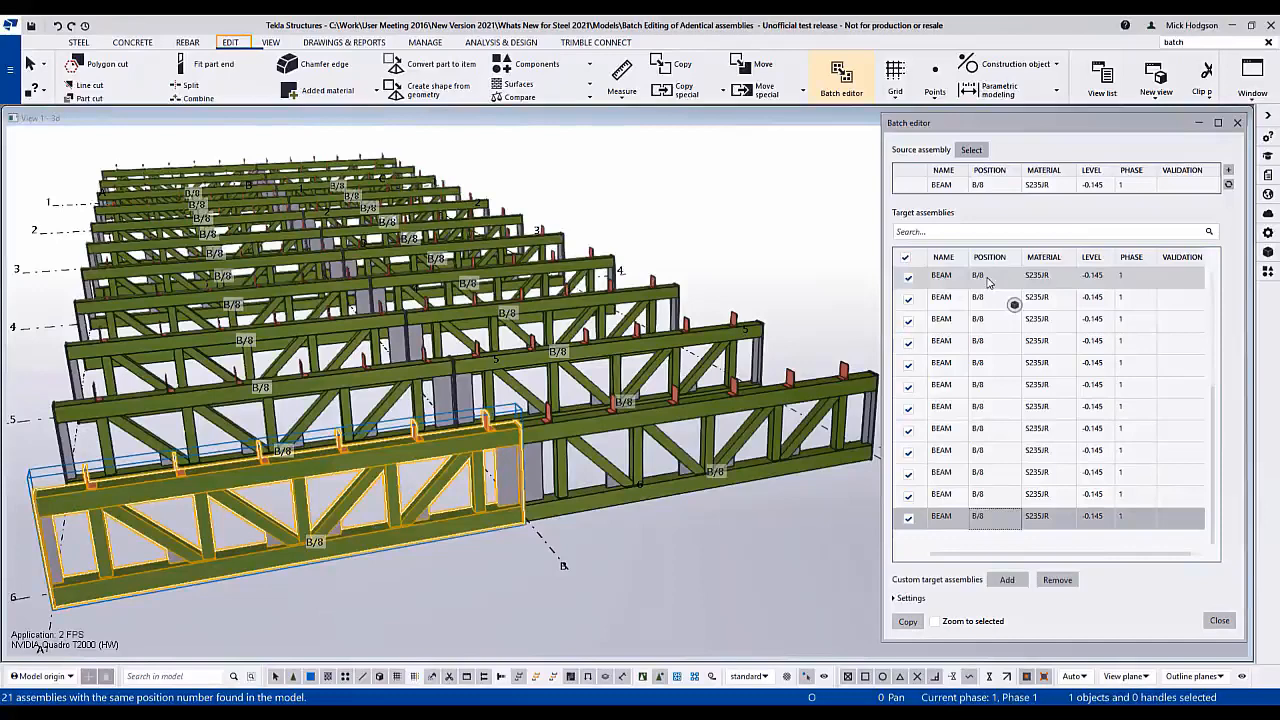
{"action": "left_click", "coordinate": [816, 245]}
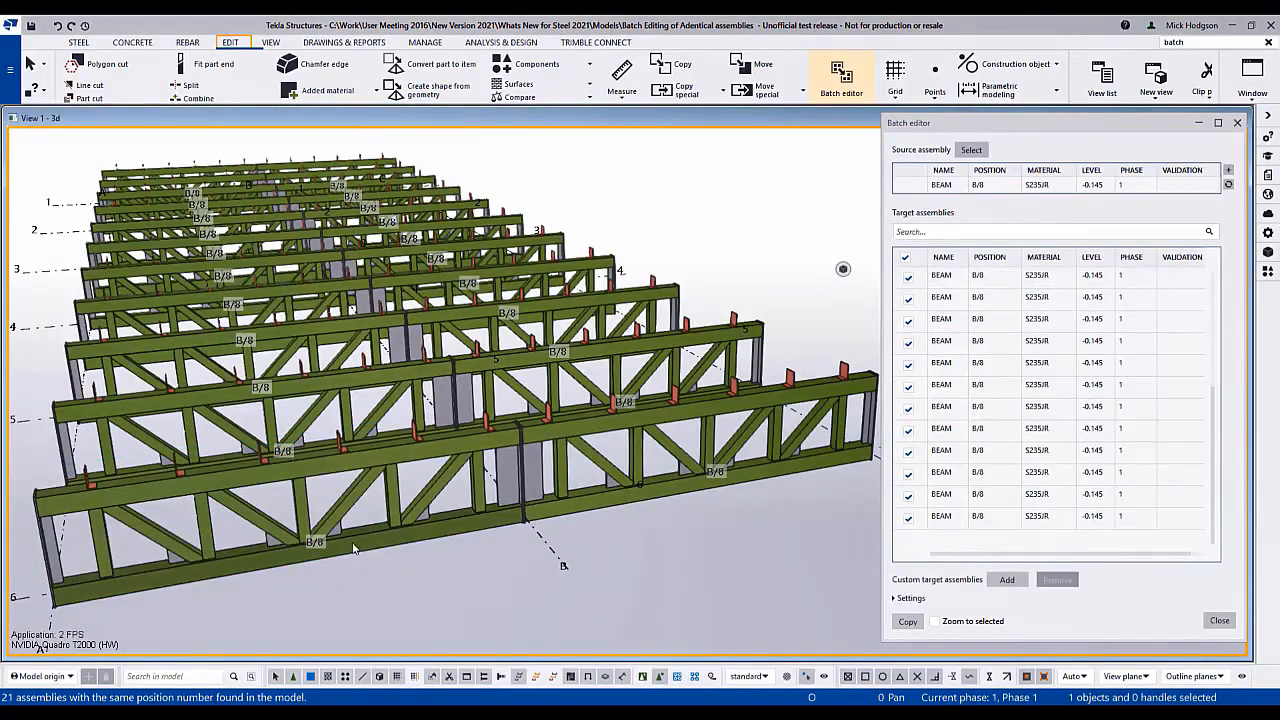
Step: Flip three L100*250*10 angle cleats on the front truss's top chord by swapping their end handles
{"action": "scroll", "coordinate": [350, 463], "scroll_direction": "up", "scroll_amount": 1}
{"action": "scroll", "coordinate": [350, 460], "scroll_direction": "up", "scroll_amount": 5}
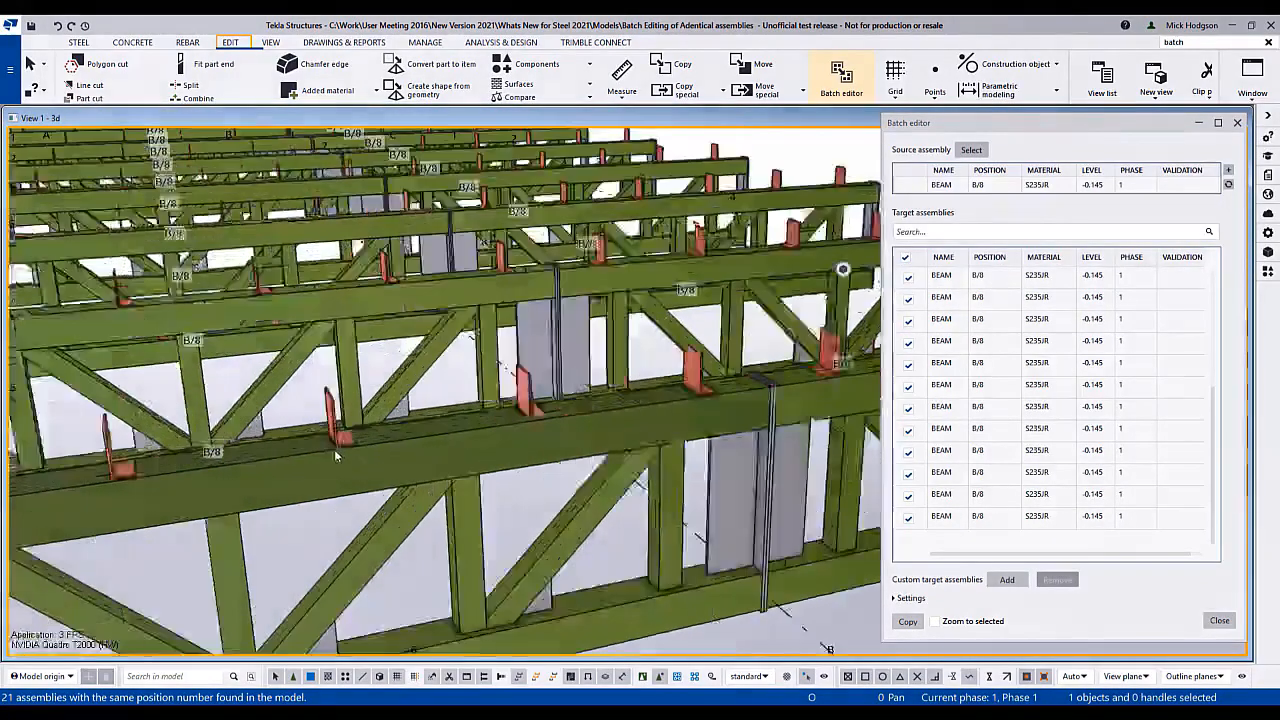
{"action": "left_click", "coordinate": [350, 438]}
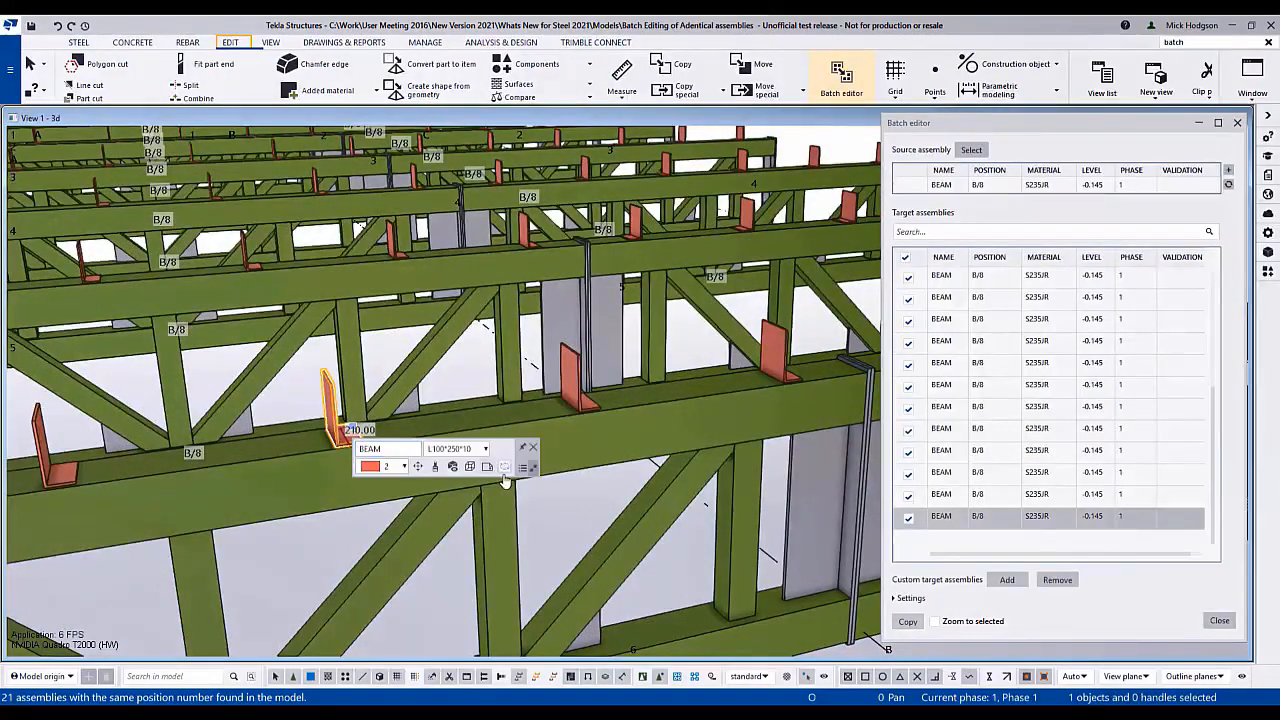
{"action": "left_click", "coordinate": [503, 471]}
{"action": "scroll", "coordinate": [568, 379], "scroll_direction": "up", "scroll_amount": 2}
{"action": "left_click", "coordinate": [568, 379]}
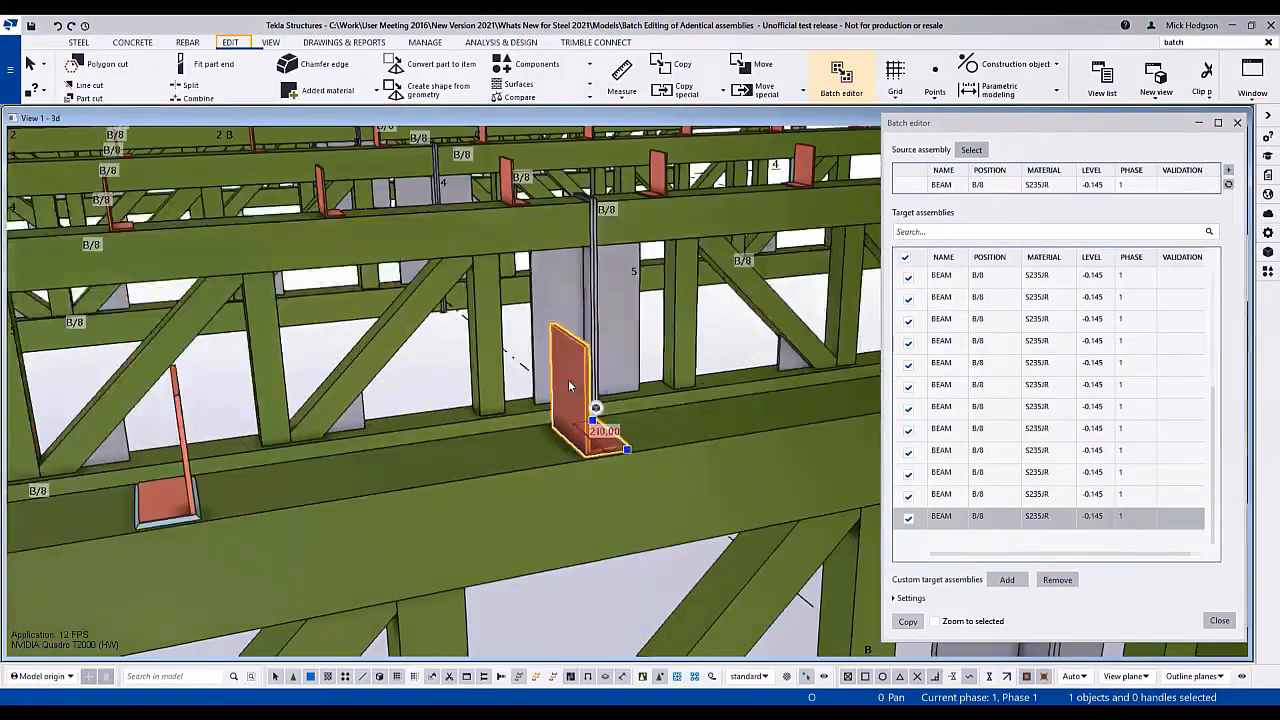
{"action": "left_click", "coordinate": [722, 429]}
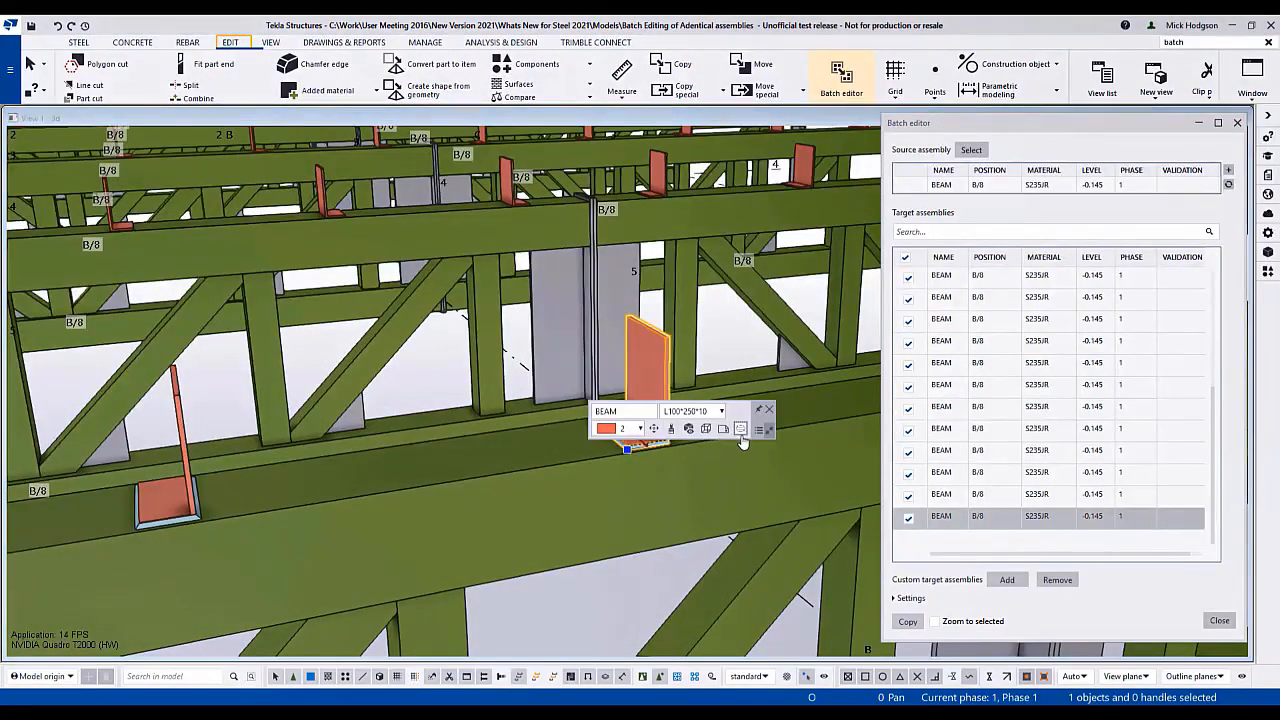
{"action": "left_click", "coordinate": [453, 360]}
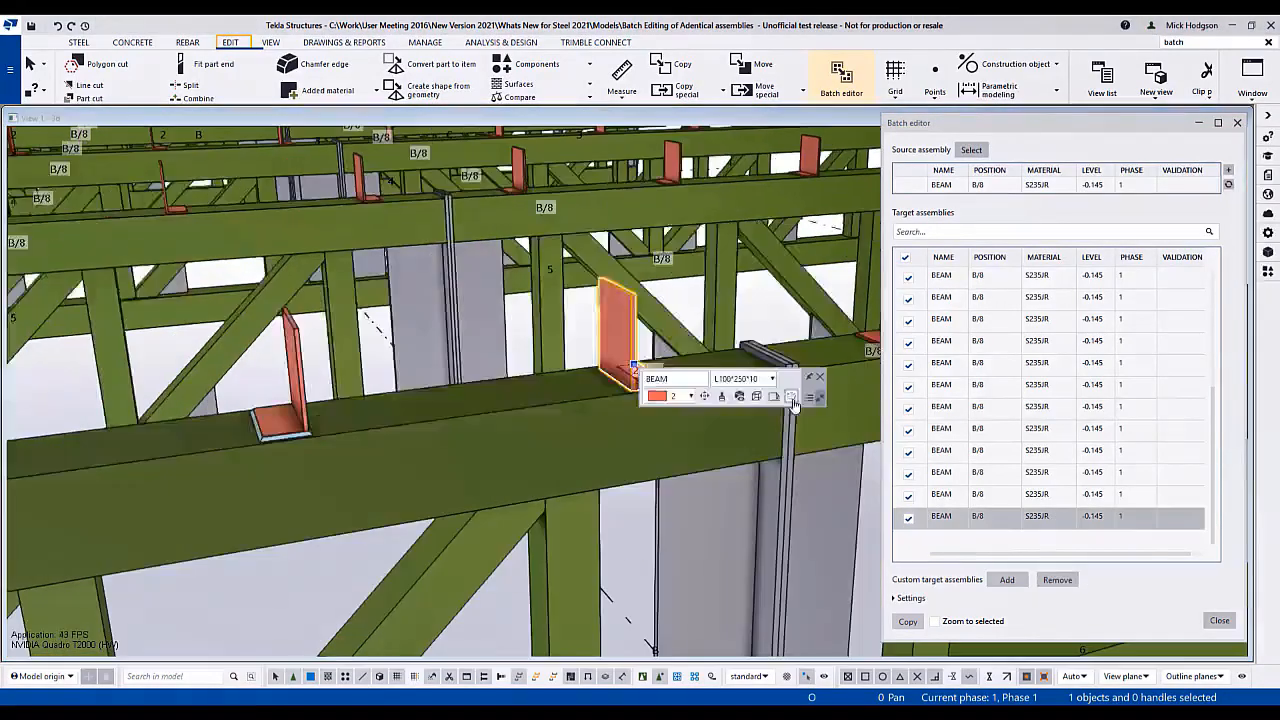
{"action": "left_click", "coordinate": [792, 400]}
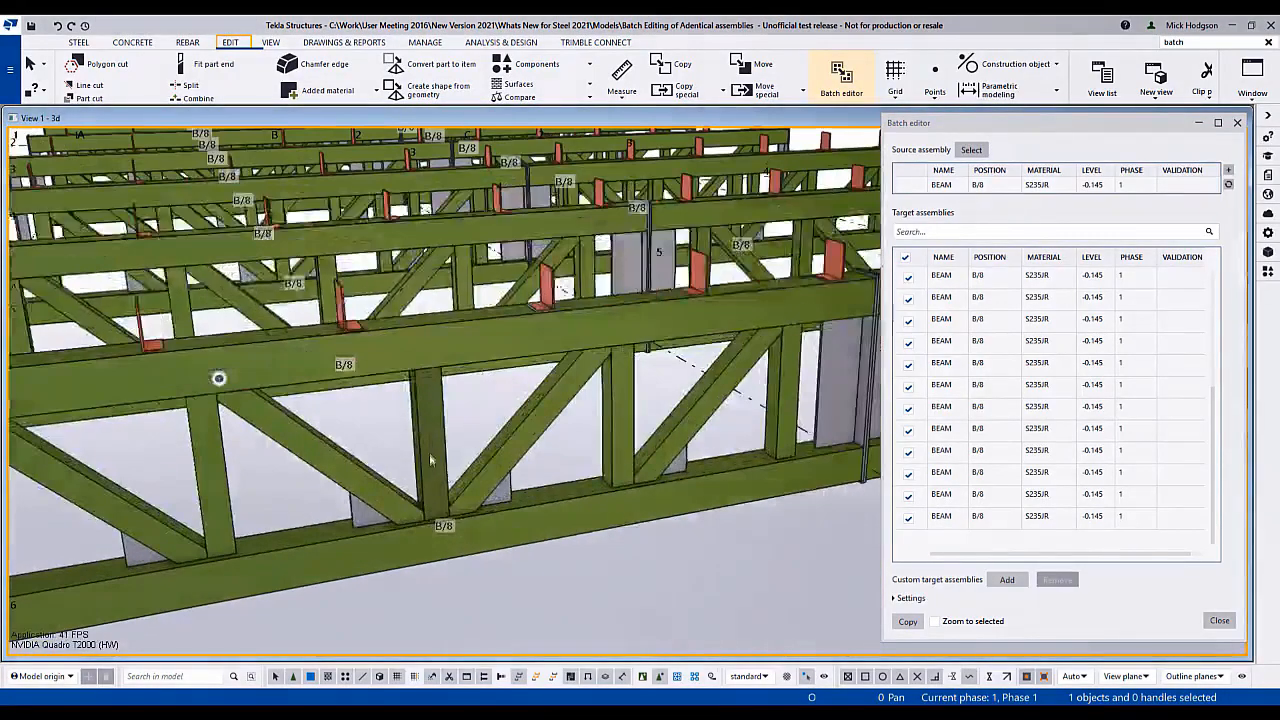
Step: Change the class of a front truss SHS150*10 vertical to one that colours it pink
{"action": "left_click", "coordinate": [430, 457]}
{"action": "left_click", "coordinate": [584, 501]}
{"action": "left_click", "coordinate": [560, 394]}
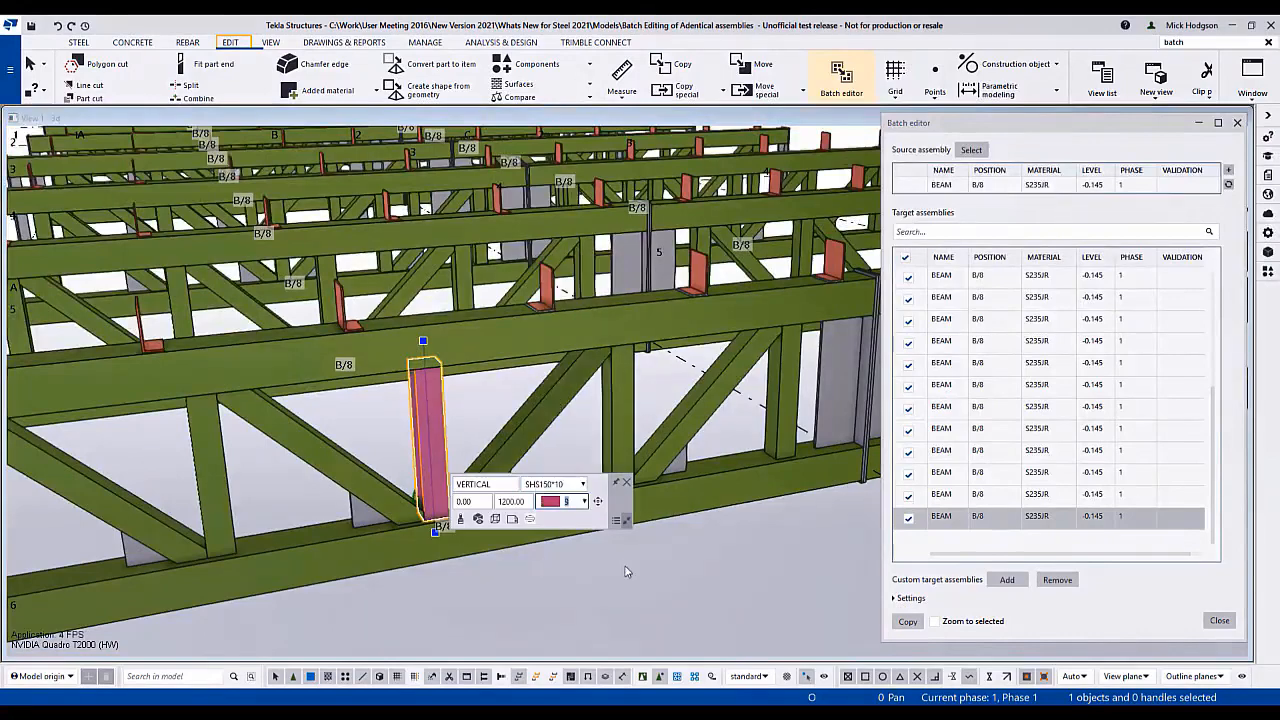
{"action": "scroll", "coordinate": [617, 576], "scroll_direction": "down", "scroll_amount": 5}
{"action": "middle_click_drag", "start_coordinate": [617, 575], "coordinate": [399, 527]}
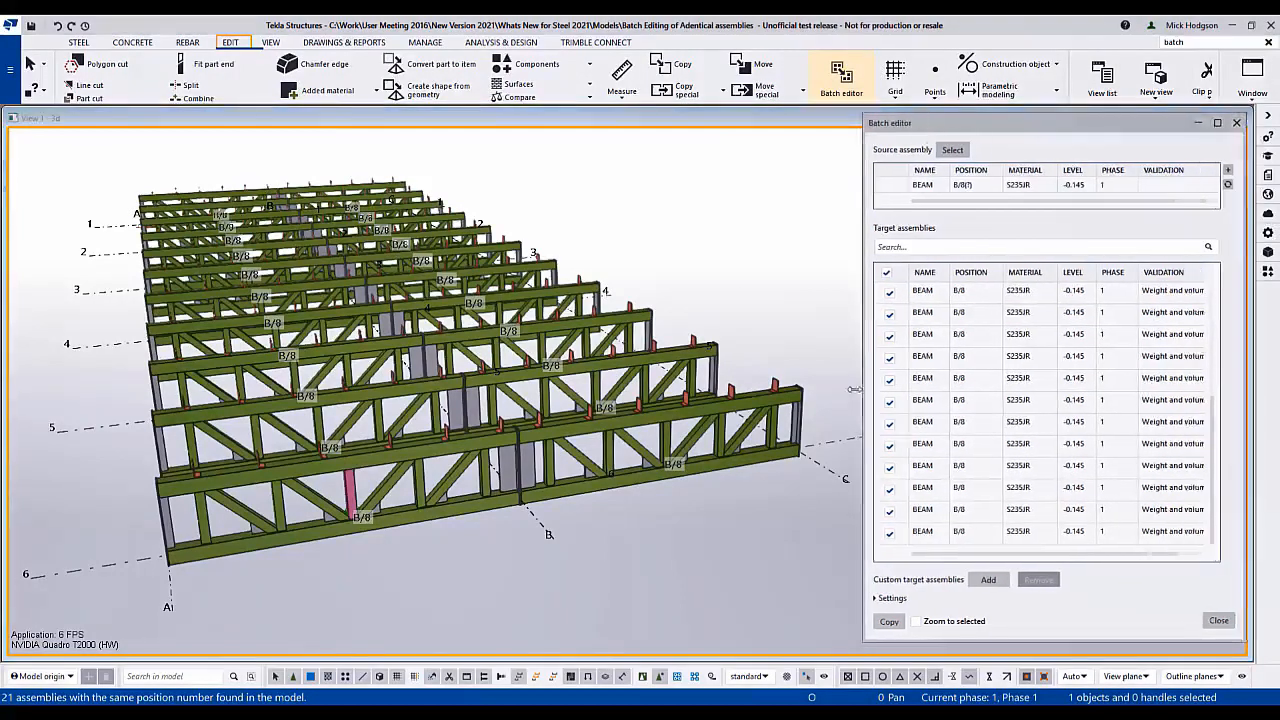
Step: Widen the Batch editor, review its copy settings, and copy the source truss's edits to all checked target assemblies
{"action": "left_click_drag", "start_coordinate": [883, 391], "coordinate": [797, 391]}
{"action": "left_click", "coordinate": [811, 599]}
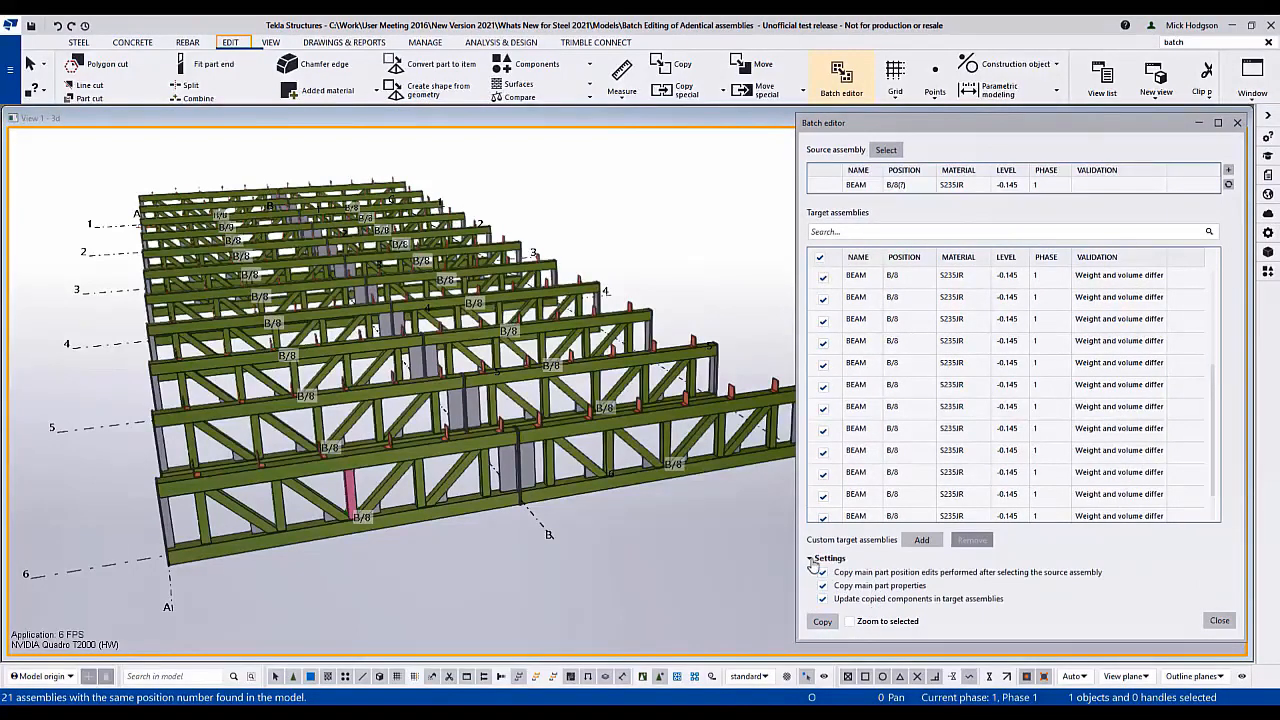
{"action": "left_click", "coordinate": [812, 558]}
{"action": "left_click", "coordinate": [822, 621]}
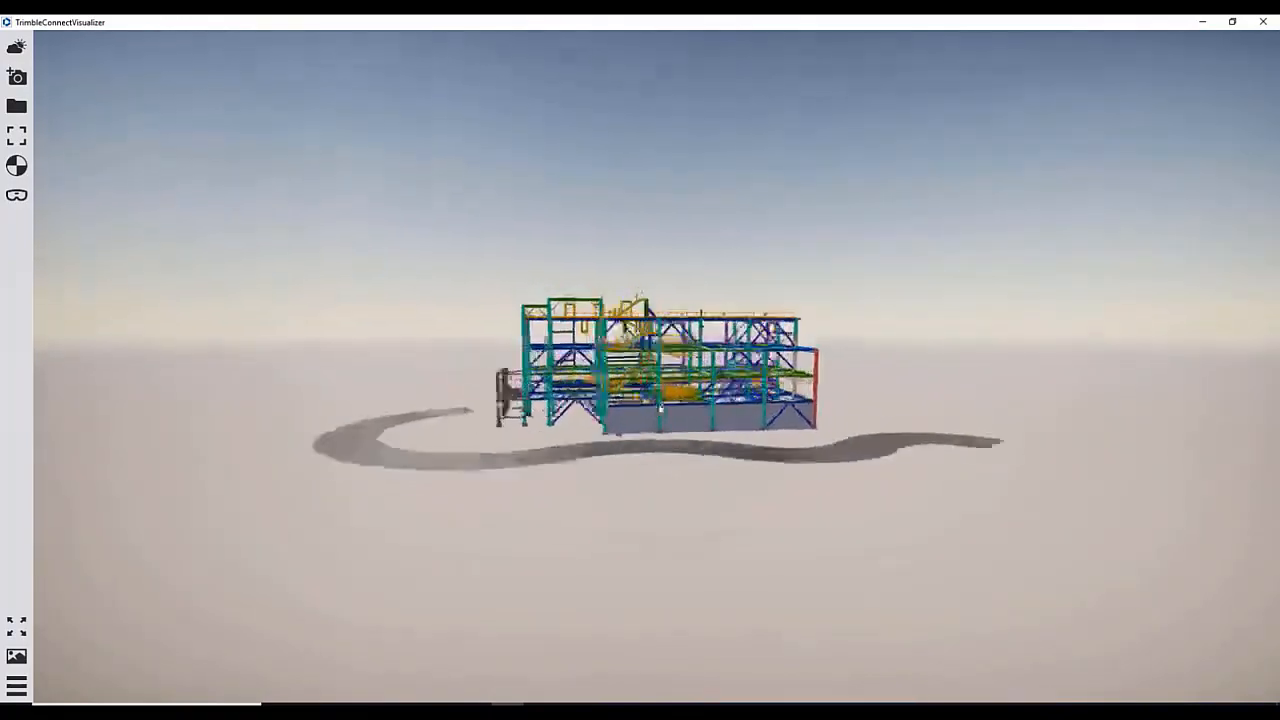
Step: In TrimbleConnectVisualizer, mix a shiny green material with red 136, green 255, blue 134 and a metallic effect of 0.889
{"action": "left_click_drag", "start_coordinate": [660, 407], "coordinate": [636, 420]}
{"action": "scroll", "coordinate": [698, 415], "scroll_direction": "up", "scroll_amount": 4}
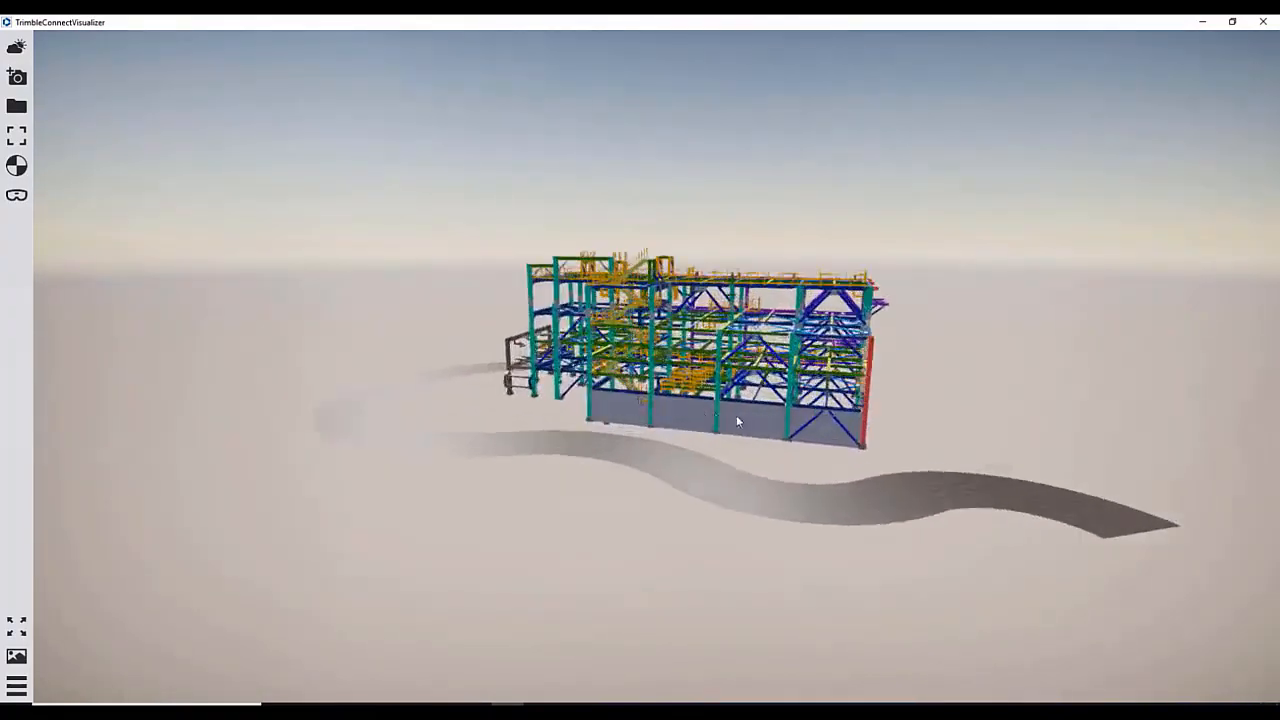
{"action": "middle_click_drag", "start_coordinate": [730, 415], "coordinate": [677, 409]}
{"action": "scroll", "coordinate": [674, 408], "scroll_direction": "up", "scroll_amount": 3}
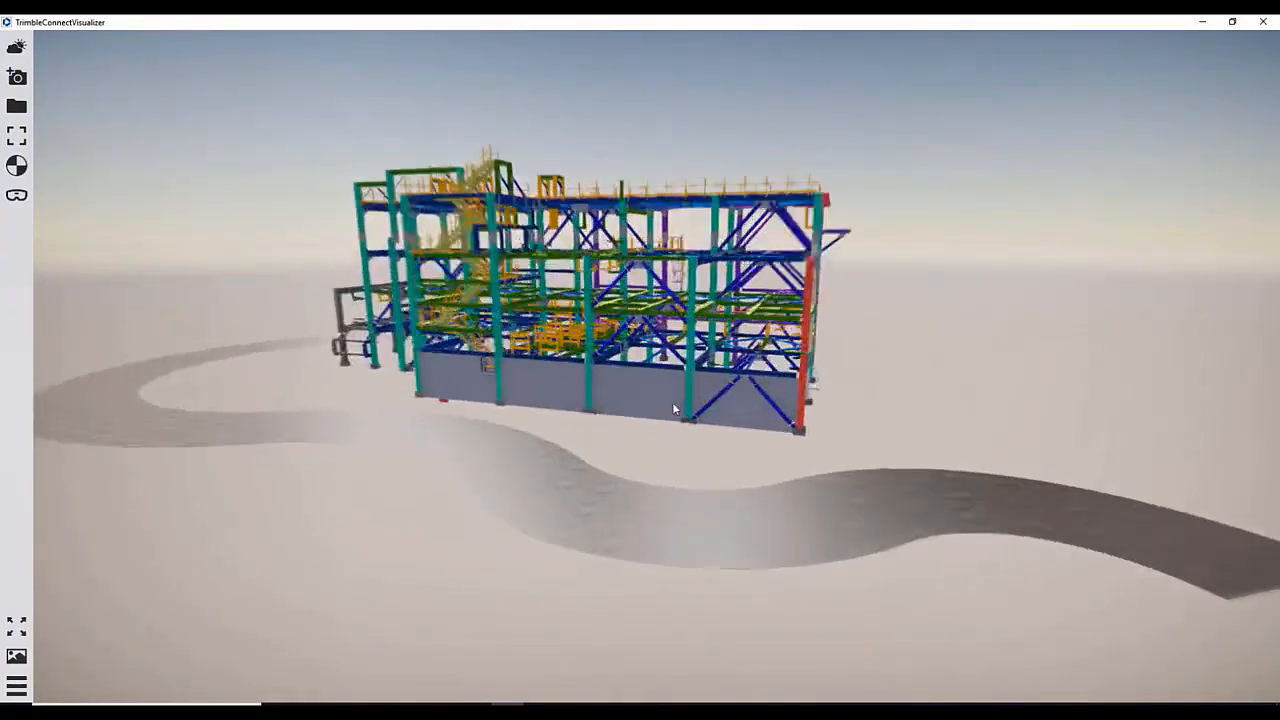
{"action": "scroll", "coordinate": [680, 403], "scroll_direction": "up", "scroll_amount": 3}
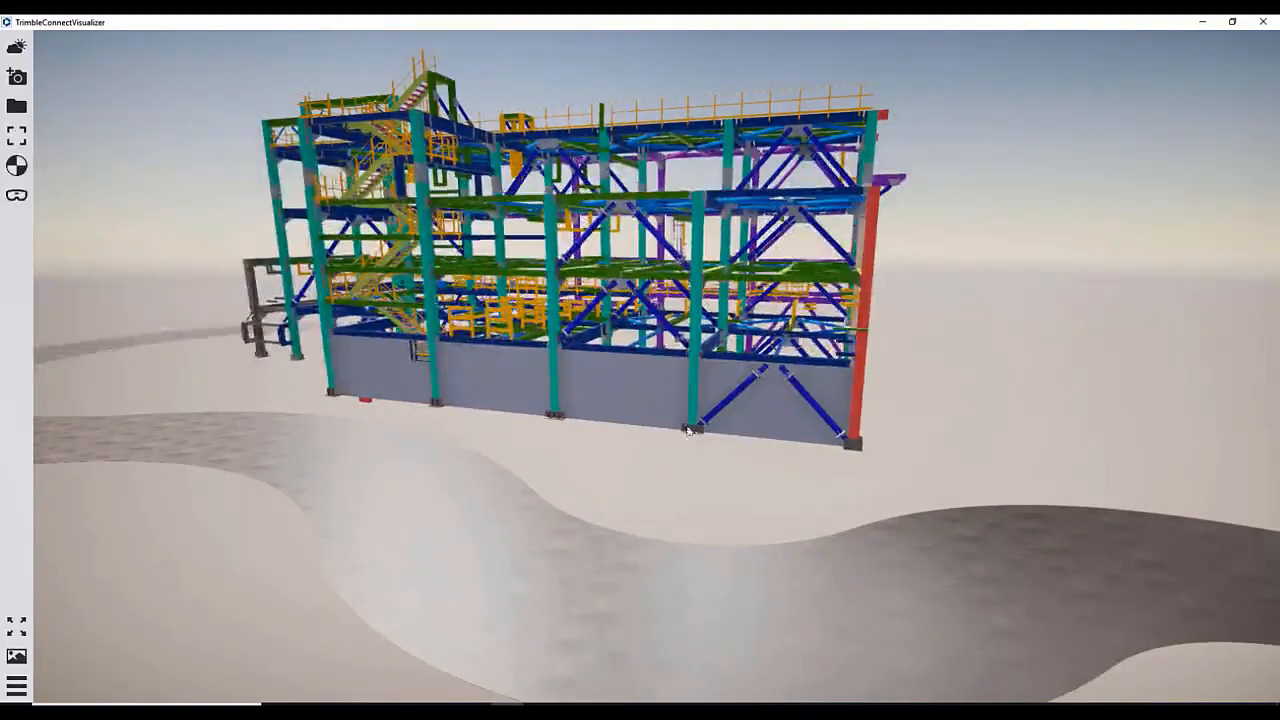
{"action": "left_click", "coordinate": [16, 165]}
{"action": "left_click_drag", "start_coordinate": [1222, 348], "coordinate": [1151, 349]}
{"action": "left_click_drag", "start_coordinate": [1225, 396], "coordinate": [1152, 401]}
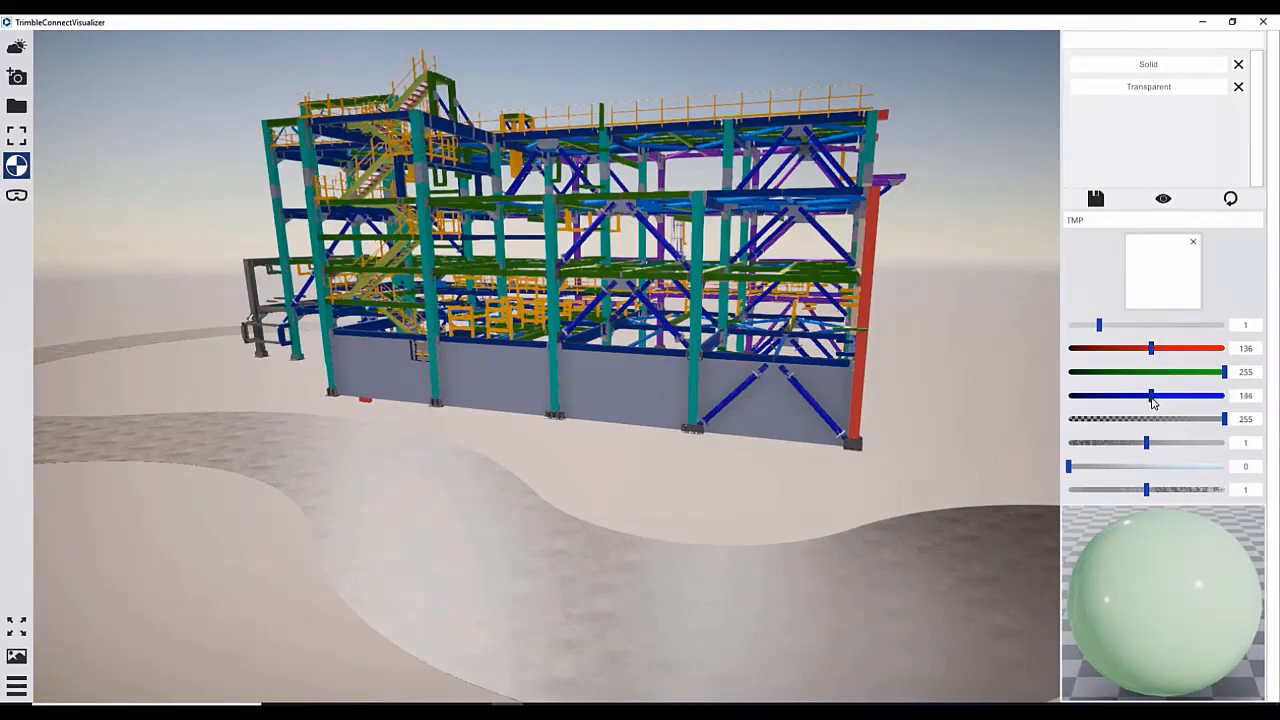
{"action": "mouse_move", "coordinate": [1069, 468]}
{"action": "left_mouse_down"}
{"action": "mouse_move", "coordinate": [1184, 467]}
{"action": "mouse_move", "coordinate": [1132, 446]}
{"action": "mouse_move", "coordinate": [1121, 446]}
{"action": "mouse_move", "coordinate": [1130, 468]}
{"action": "mouse_move", "coordinate": [1207, 469]}
{"action": "left_mouse_up"}
{"action": "left_click", "coordinate": [1177, 490]}
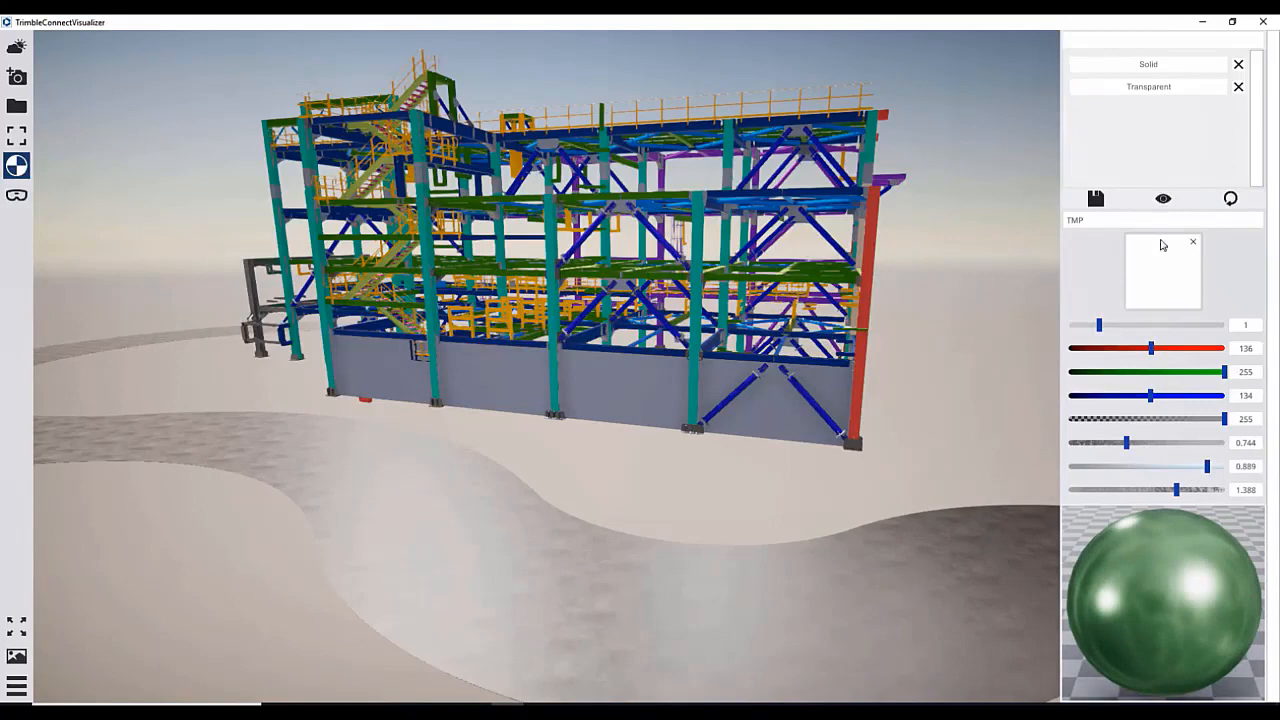
Step: Name the material Green Metal and save it to the material list
{"action": "left_click", "coordinate": [1090, 220]}
{"action": "type", "text": "Green Metal"}
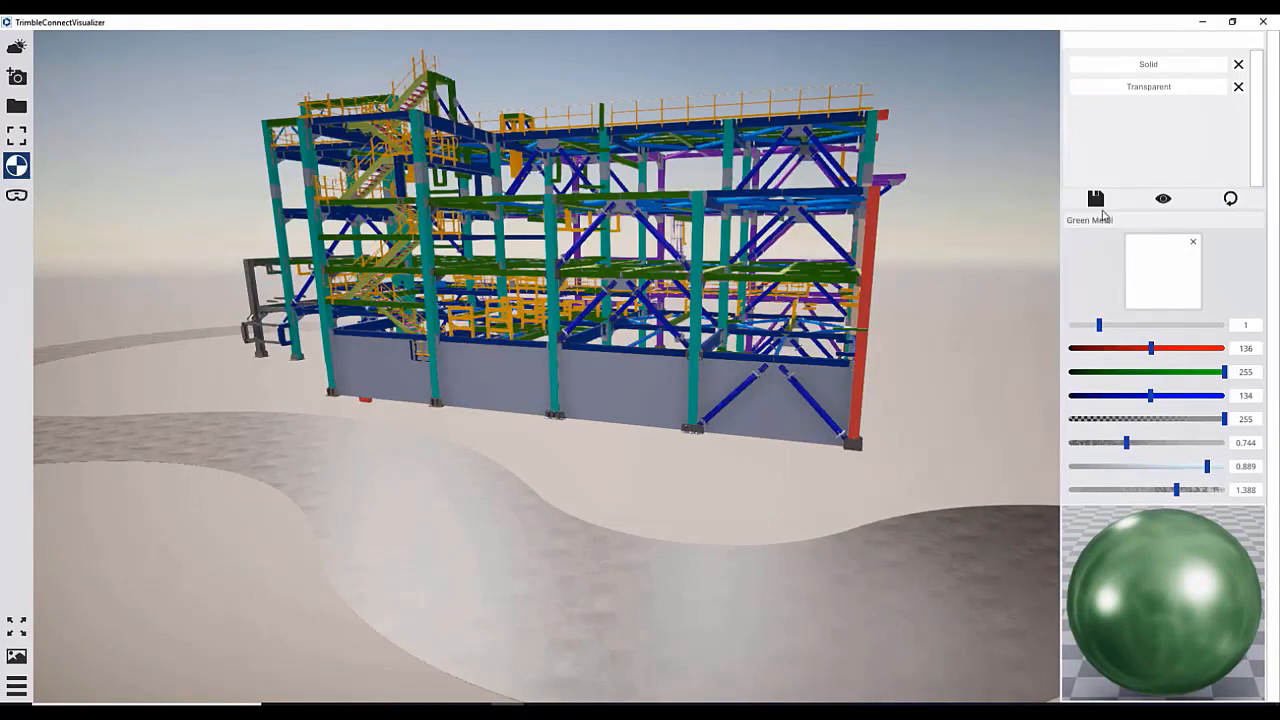
{"action": "left_click", "coordinate": [1096, 200]}
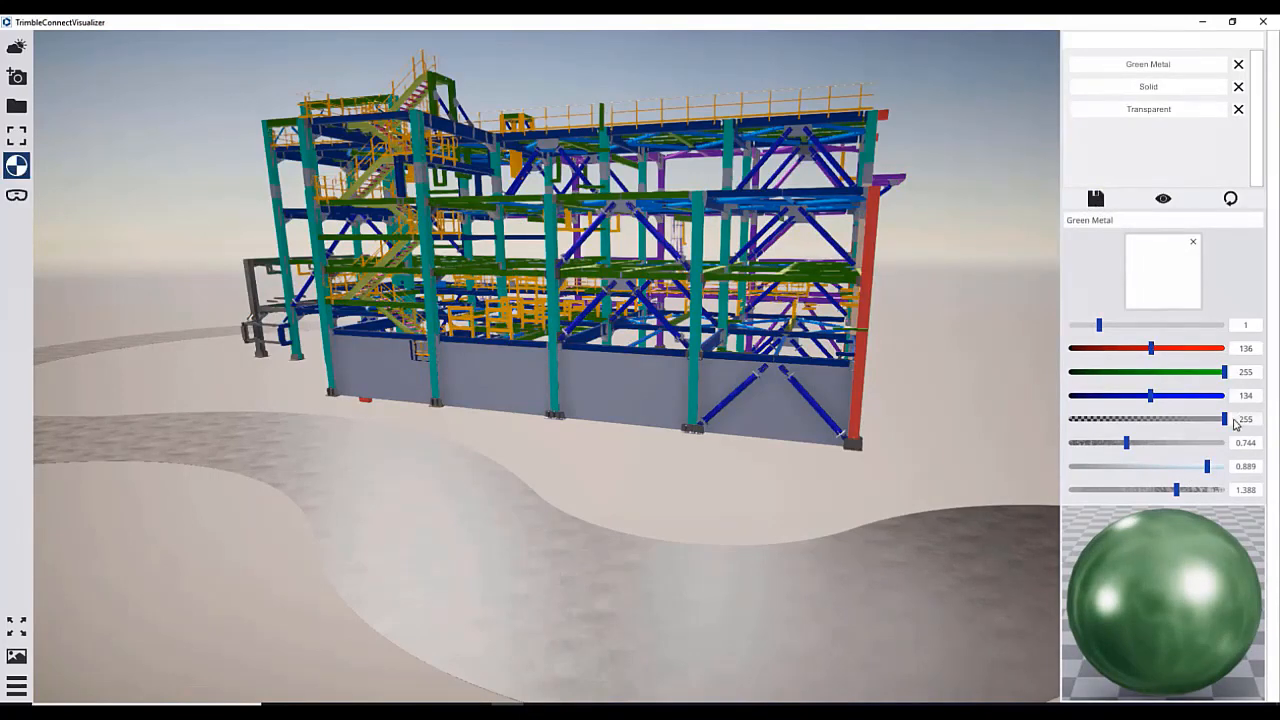
Step: Create and save a Red Transparent Metal material with red 255, green 37, blue 125 and opacity 155
{"action": "left_click_drag", "start_coordinate": [1226, 419], "coordinate": [1164, 424]}
{"action": "left_click_drag", "start_coordinate": [1151, 349], "coordinate": [1091, 372]}
{"action": "left_click", "coordinate": [1096, 200]}
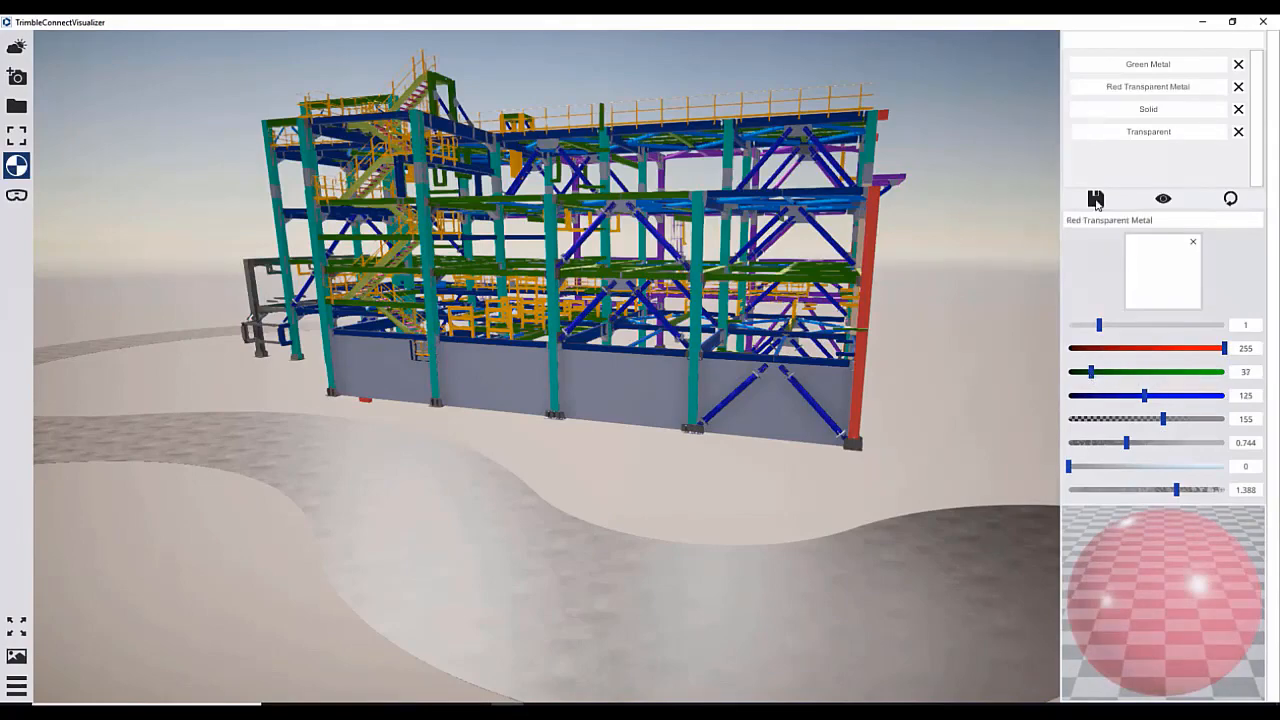
Step: Return to Tekla Structures, open the visualizer material type mapping sorted by name, and choose STEEL as the type for S275-JR
{"action": "left_click", "coordinate": [1268, 22]}
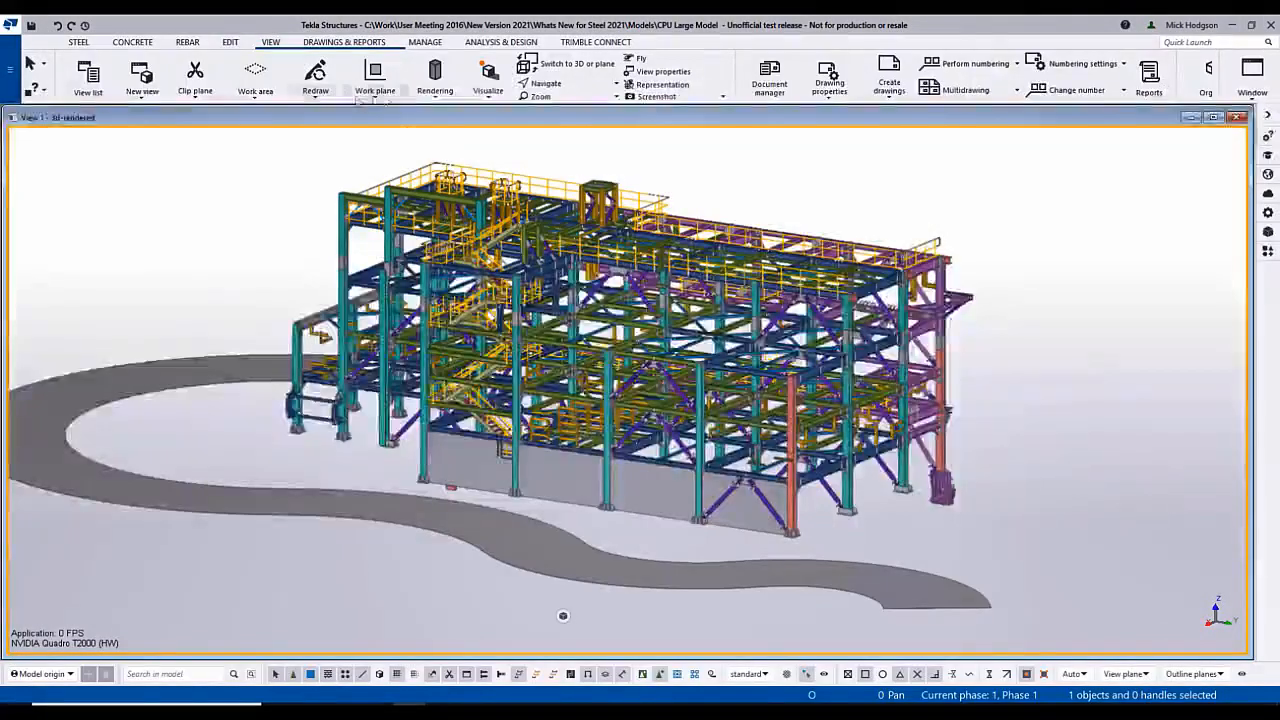
{"action": "left_click", "coordinate": [488, 96]}
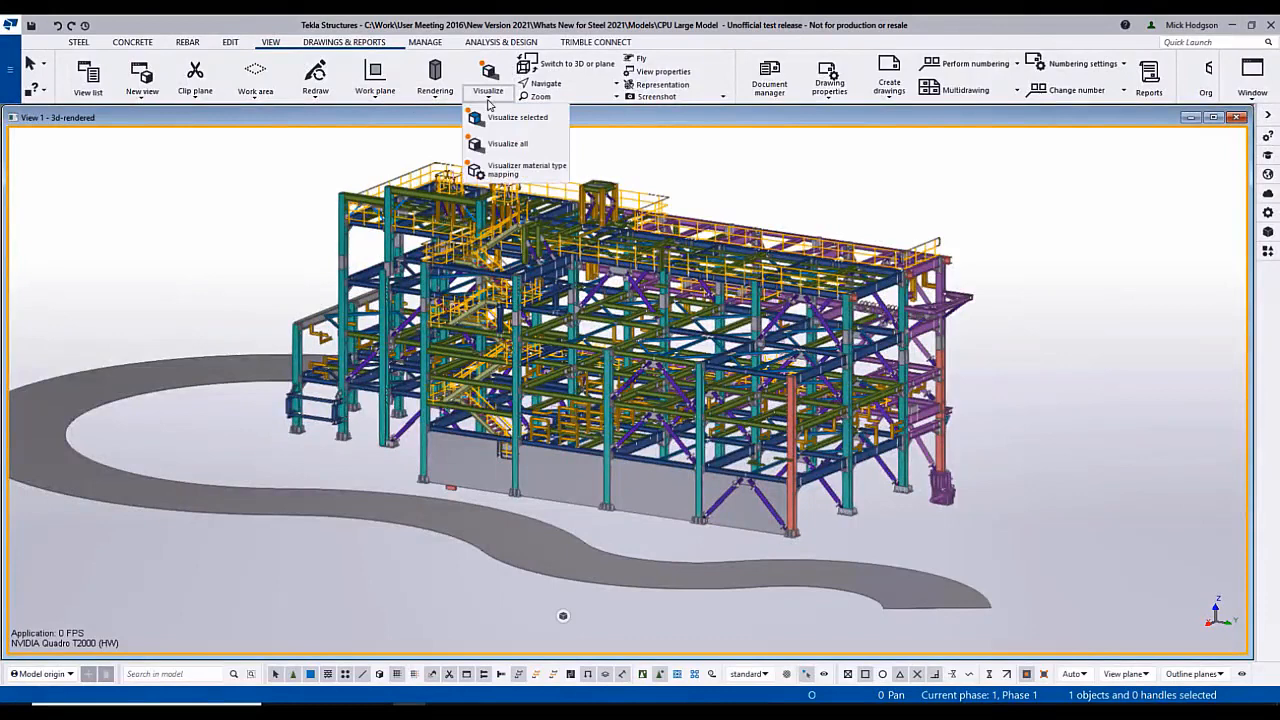
{"action": "left_click", "coordinate": [505, 171]}
{"action": "left_click", "coordinate": [538, 258]}
{"action": "left_click_drag", "start_coordinate": [752, 275], "coordinate": [753, 371]}
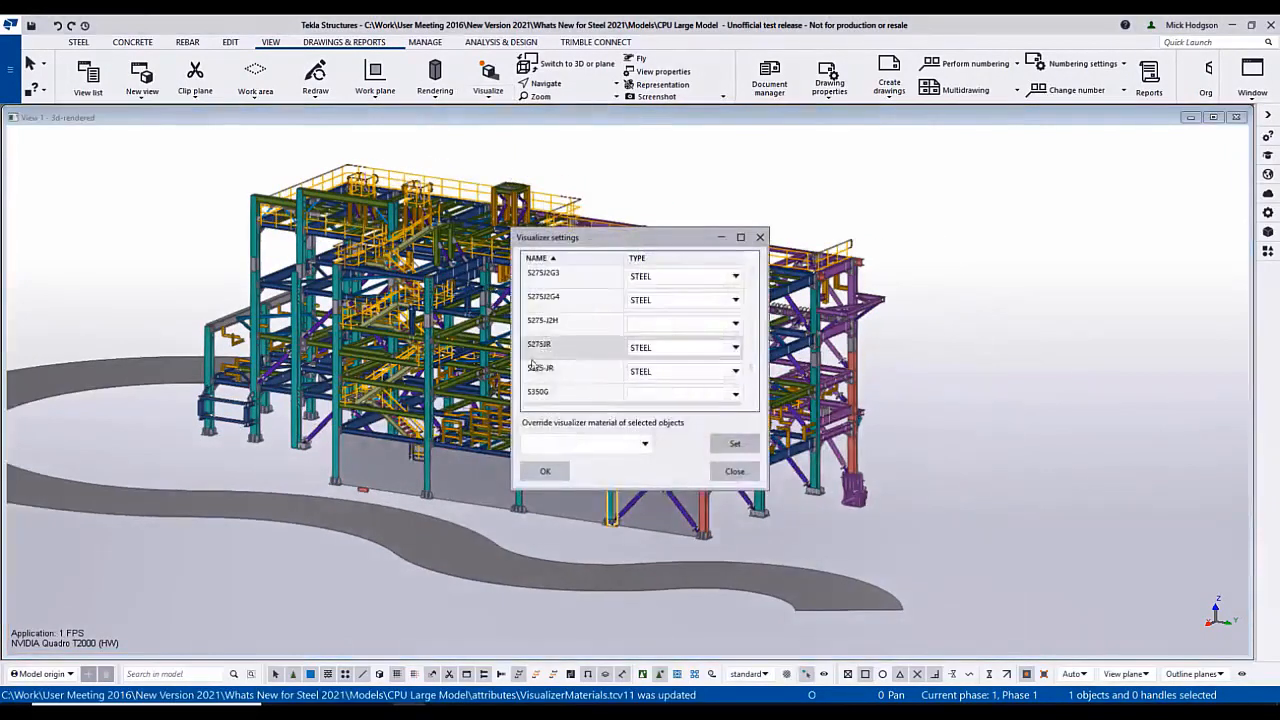
{"action": "left_click", "coordinate": [735, 371]}
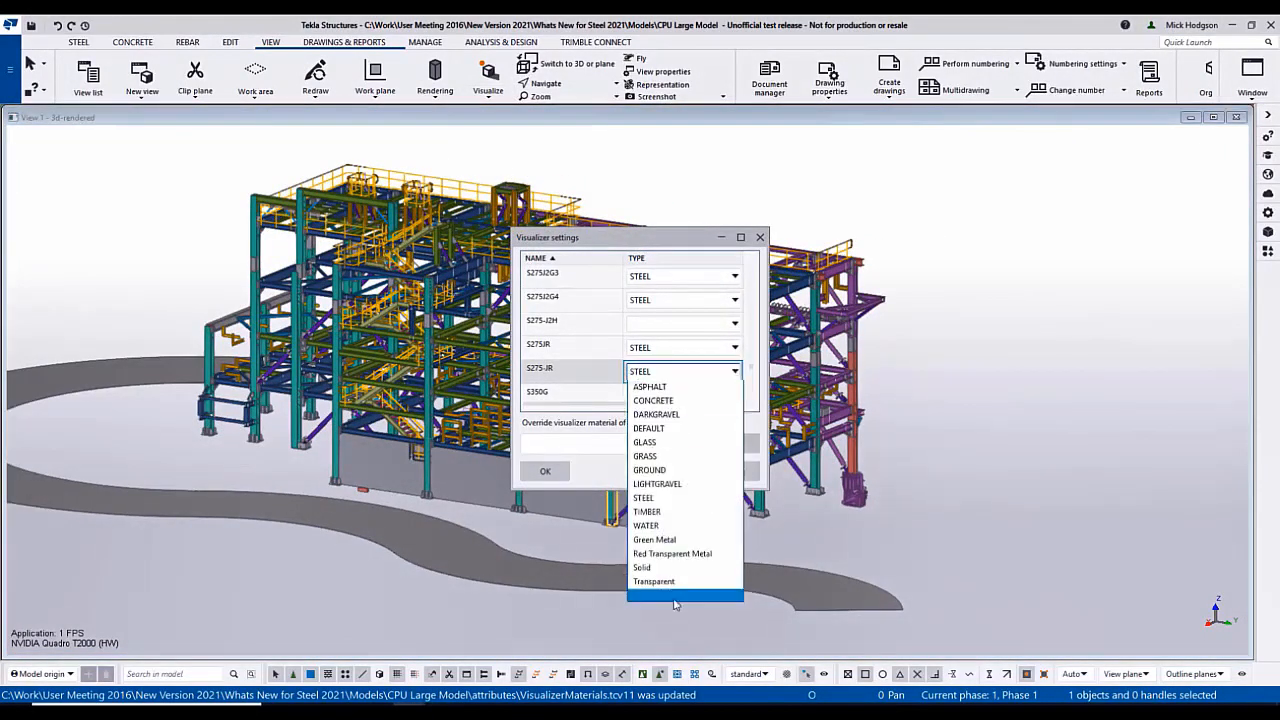
{"action": "left_click", "coordinate": [655, 494]}
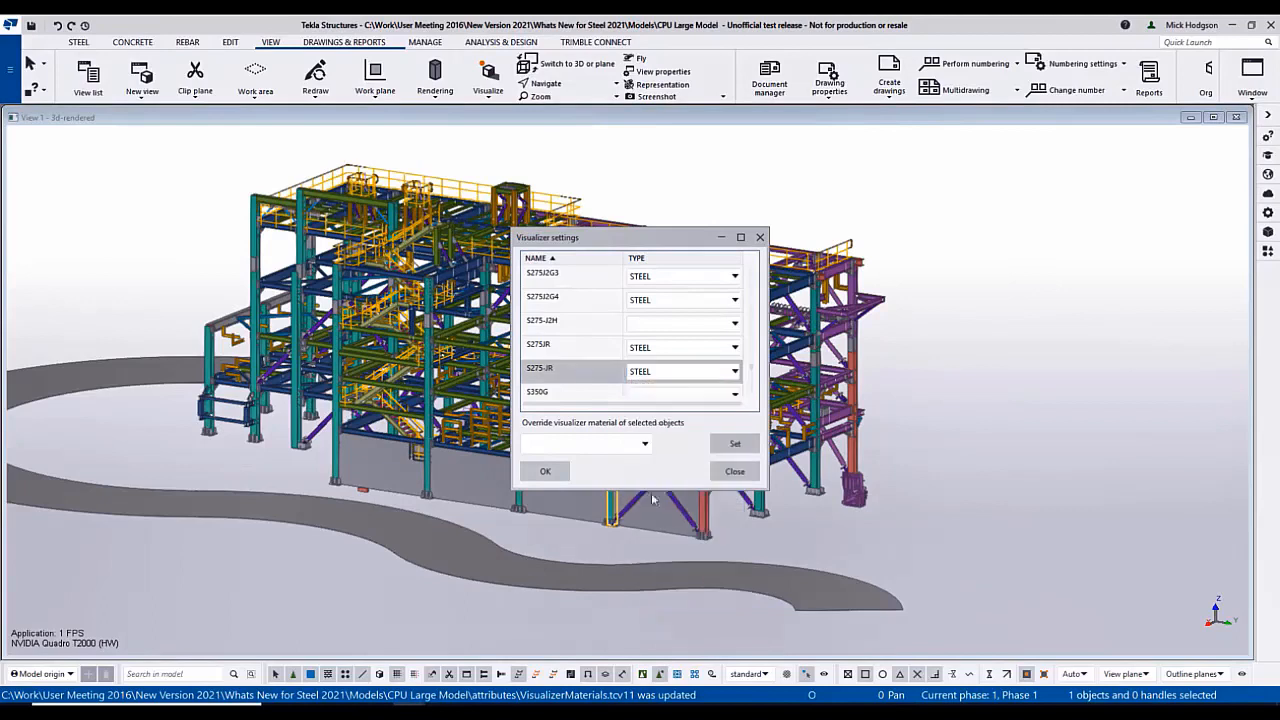
Step: Override the visualizer material of the winding road-like plate in front of the building with WATER
{"action": "left_click", "coordinate": [447, 549]}
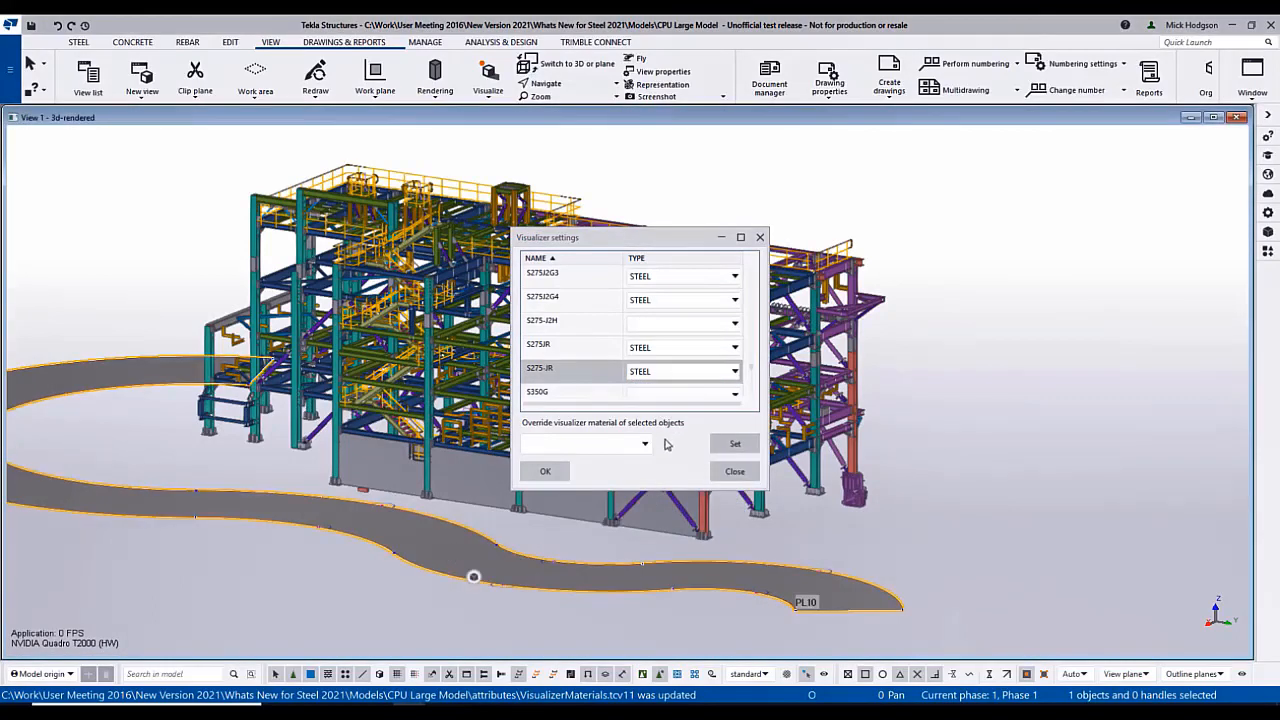
{"action": "left_click", "coordinate": [646, 445]}
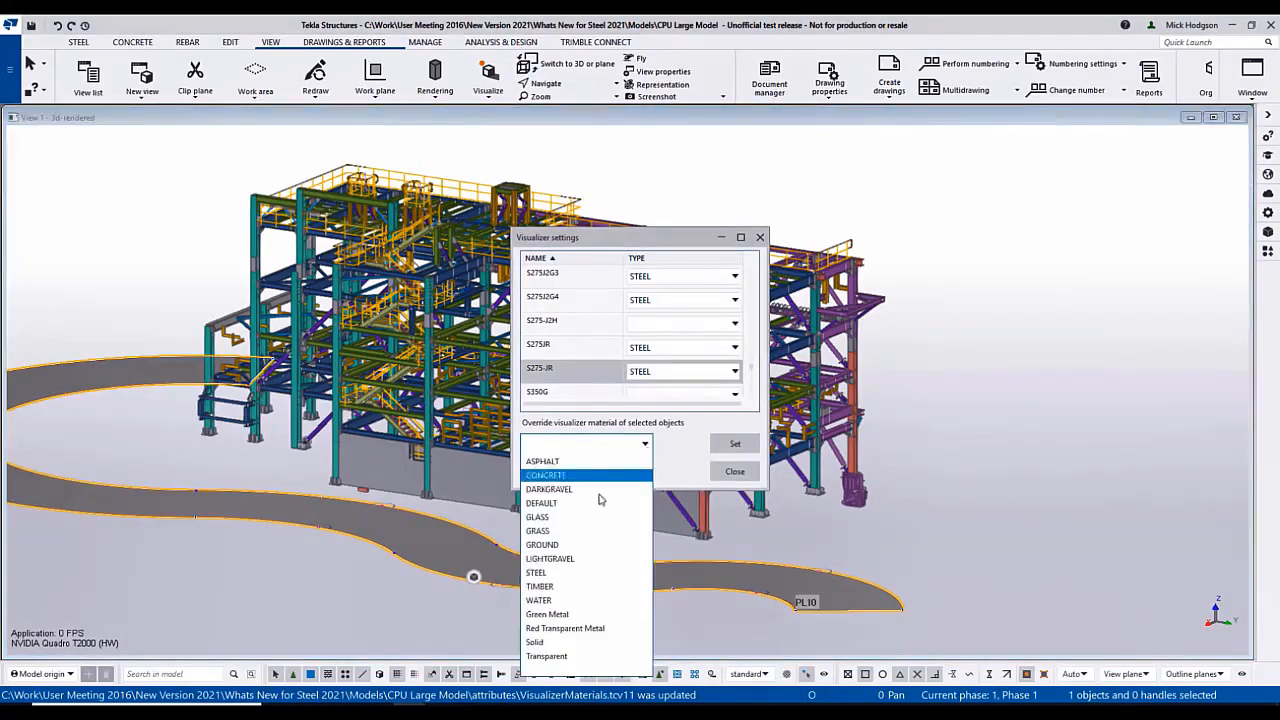
{"action": "left_click", "coordinate": [542, 601]}
{"action": "left_click", "coordinate": [746, 446]}
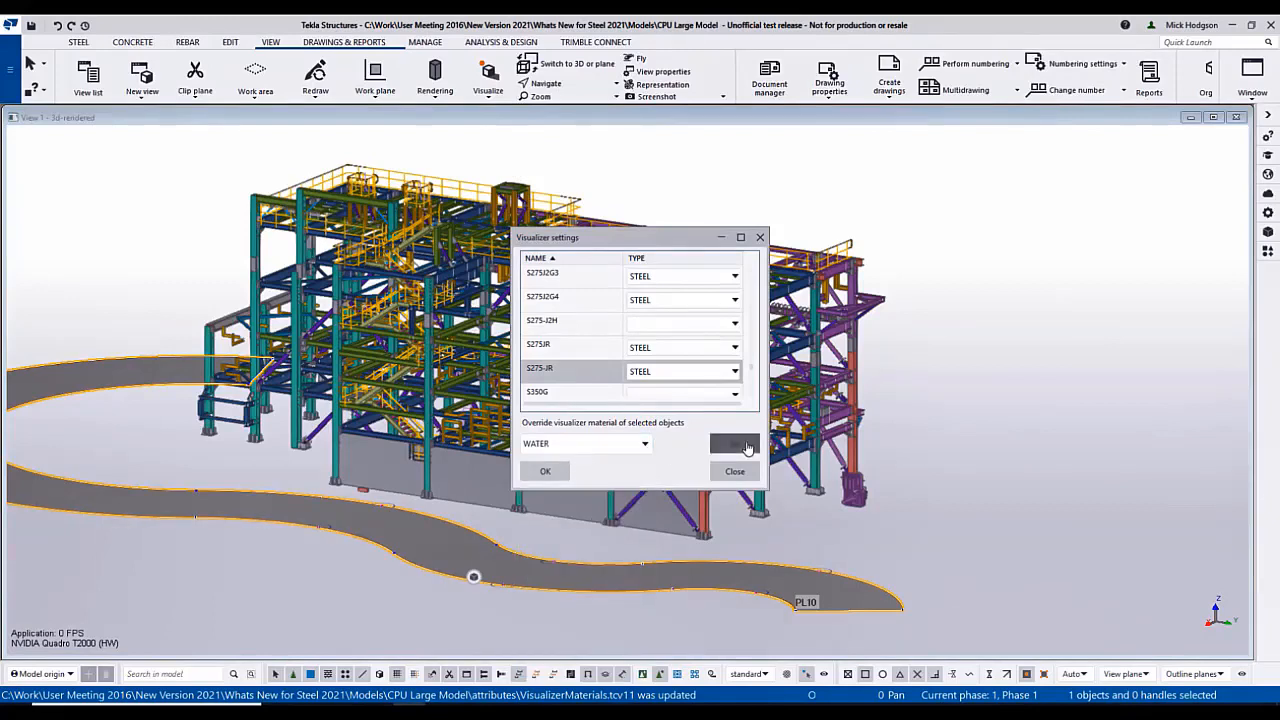
Step: Override the visualizer material of the four grey wall panels along the building's base with Red Transparent Metal
{"action": "left_click", "coordinate": [412, 494]}
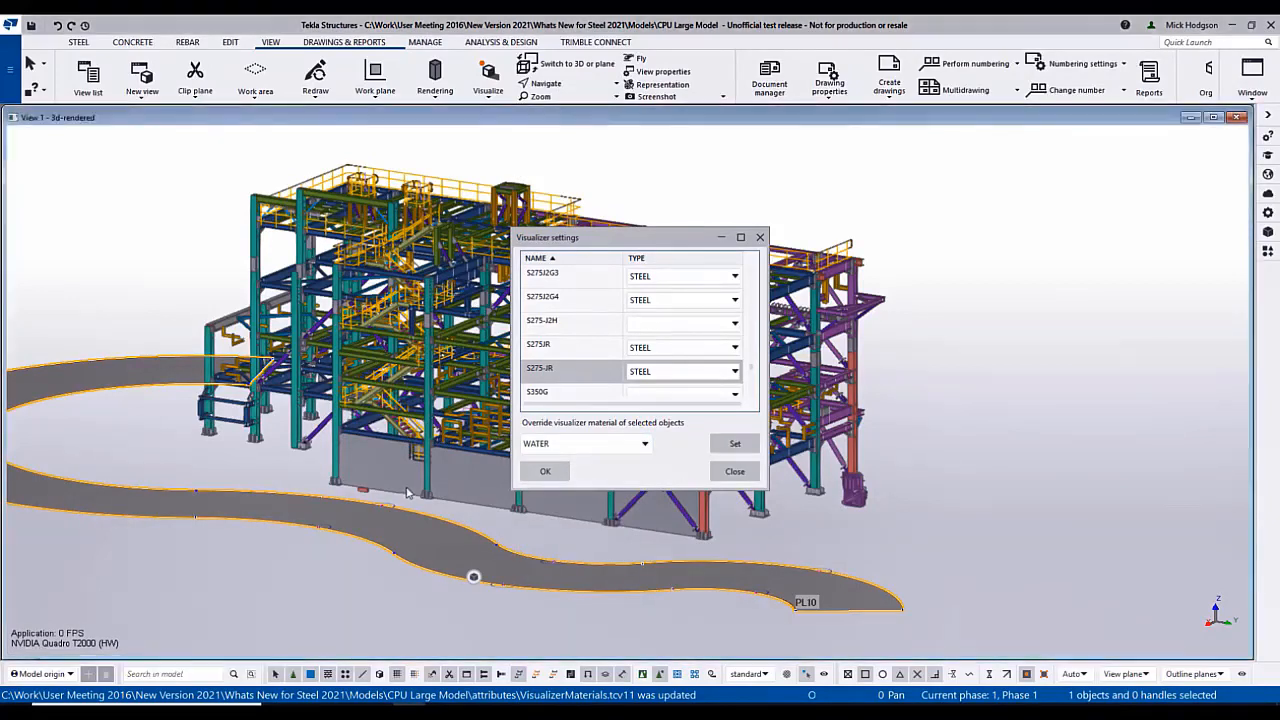
{"action": "left_click", "coordinate": [478, 505], "text": "ctrl"}
{"action": "left_click", "coordinate": [564, 519], "text": "ctrl"}
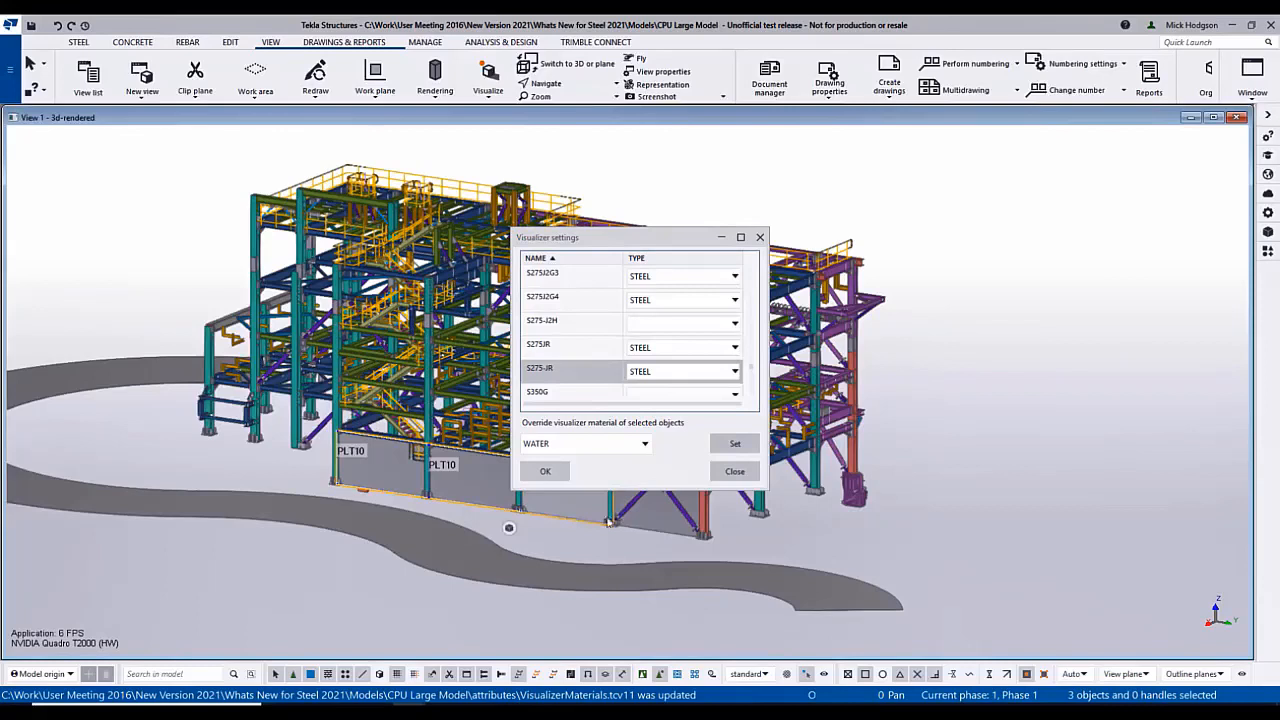
{"action": "left_click", "coordinate": [657, 532], "text": "ctrl"}
{"action": "left_click", "coordinate": [645, 443]}
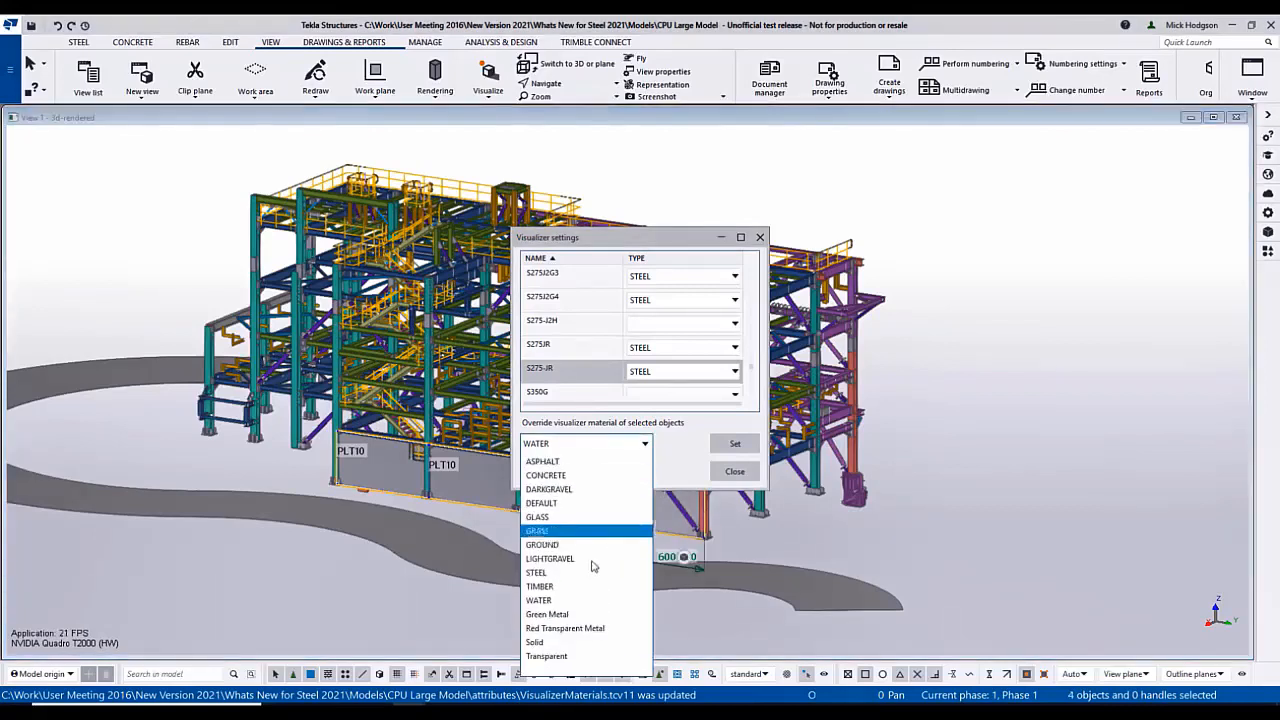
{"action": "left_click", "coordinate": [573, 628]}
{"action": "left_click", "coordinate": [731, 448]}
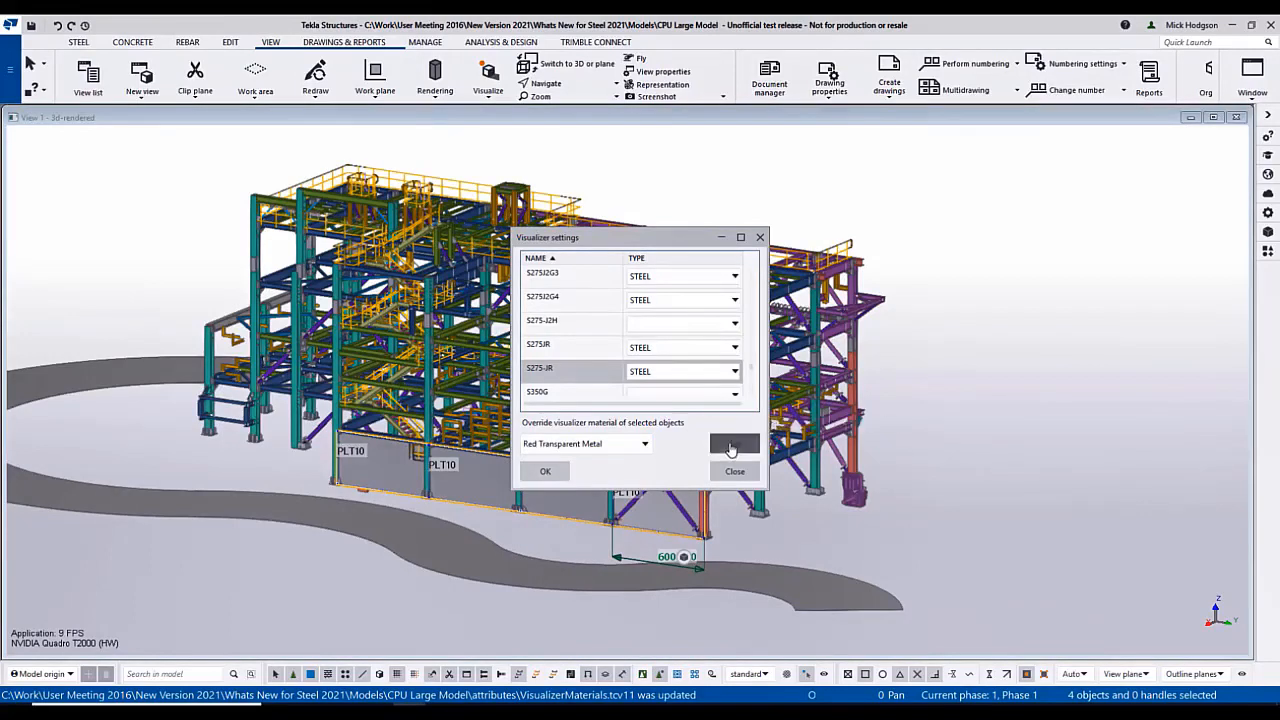
Step: Override the visualizer material of the steelwork and offshore pump at the building's far corner with Green Metal, accepting the save to local application data
{"action": "left_click", "coordinate": [891, 532]}
{"action": "left_click_drag", "start_coordinate": [893, 517], "coordinate": [788, 410]}
{"action": "left_click", "coordinate": [645, 447]}
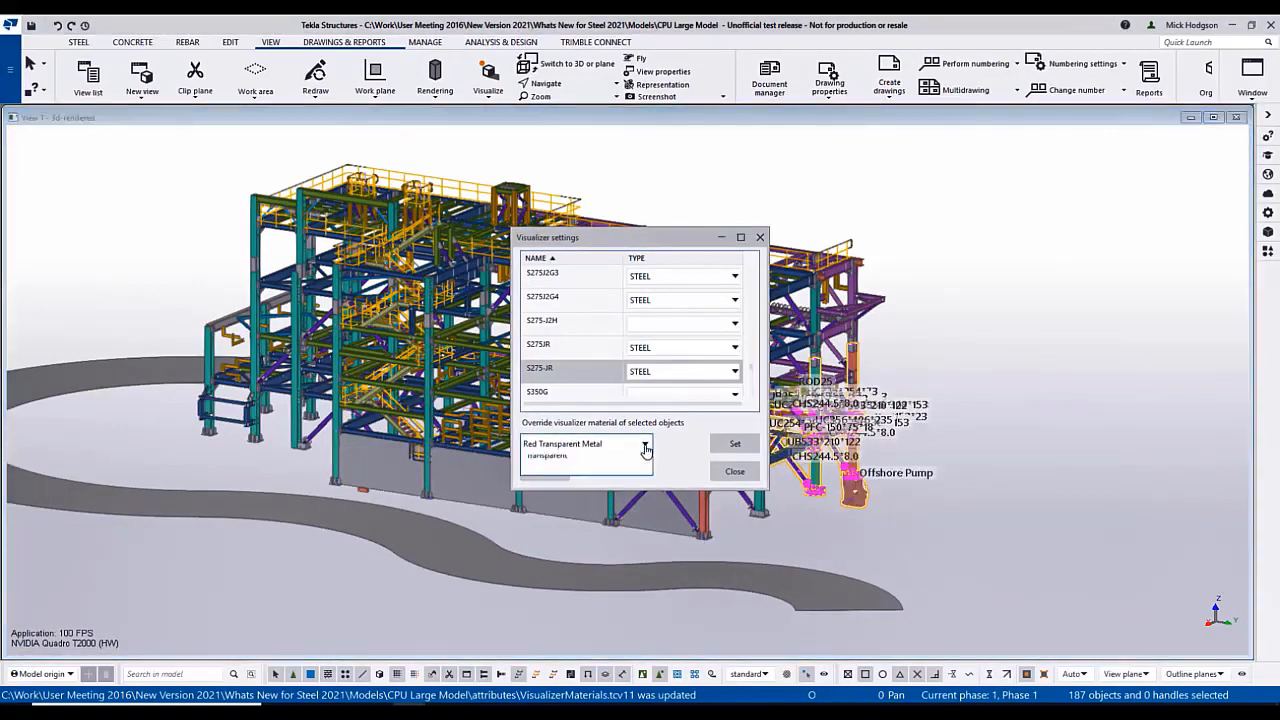
{"action": "left_click", "coordinate": [620, 610]}
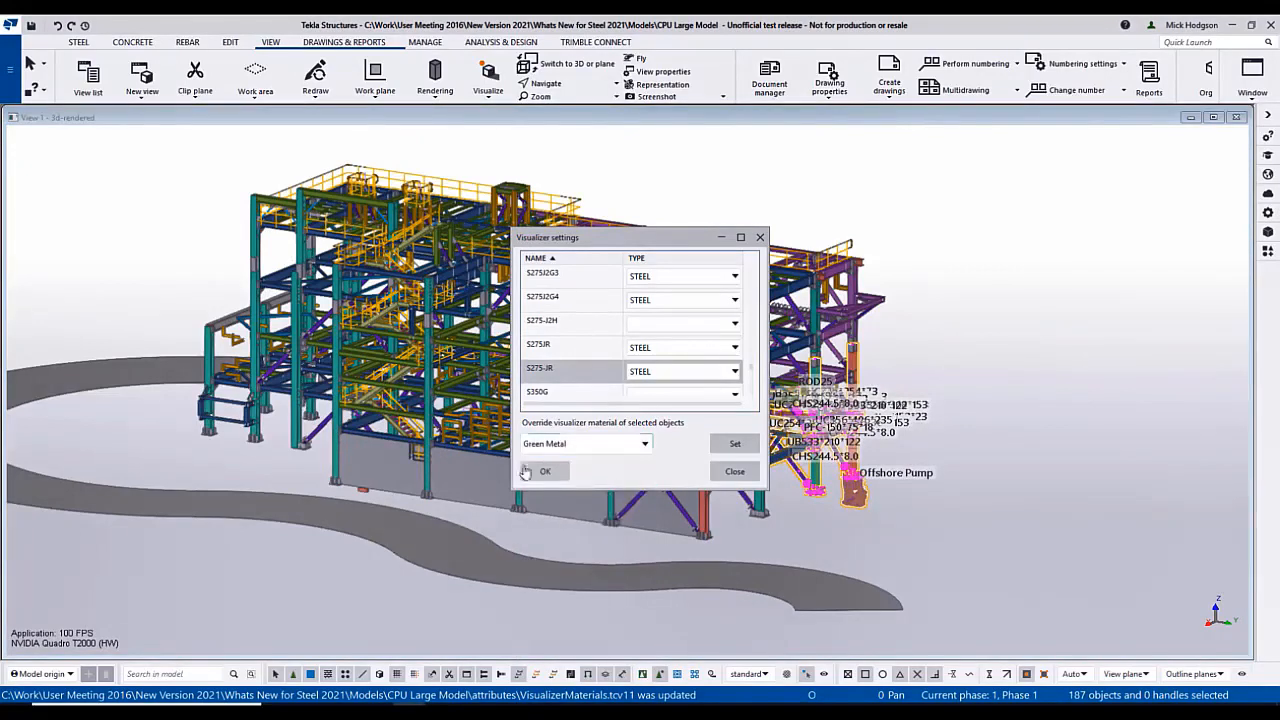
{"action": "left_click", "coordinate": [735, 444]}
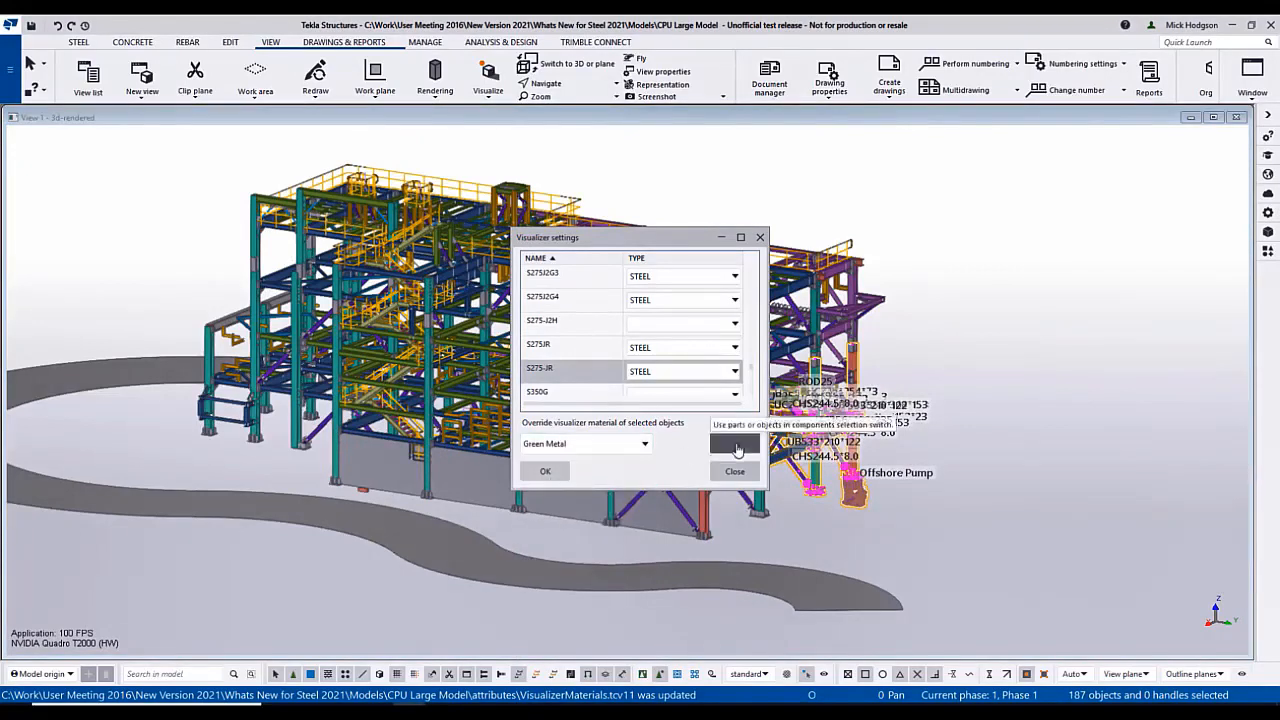
{"action": "left_click", "coordinate": [560, 474]}
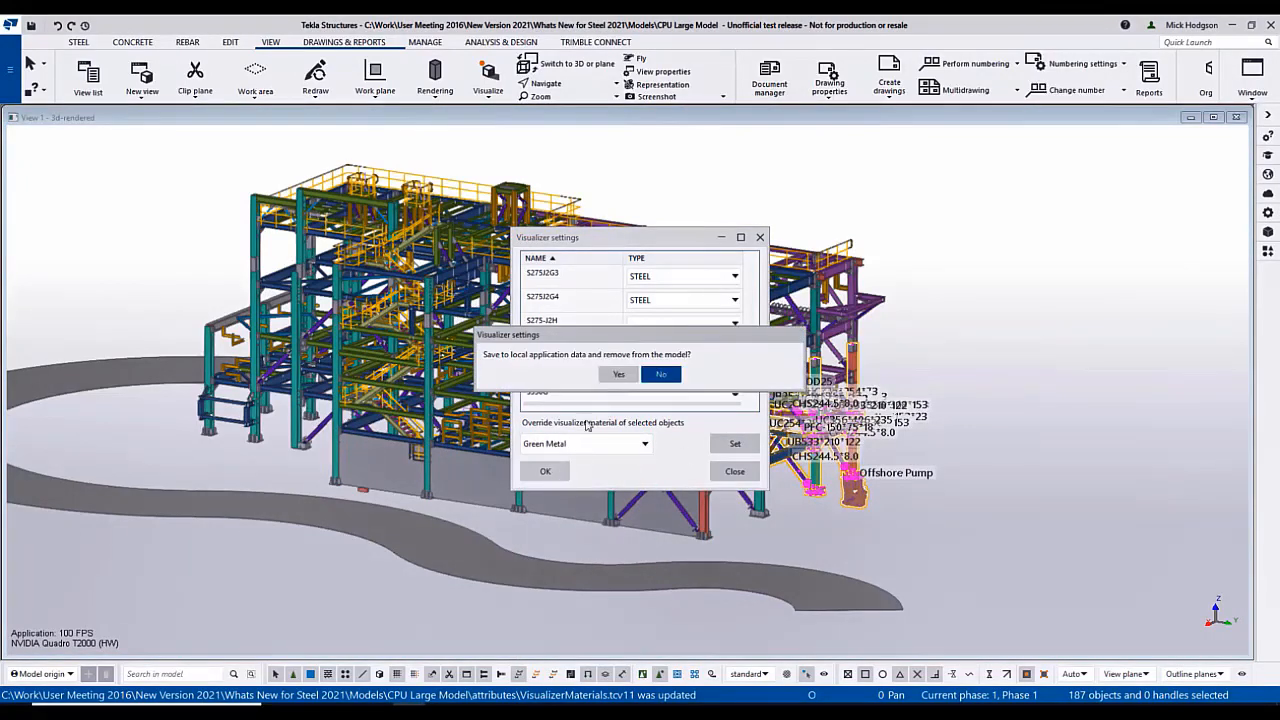
{"action": "left_click", "coordinate": [619, 376]}
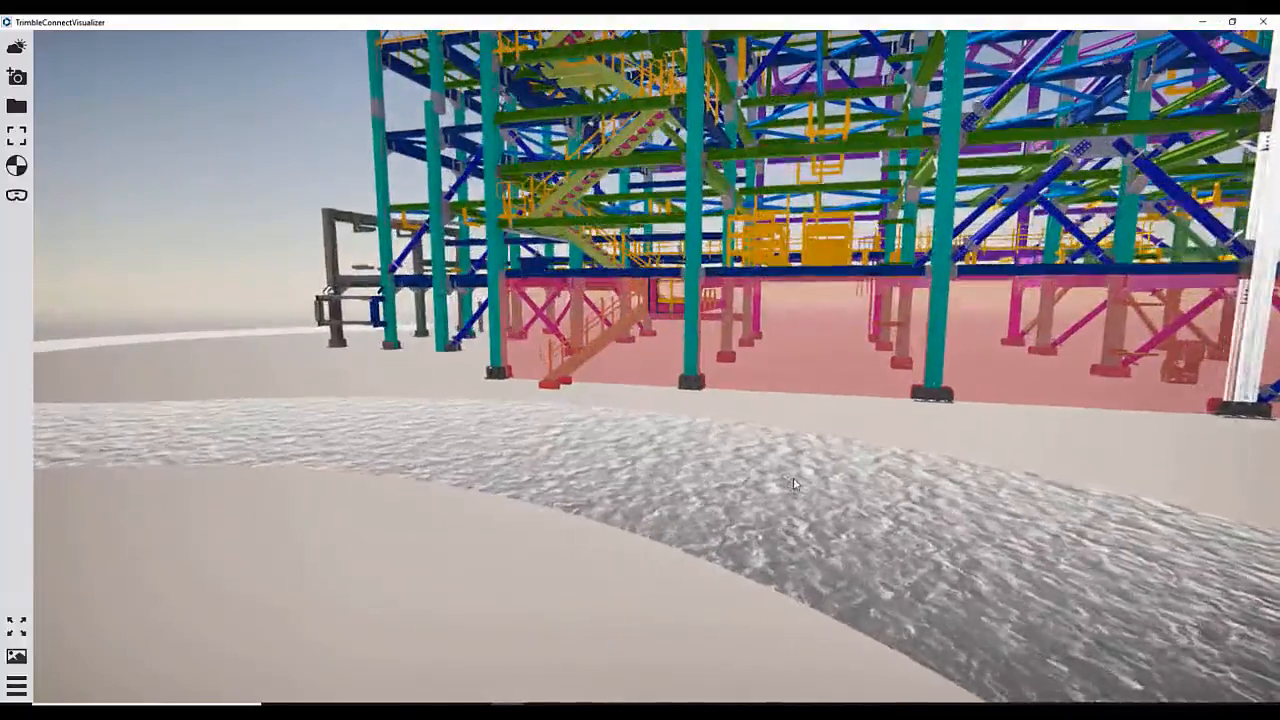
Step: In Trimble Connect Visualizer, examine the water surface, the red transparent wall panels and the green steelwork with the offshore pump
{"action": "middle_click_drag", "start_coordinate": [794, 481], "coordinate": [605, 455]}
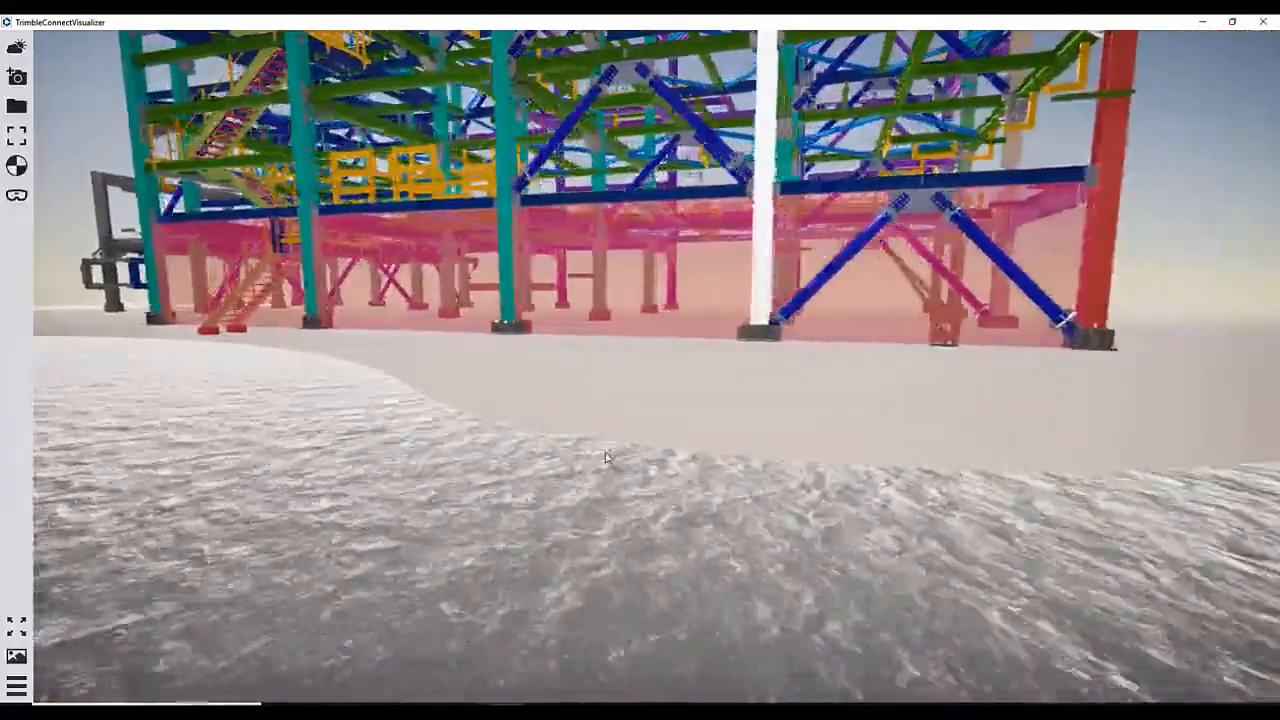
{"action": "left_click_drag", "start_coordinate": [825, 395], "coordinate": [748, 406]}
{"action": "scroll", "coordinate": [1073, 240], "scroll_direction": "up", "scroll_amount": 5}
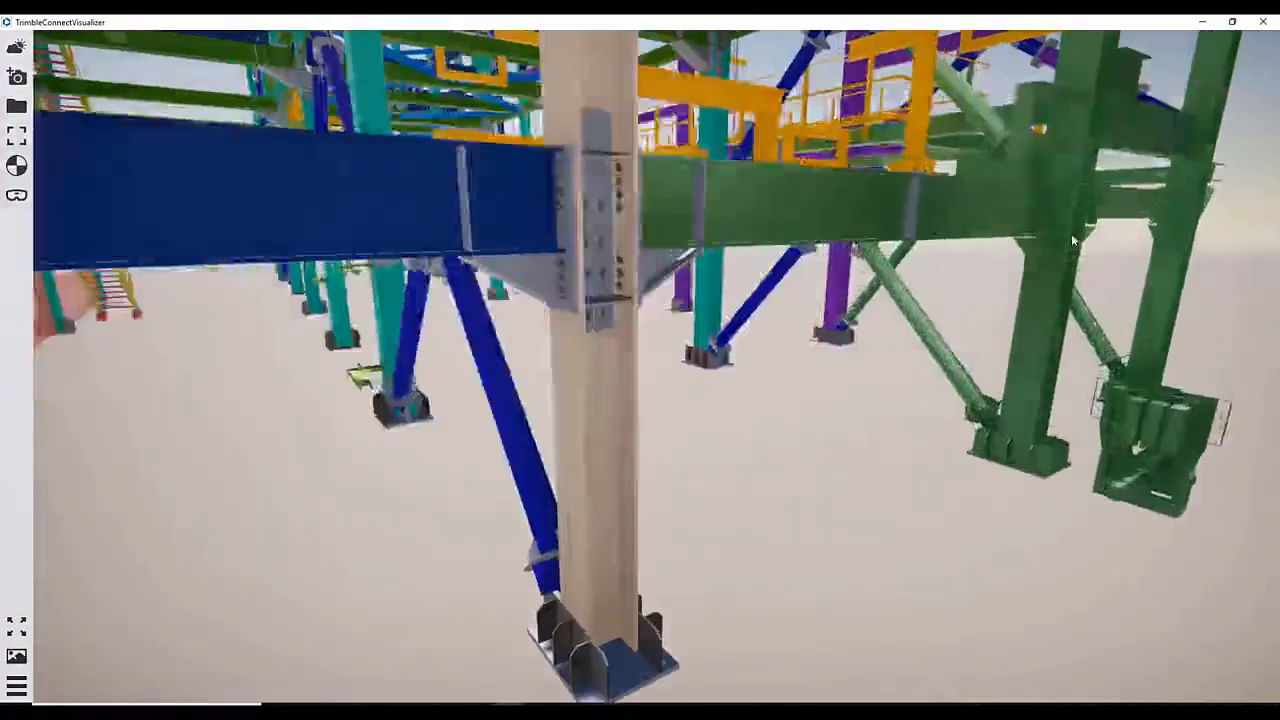
{"action": "scroll", "coordinate": [1072, 236], "scroll_direction": "up", "scroll_amount": 4}
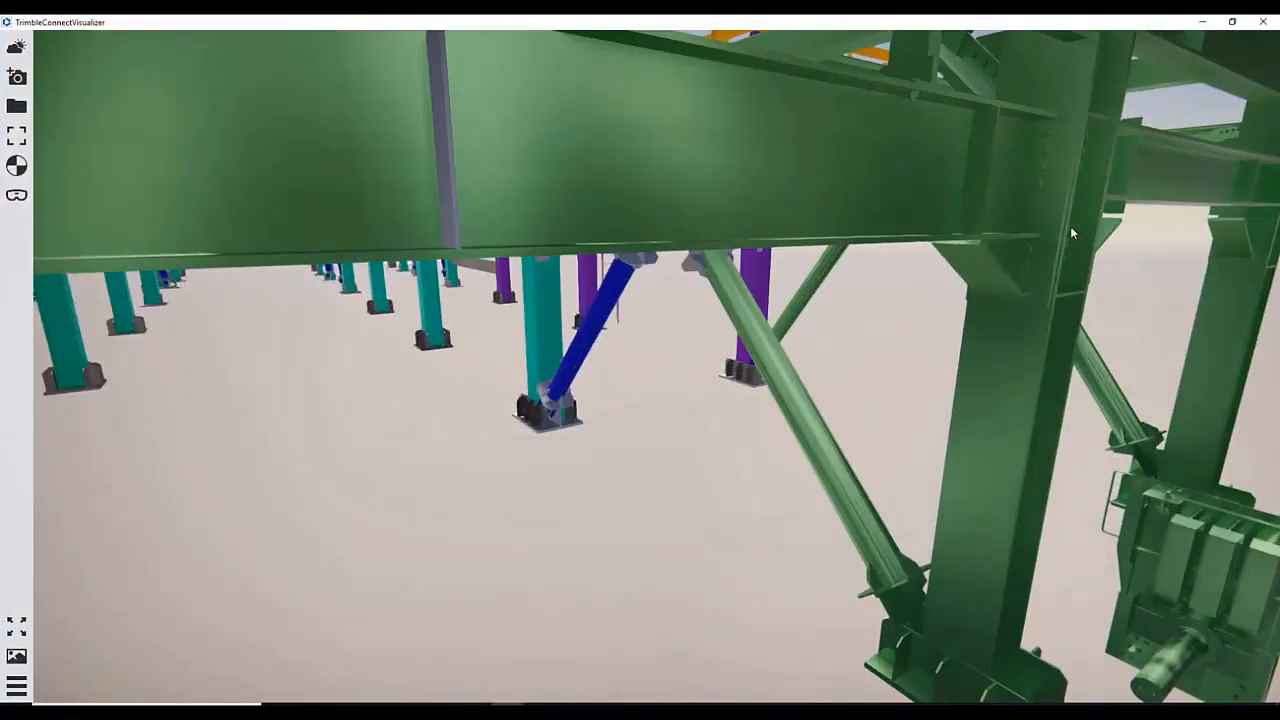
{"action": "scroll", "coordinate": [1072, 233], "scroll_direction": "down", "scroll_amount": 2}
{"action": "left_click_drag", "start_coordinate": [1206, 534], "coordinate": [1146, 516]}
{"action": "scroll", "coordinate": [874, 384], "scroll_direction": "up", "scroll_amount": 1}
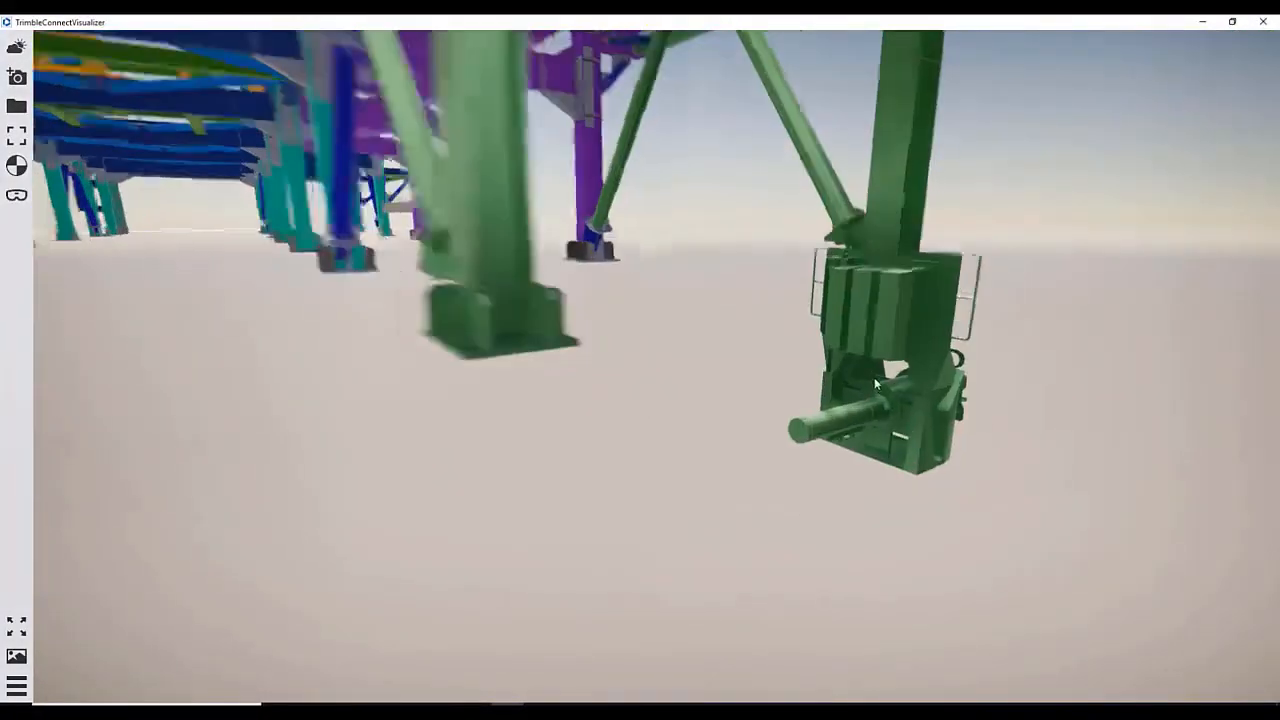
{"action": "scroll", "coordinate": [874, 379], "scroll_direction": "up", "scroll_amount": 1}
{"action": "scroll", "coordinate": [863, 360], "scroll_direction": "down", "scroll_amount": 1}
{"action": "scroll", "coordinate": [631, 411], "scroll_direction": "down", "scroll_amount": 5}
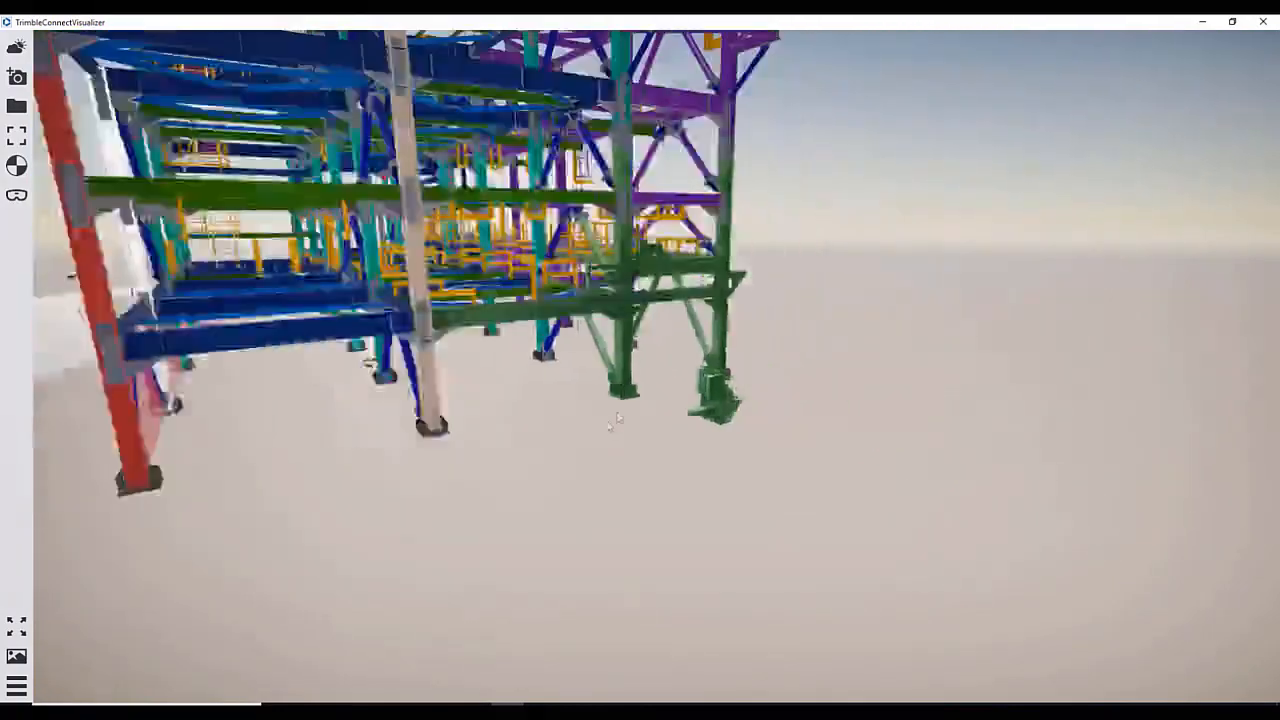
{"action": "left_click_drag", "start_coordinate": [617, 418], "coordinate": [786, 404]}
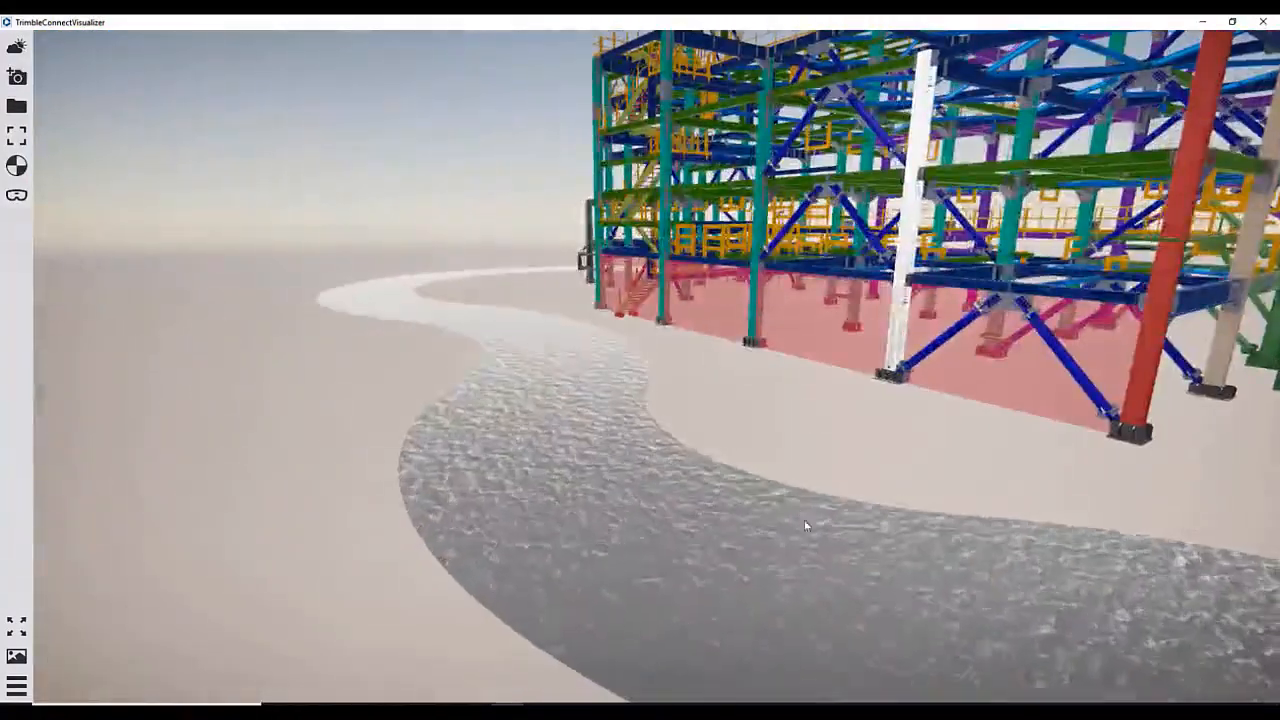
{"action": "left_click_drag", "start_coordinate": [804, 520], "coordinate": [872, 484]}
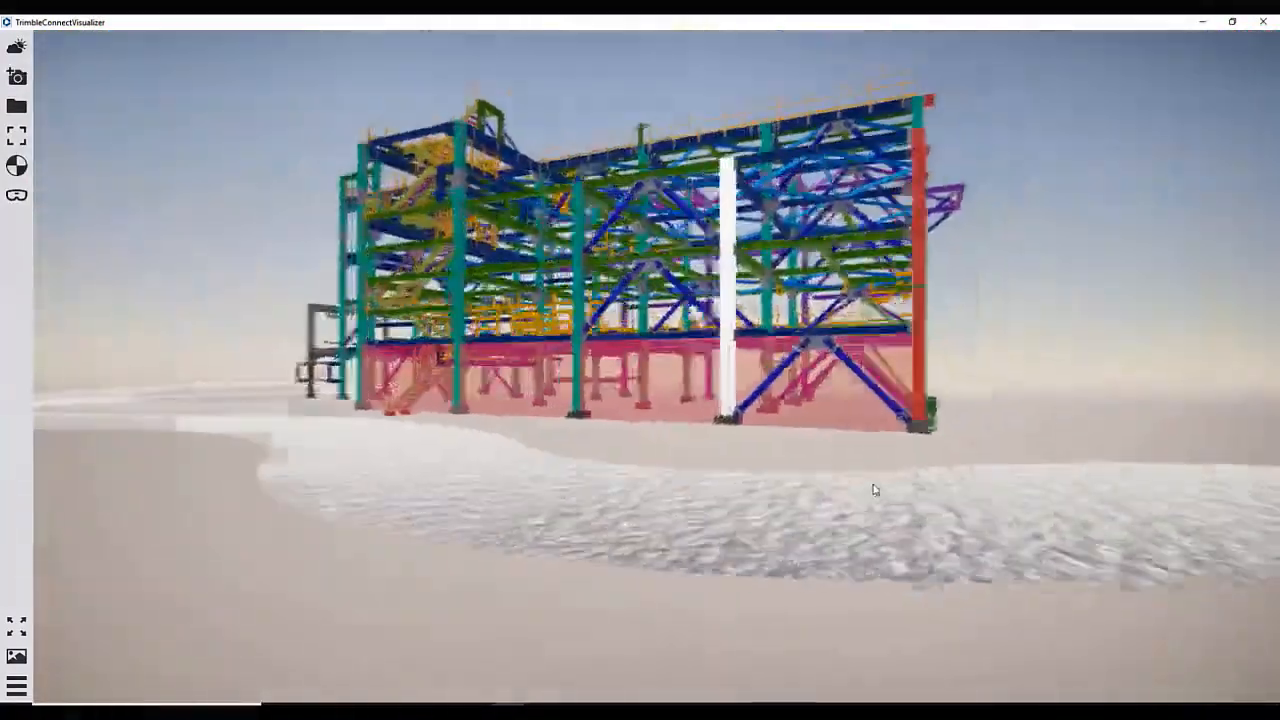
{"action": "scroll", "coordinate": [874, 489], "scroll_direction": "up", "scroll_amount": 5}
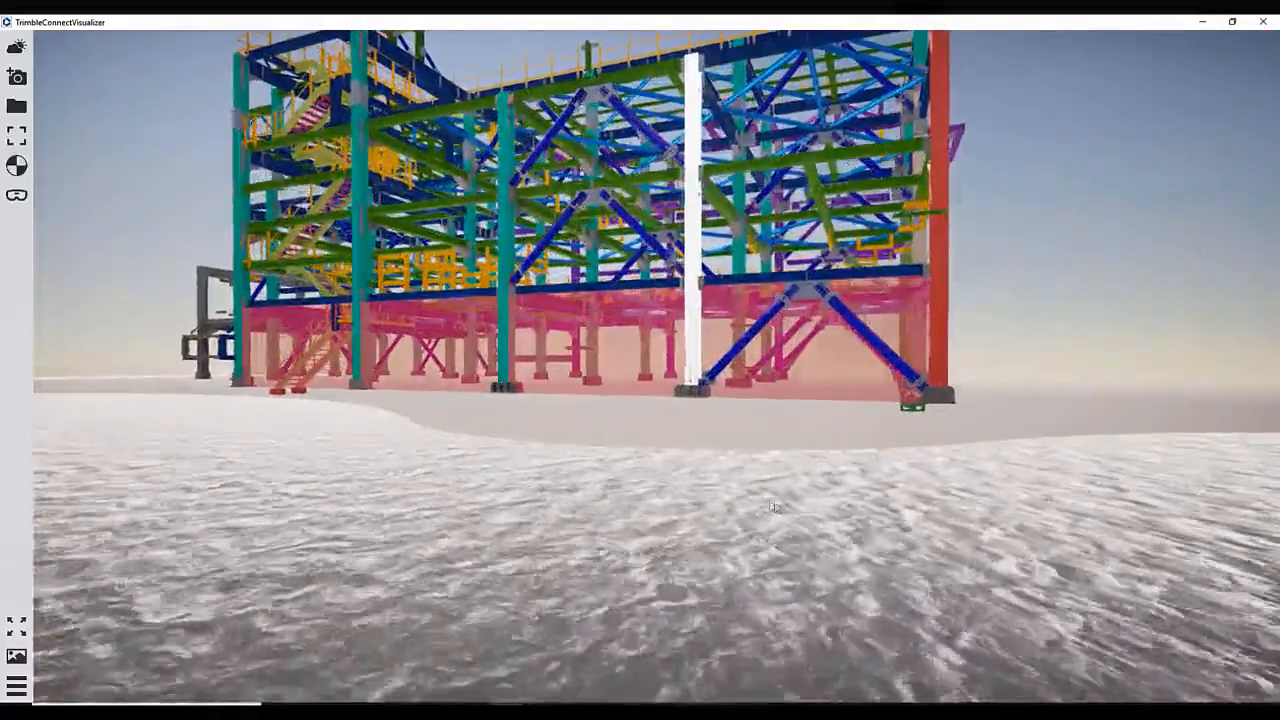
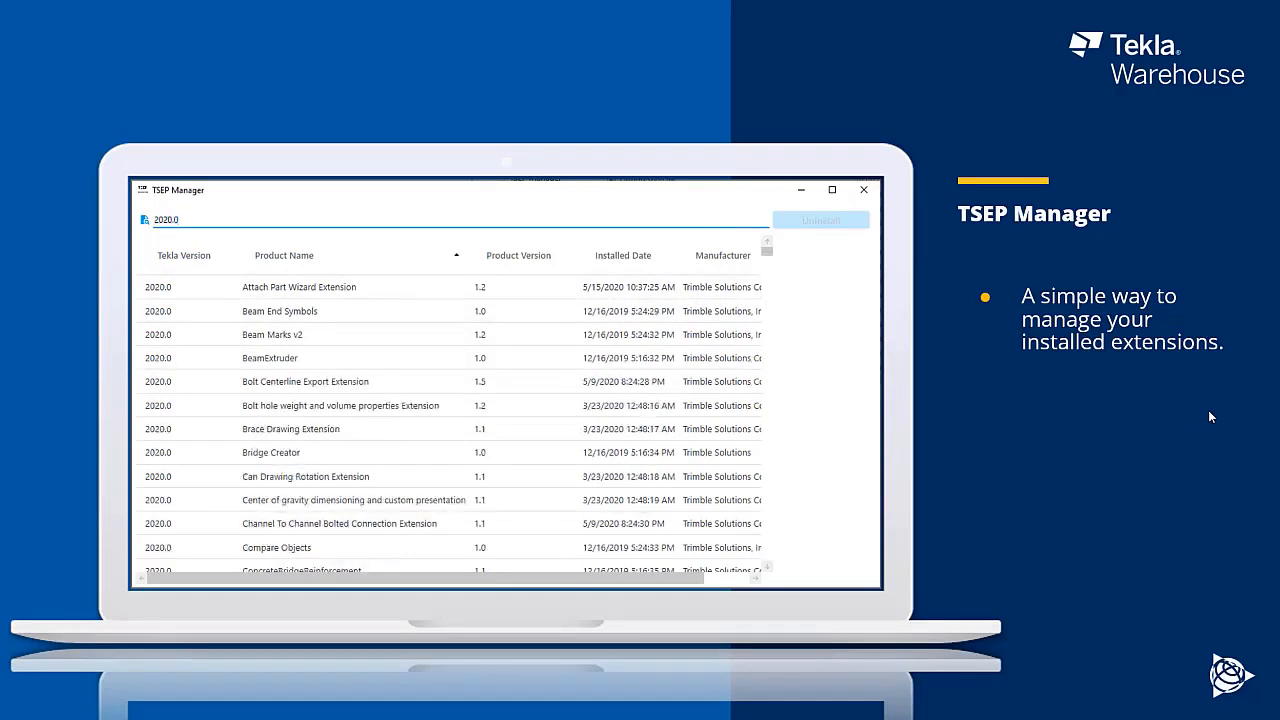
Step: Search the TSEP Manager for "issue" and uninstall the Issue Tool Extension for Tekla versions 2020.0, 2019.1 and 2019.0
{"action": "mouse_move", "coordinate": [767, 251]}
{"action": "left_mouse_down"}
{"action": "mouse_move", "coordinate": [769, 562]}
{"action": "mouse_move", "coordinate": [767, 252]}
{"action": "left_mouse_up"}
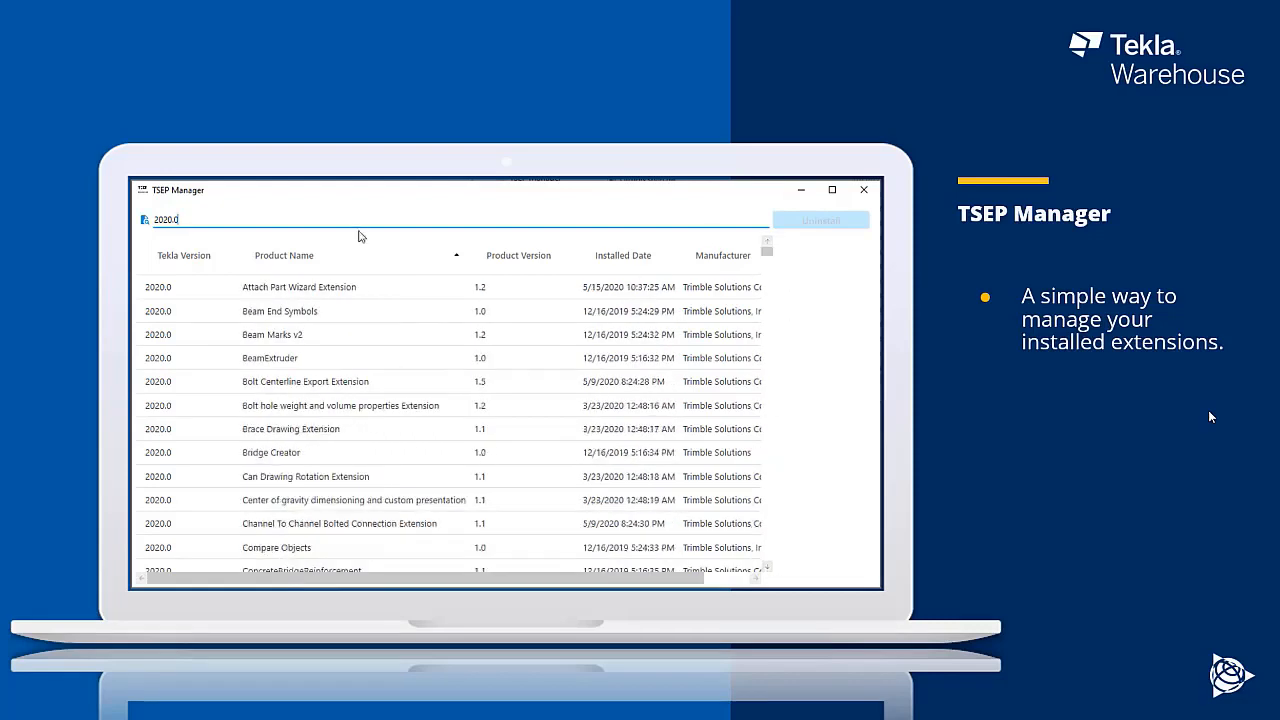
{"action": "key", "text": "ctrl+a"}
{"action": "type", "text": "issue"}
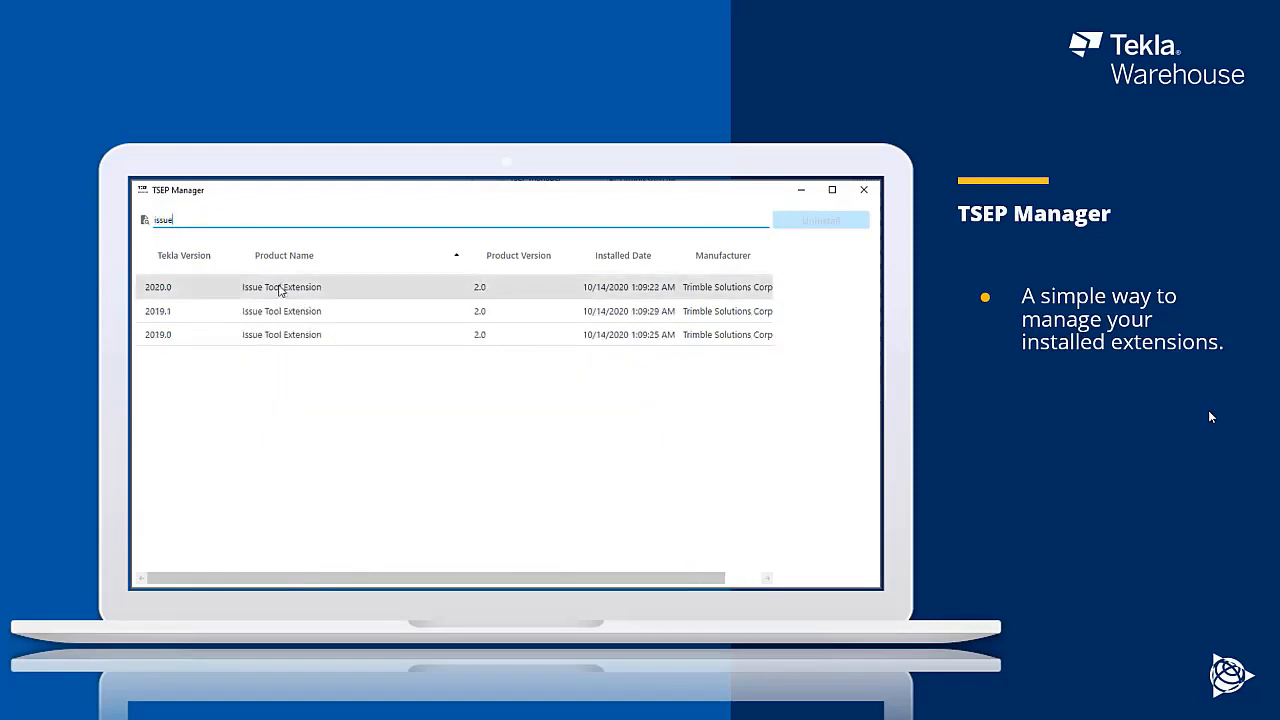
{"action": "left_click", "coordinate": [281, 288]}
{"action": "left_click", "coordinate": [289, 336], "text": "shift"}
{"action": "left_click", "coordinate": [805, 220]}
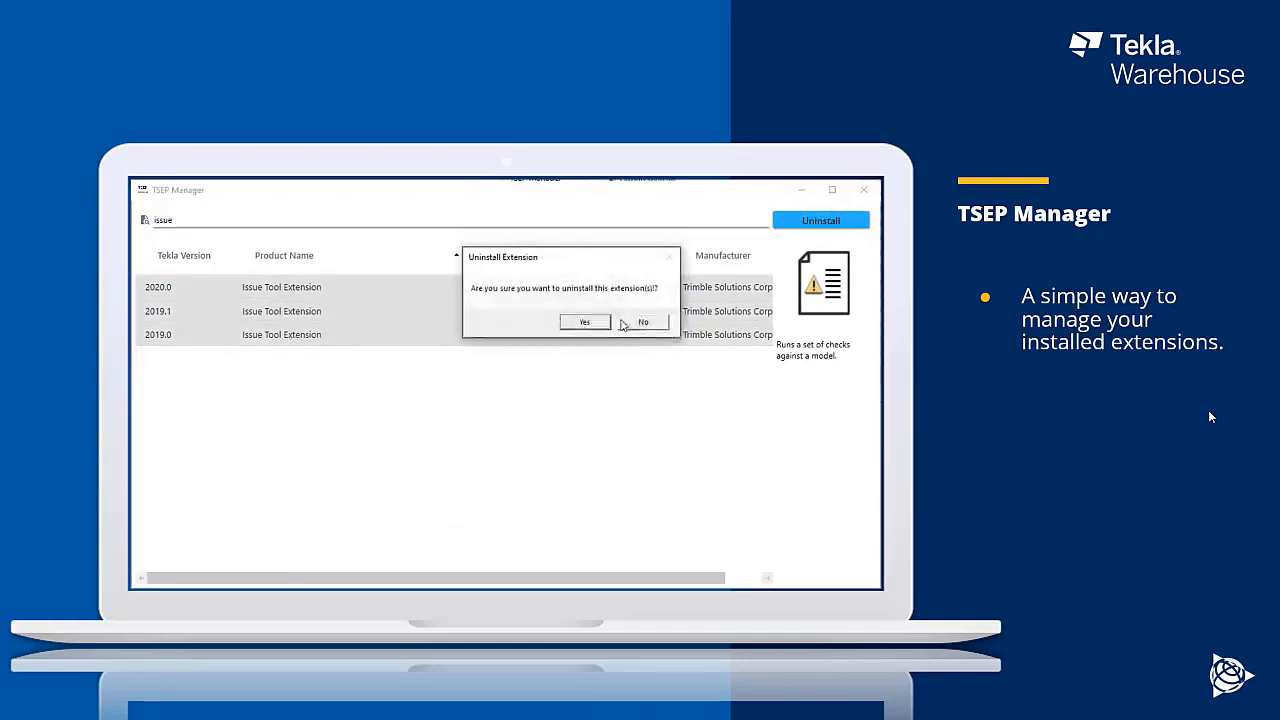
{"action": "left_click", "coordinate": [578, 324]}
{"action": "left_click", "coordinate": [598, 322]}
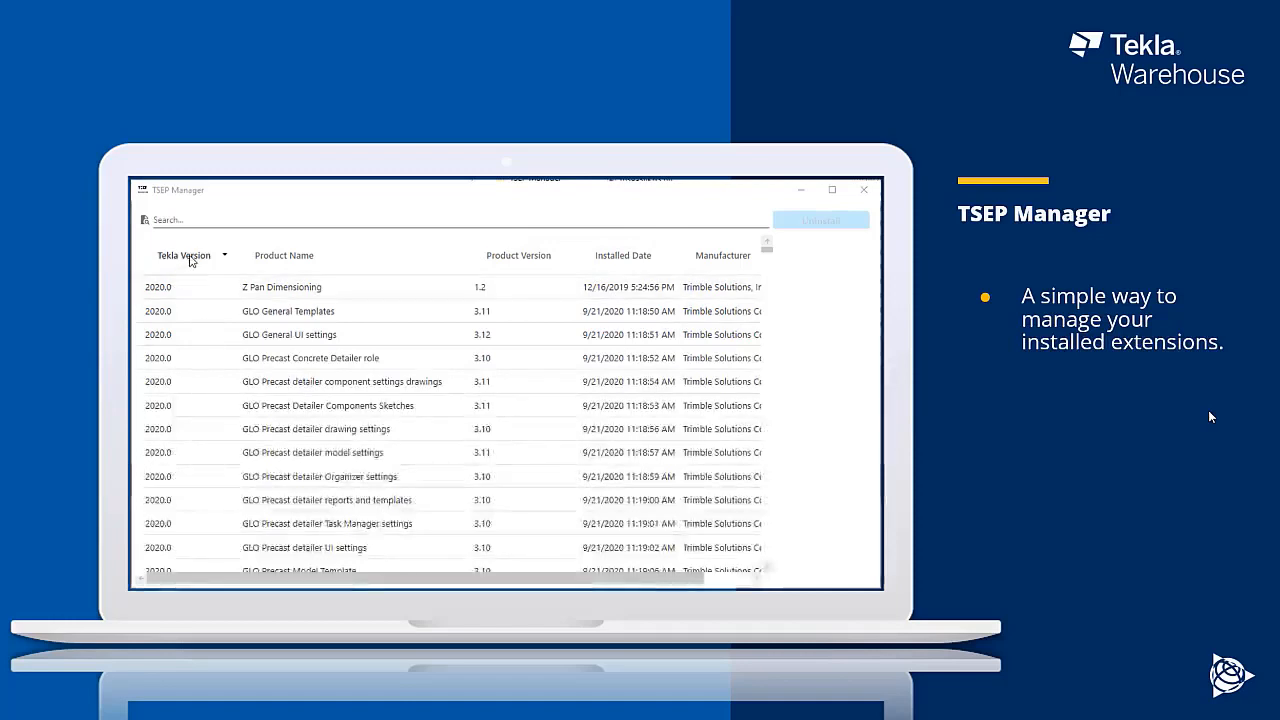
Step: Sort the list of installed extensions by Tekla version and by product name
{"action": "left_click", "coordinate": [190, 257]}
{"action": "left_click", "coordinate": [192, 257]}
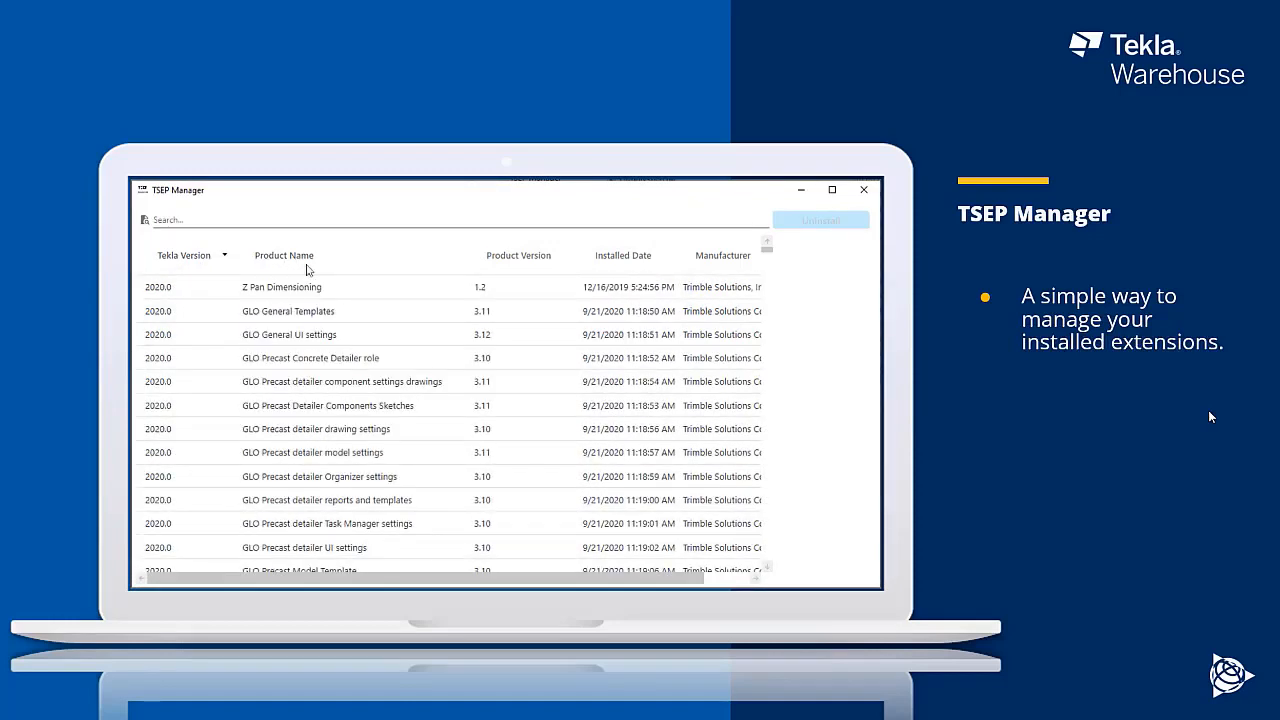
{"action": "left_click", "coordinate": [288, 256]}
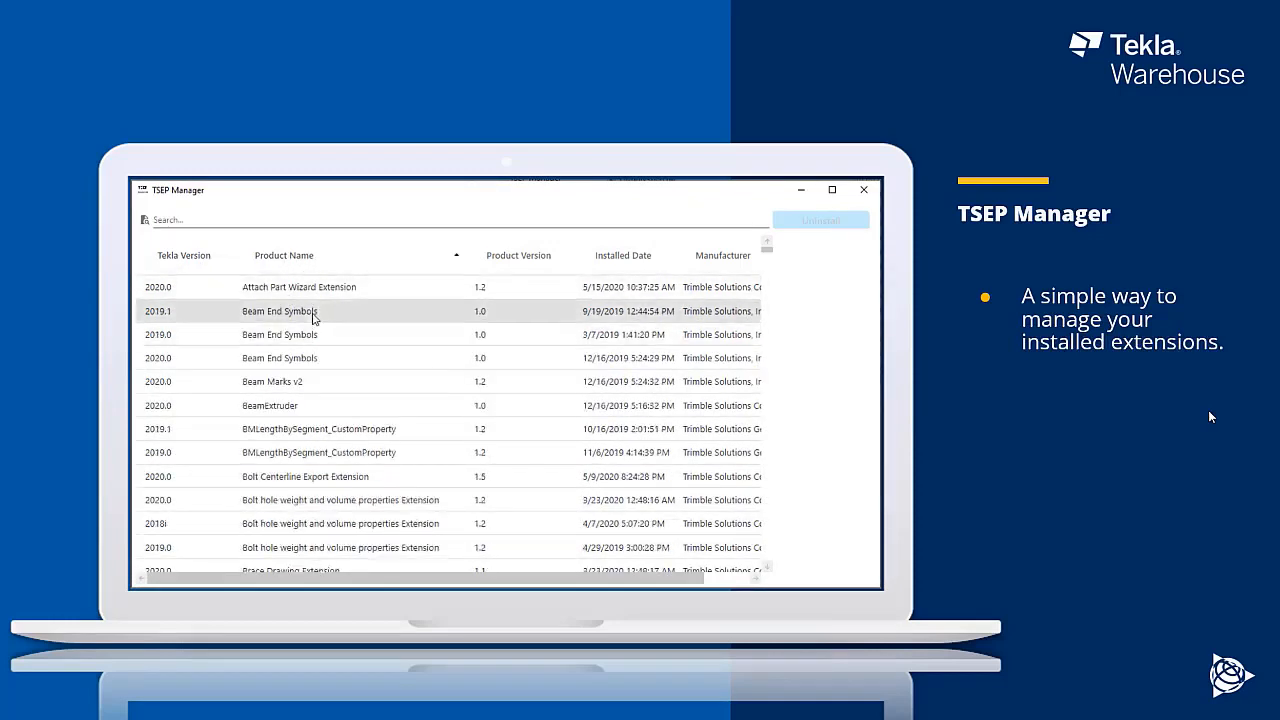
{"action": "key", "text": "Right"}
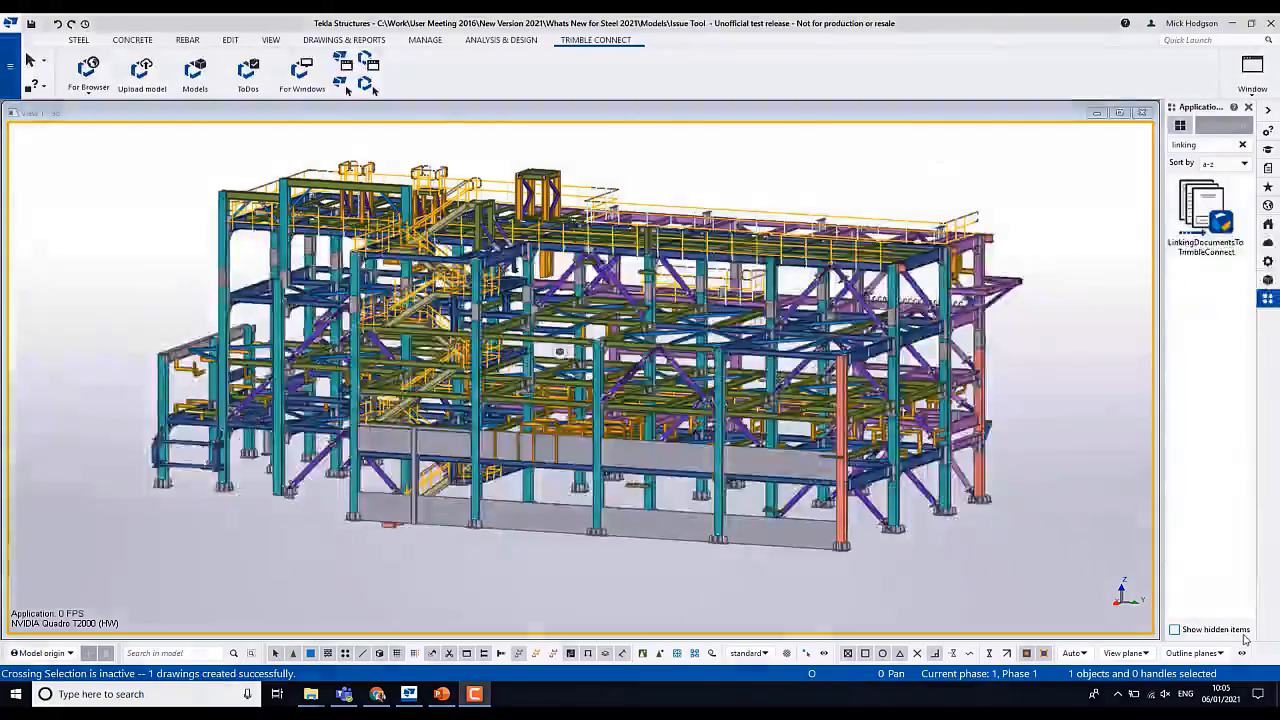
Step: Open the document manager, browse the NC1 files in the DSTV_Profiles folder and close the folder
{"action": "left_click", "coordinate": [344, 40]}
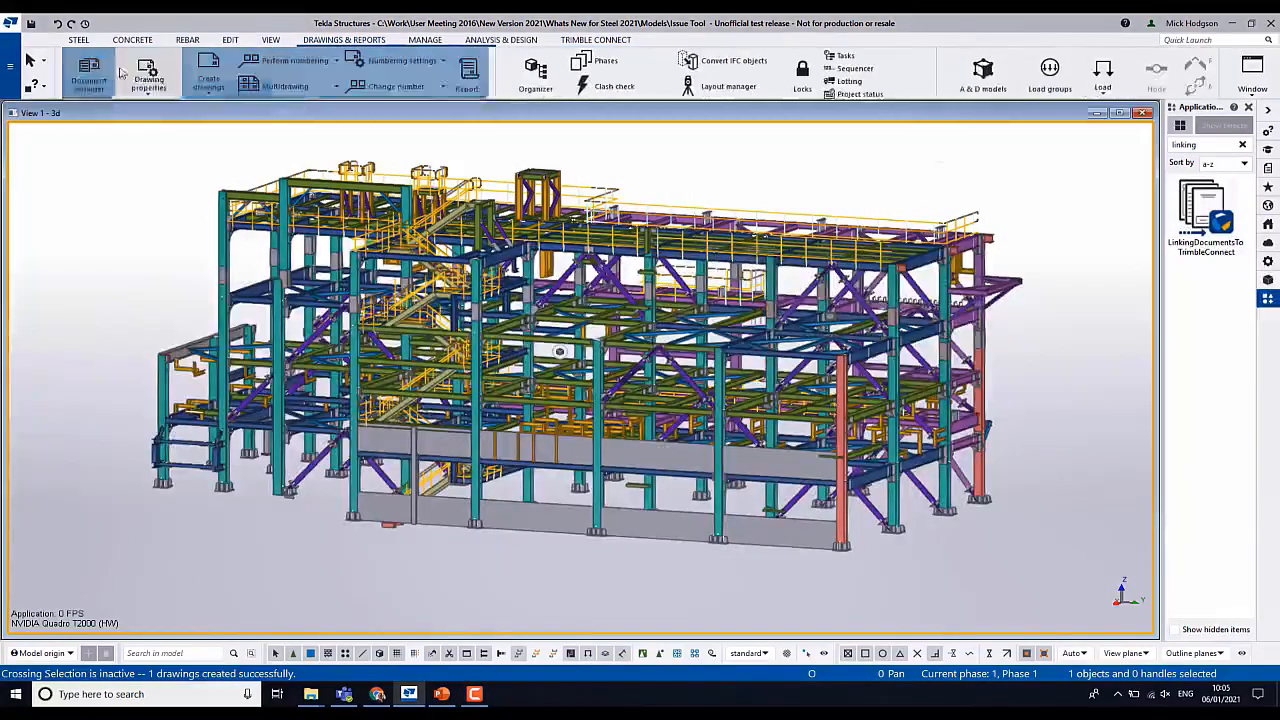
{"action": "left_click", "coordinate": [90, 72]}
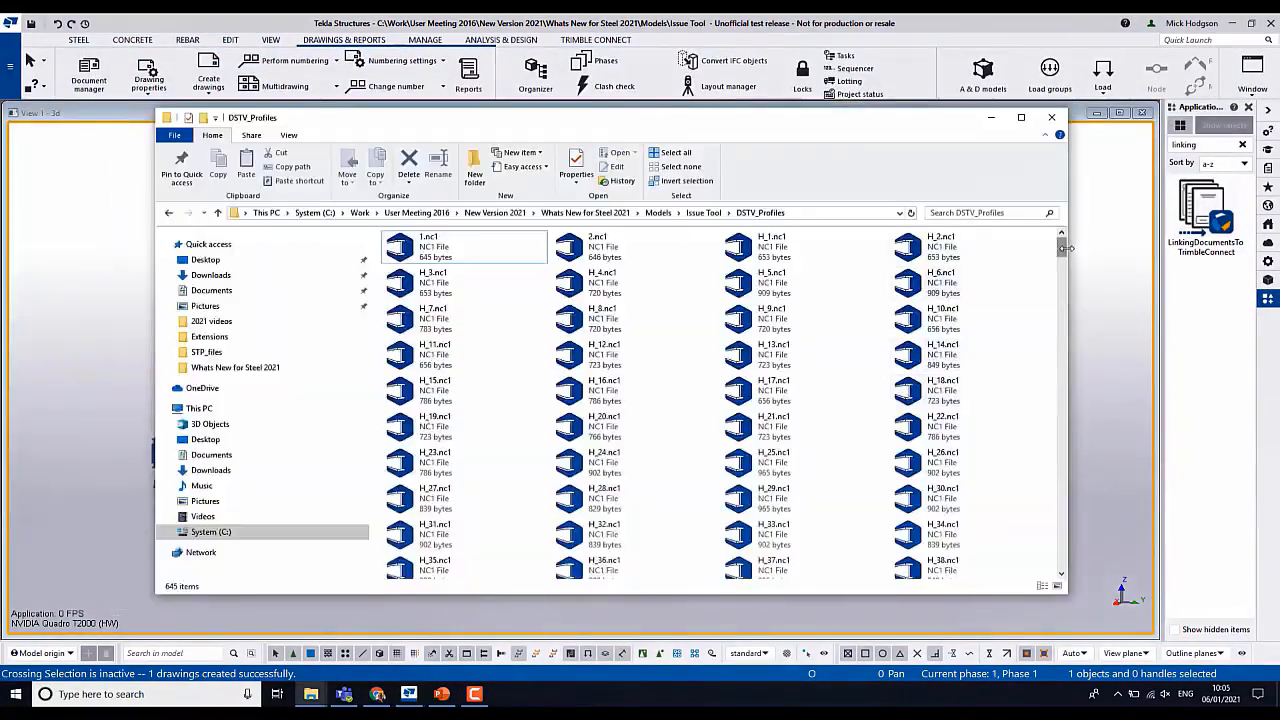
{"action": "scroll", "coordinate": [1063, 262], "scroll_direction": "down", "scroll_amount": 1}
{"action": "scroll", "coordinate": [1063, 262], "scroll_direction": "up", "scroll_amount": 1}
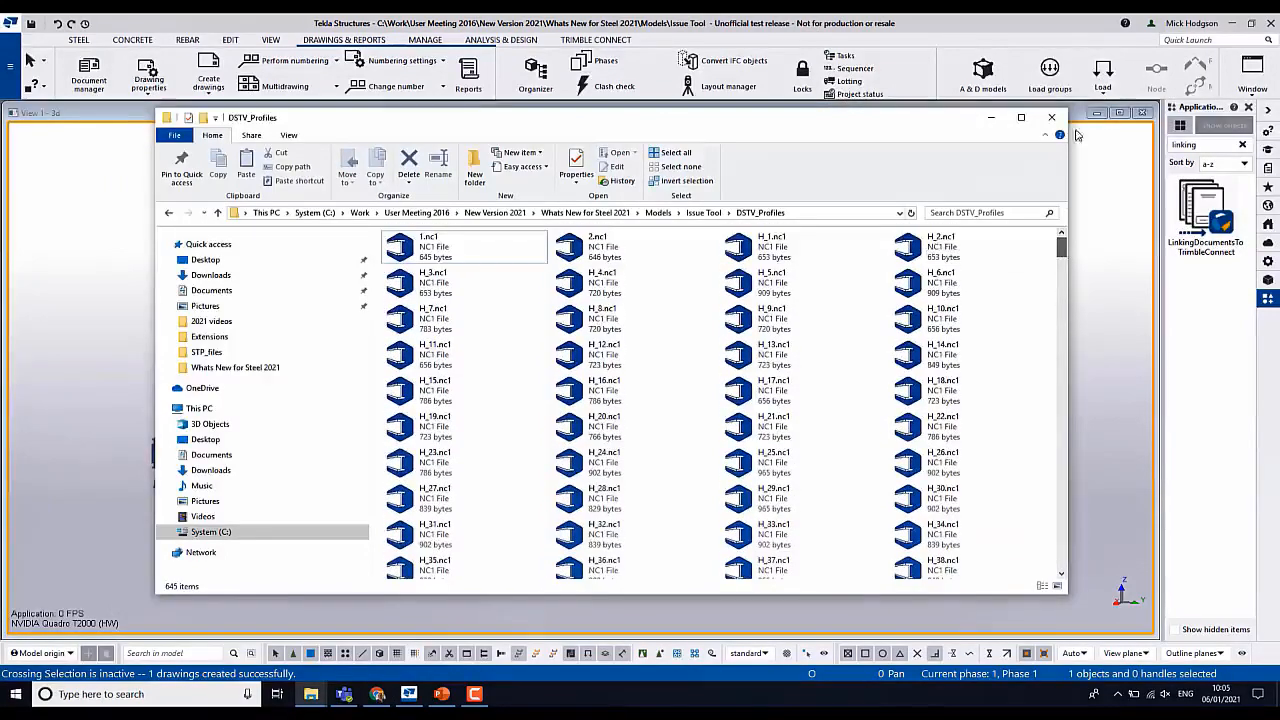
{"action": "left_click", "coordinate": [1050, 120]}
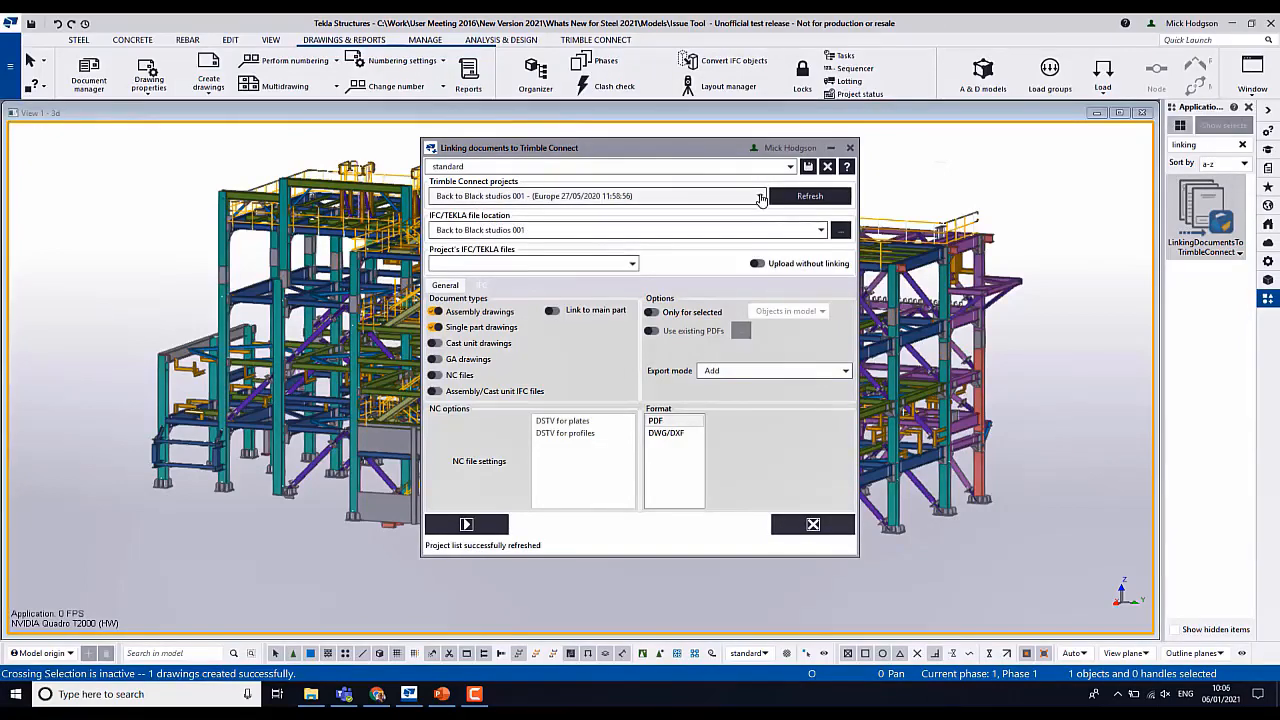
Step: Link the documents to outcoord.ifc under Structural > Tekla models in the Trimble Connect project "Issue Tool link documents and Overlay"
{"action": "left_click", "coordinate": [760, 195]}
{"action": "left_click", "coordinate": [445, 228]}
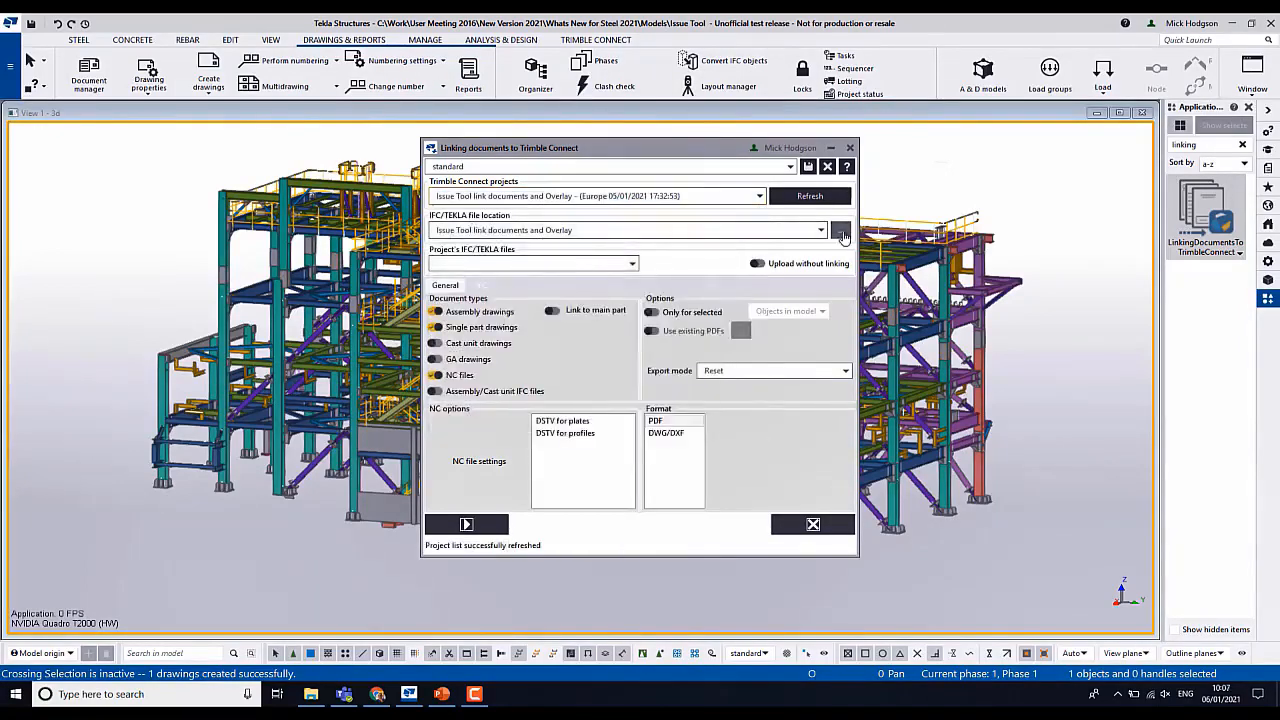
{"action": "left_click", "coordinate": [840, 230]}
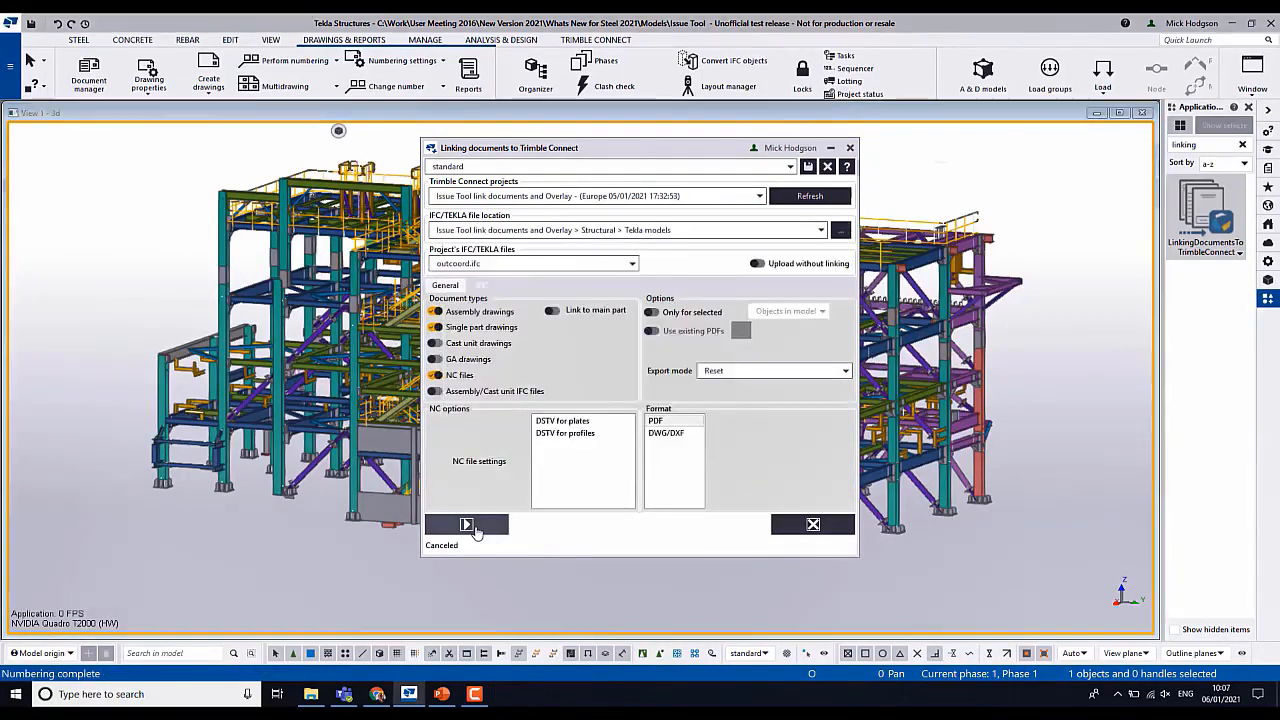
{"action": "left_click", "coordinate": [470, 526]}
{"action": "left_click", "coordinate": [615, 365]}
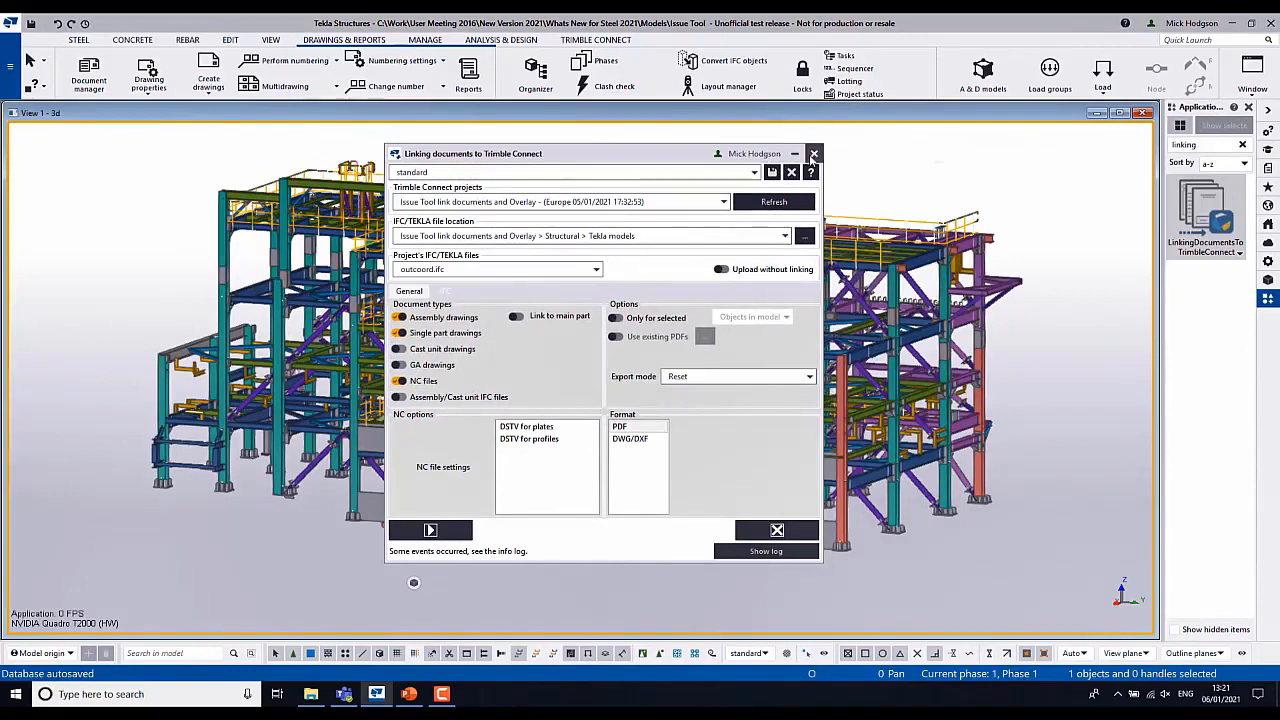
{"action": "left_click", "coordinate": [795, 155]}
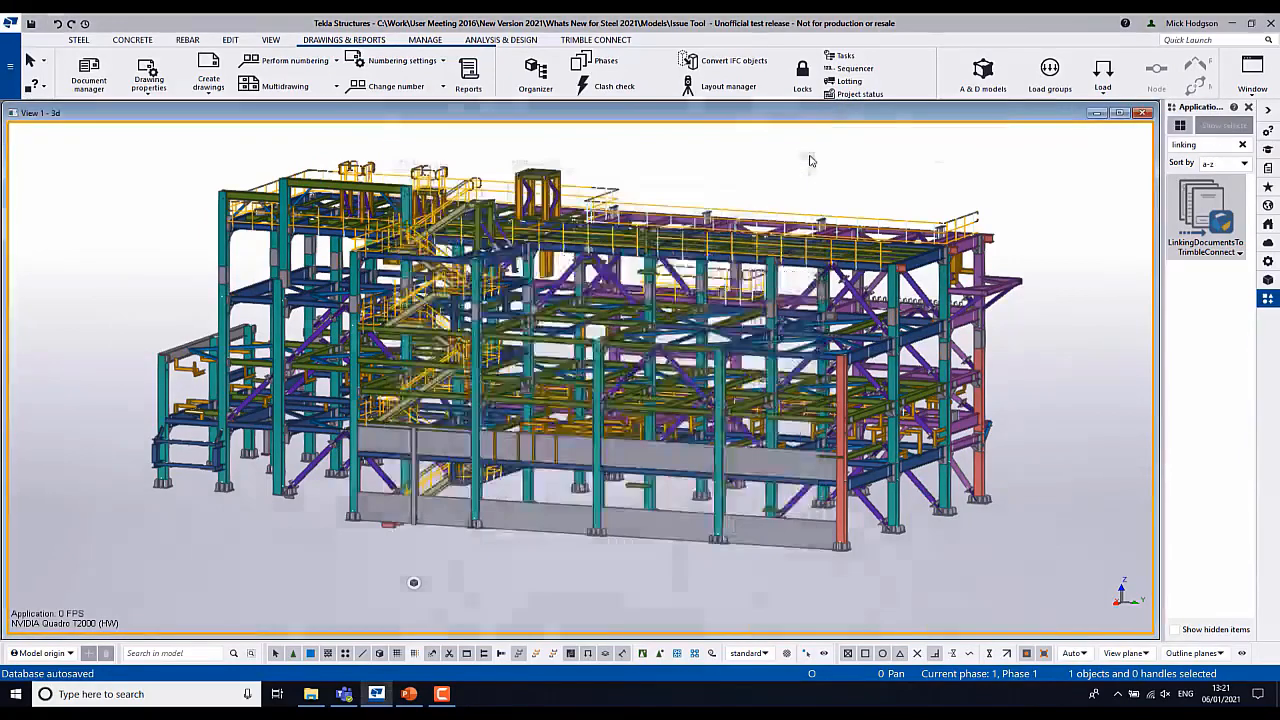
Step: Open the linked project in Trimble Connect for Browser and expand the Drawings folder in its model list
{"action": "left_click", "coordinate": [596, 40]}
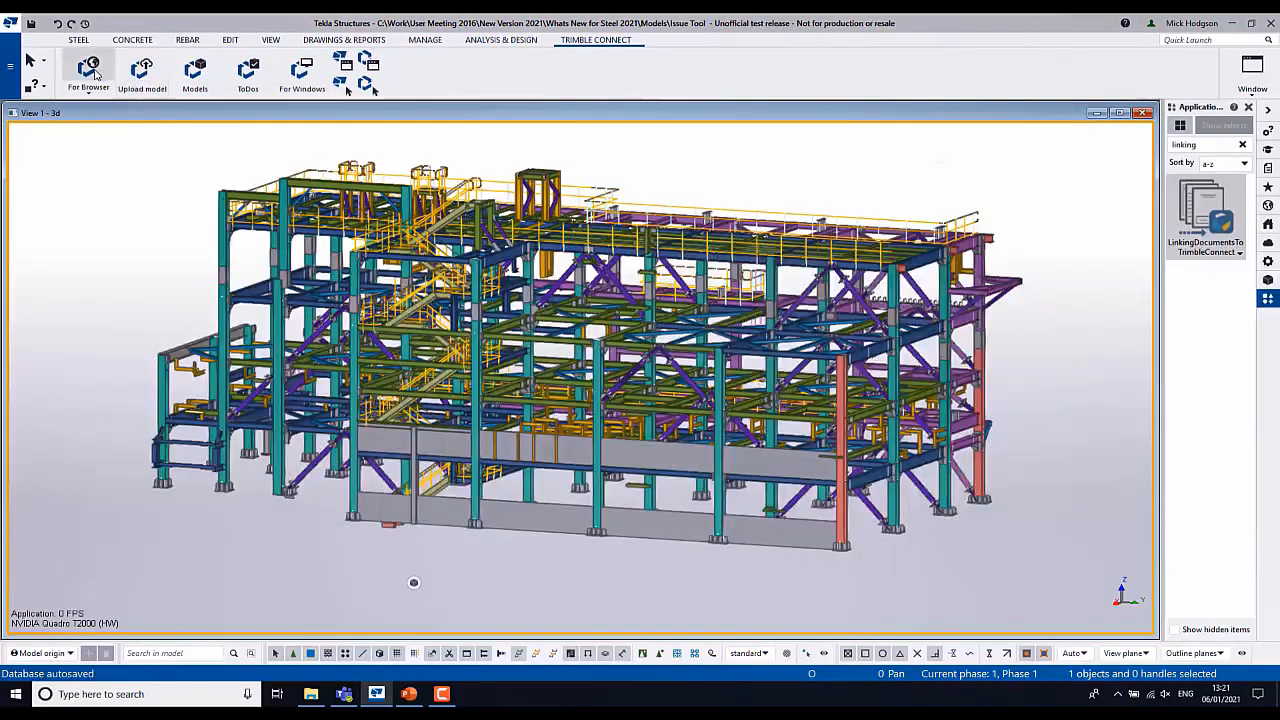
{"action": "left_click", "coordinate": [88, 68]}
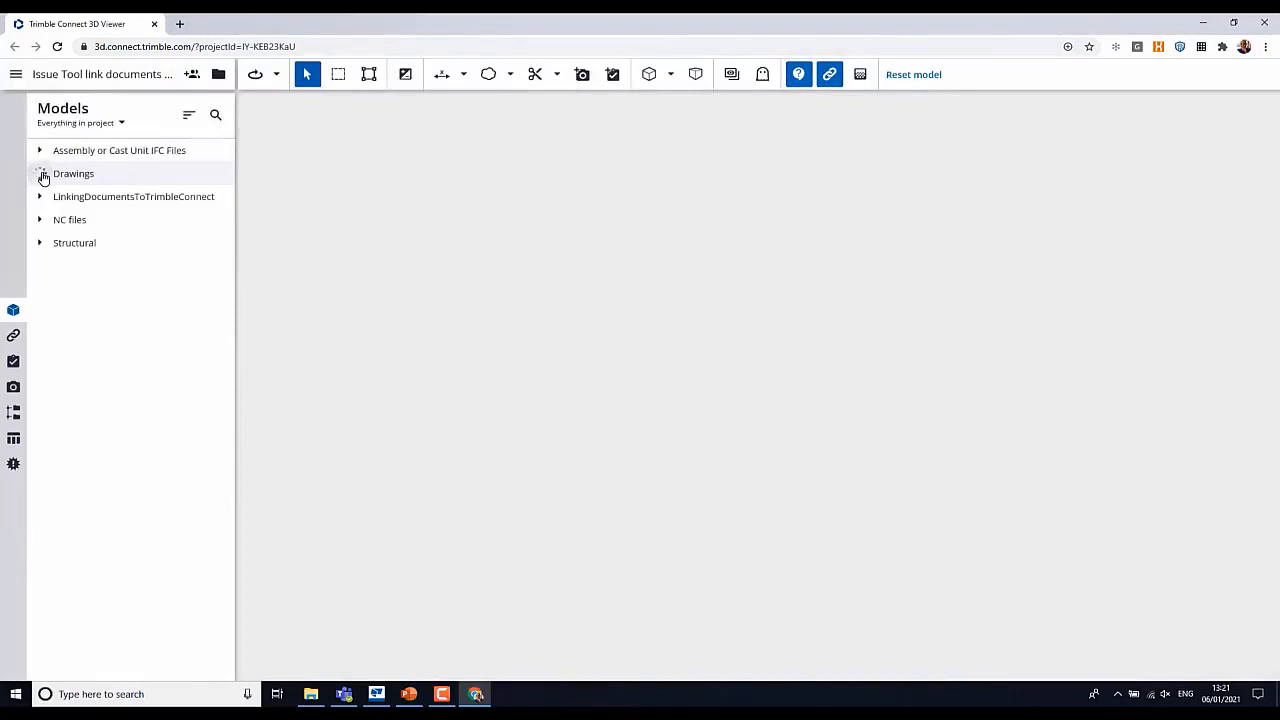
{"action": "left_click", "coordinate": [41, 174]}
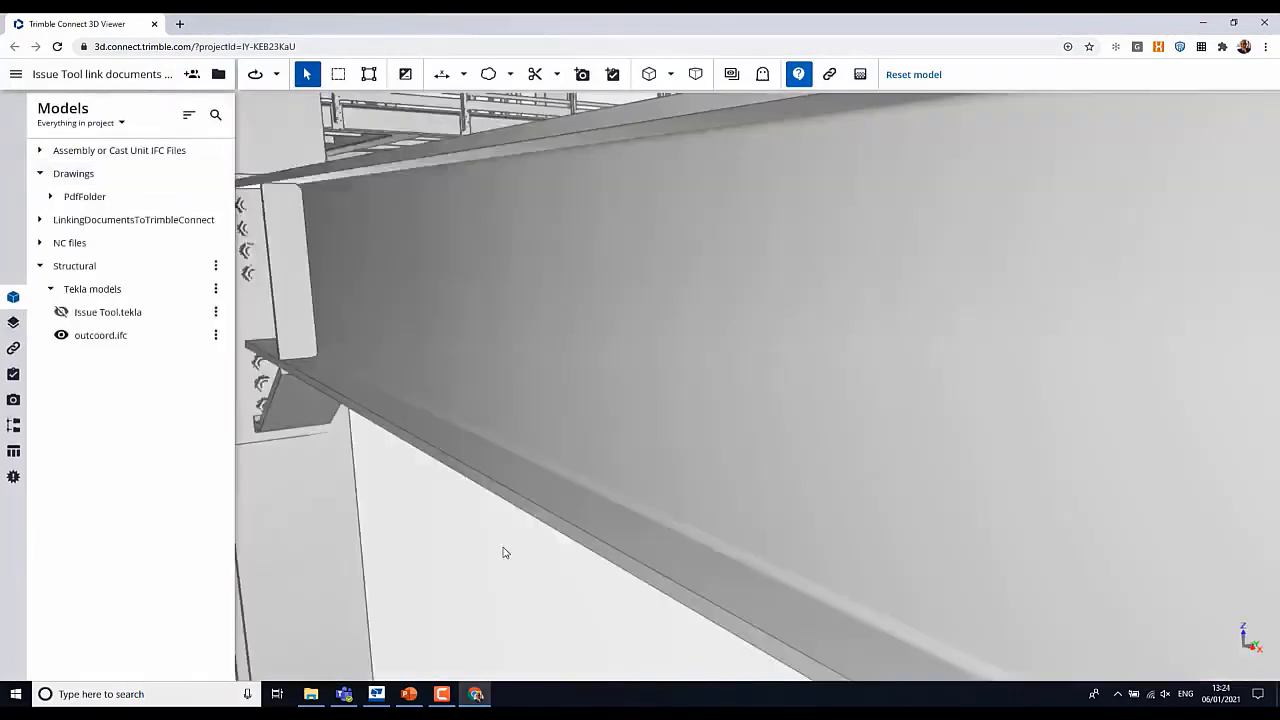
Step: Select a steel member in the browser model, review the linked M18 - COLUMN SHAFT drawing and return to the 3D viewer
{"action": "scroll", "coordinate": [580, 503], "scroll_direction": "down", "scroll_amount": 3}
{"action": "left_click", "coordinate": [847, 314]}
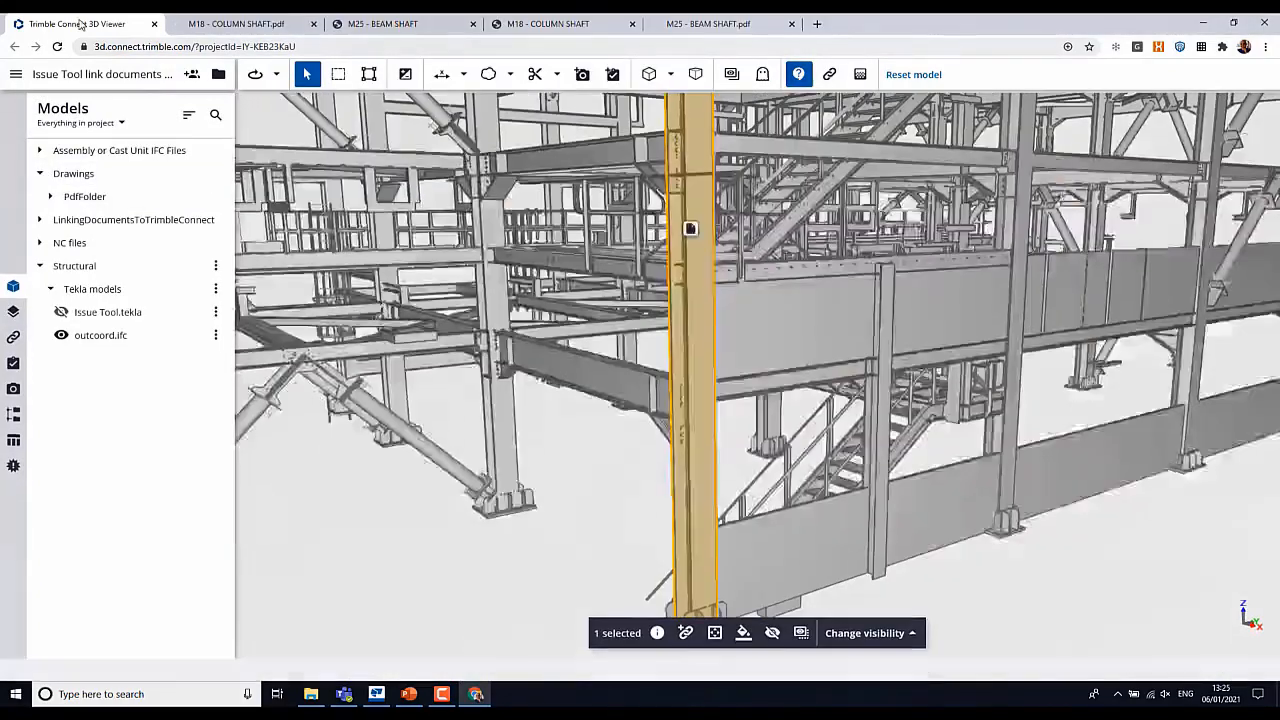
{"action": "left_click", "coordinate": [100, 666]}
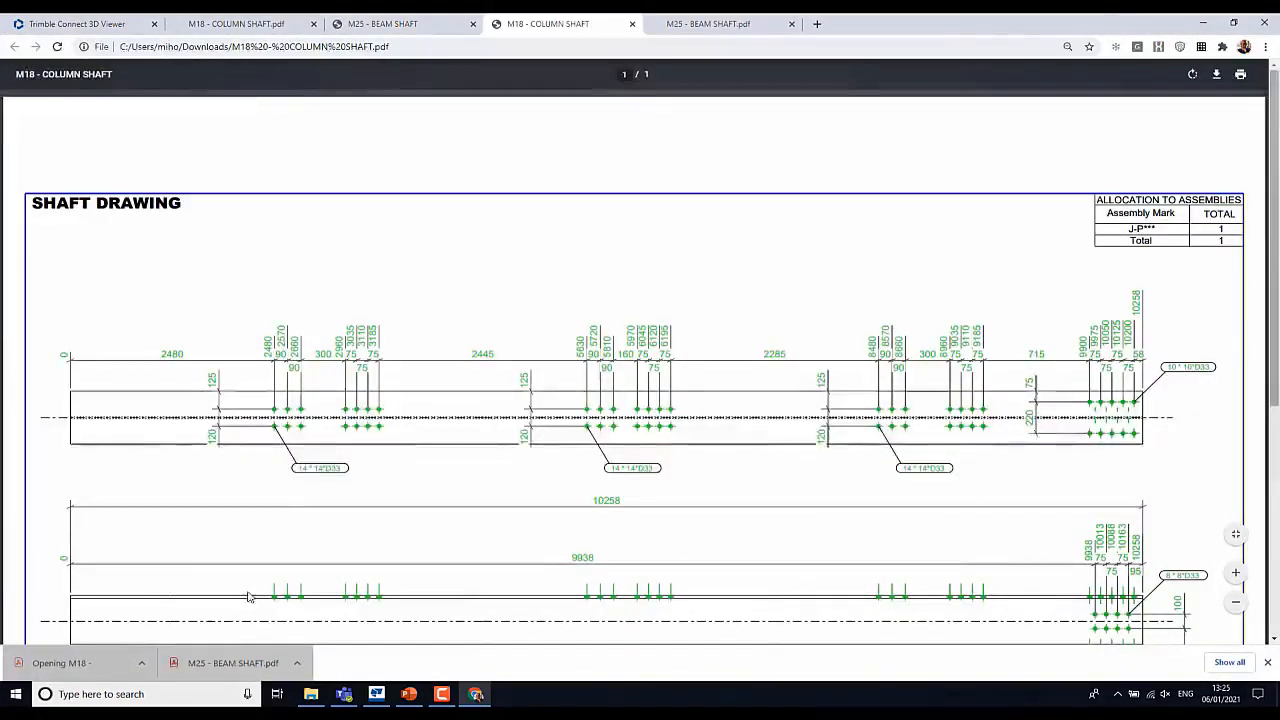
{"action": "scroll", "coordinate": [250, 597], "scroll_direction": "down", "scroll_amount": 3}
{"action": "left_click", "coordinate": [82, 20]}
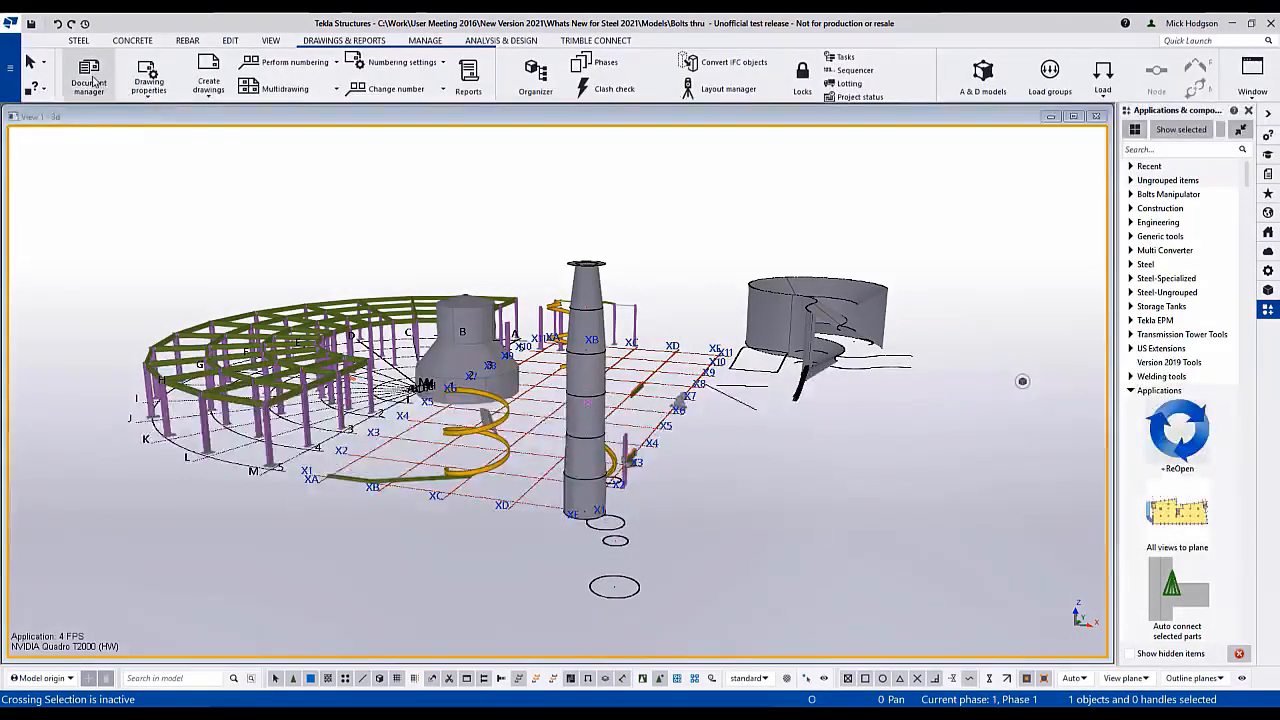
Step: Open the general arrangement drawing, insert the Bolt Summary Excel table near the sheet's upper-right corner and check its contents
{"action": "left_click", "coordinate": [90, 80]}
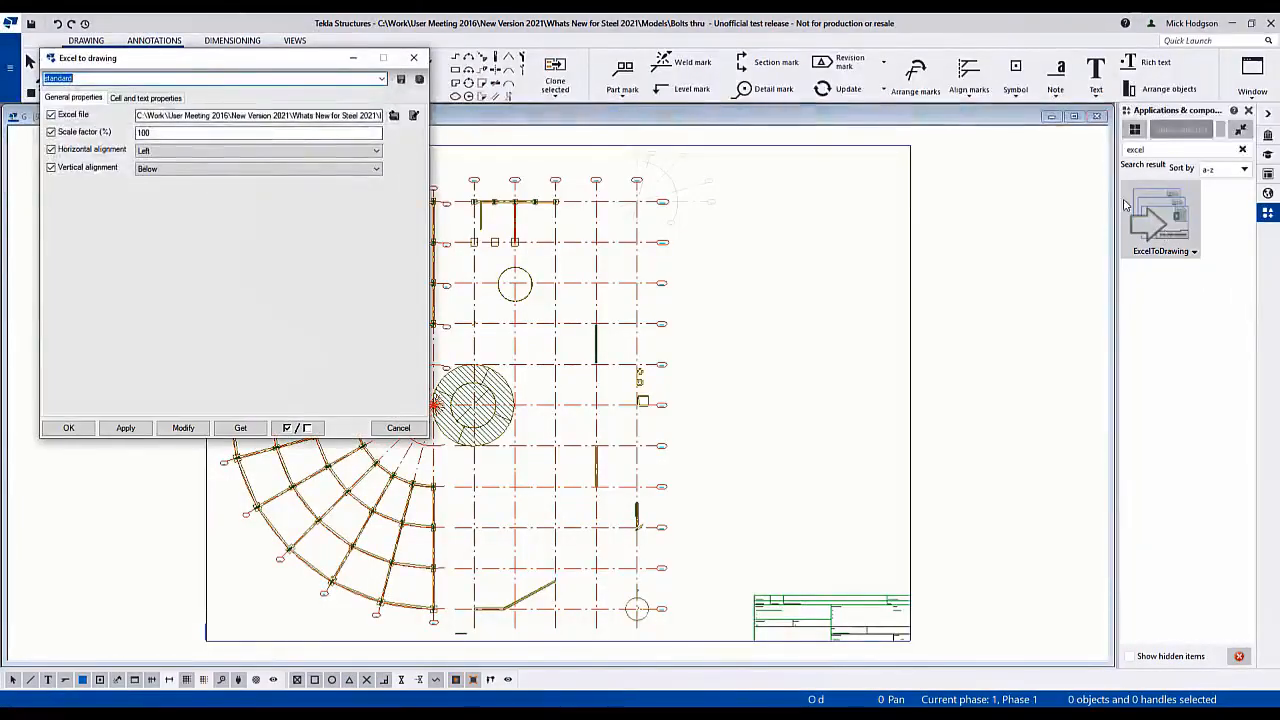
{"action": "left_click", "coordinate": [393, 115]}
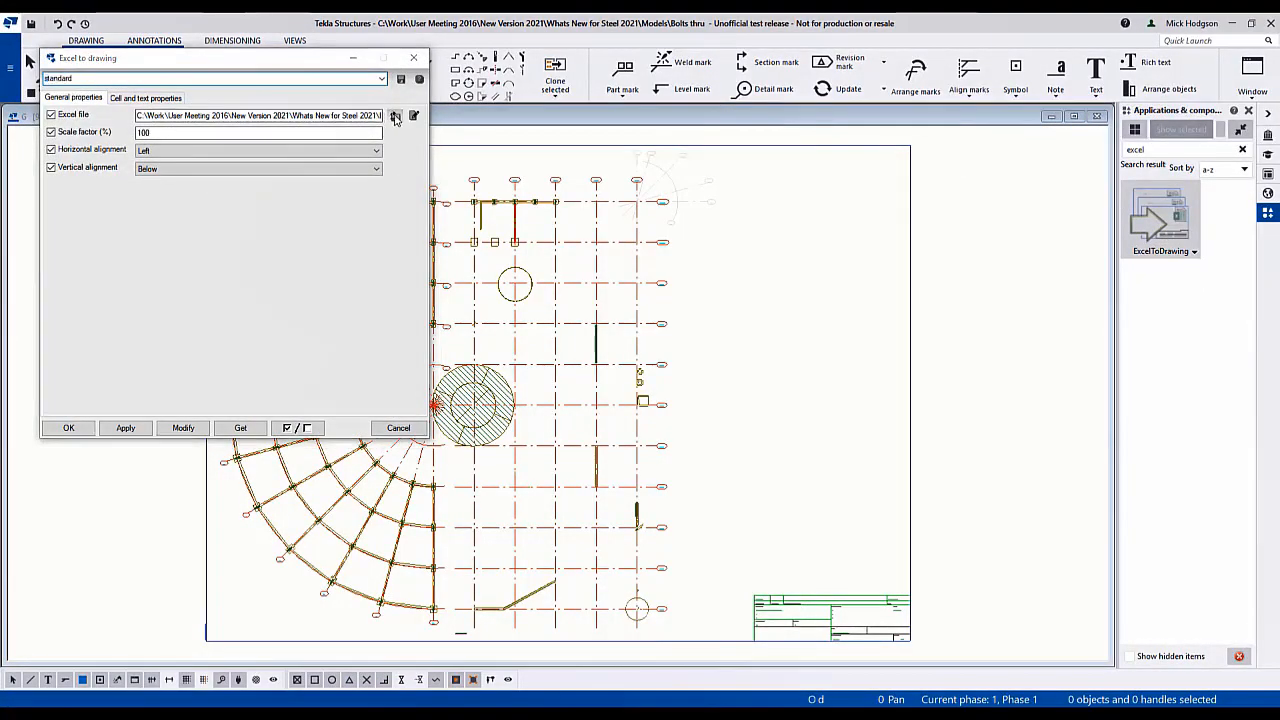
{"action": "left_click", "coordinate": [1166, 684]}
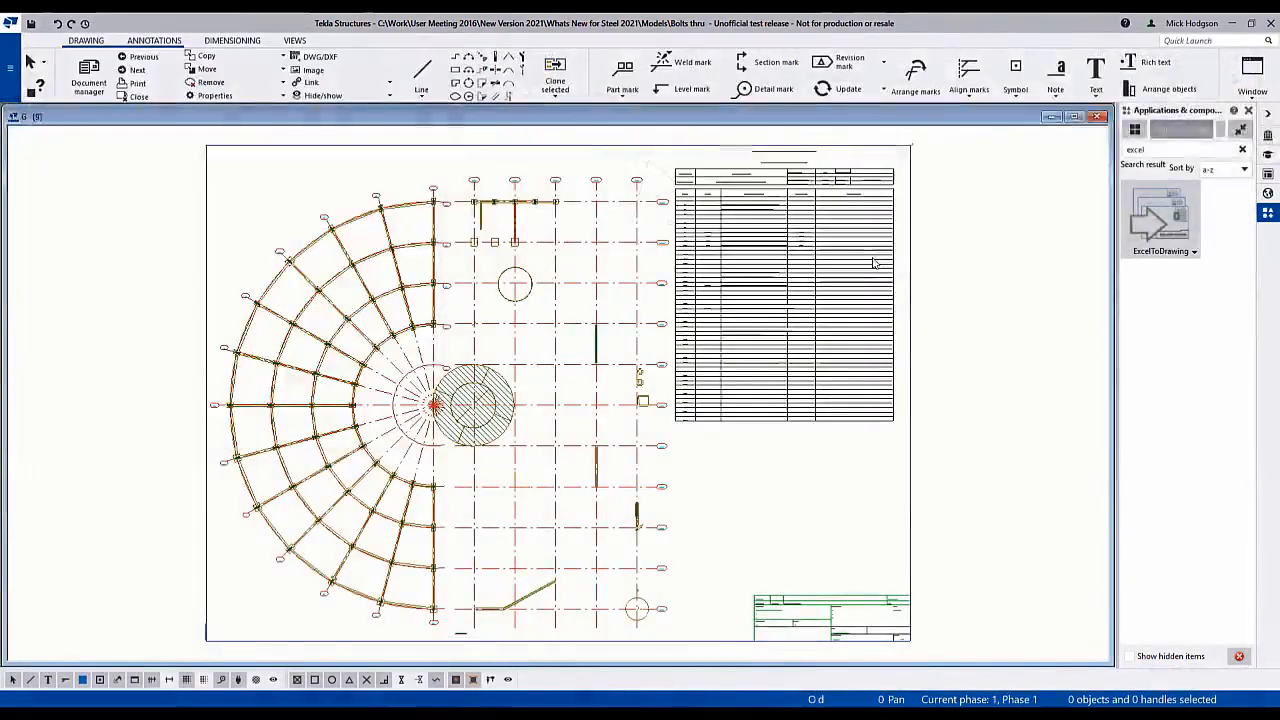
{"action": "scroll", "coordinate": [815, 224], "scroll_direction": "up", "scroll_amount": 4}
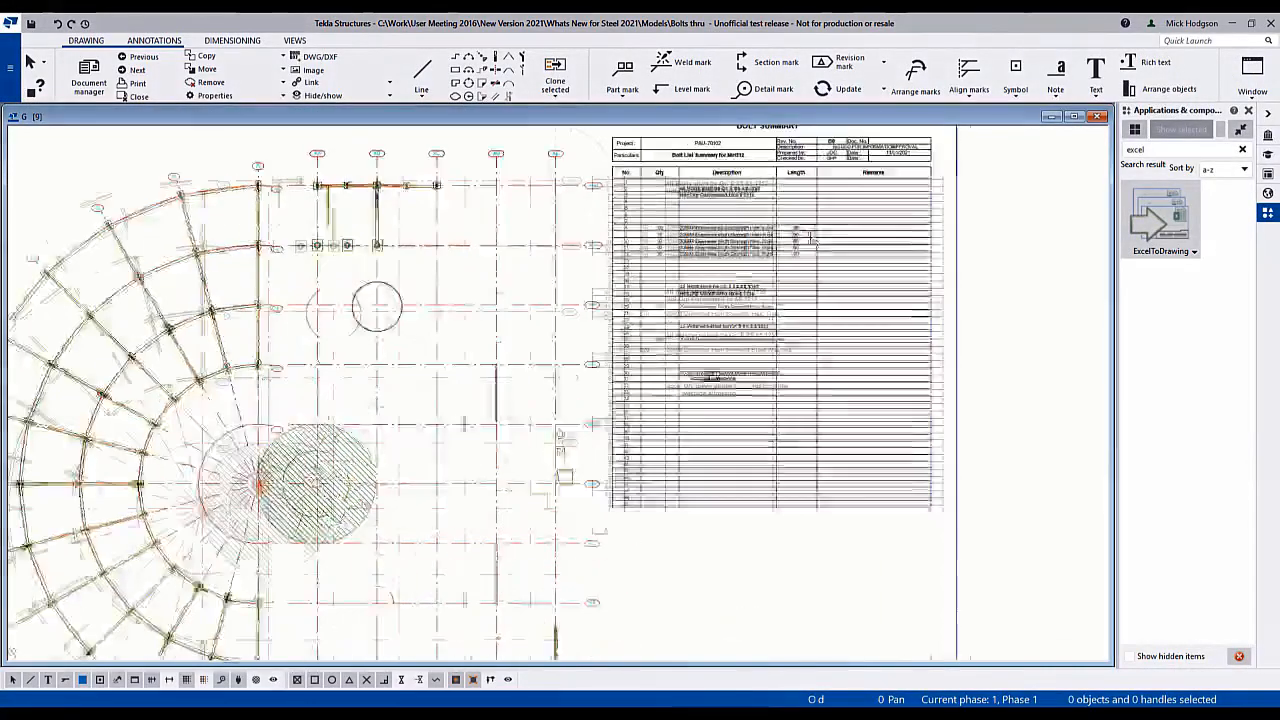
{"action": "scroll", "coordinate": [815, 224], "scroll_direction": "down", "scroll_amount": 3}
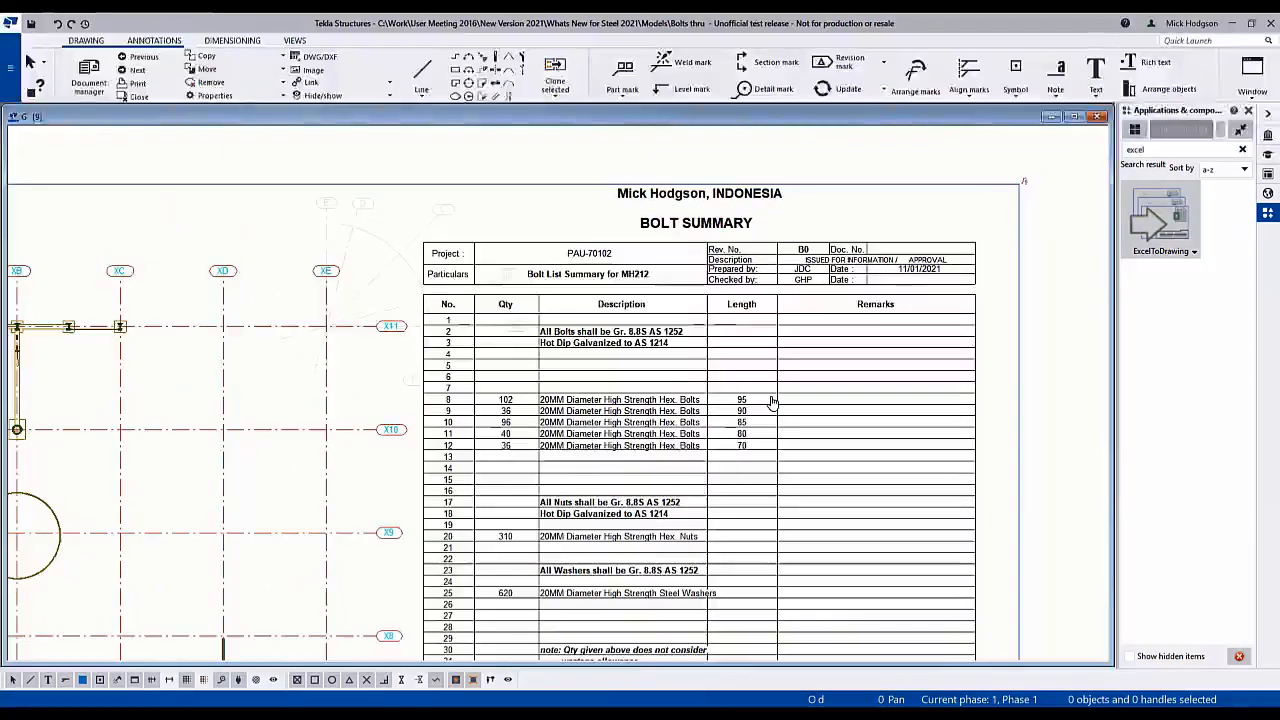
{"action": "mouse_move", "coordinate": [772, 358]}
{"action": "middle_mouse_down"}
{"action": "mouse_move", "coordinate": [791, 177]}
{"action": "mouse_move", "coordinate": [817, 137]}
{"action": "middle_mouse_up"}
{"action": "scroll", "coordinate": [838, 240], "scroll_direction": "down", "scroll_amount": 4}
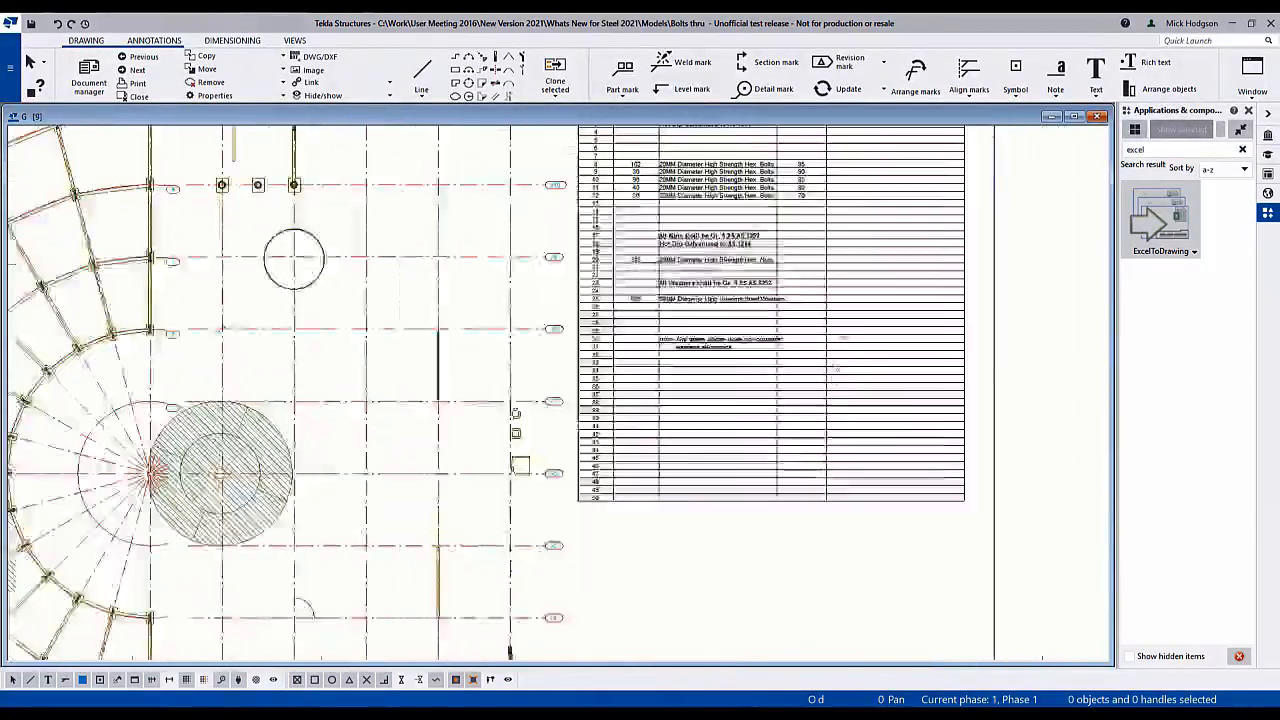
Step: Change the font color of the inserted Bolt Summary table from Default to teal and inspect the table text
{"action": "double_click", "coordinate": [846, 461]}
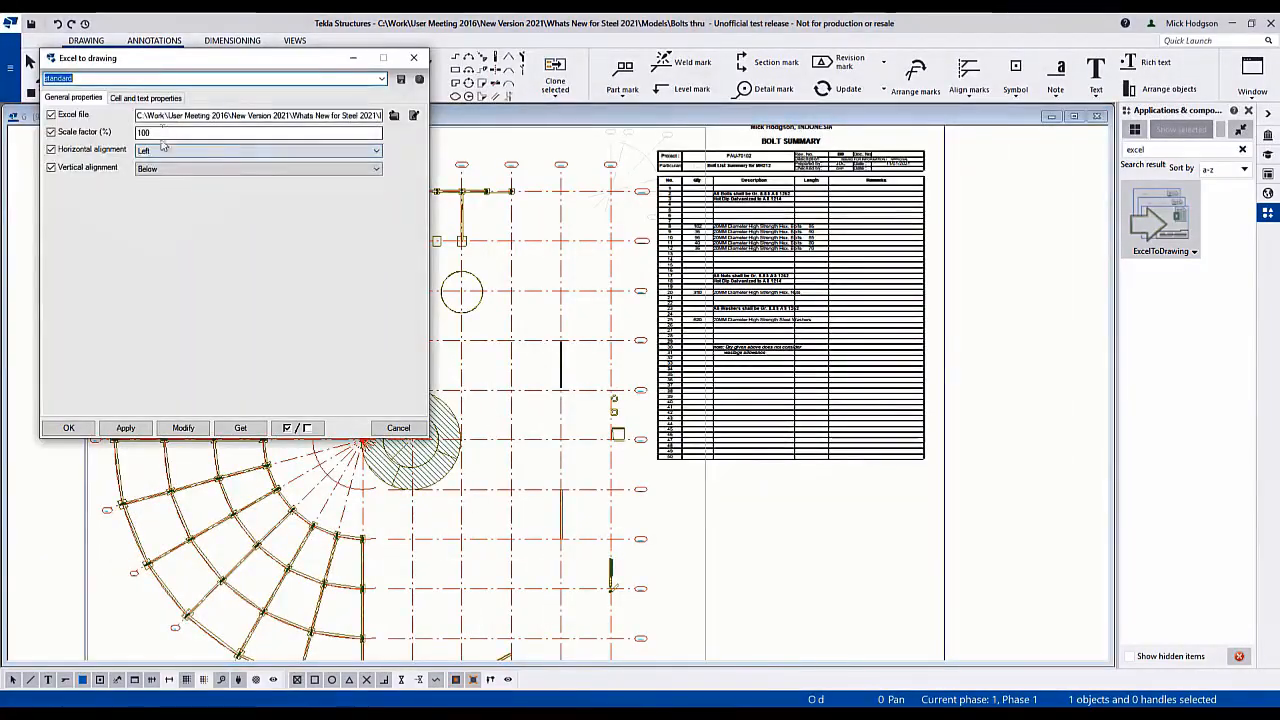
{"action": "left_click", "coordinate": [146, 97]}
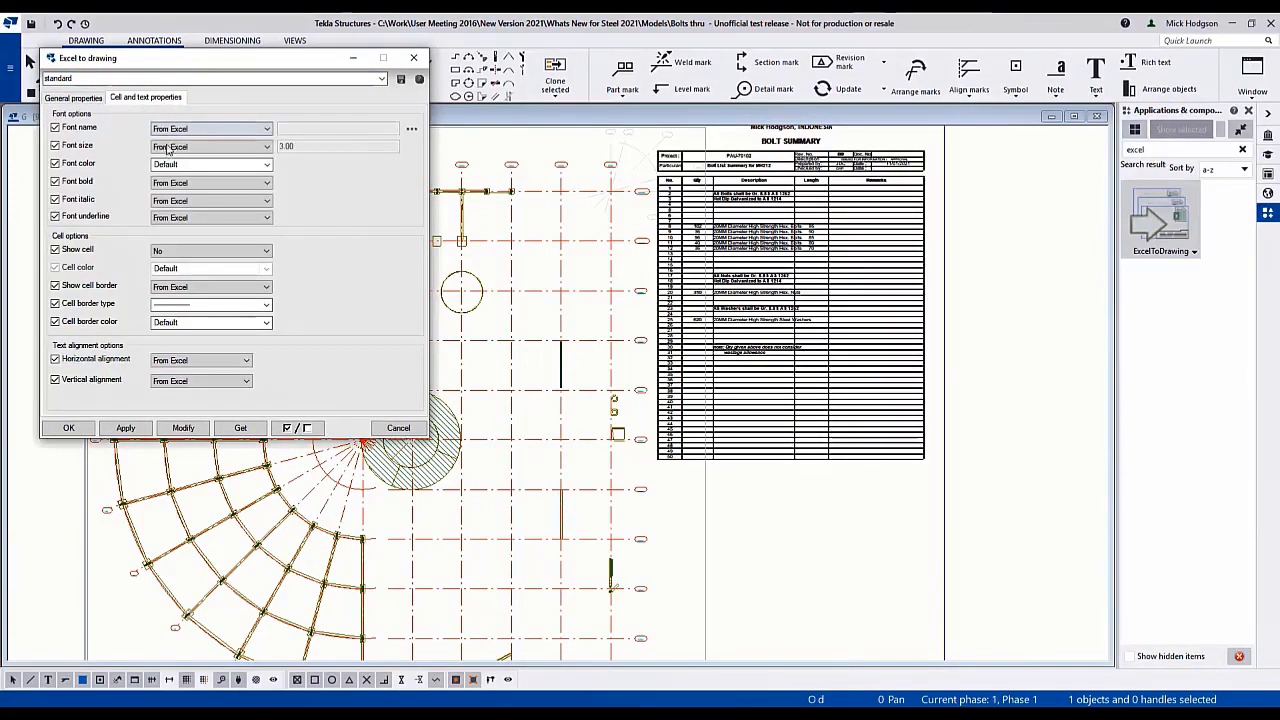
{"action": "left_click", "coordinate": [217, 168]}
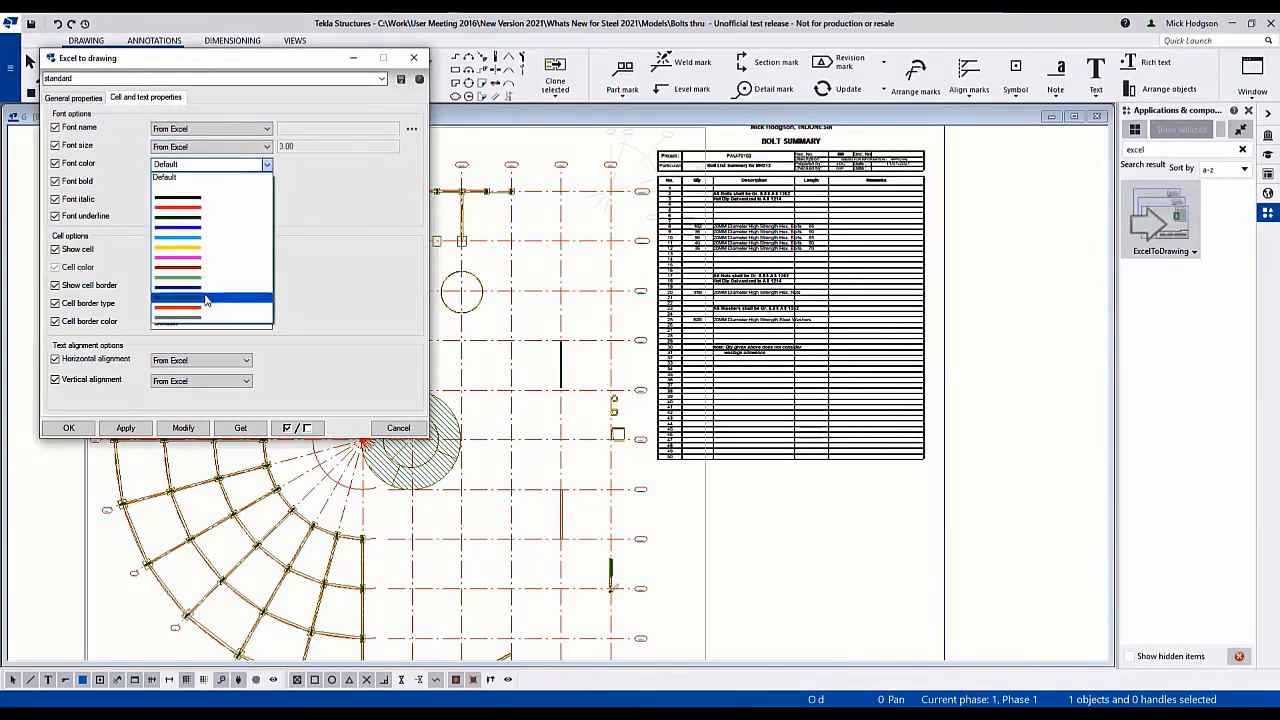
{"action": "left_click", "coordinate": [212, 298]}
{"action": "left_click", "coordinate": [183, 427]}
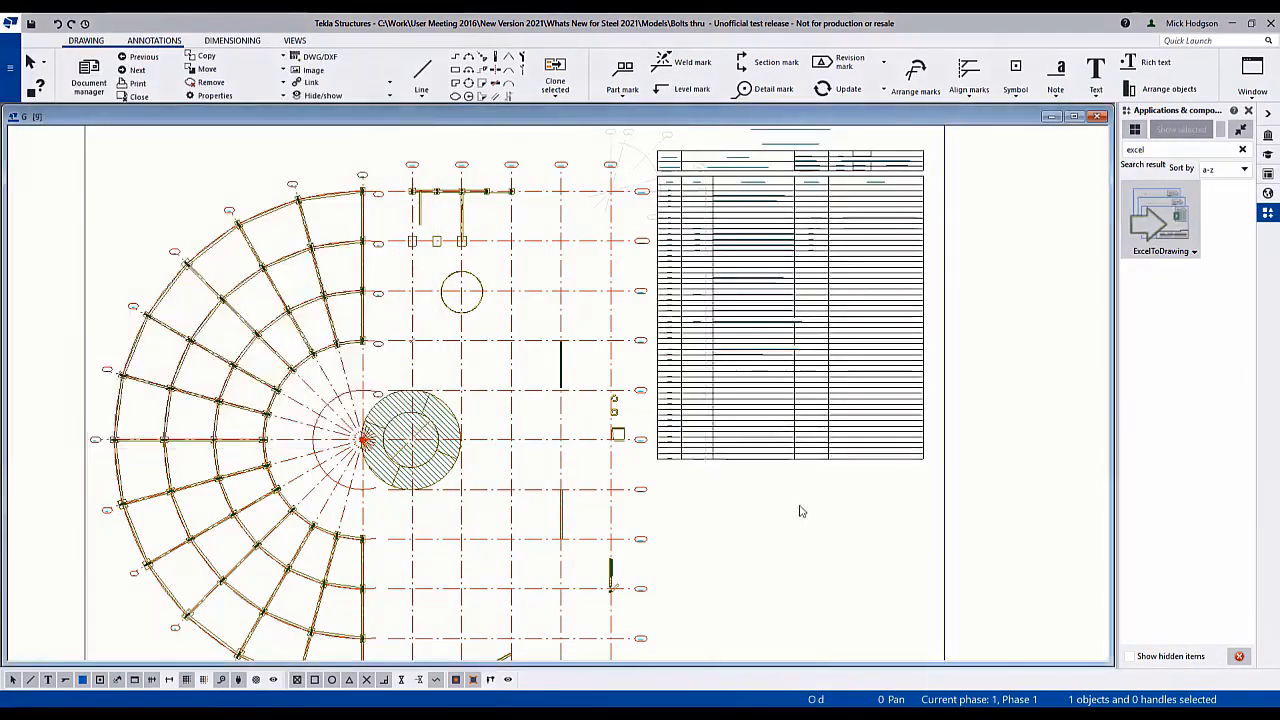
{"action": "scroll", "coordinate": [797, 306], "scroll_direction": "up", "scroll_amount": 5}
{"action": "scroll", "coordinate": [797, 306], "scroll_direction": "down", "scroll_amount": 8}
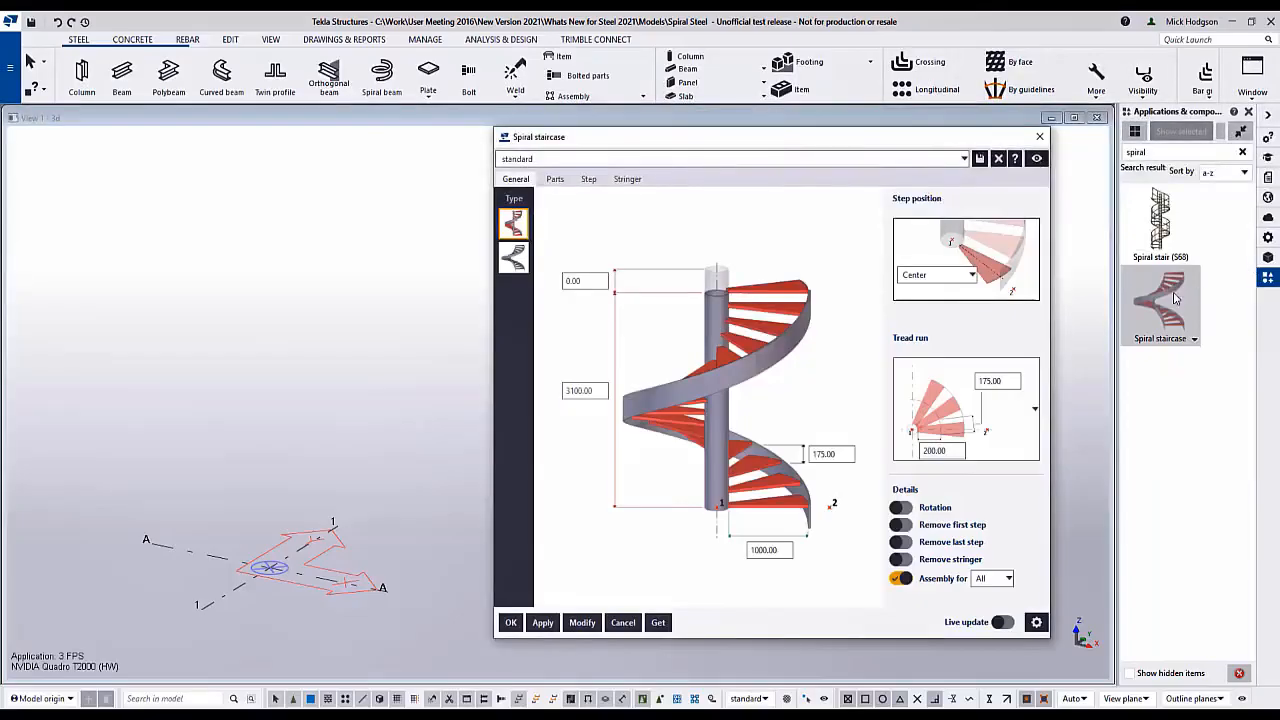
Step: Place a spiral staircase at the grid intersection, with its direction point at a distance of 2000 mm along grid line A, and select it
{"action": "left_click", "coordinate": [1175, 298]}
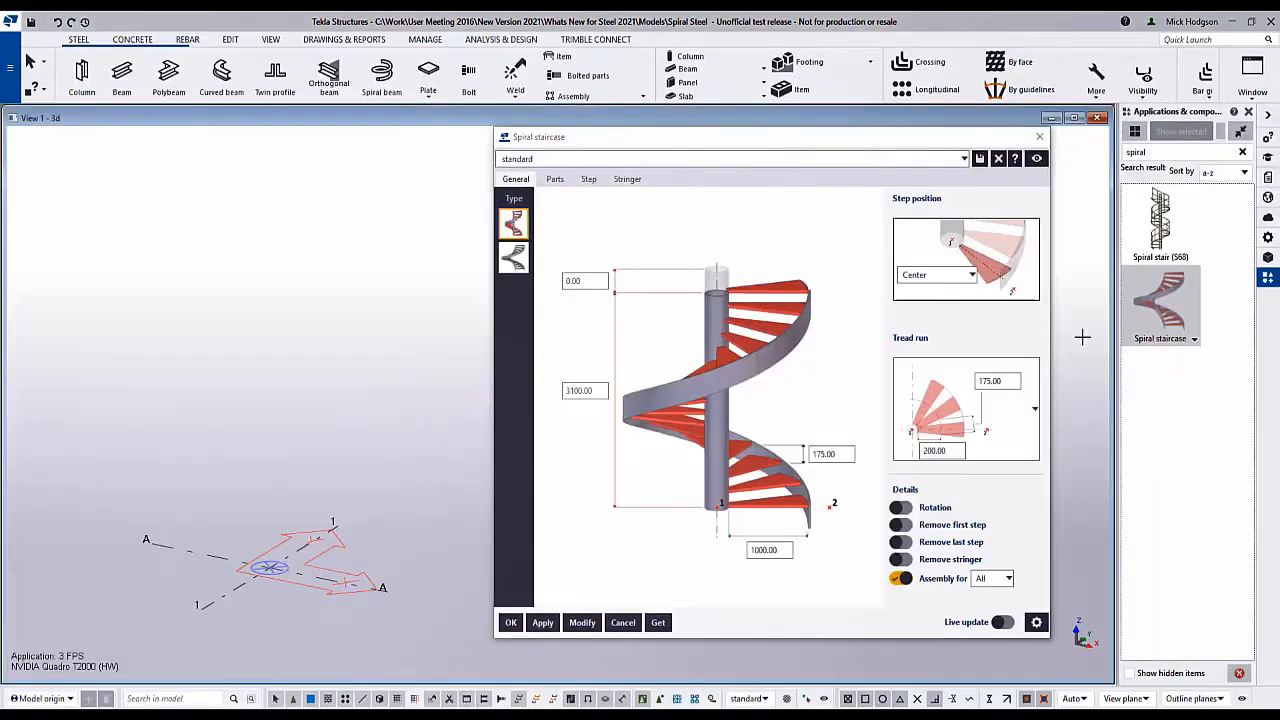
{"action": "left_click", "coordinate": [268, 567]}
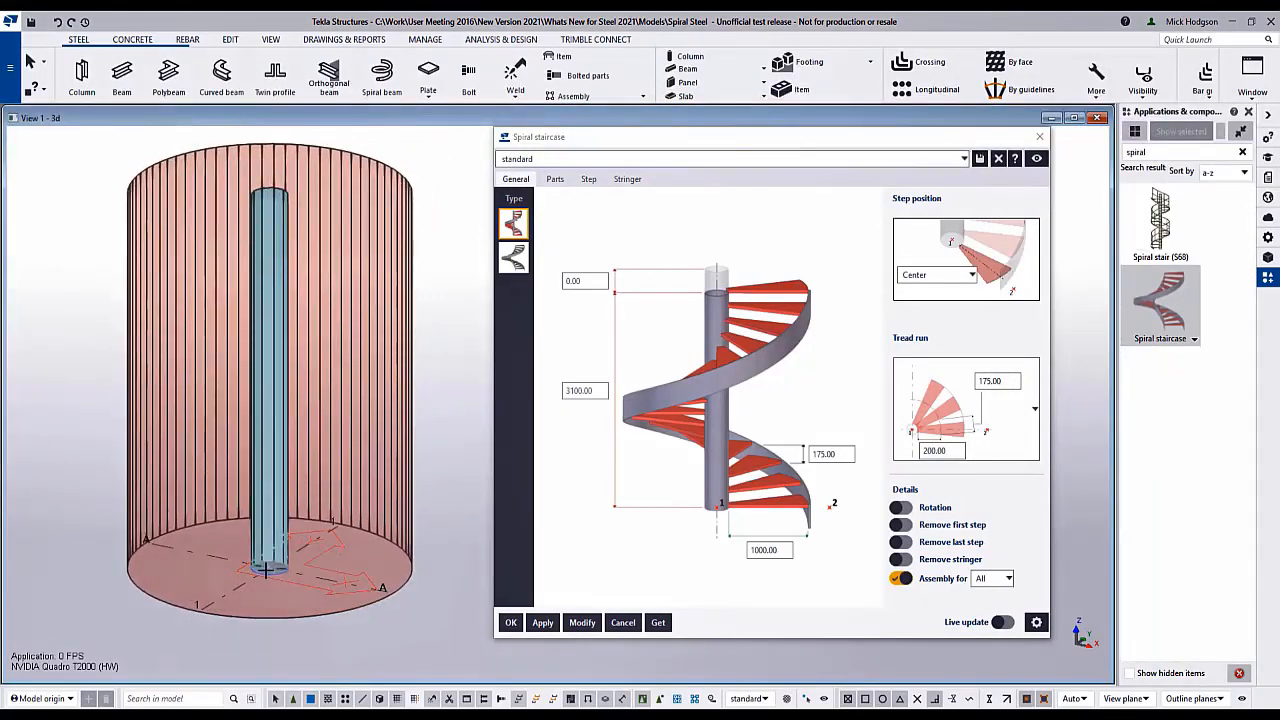
{"action": "type", "text": "2000"}
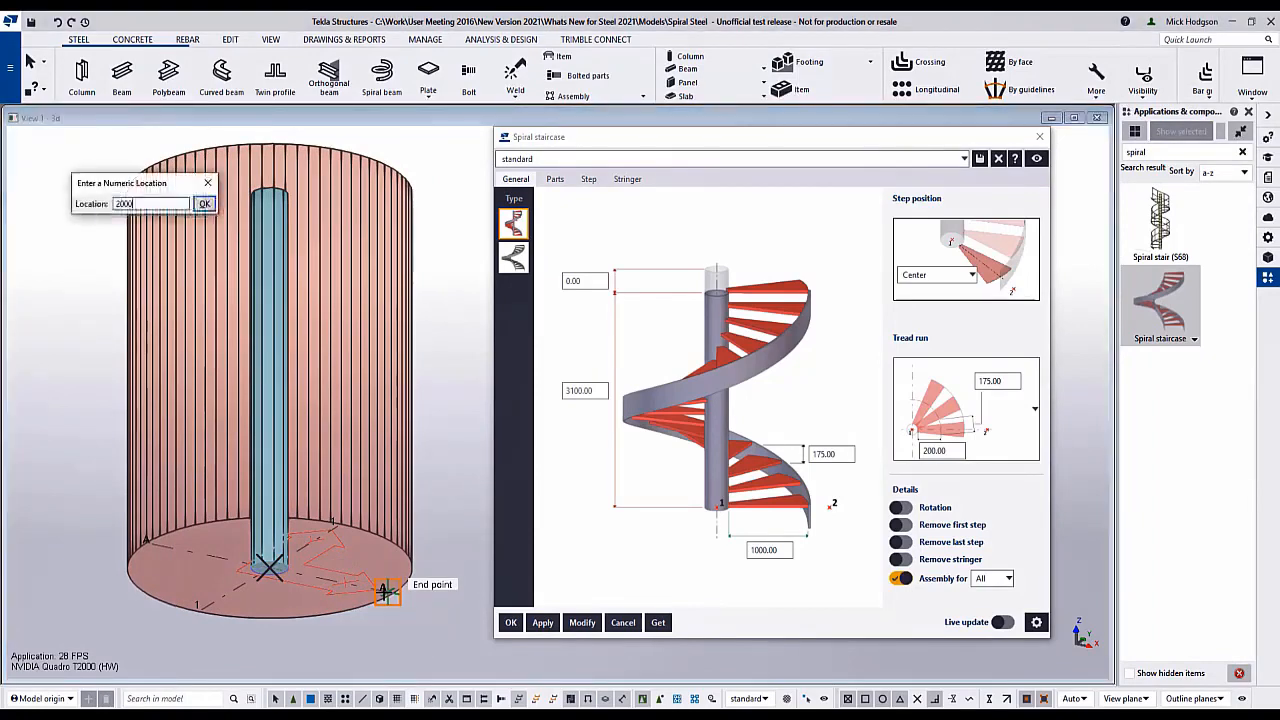
{"action": "key", "text": "Return"}
{"action": "left_click", "coordinate": [341, 370]}
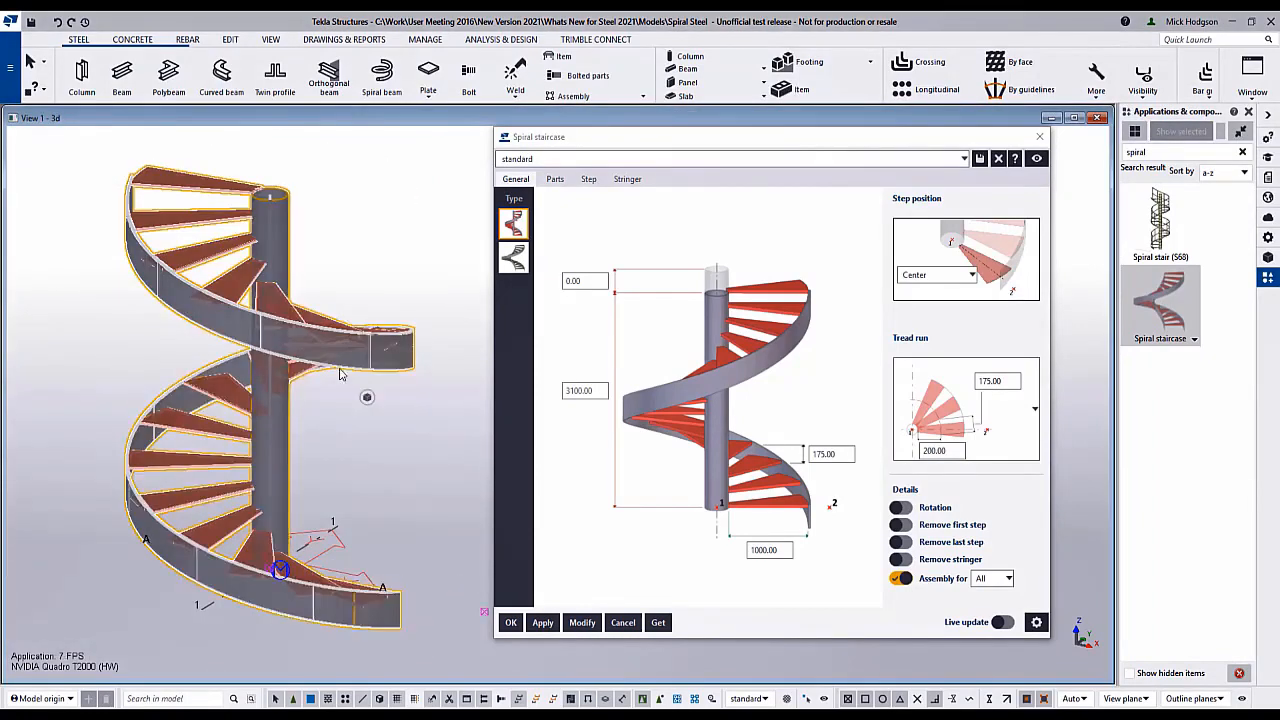
Step: Try spiral staircase heights of 3500 mm and 2500 mm, and return the height to 3100 mm
{"action": "double_click", "coordinate": [591, 391]}
{"action": "type", "text": "3500"}
{"action": "left_click", "coordinate": [588, 625]}
{"action": "double_click", "coordinate": [582, 390]}
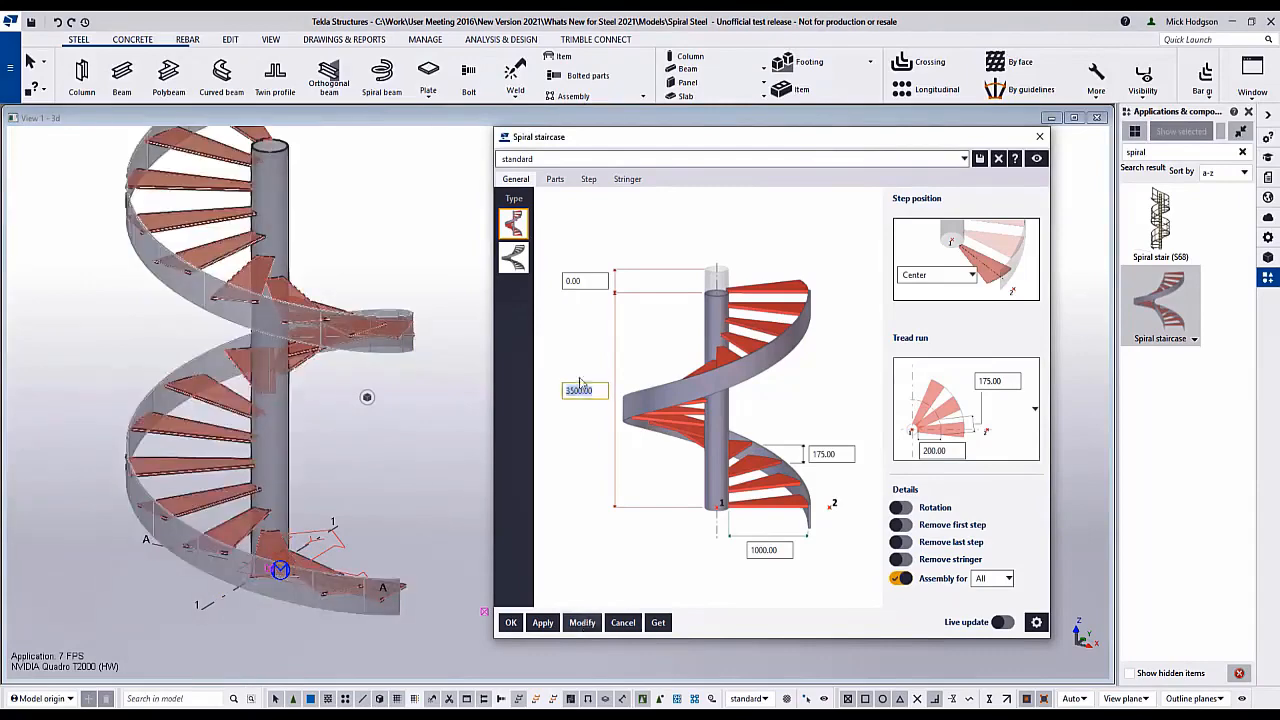
{"action": "type", "text": "2500"}
{"action": "left_click", "coordinate": [587, 626]}
{"action": "double_click", "coordinate": [582, 390]}
{"action": "type", "text": "3100"}
{"action": "left_click", "coordinate": [585, 625]}
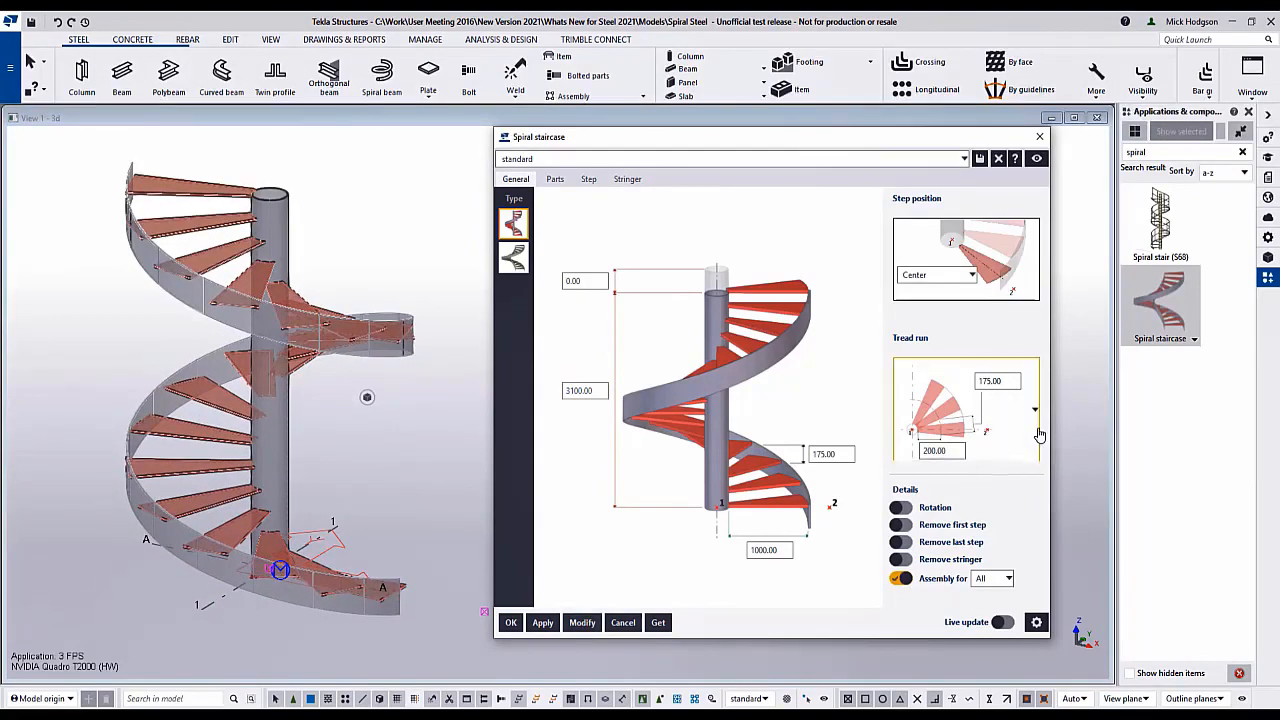
Step: Try the last tread run layout option on the spiral staircase
{"action": "left_click", "coordinate": [990, 425]}
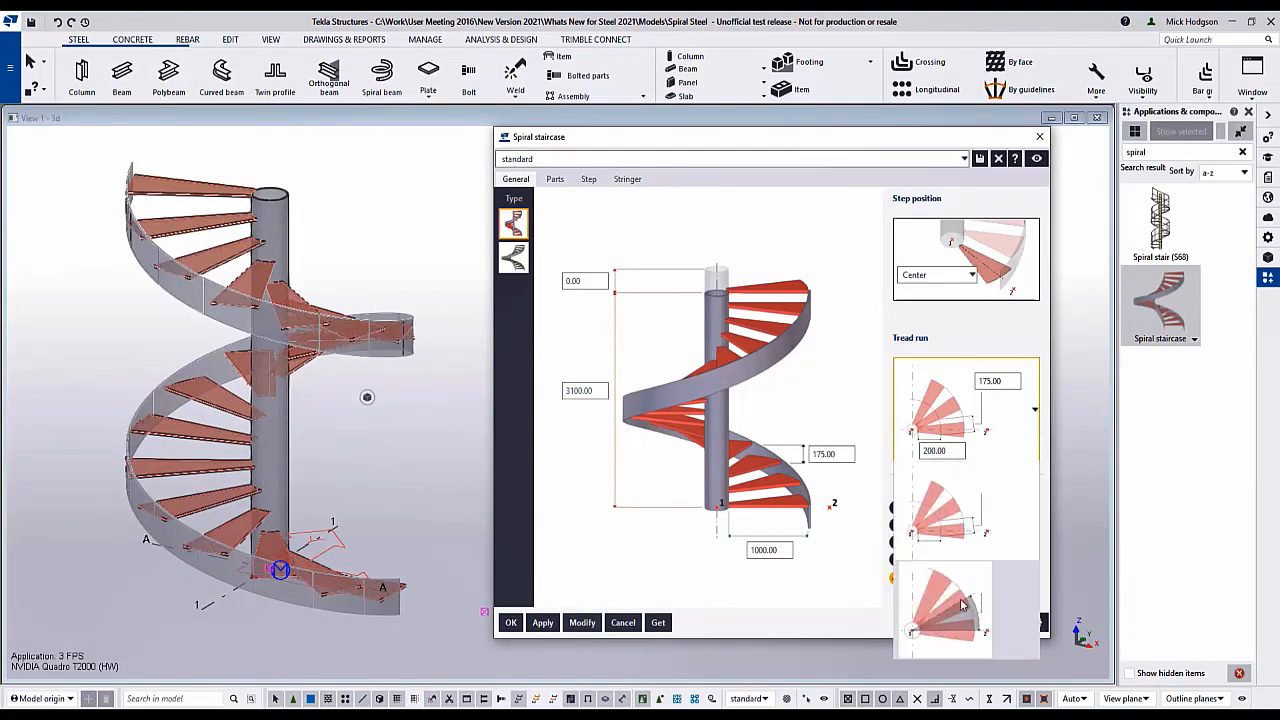
{"action": "left_click", "coordinate": [960, 612]}
{"action": "left_click", "coordinate": [584, 623]}
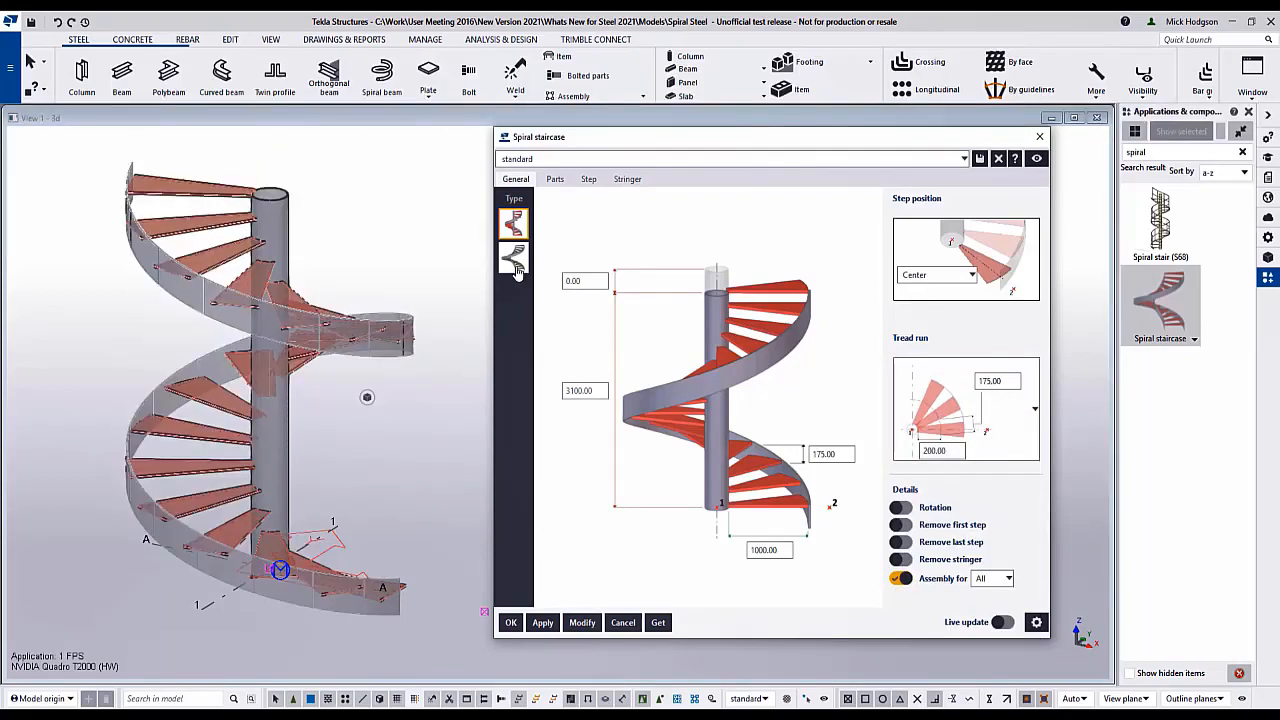
Step: Try the second spiral staircase type on the model and switch back to the type with the center column
{"action": "left_click", "coordinate": [514, 262]}
{"action": "left_click", "coordinate": [583, 622]}
{"action": "left_click", "coordinate": [514, 226]}
{"action": "left_click", "coordinate": [580, 622]}
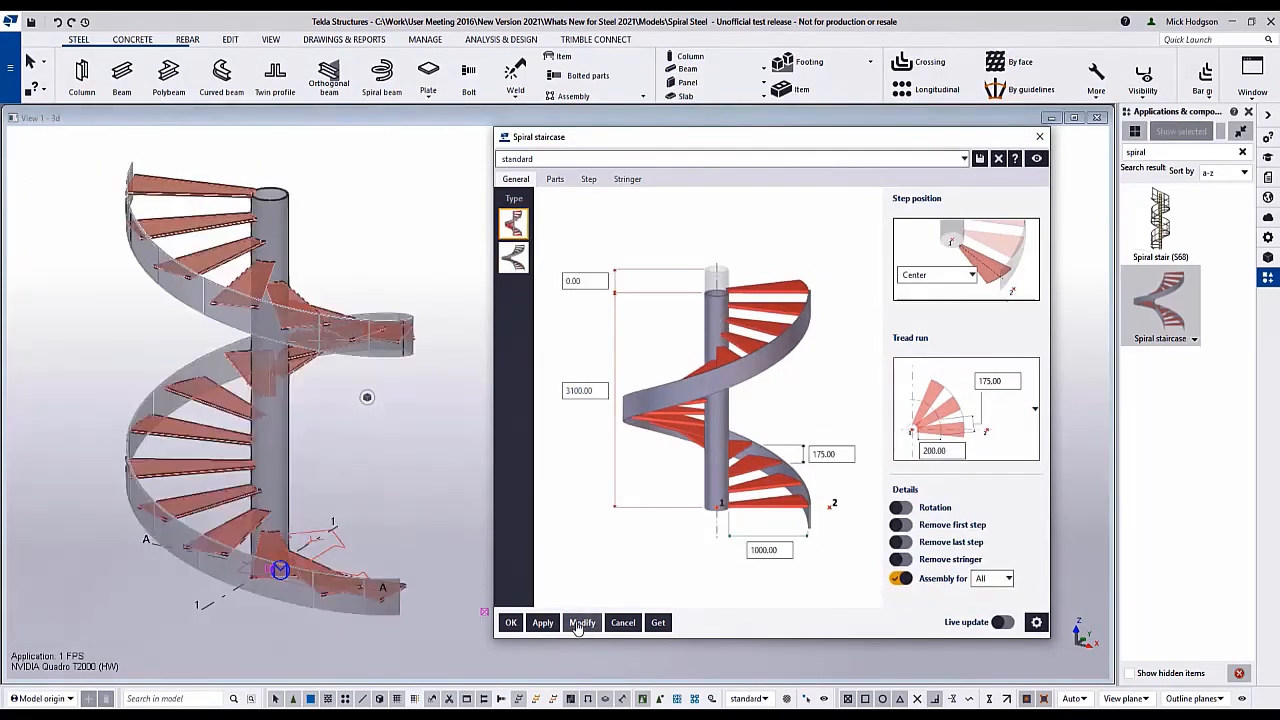
Step: Set the outer stringer's maximum length to 1000 mm, check the stringer, and raise the maximum length to 1200 mm
{"action": "left_click", "coordinate": [588, 179]}
{"action": "left_click", "coordinate": [625, 180]}
{"action": "key", "text": "Tab"}
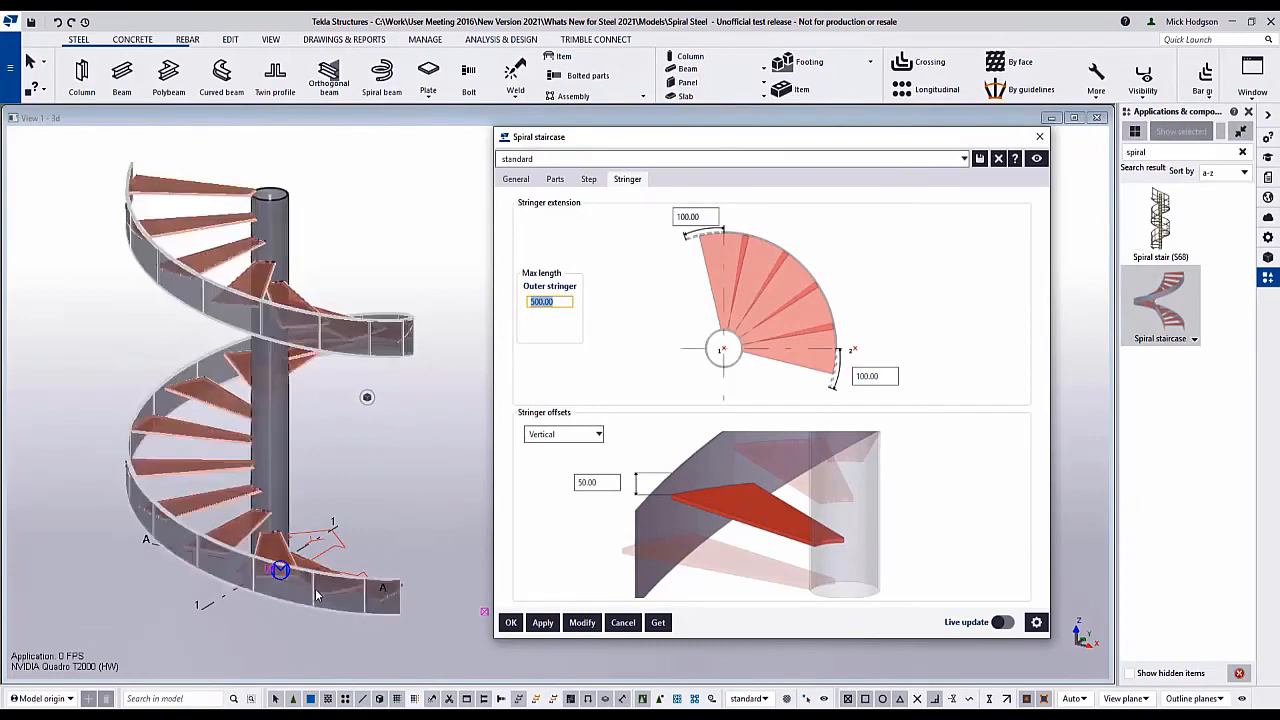
{"action": "type", "text": "1000"}
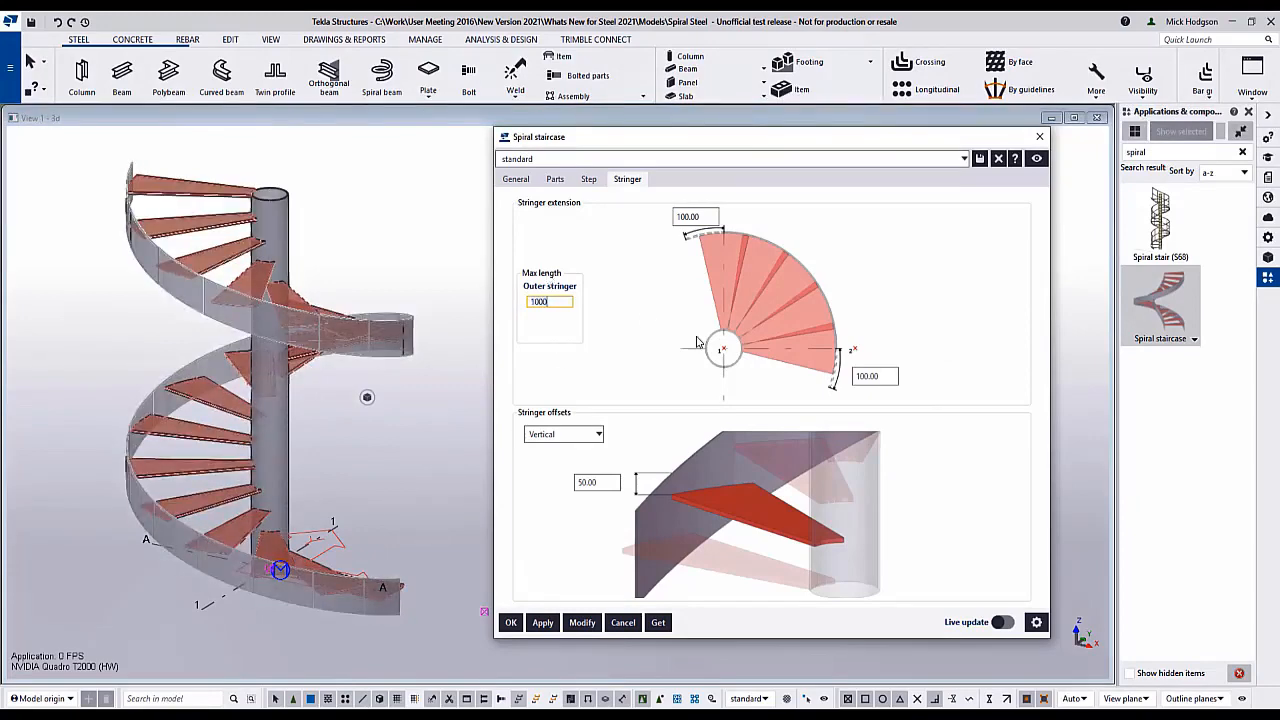
{"action": "left_click", "coordinate": [583, 622]}
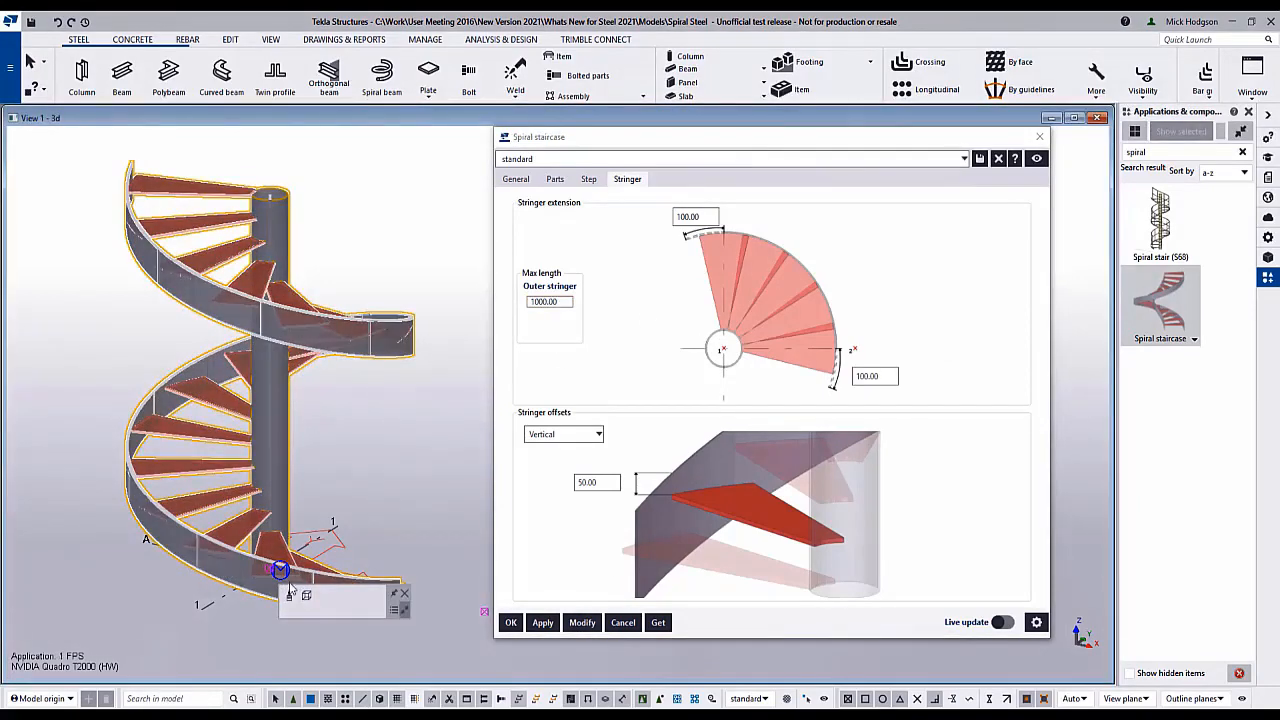
{"action": "left_click", "coordinate": [444, 459]}
{"action": "double_click", "coordinate": [546, 302]}
{"action": "type", "text": "1200"}
{"action": "left_click", "coordinate": [585, 626]}
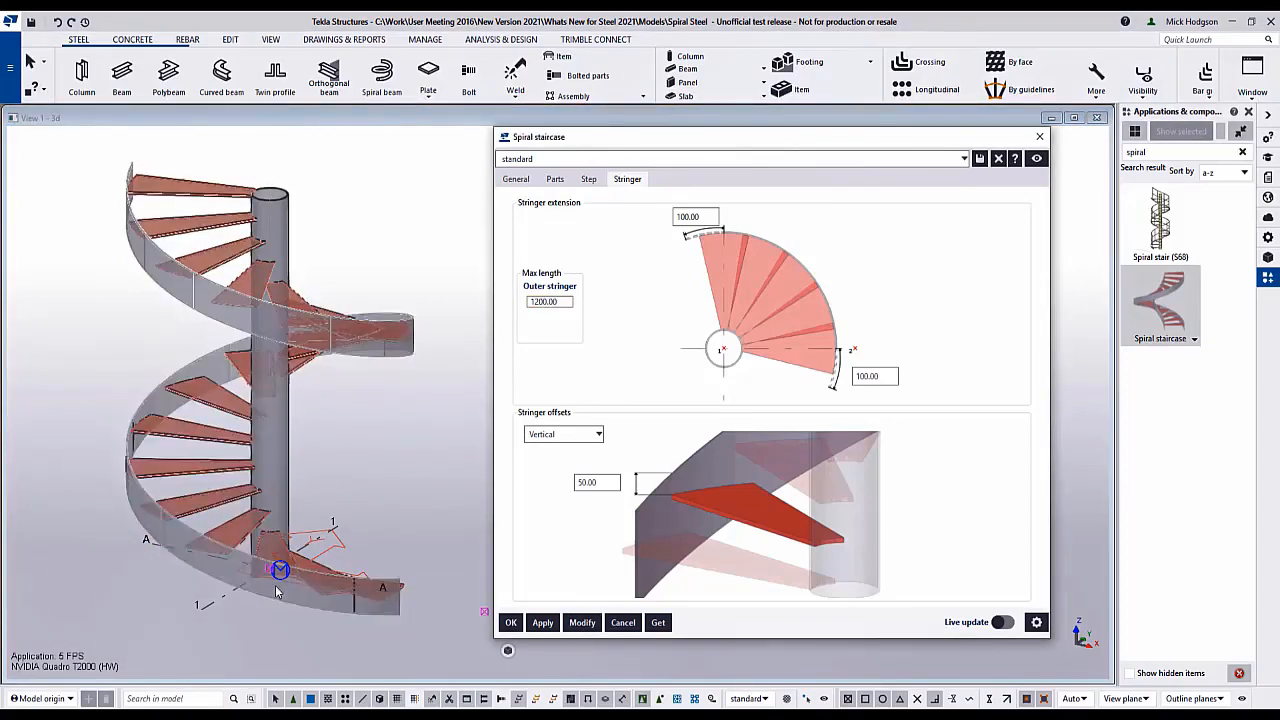
Step: Create a single-part drawing of the lower outer stringer plate and check its dimensions
{"action": "left_click", "coordinate": [293, 605]}
{"action": "left_click", "coordinate": [373, 641]}
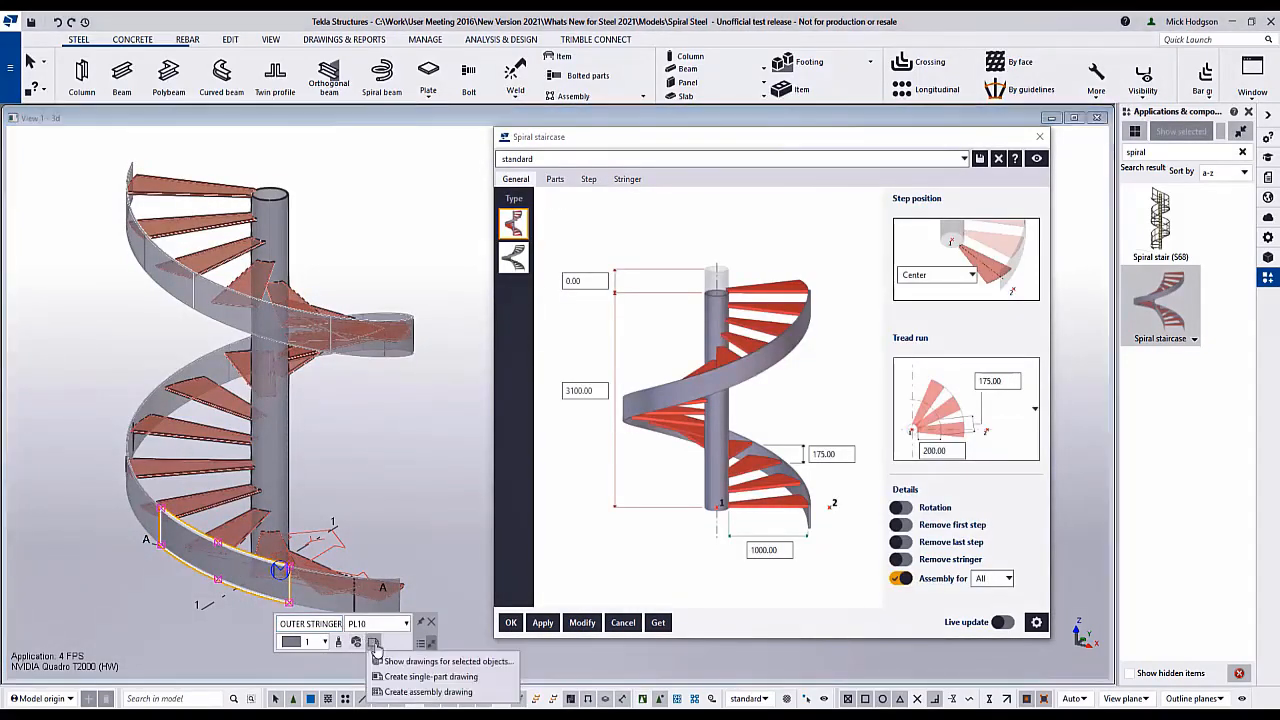
{"action": "left_click", "coordinate": [417, 676]}
{"action": "scroll", "coordinate": [413, 300], "scroll_direction": "up", "scroll_amount": 3}
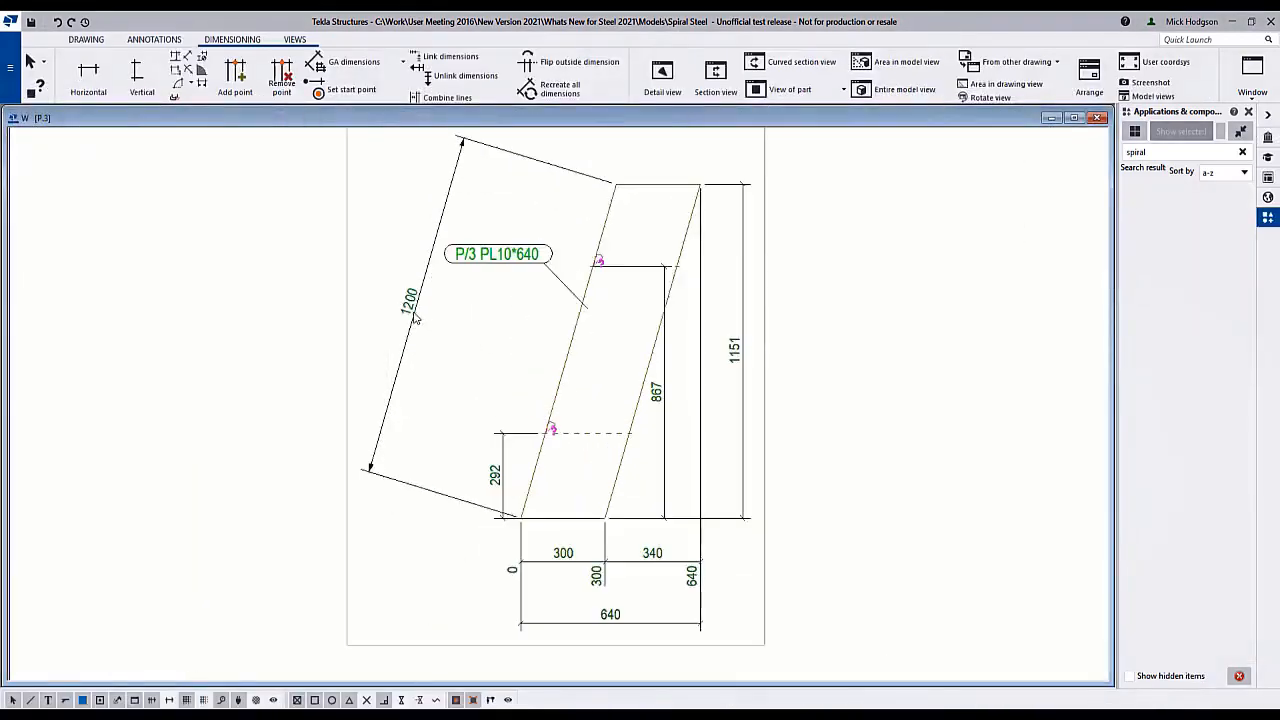
{"action": "scroll", "coordinate": [466, 343], "scroll_direction": "down", "scroll_amount": 5}
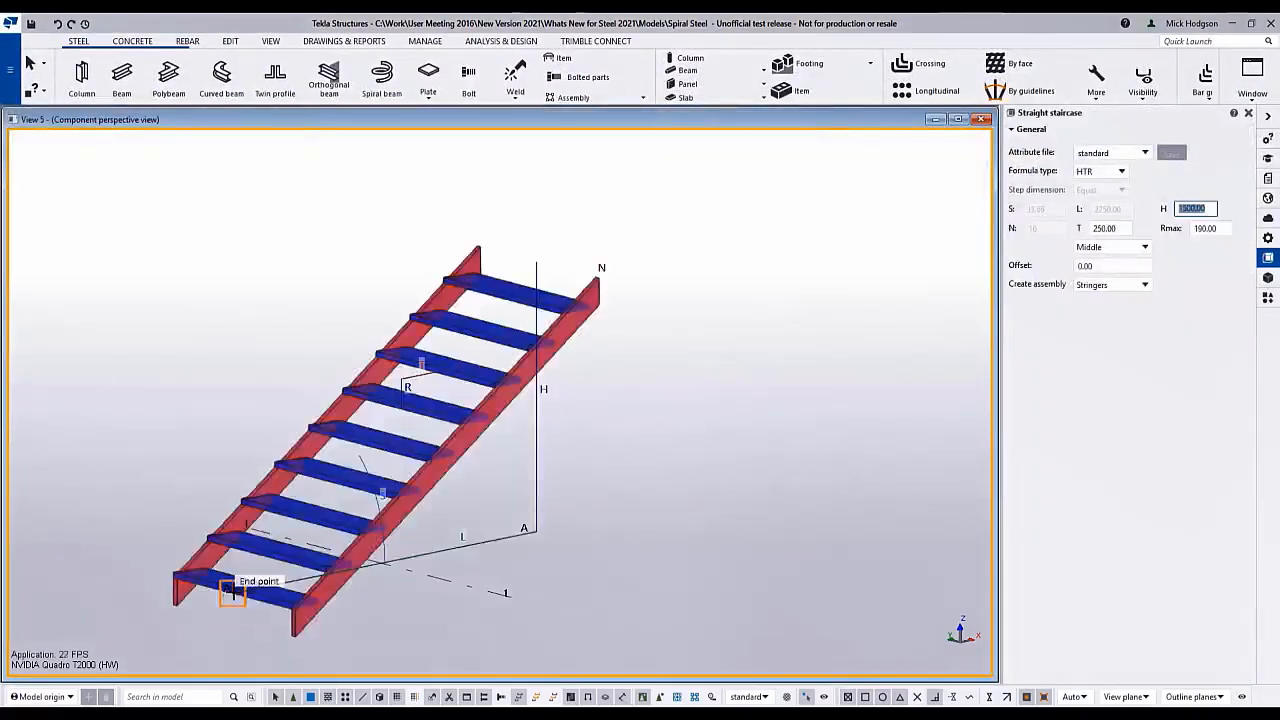
Step: Place a straight staircase with a height of 1500 mm from the grid line's end point towards the grid intersection
{"action": "left_click", "coordinate": [232, 591]}
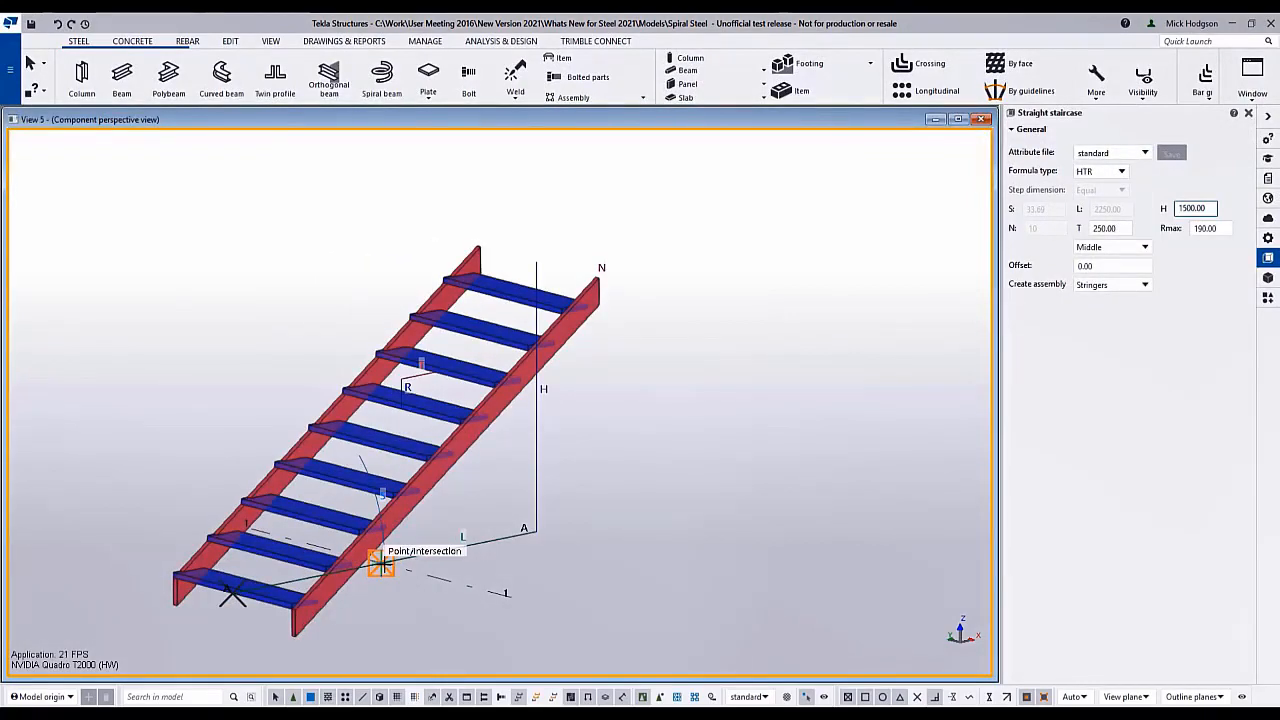
{"action": "left_click", "coordinate": [381, 563]}
Step: Try the stringer orientations on the straight staircase, finish with the channel flanges facing inward, and choose the second stringer width reference option
{"action": "left_click", "coordinate": [1040, 324]}
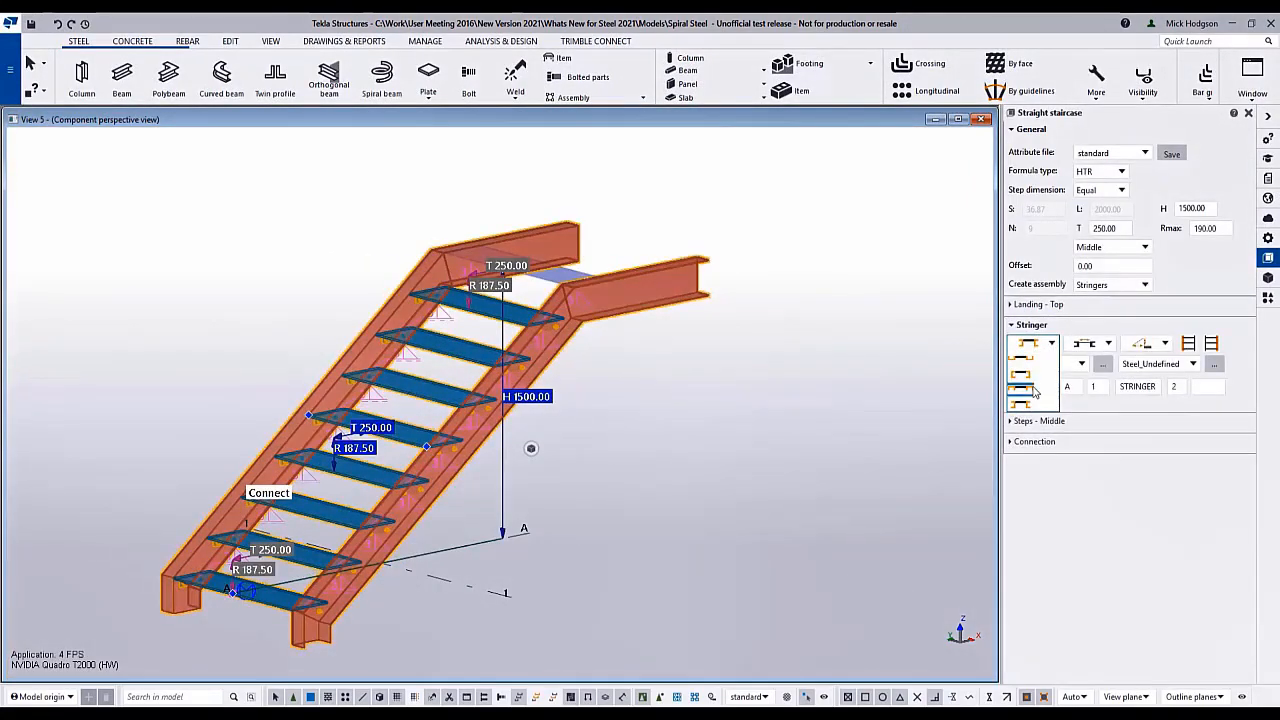
{"action": "left_click", "coordinate": [1034, 391]}
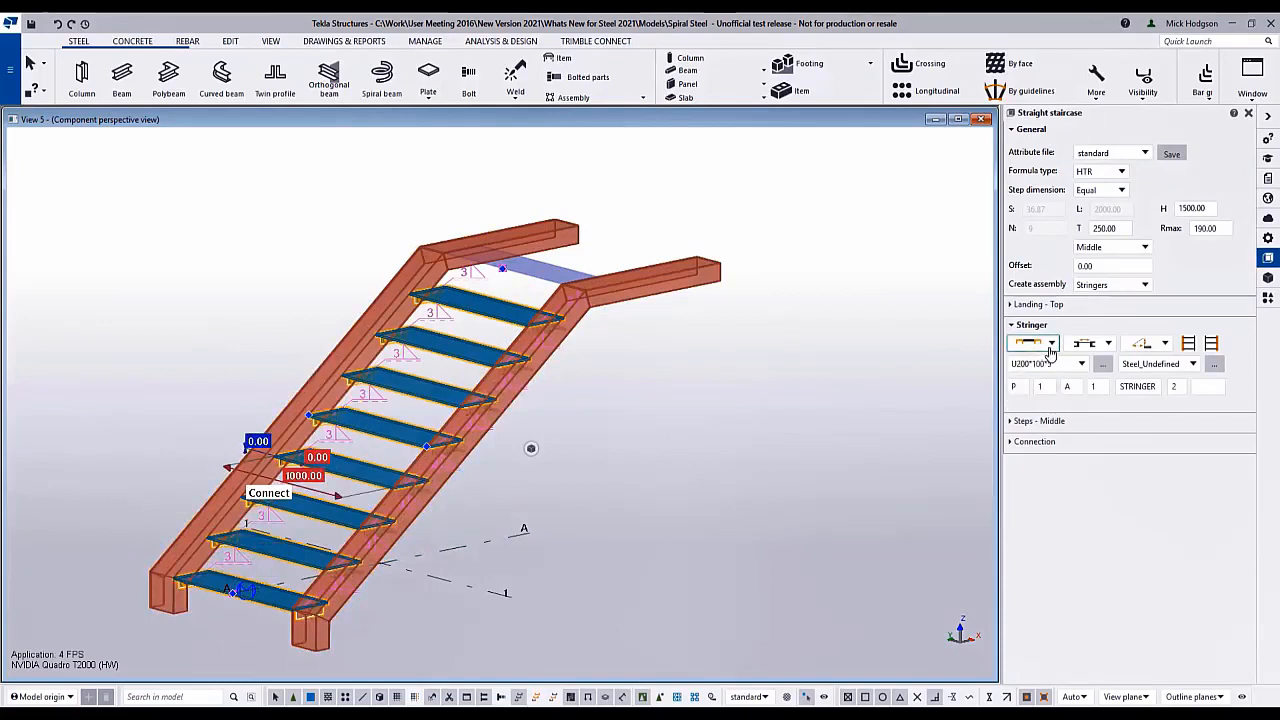
{"action": "left_click", "coordinate": [1051, 343]}
{"action": "left_click", "coordinate": [1033, 405]}
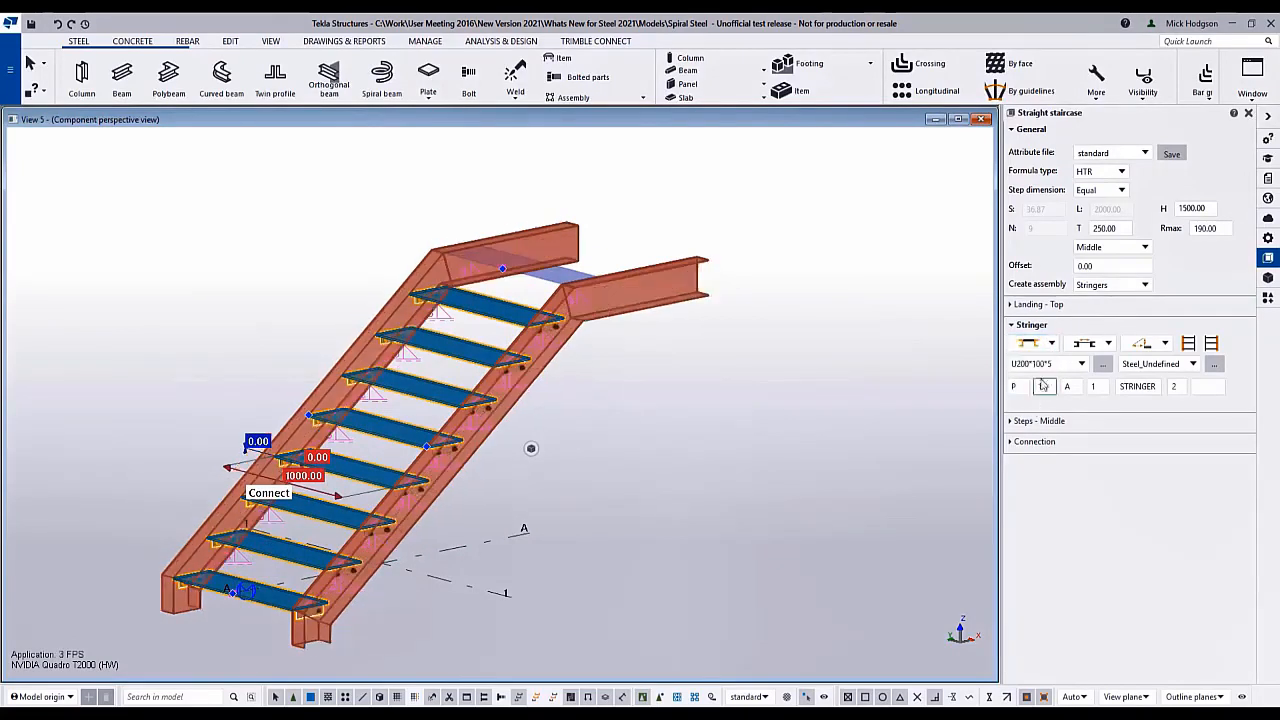
{"action": "left_click", "coordinate": [1051, 343]}
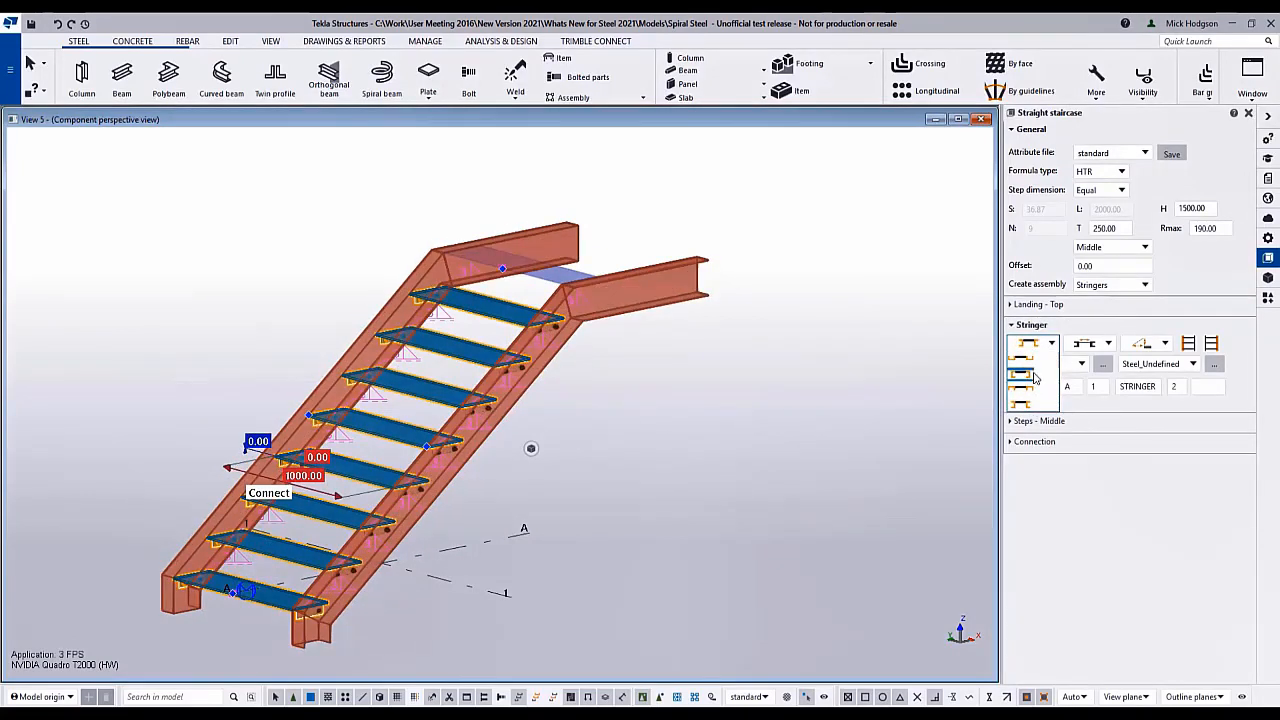
{"action": "left_click", "coordinate": [1033, 376]}
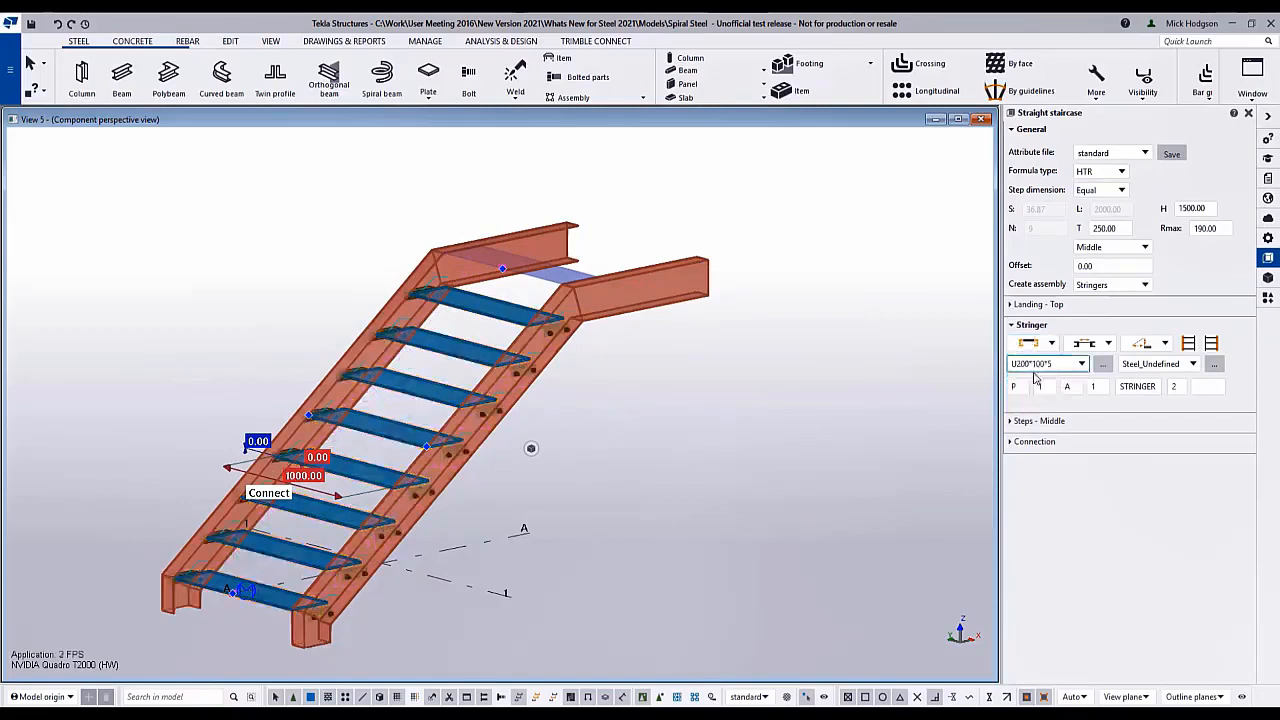
{"action": "left_click", "coordinate": [1107, 345]}
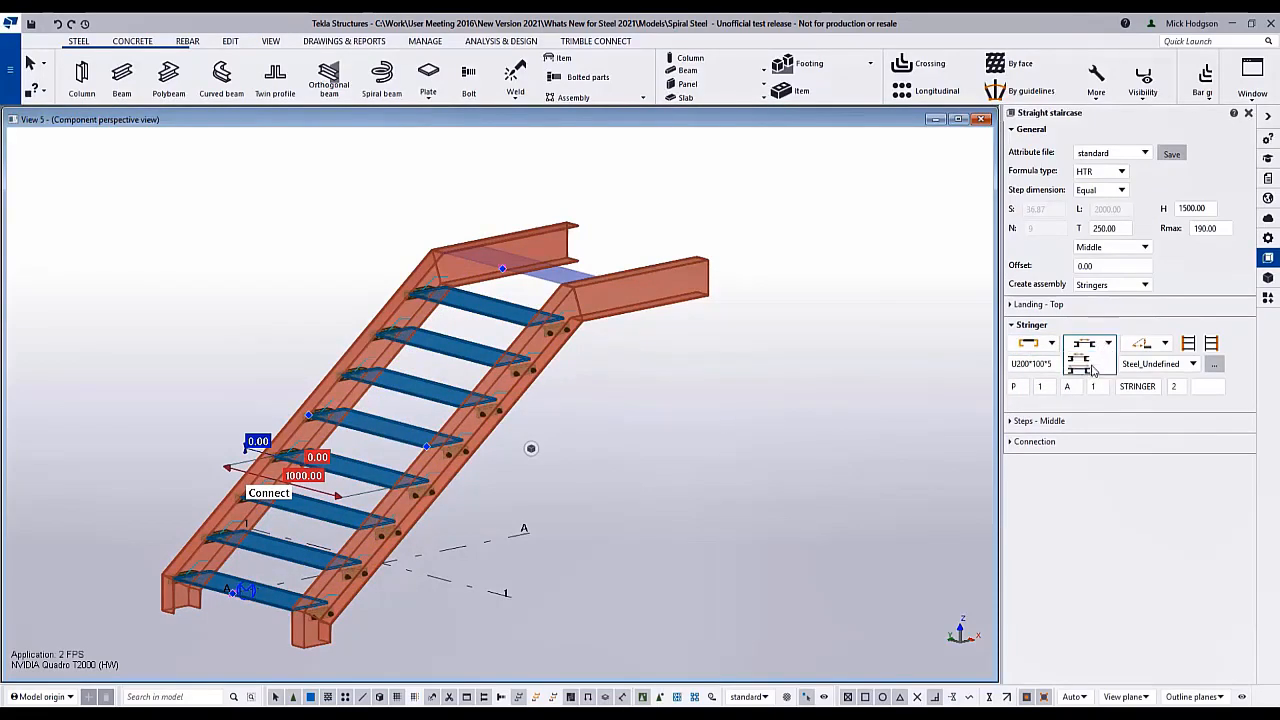
{"action": "left_click", "coordinate": [1089, 371]}
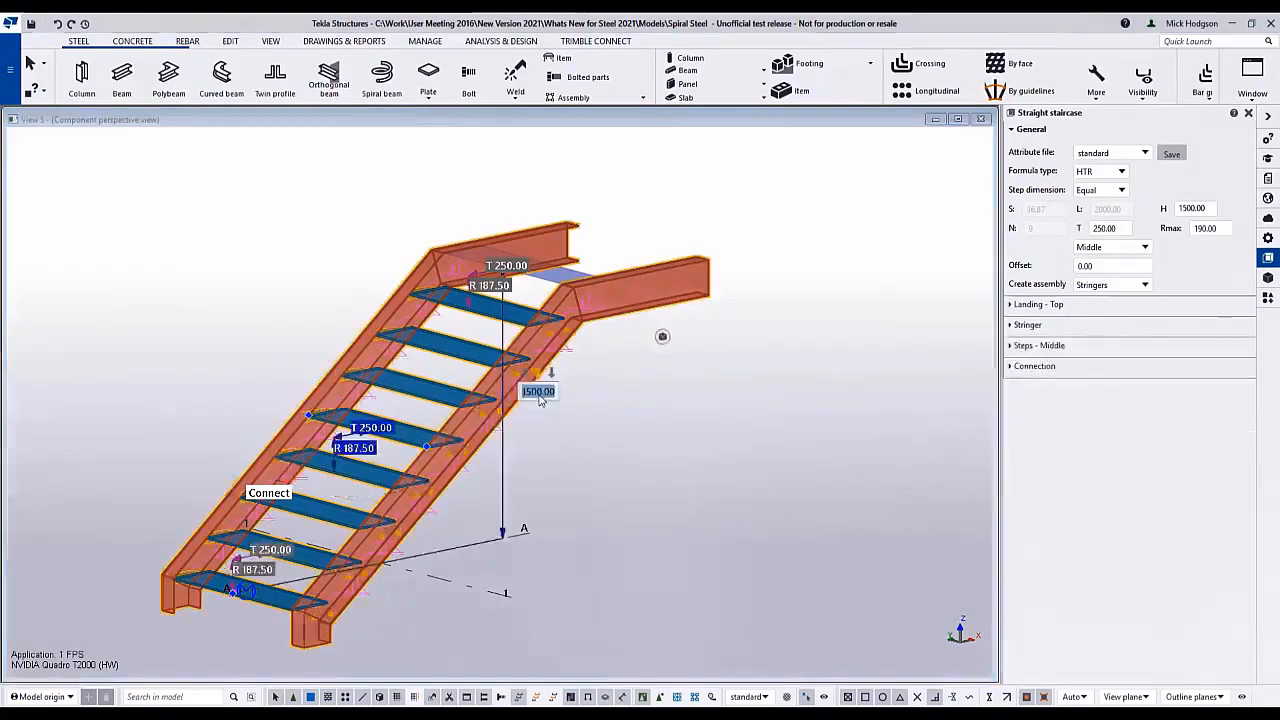
Step: Set the straight staircase's height to 1200 mm, and increase it to 2000 mm
{"action": "type", "text": "1200"}
{"action": "key", "text": "Return"}
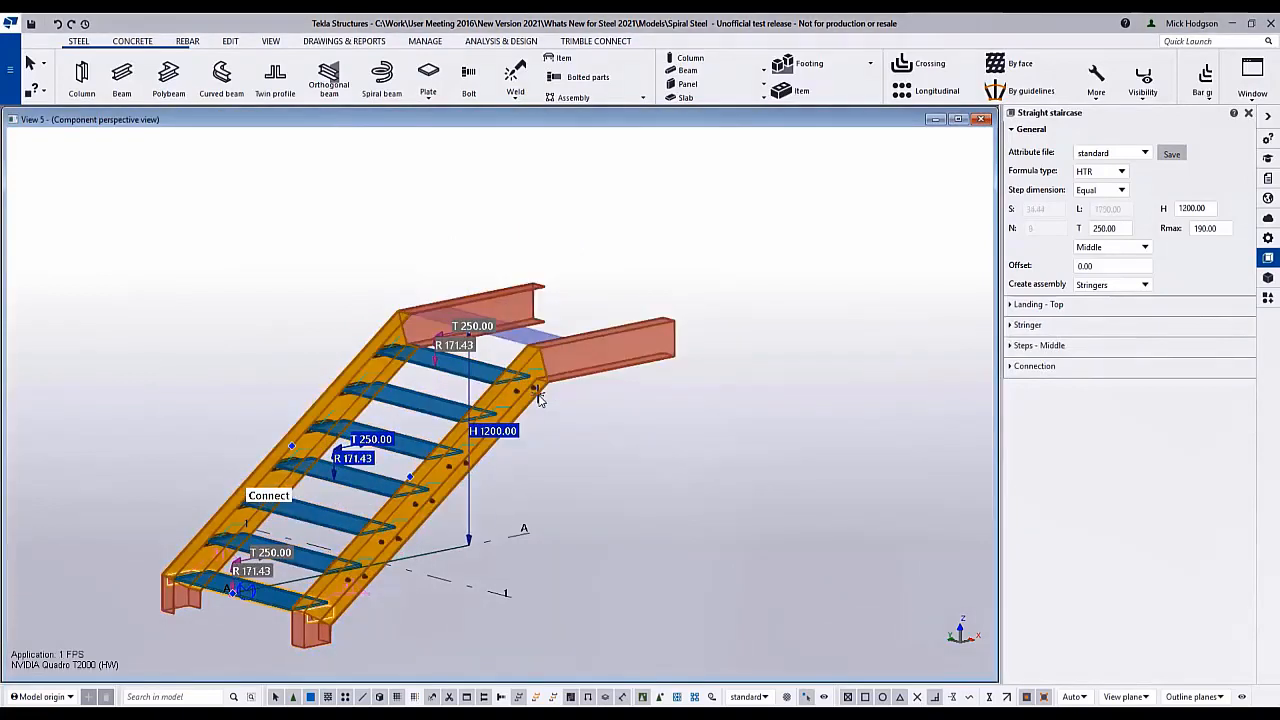
{"action": "left_click", "coordinate": [502, 436]}
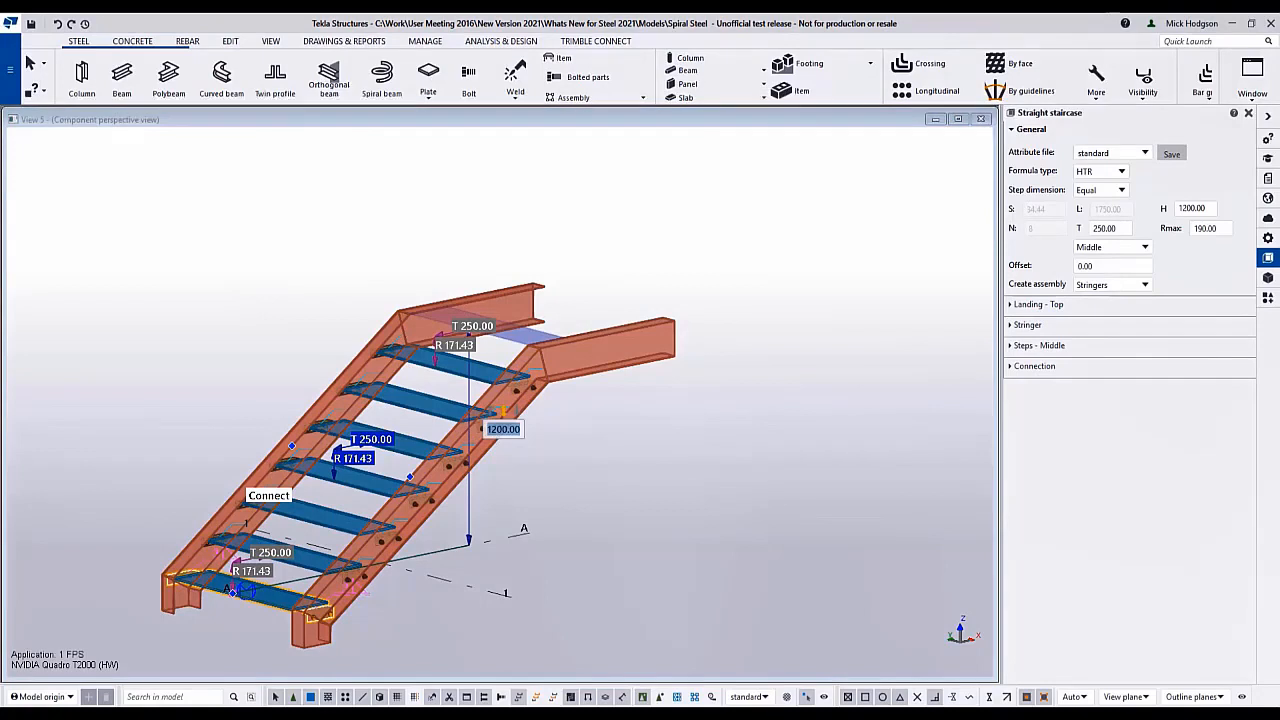
{"action": "type", "text": "2000"}
{"action": "key", "text": "Return"}
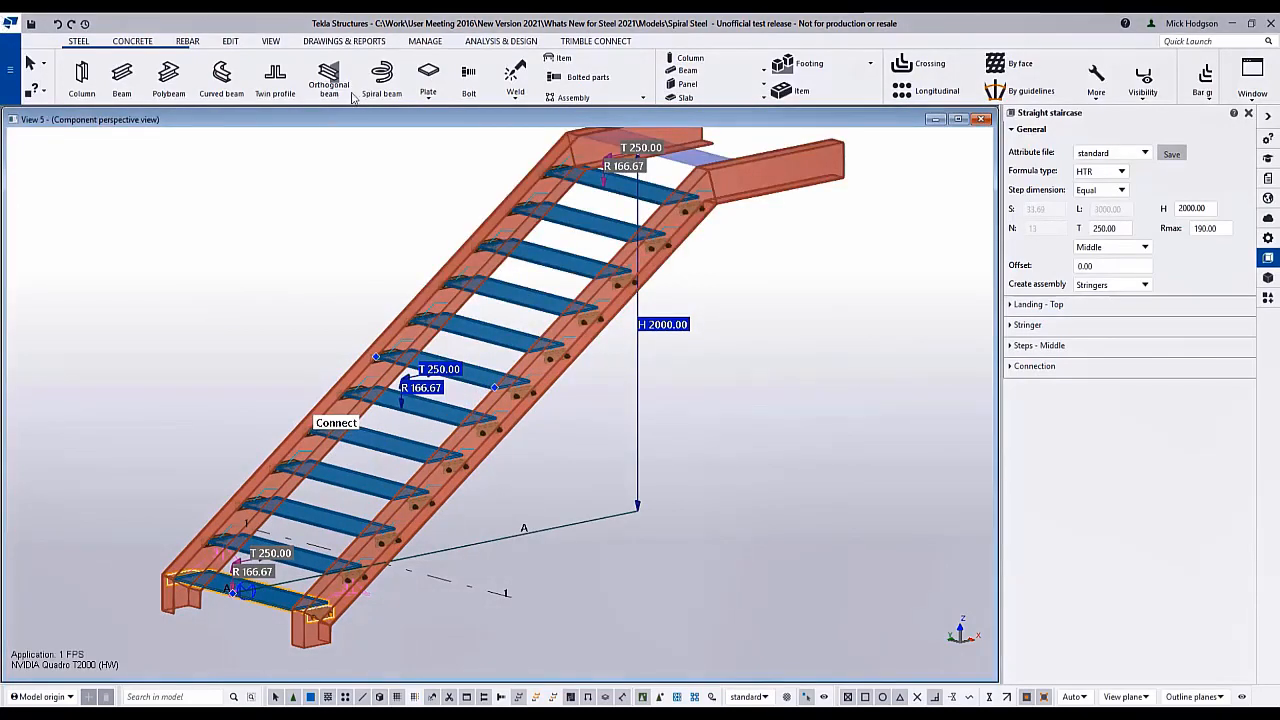
Step: Set the lengths of both top landing stringers to 1500 mm
{"action": "left_click", "coordinate": [761, 178]}
{"action": "scroll", "coordinate": [761, 178], "scroll_direction": "up", "scroll_amount": 5}
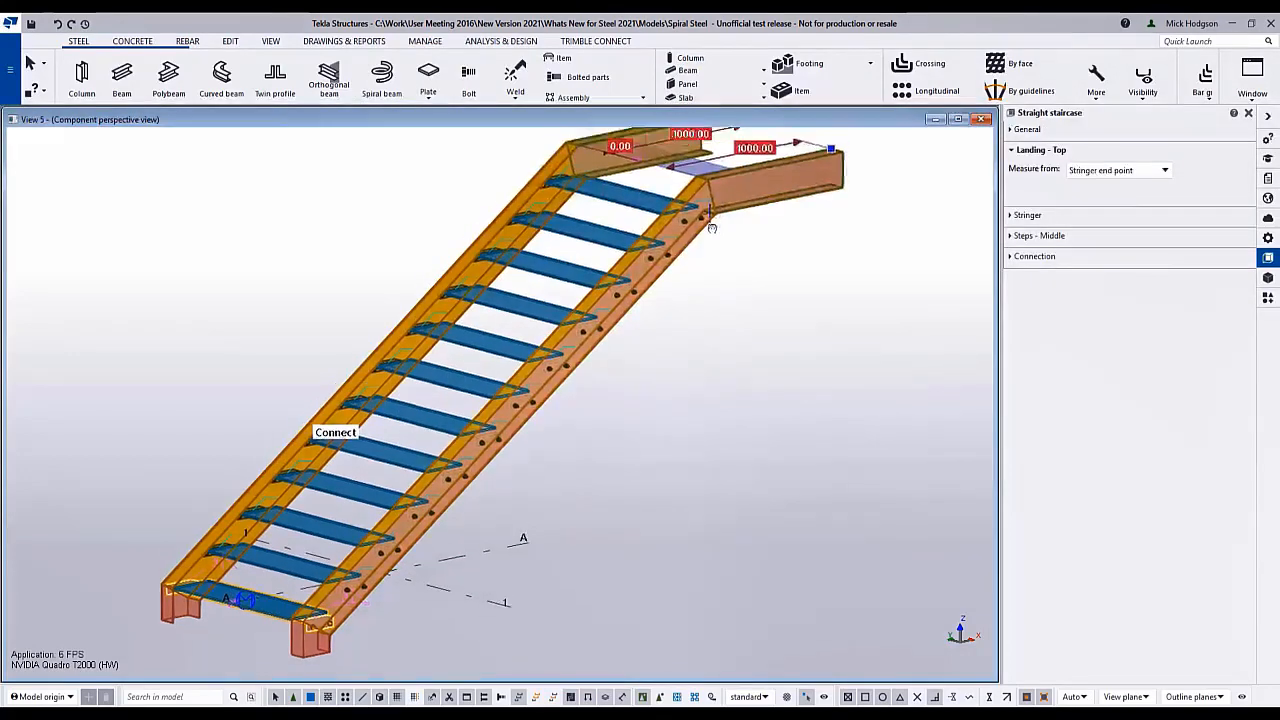
{"action": "left_click", "coordinate": [686, 337]}
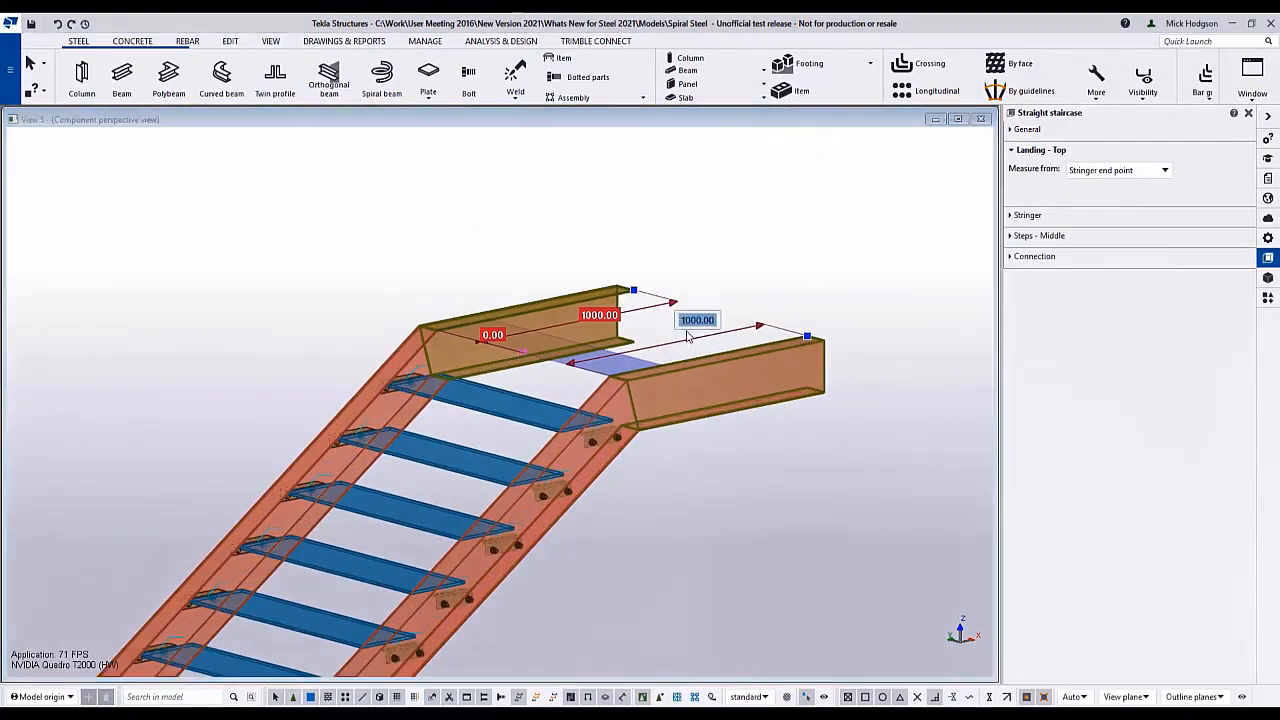
{"action": "type", "text": "1500"}
{"action": "key", "text": "Return"}
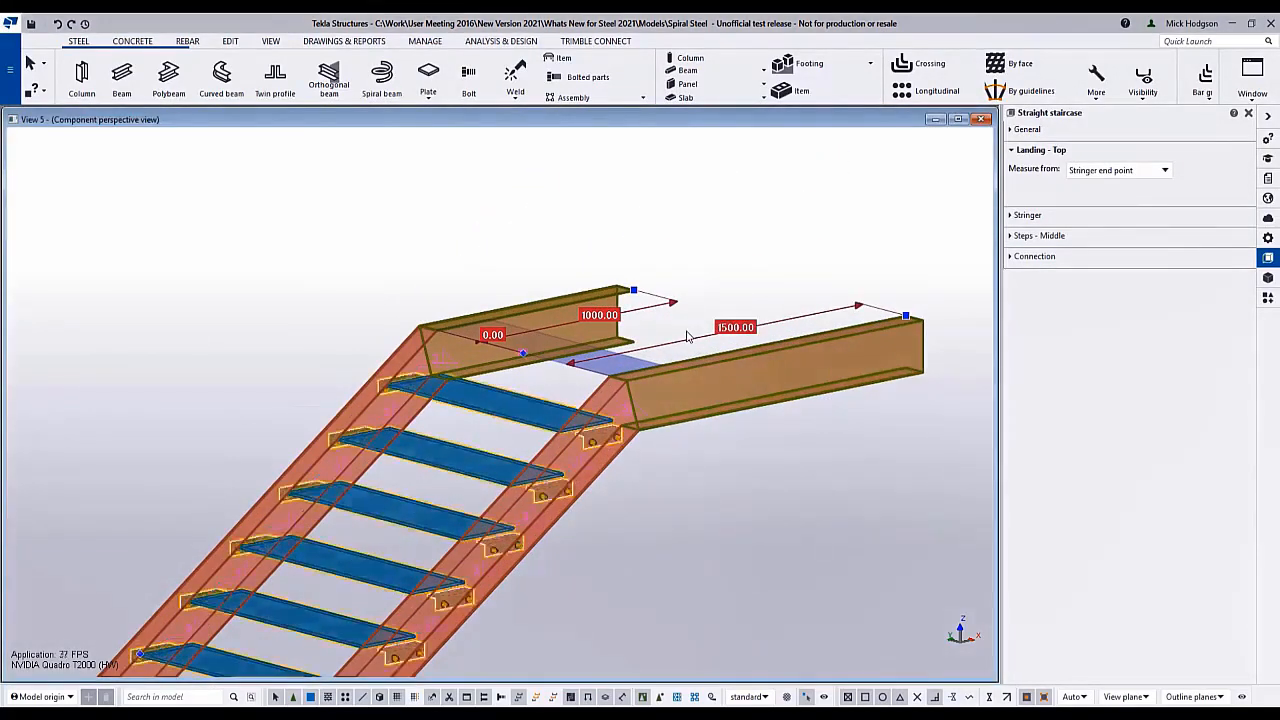
{"action": "left_click", "coordinate": [599, 315]}
{"action": "type", "text": "1500"}
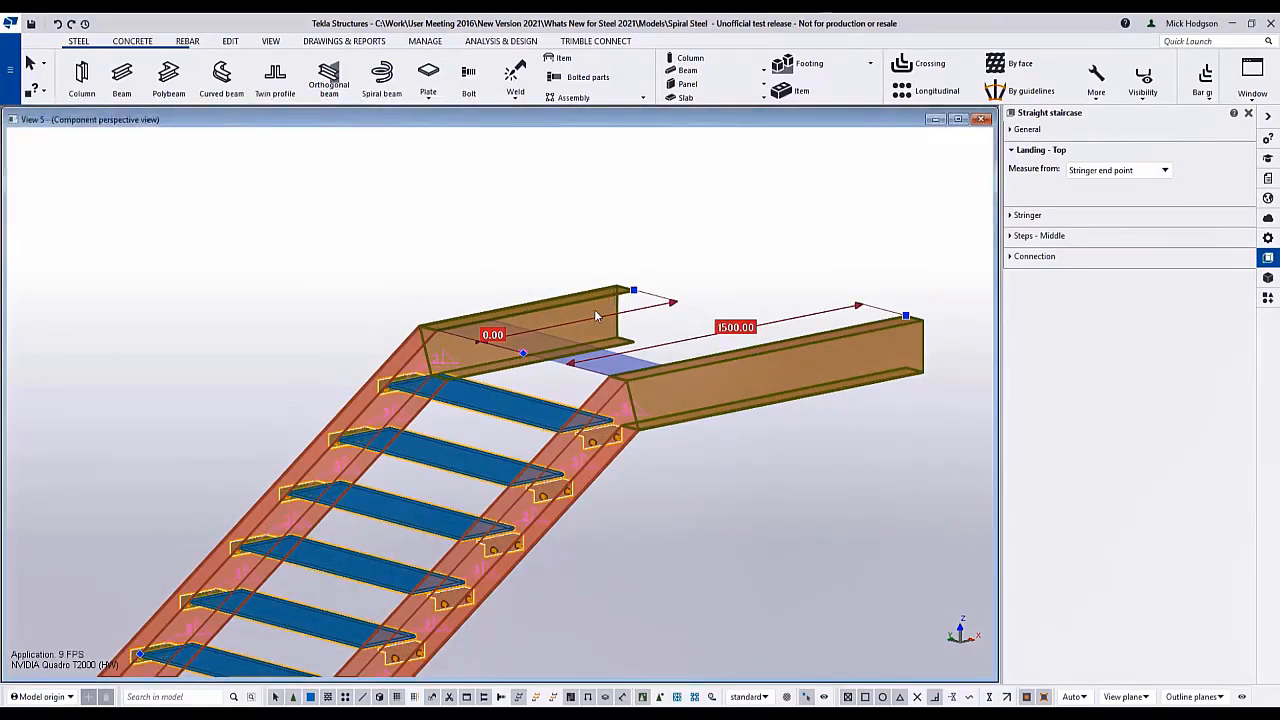
{"action": "key", "text": "Return"}
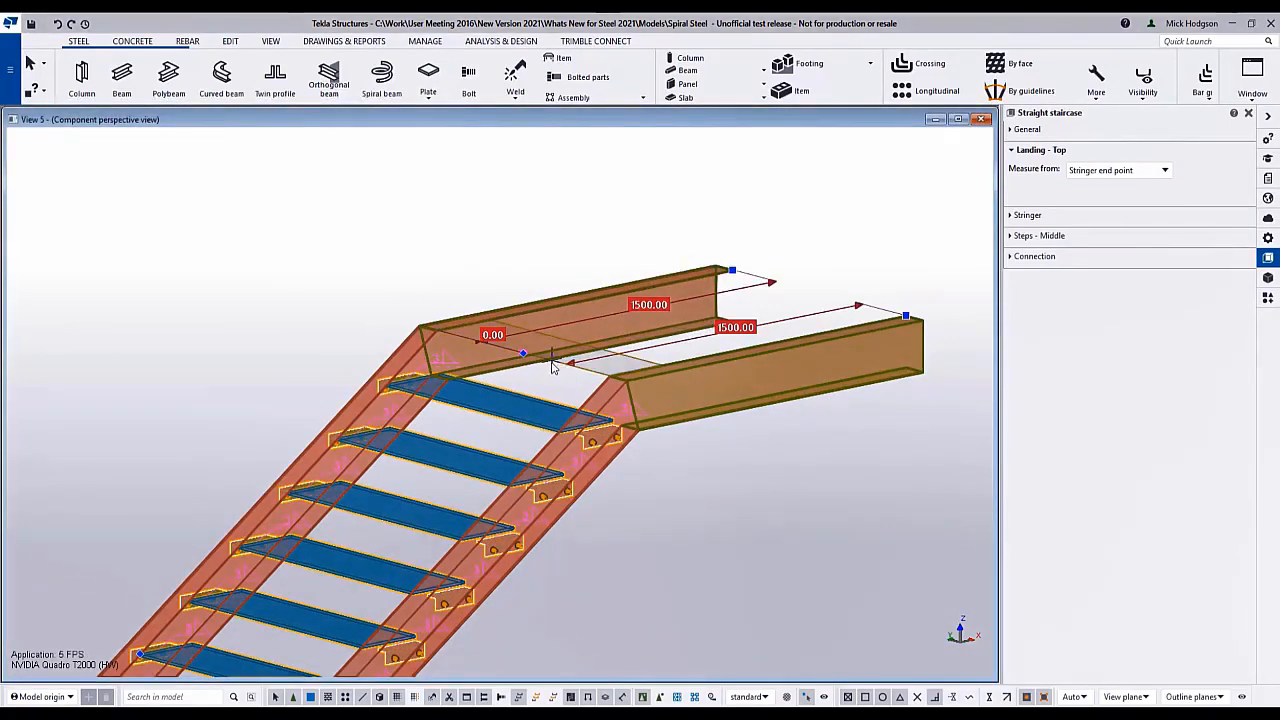
Step: Open the staircase's connection settings and look through the stair components, including Stairs detail (1039), Stairs detail (1038) and Stair Base Detail (1043)
{"action": "left_click", "coordinate": [555, 370]}
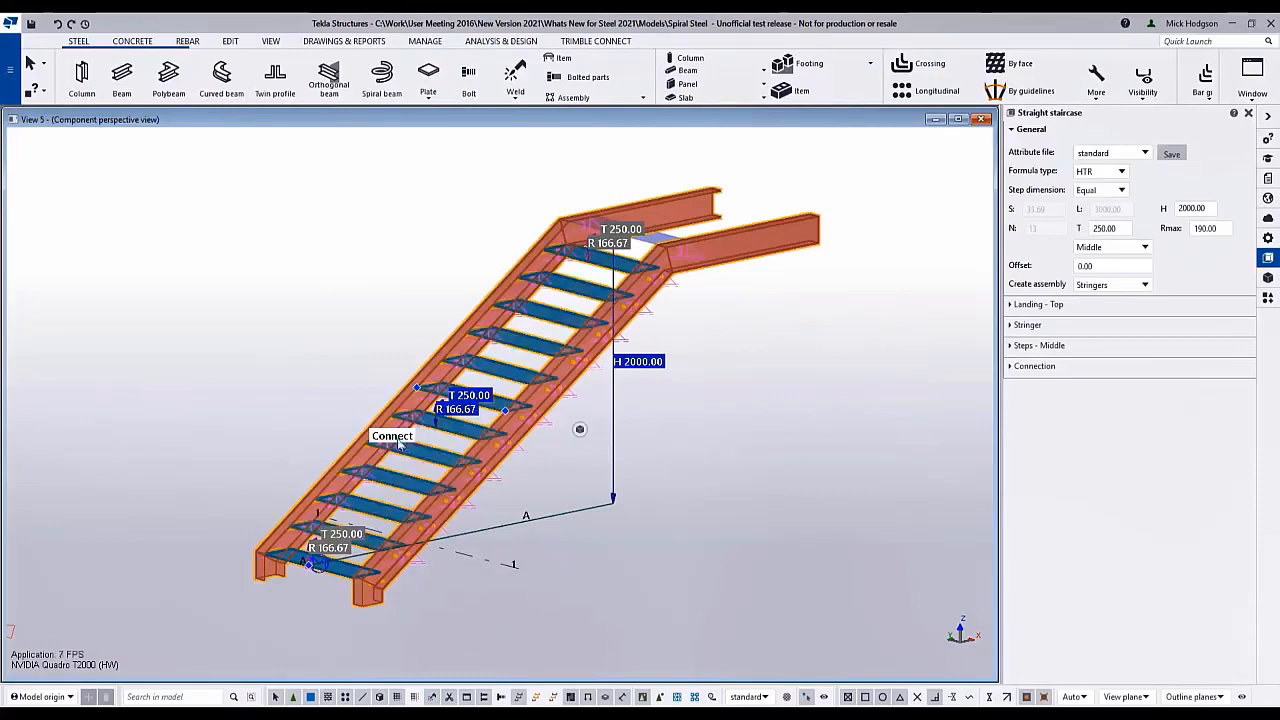
{"action": "left_click", "coordinate": [397, 440]}
{"action": "left_click", "coordinate": [397, 440]}
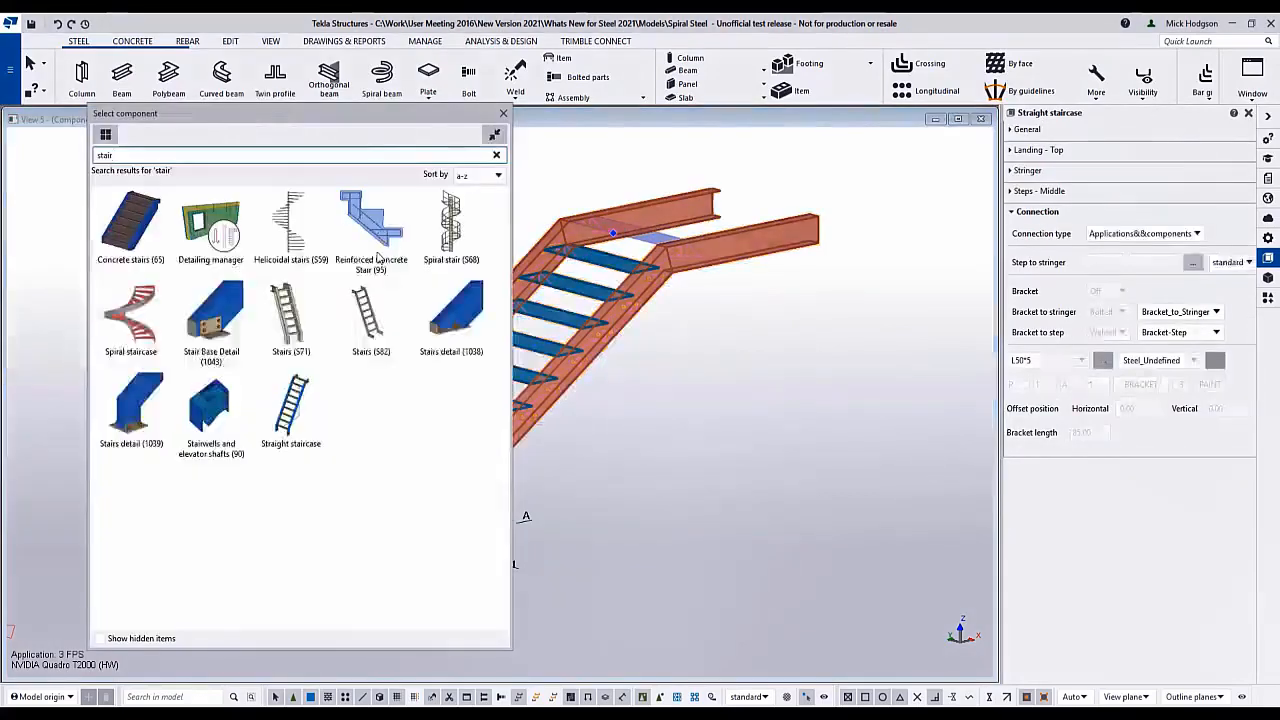
{"action": "left_click", "coordinate": [135, 421]}
{"action": "left_click", "coordinate": [448, 335]}
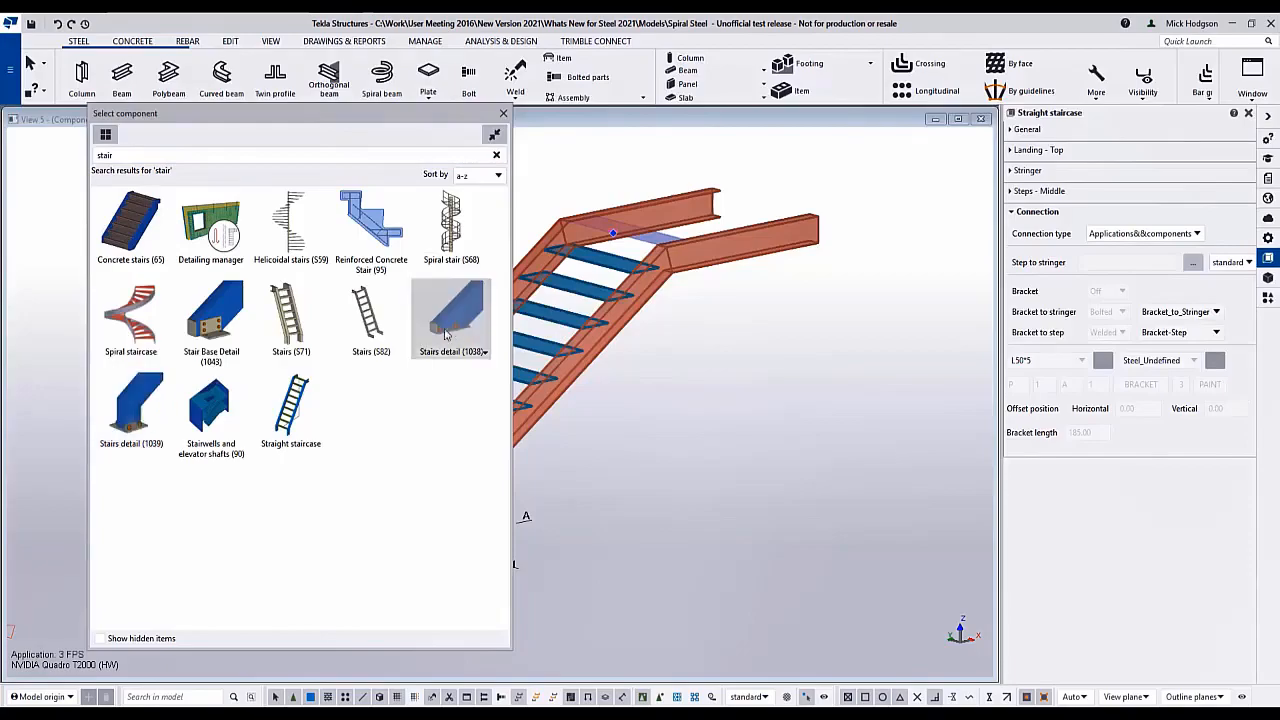
{"action": "left_click", "coordinate": [213, 332]}
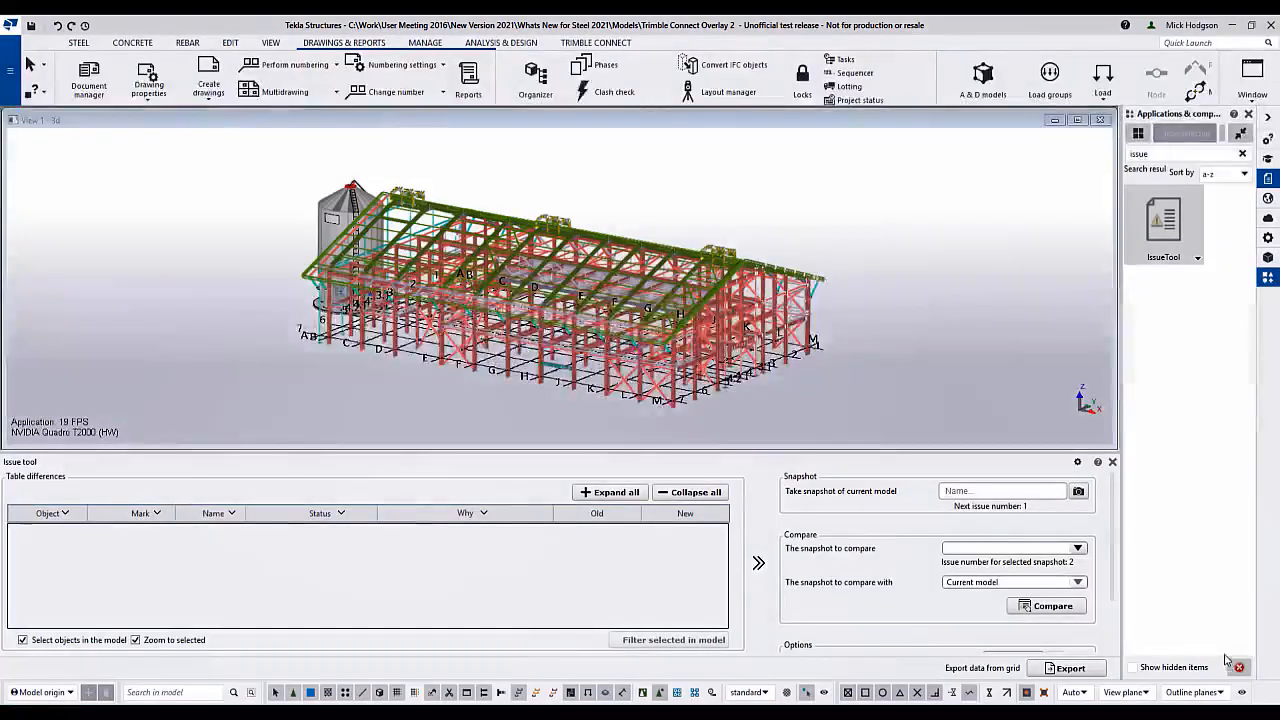
Step: Review the list of all drawings, close it, and take a snapshot of the current model named Issue-1
{"action": "left_click", "coordinate": [88, 78]}
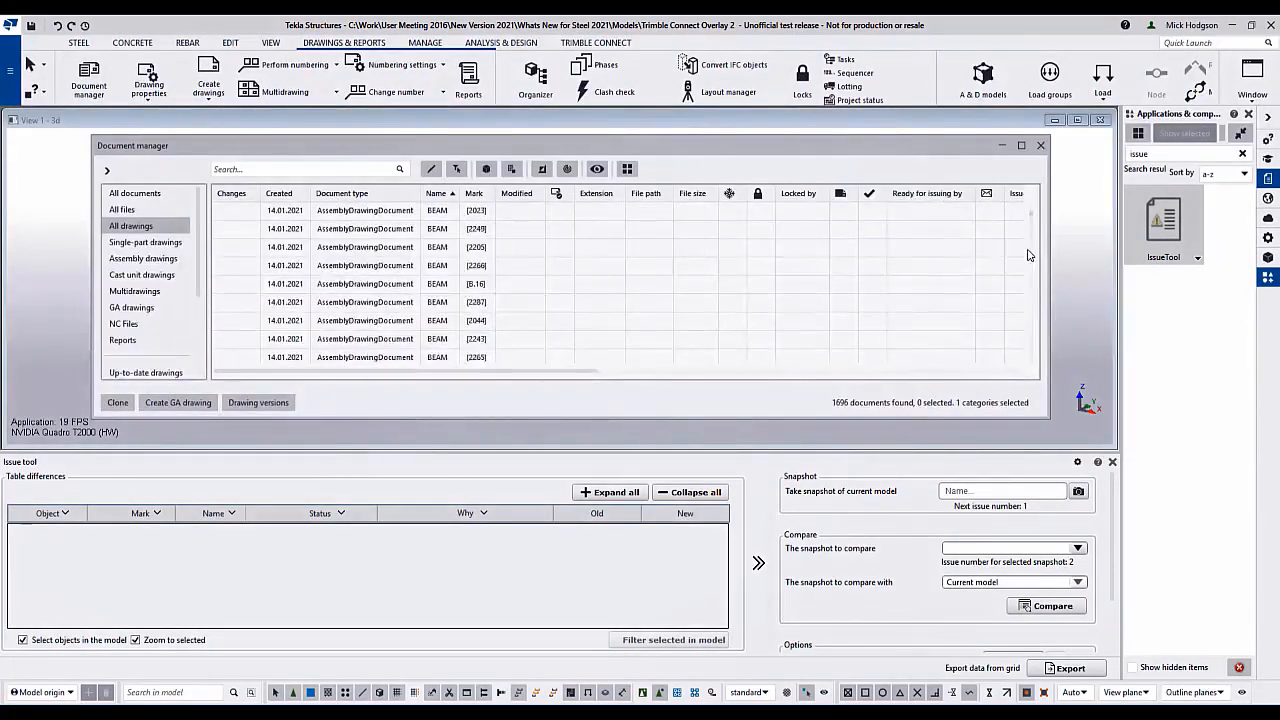
{"action": "left_click", "coordinate": [1040, 145]}
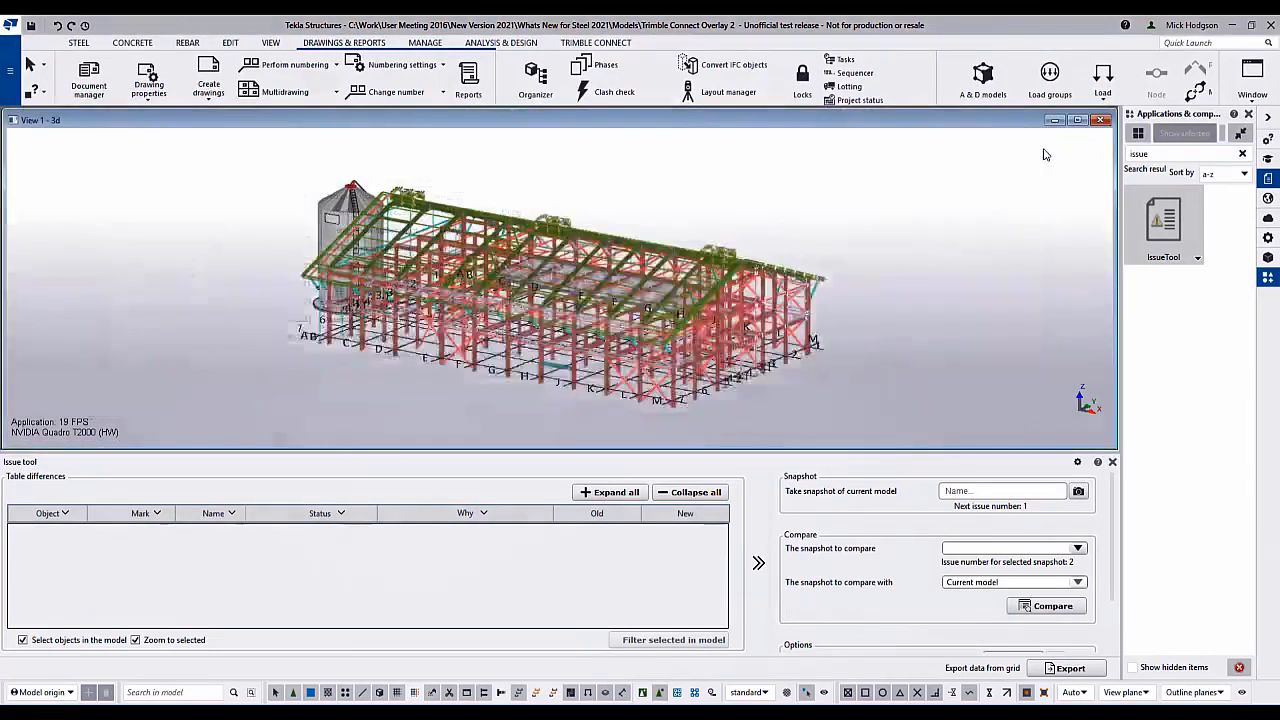
{"action": "left_click", "coordinate": [991, 491]}
{"action": "type", "text": "Issue-1"}
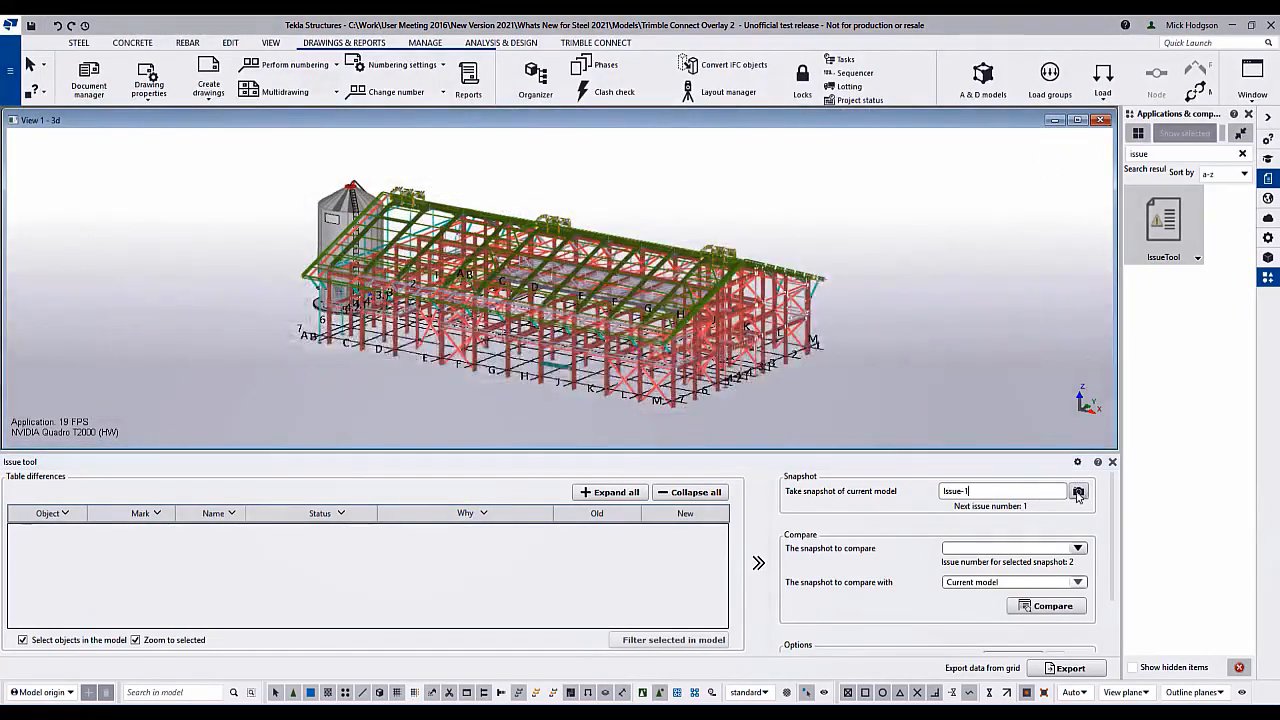
{"action": "left_click", "coordinate": [1078, 492]}
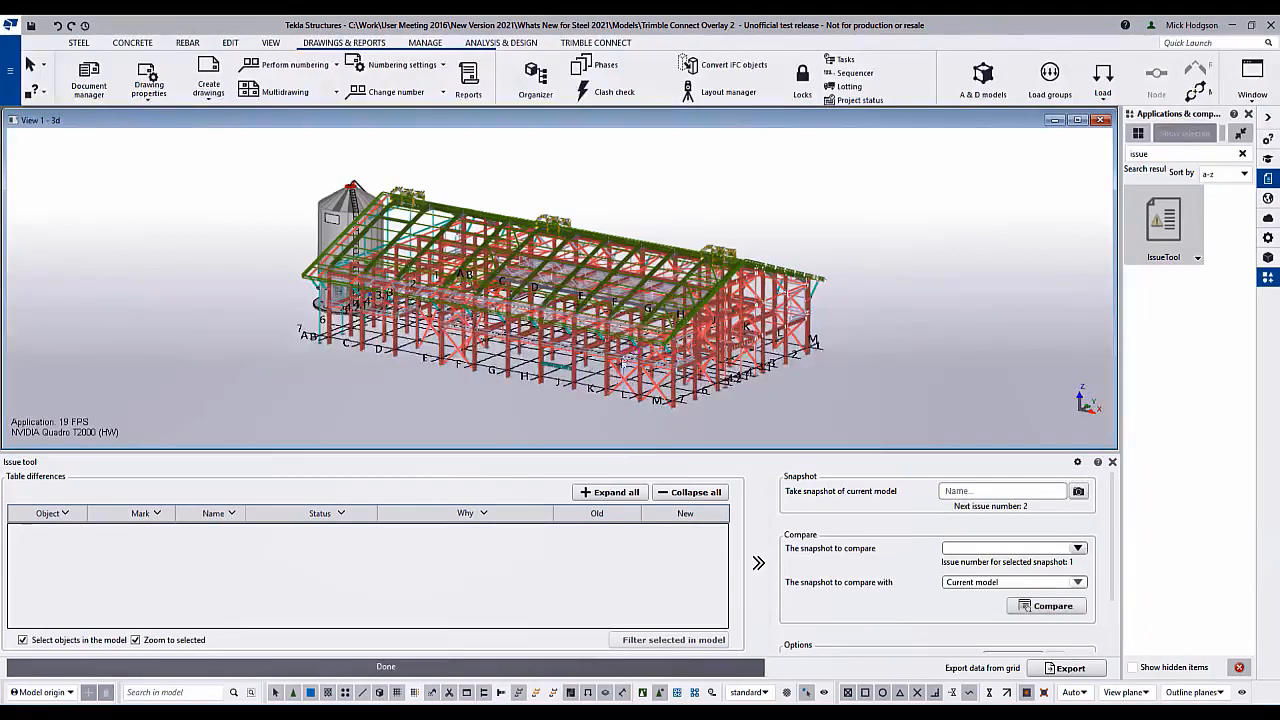
Step: Delete the cross bracing in the bay between grids K and L, and inspect the bolt holes in the perimeter beam's web
{"action": "scroll", "coordinate": [612, 378], "scroll_direction": "up", "scroll_amount": 4}
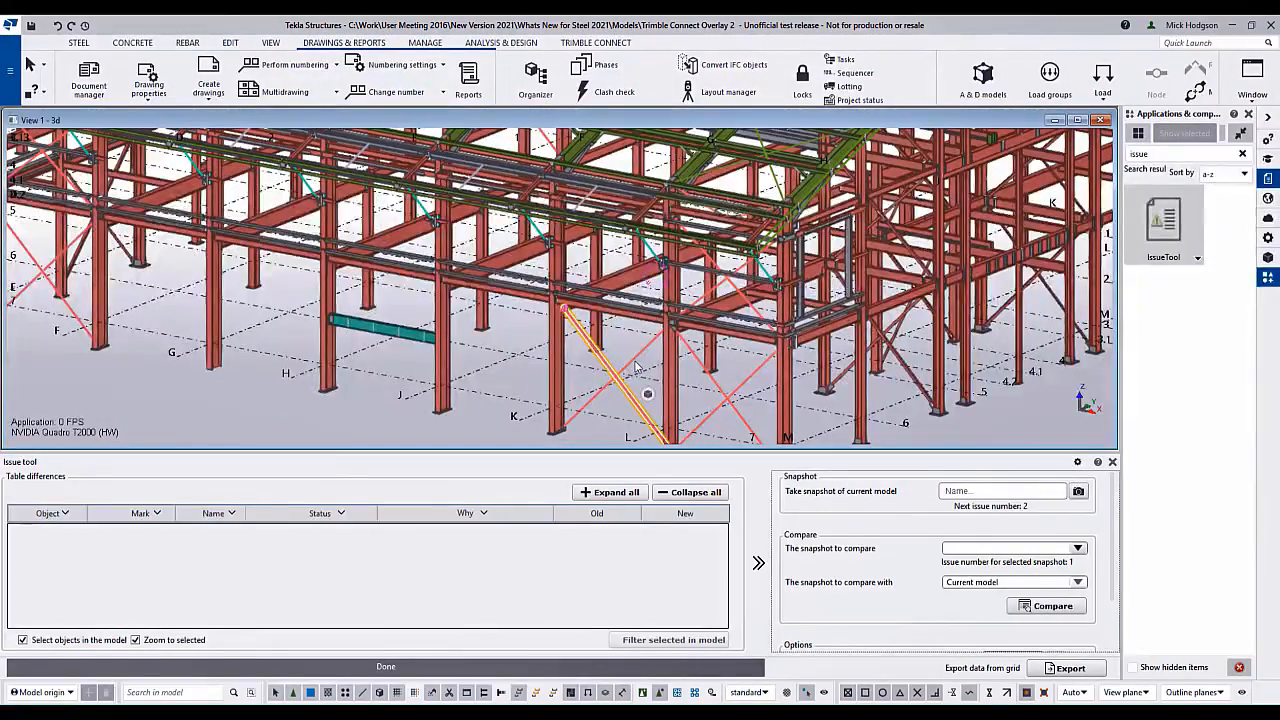
{"action": "left_click", "coordinate": [635, 365]}
{"action": "scroll", "coordinate": [421, 287], "scroll_direction": "up", "scroll_amount": 5}
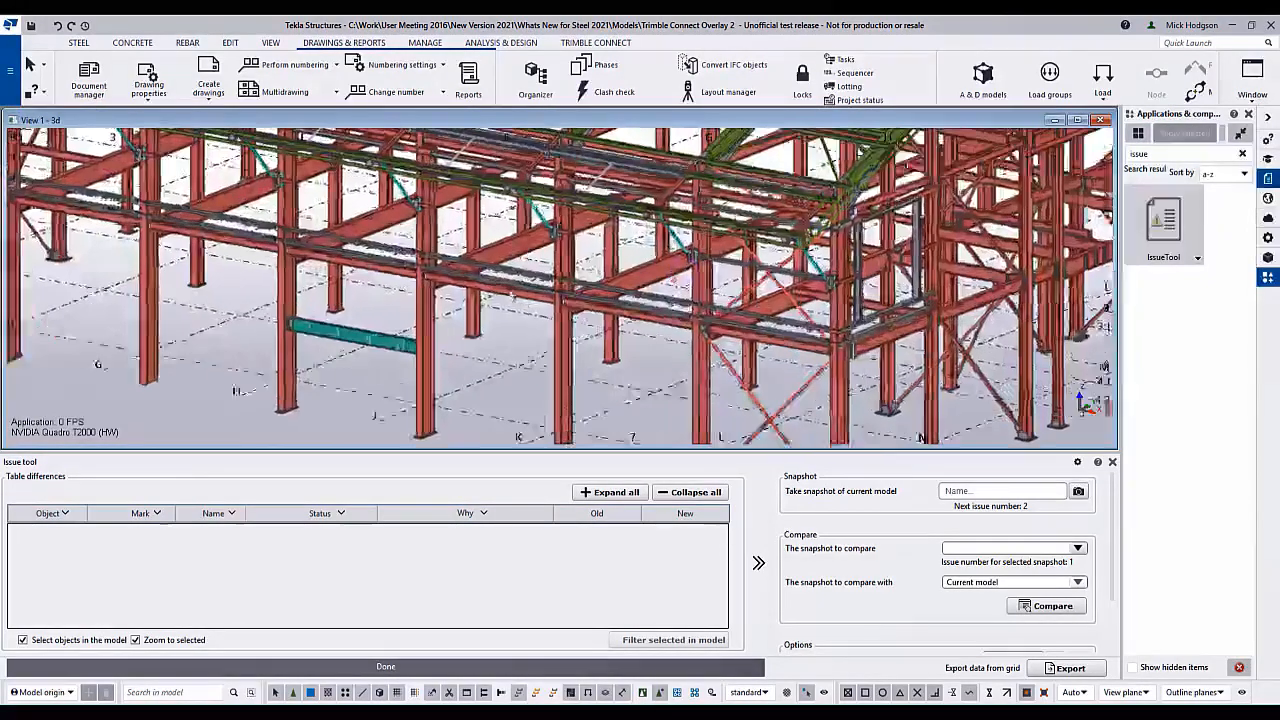
{"action": "scroll", "coordinate": [421, 287], "scroll_direction": "up", "scroll_amount": 4}
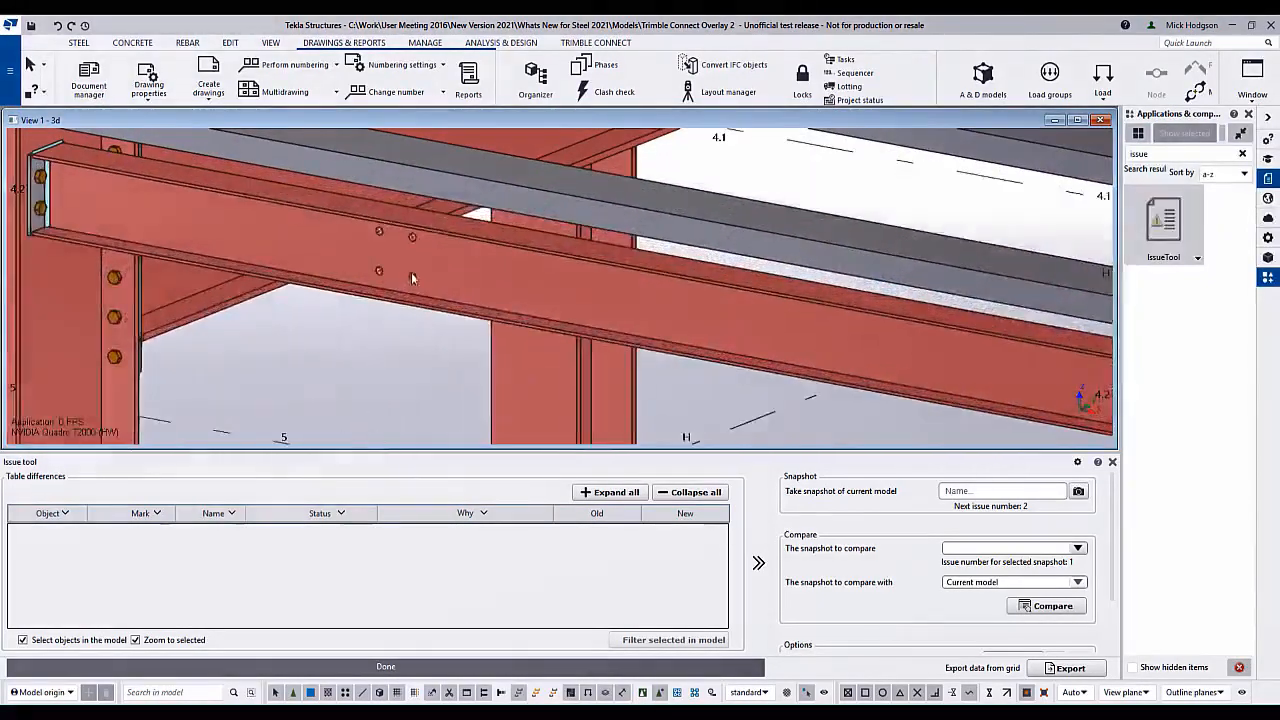
{"action": "scroll", "coordinate": [420, 390], "scroll_direction": "down", "scroll_amount": 5}
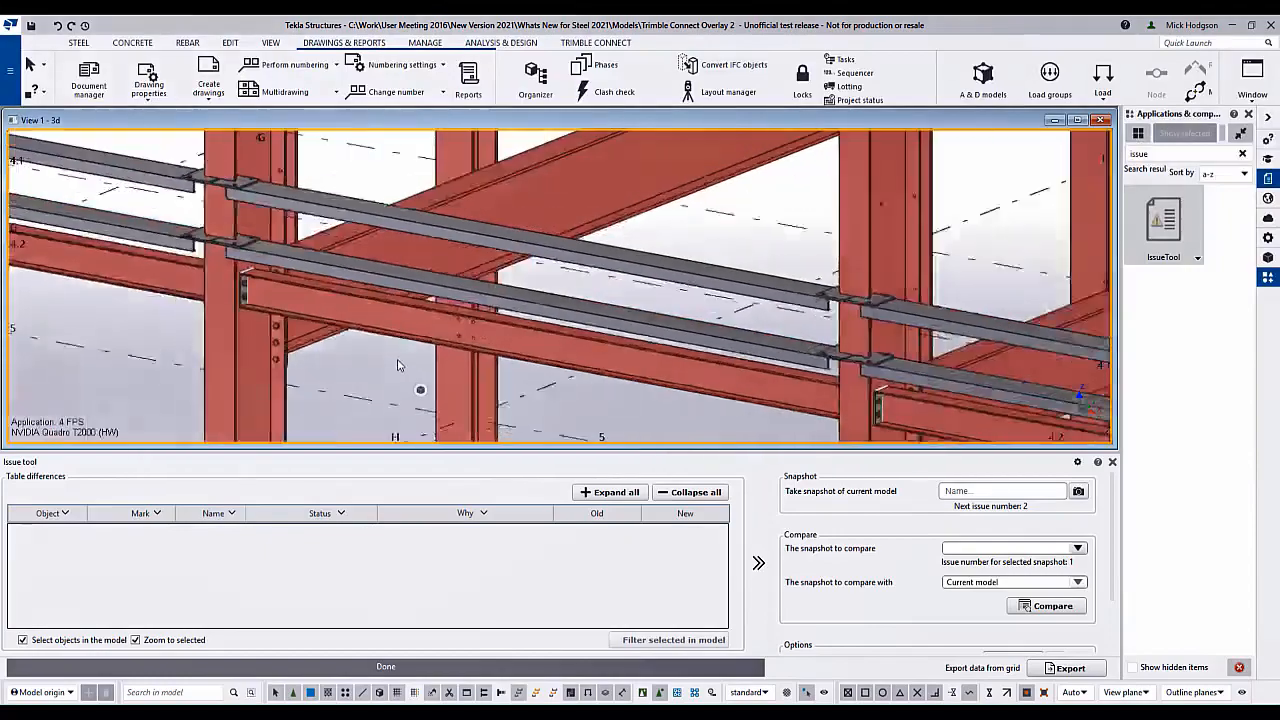
Step: Copy the teal beam between grids H and J into the bay between grids G and H, and open the column base plate on grid K
{"action": "scroll", "coordinate": [677, 265], "scroll_direction": "down", "scroll_amount": 4}
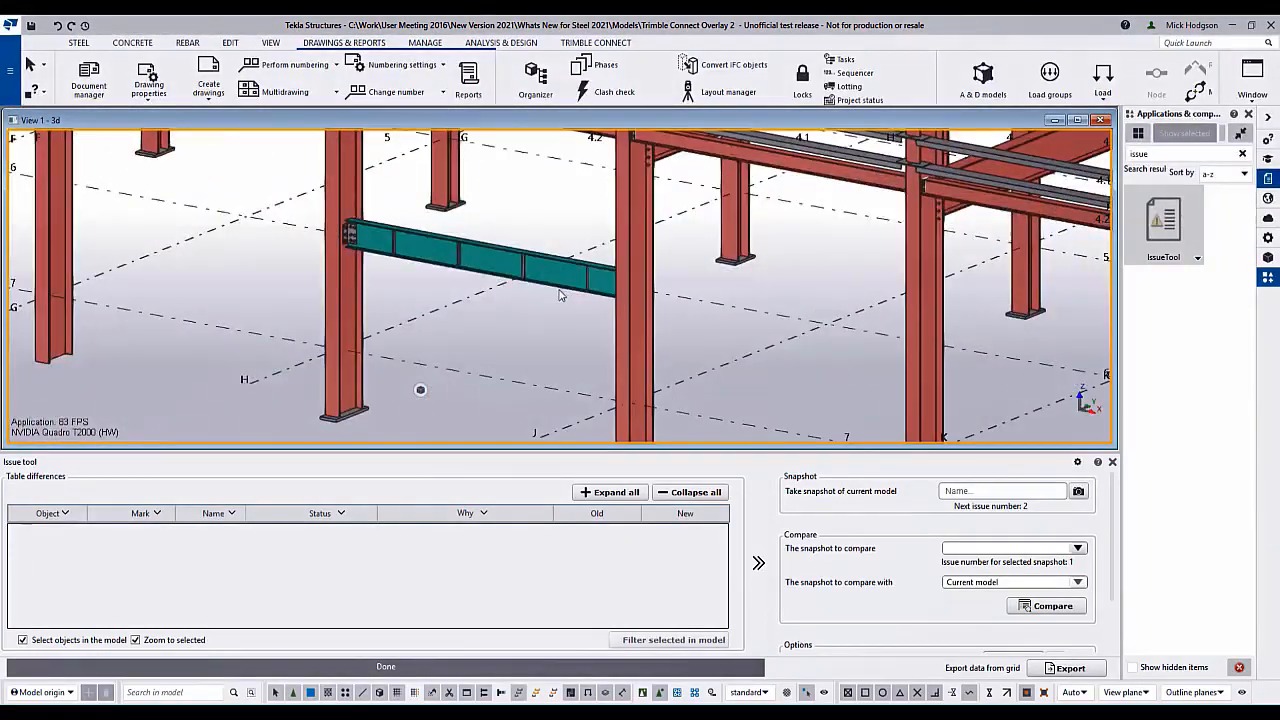
{"action": "scroll", "coordinate": [477, 337], "scroll_direction": "down", "scroll_amount": 8}
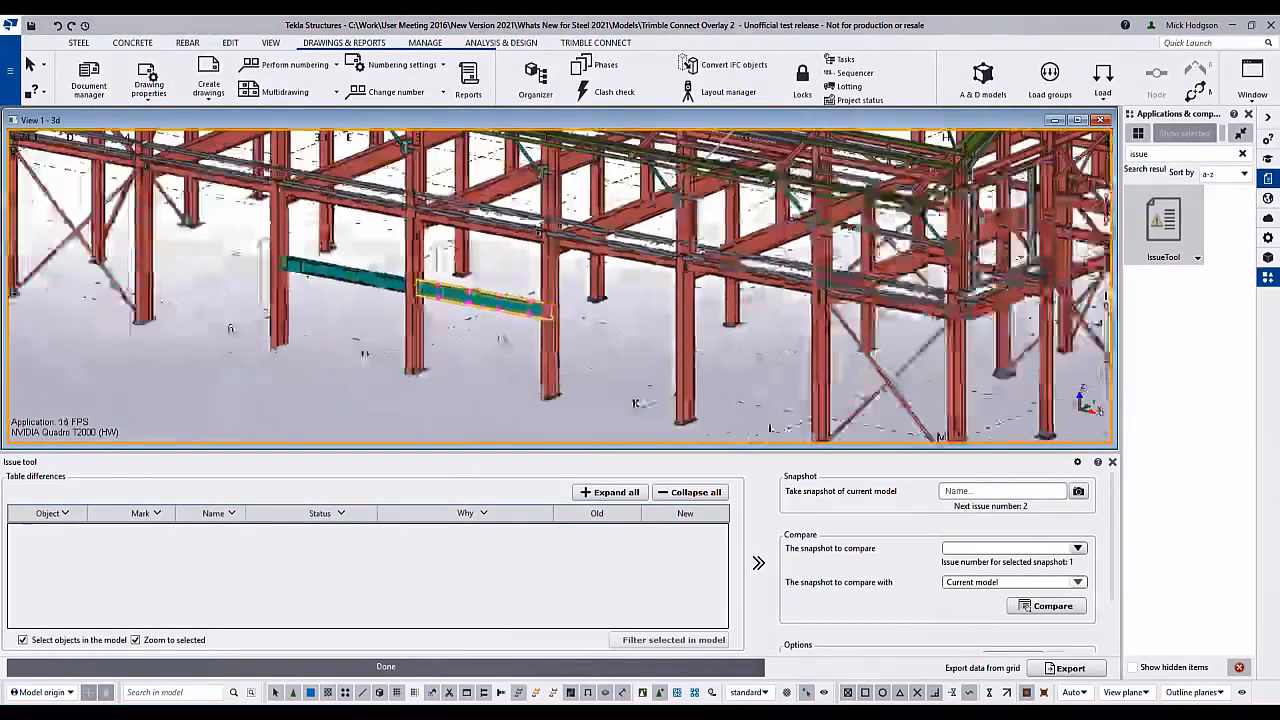
{"action": "scroll", "coordinate": [558, 409], "scroll_direction": "up", "scroll_amount": 10}
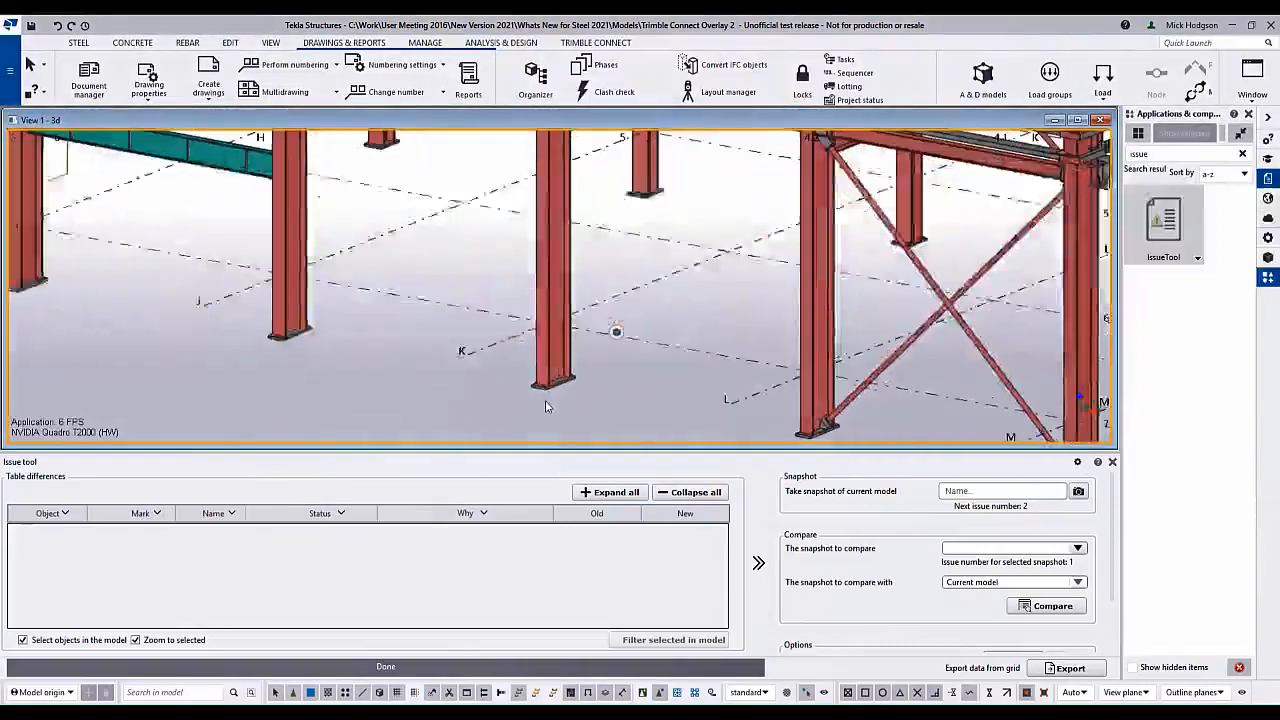
{"action": "scroll", "coordinate": [547, 375], "scroll_direction": "up", "scroll_amount": 2}
{"action": "double_click", "coordinate": [547, 372]}
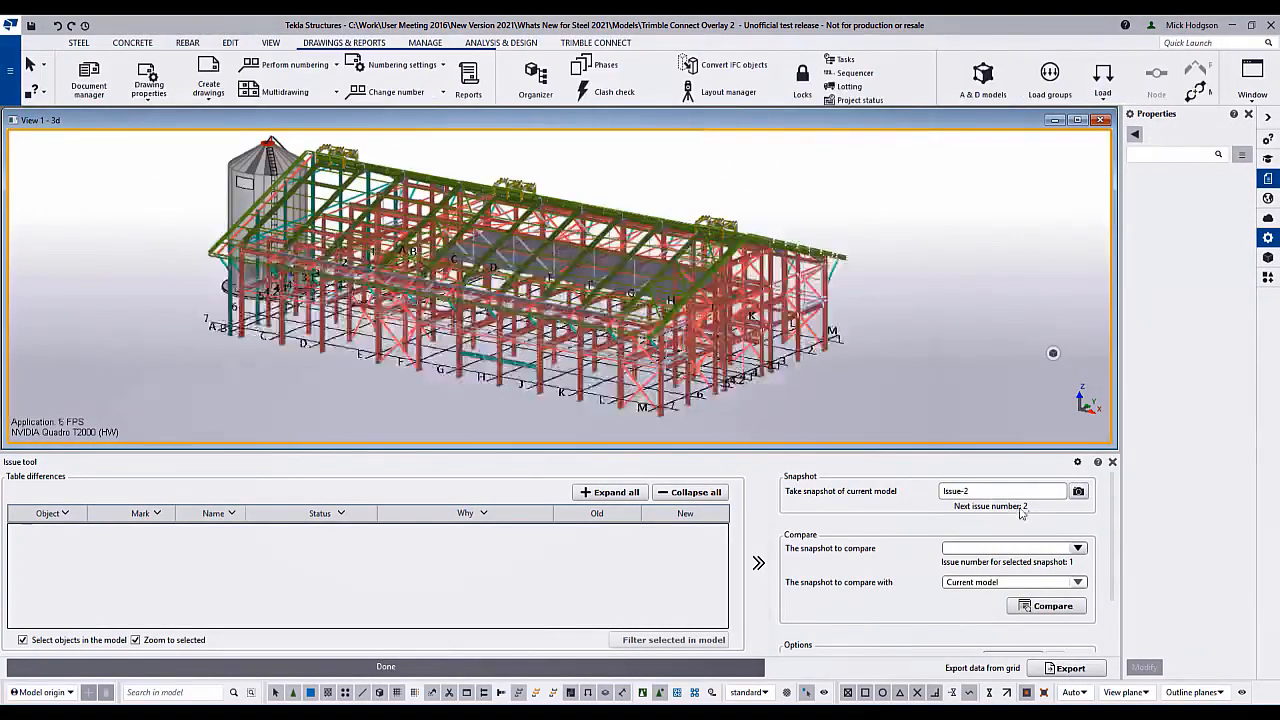
Step: Take a model snapshot named Issue-2, and compare the Issue-1 snapshot with the current model
{"action": "left_click", "coordinate": [1079, 492]}
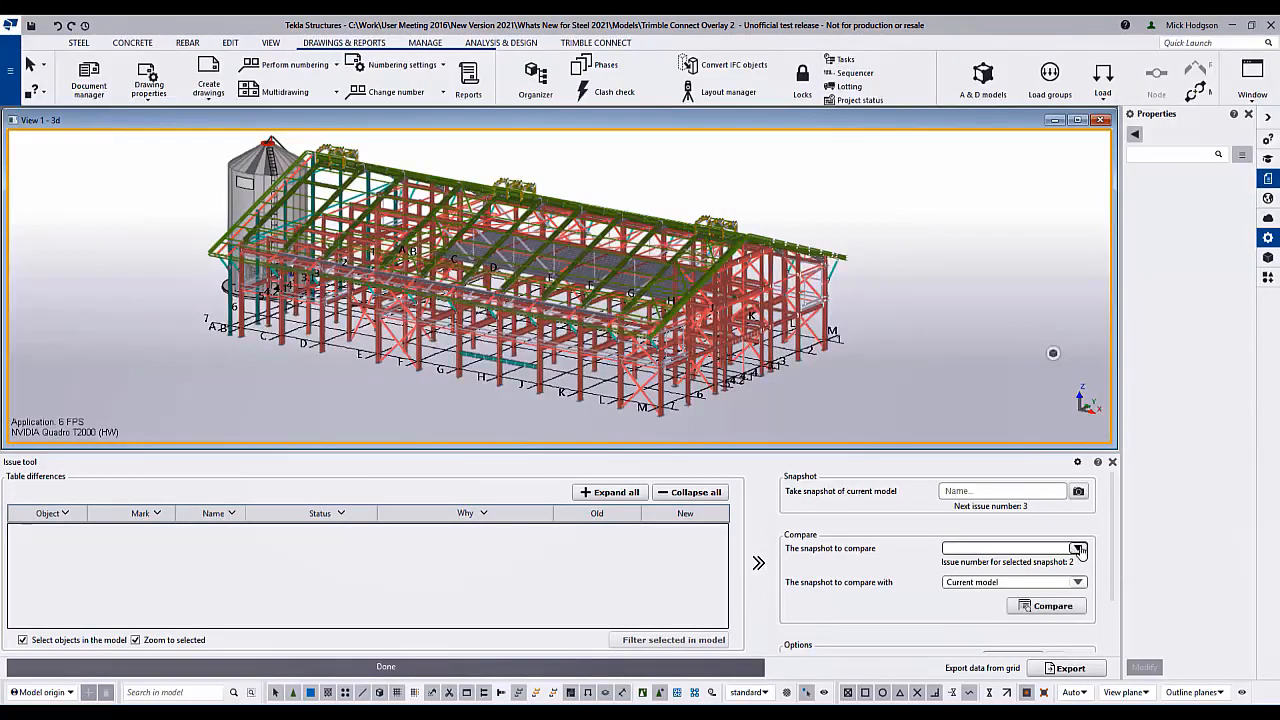
{"action": "left_click", "coordinate": [1077, 549]}
{"action": "left_click", "coordinate": [952, 567]}
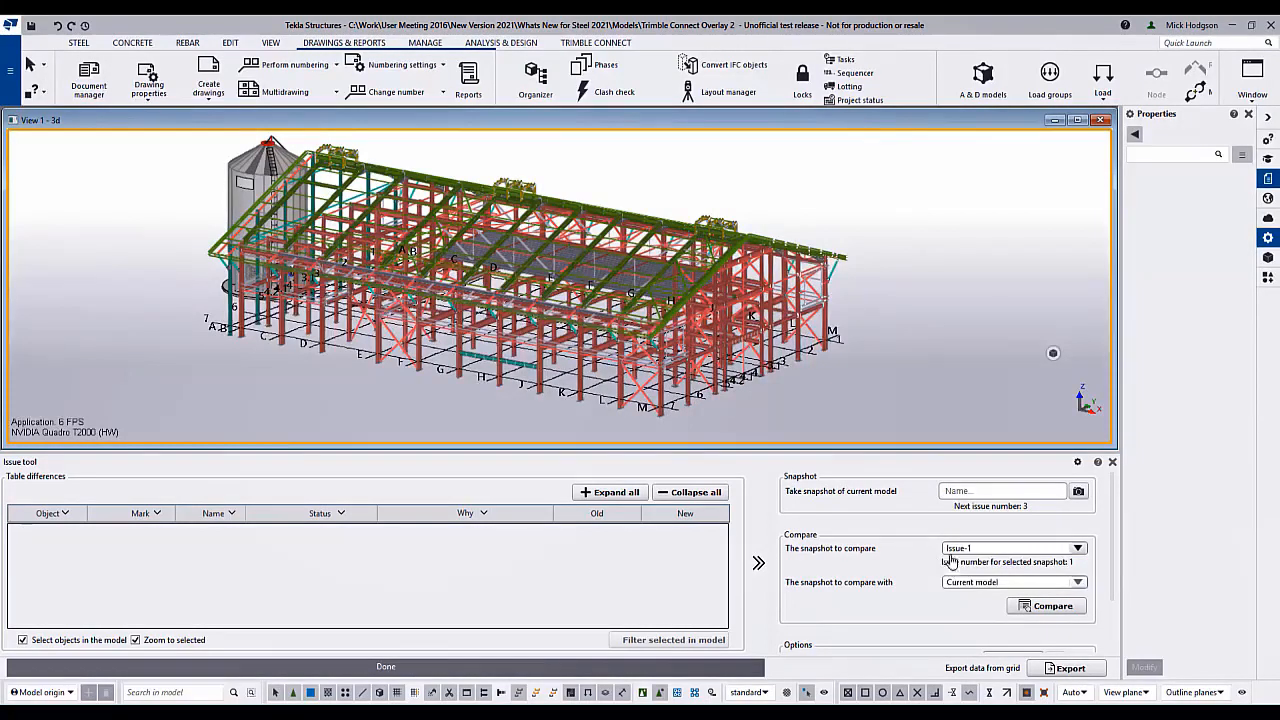
{"action": "left_click", "coordinate": [1040, 606]}
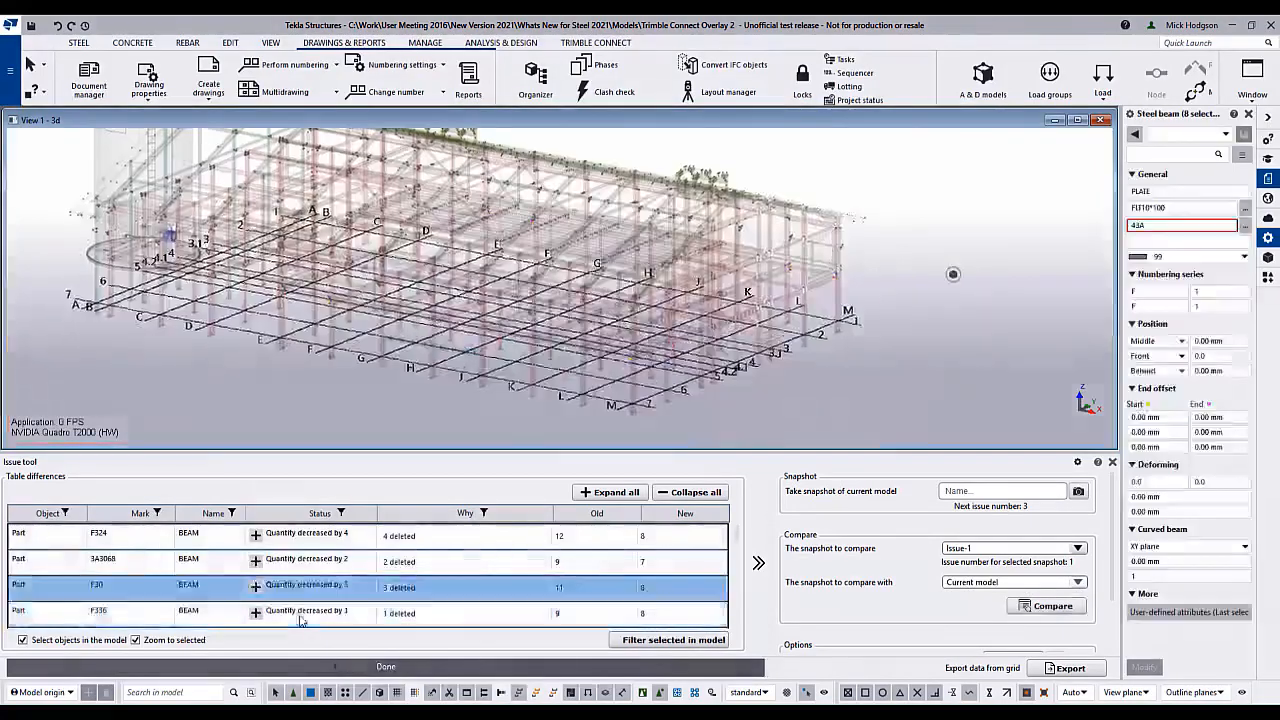
Step: Examine the listed differences in the model, covering the decreased beams, the changed column and beam, and the added plates
{"action": "left_click", "coordinate": [308, 615]}
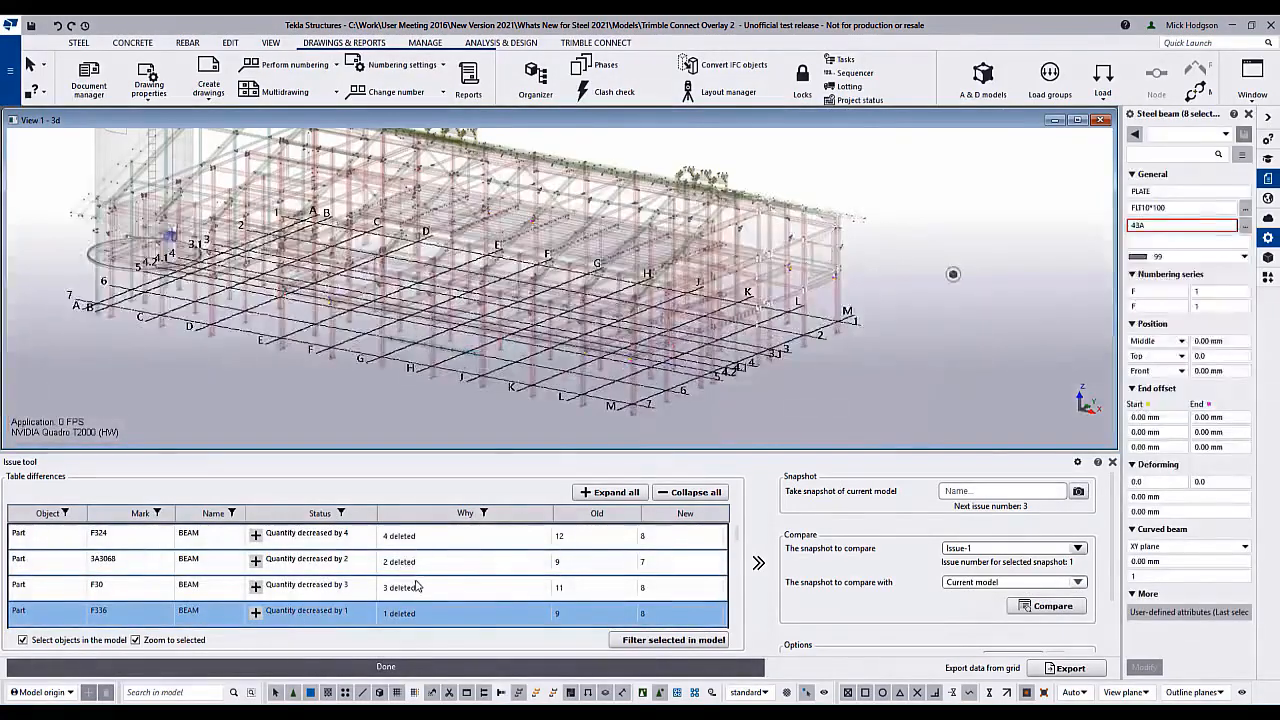
{"action": "left_click", "coordinate": [300, 538]}
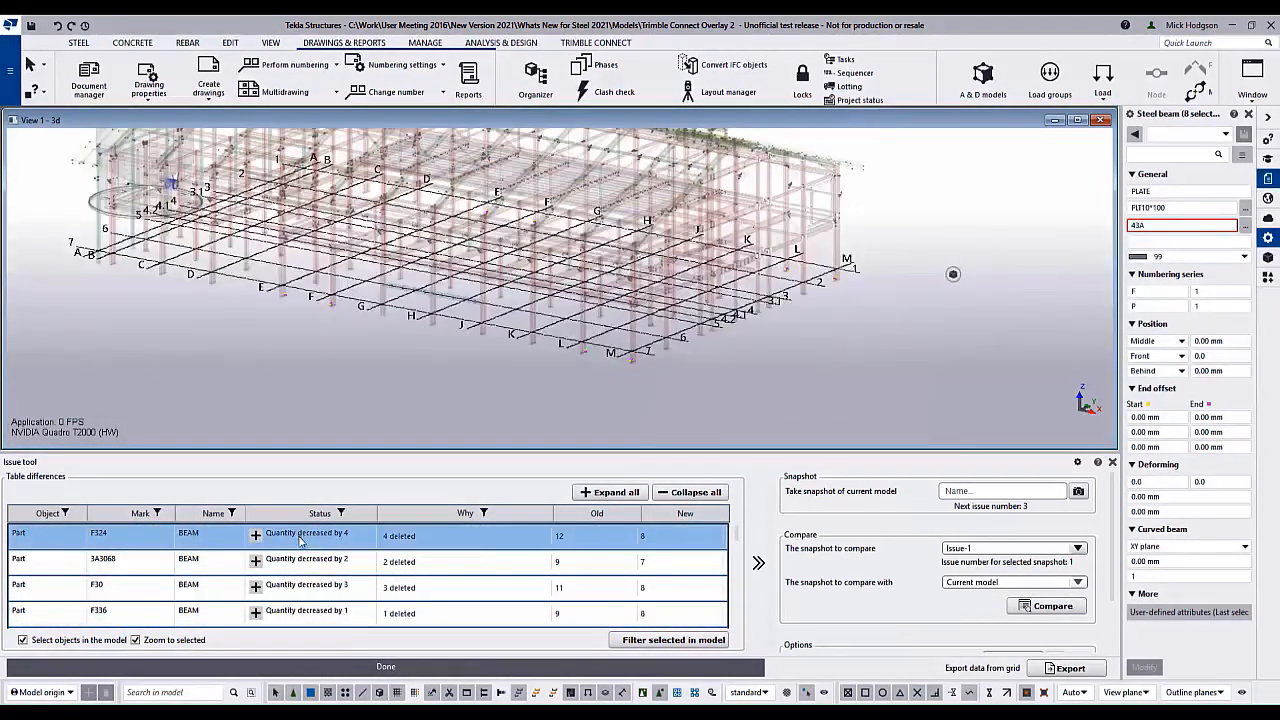
{"action": "left_click", "coordinate": [303, 563]}
{"action": "scroll", "coordinate": [303, 565], "scroll_direction": "down", "scroll_amount": 1}
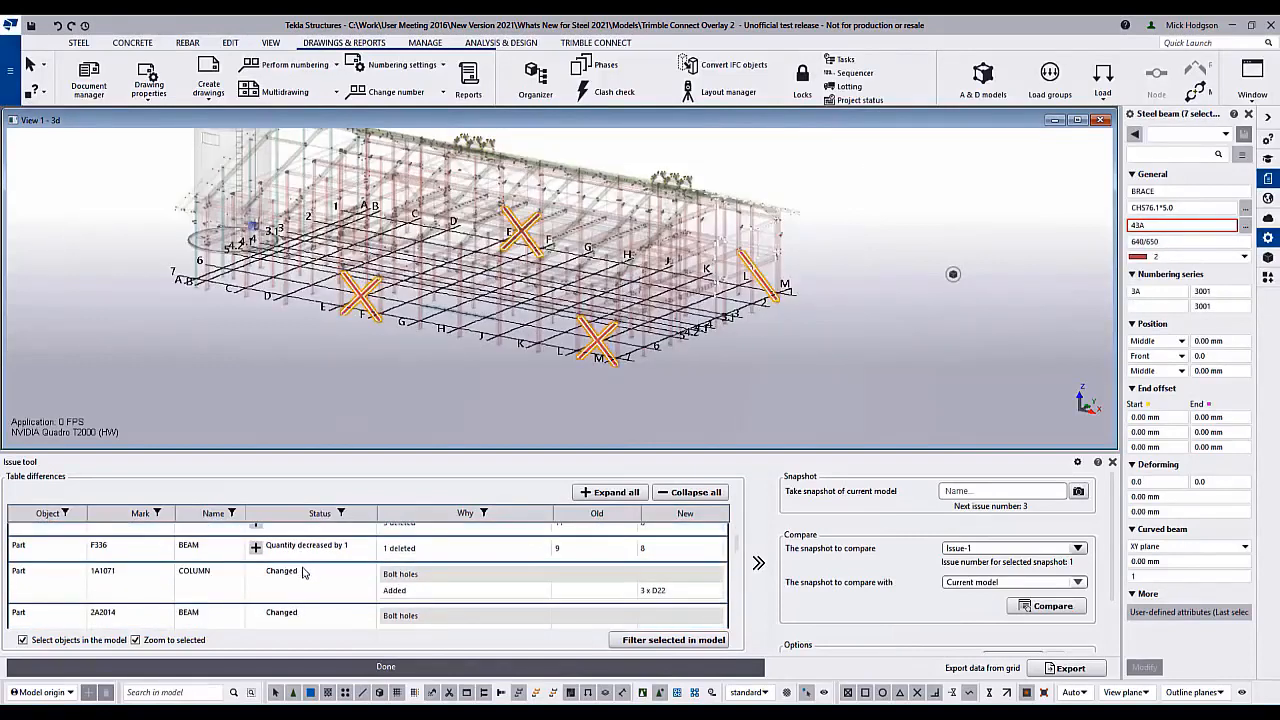
{"action": "left_click", "coordinate": [293, 579]}
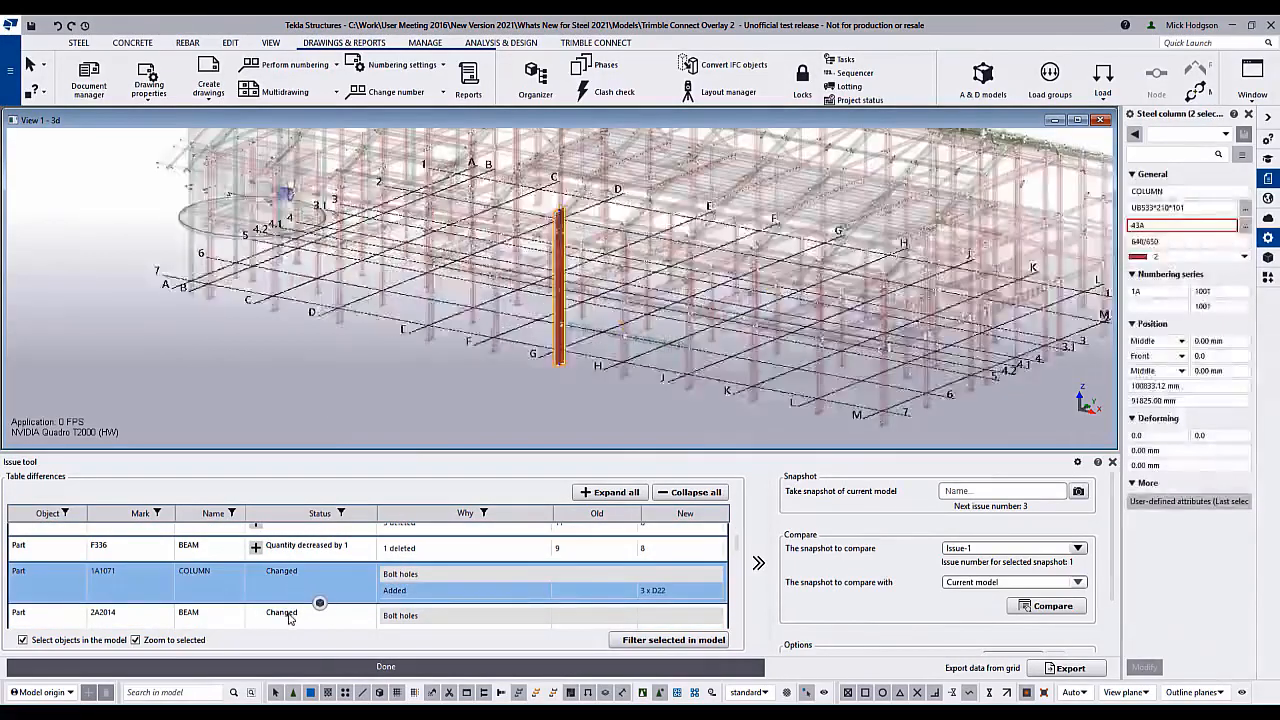
{"action": "left_click", "coordinate": [287, 619]}
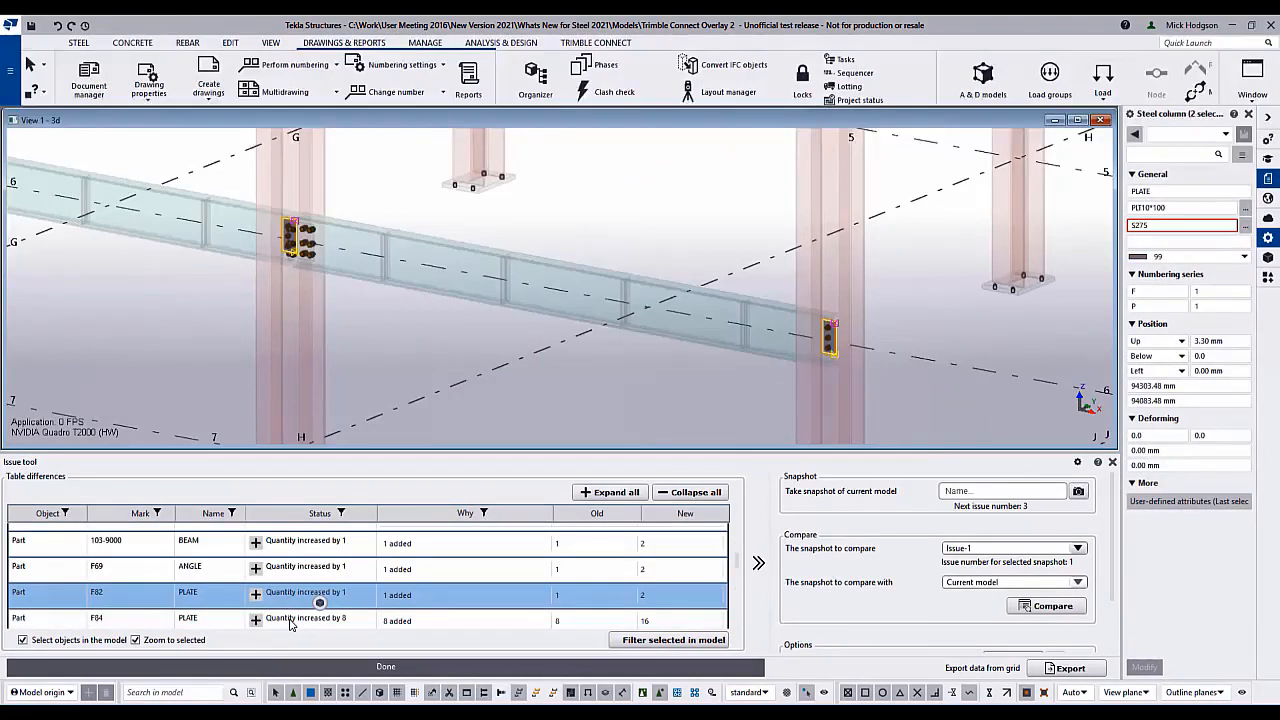
{"action": "left_click", "coordinate": [290, 622]}
{"action": "scroll", "coordinate": [1010, 585], "scroll_direction": "down", "scroll_amount": 2}
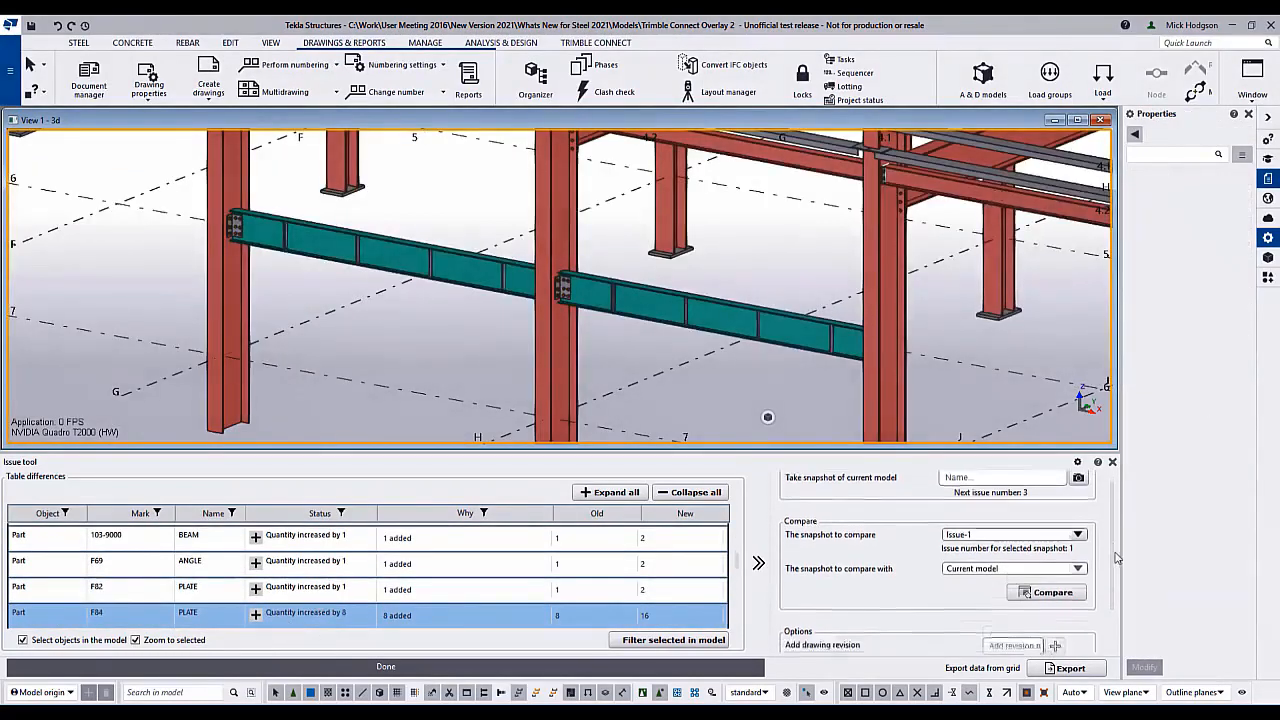
Step: Add drawing revision A for the compared changes, and open the list of all drawings
{"action": "type", "text": "A"}
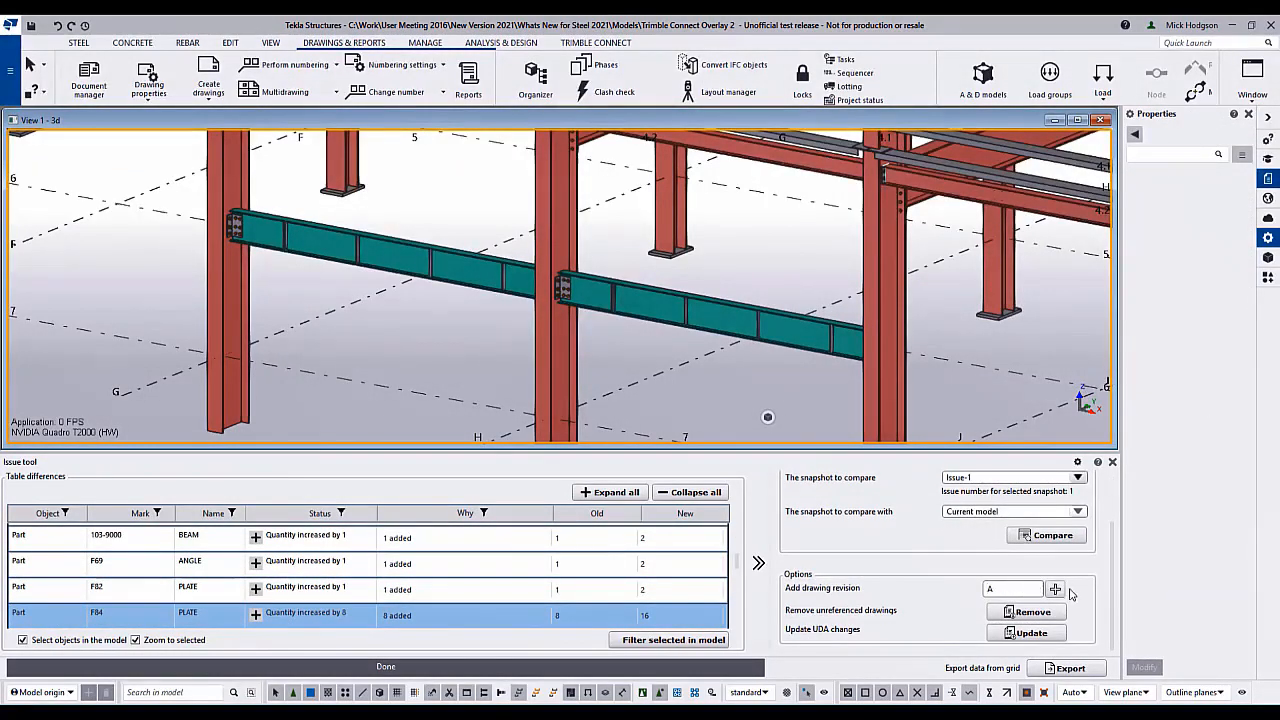
{"action": "left_click", "coordinate": [89, 80]}
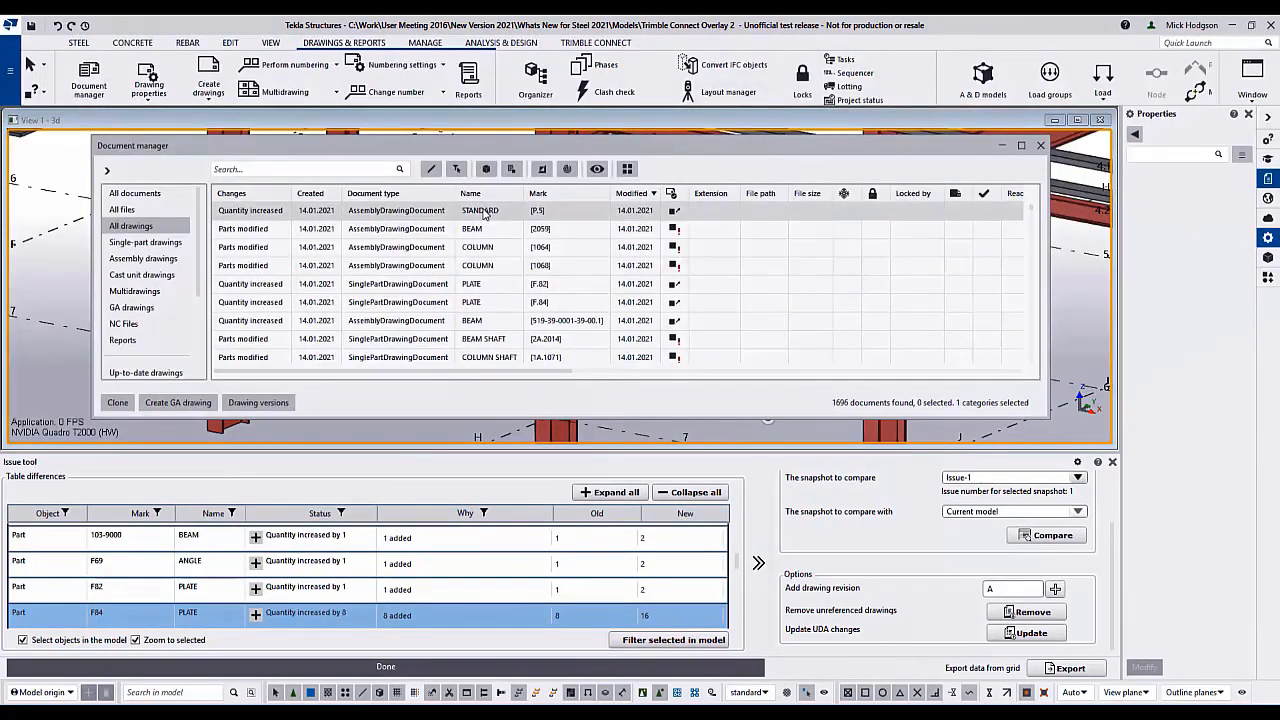
Step: Examine the revision mark in the title blocks of assembly drawings P.5, 2059 and 1064, and return to the model's differences list
{"action": "double_click", "coordinate": [485, 211]}
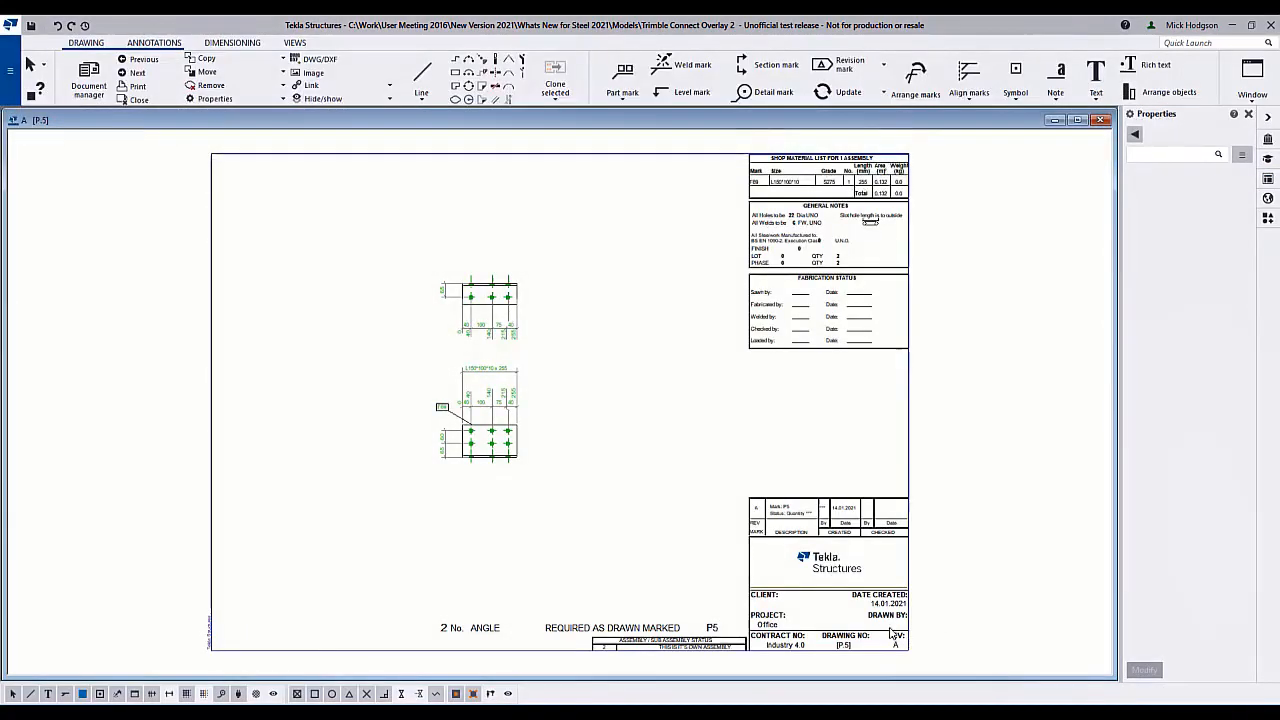
{"action": "scroll", "coordinate": [890, 632], "scroll_direction": "up", "scroll_amount": 9}
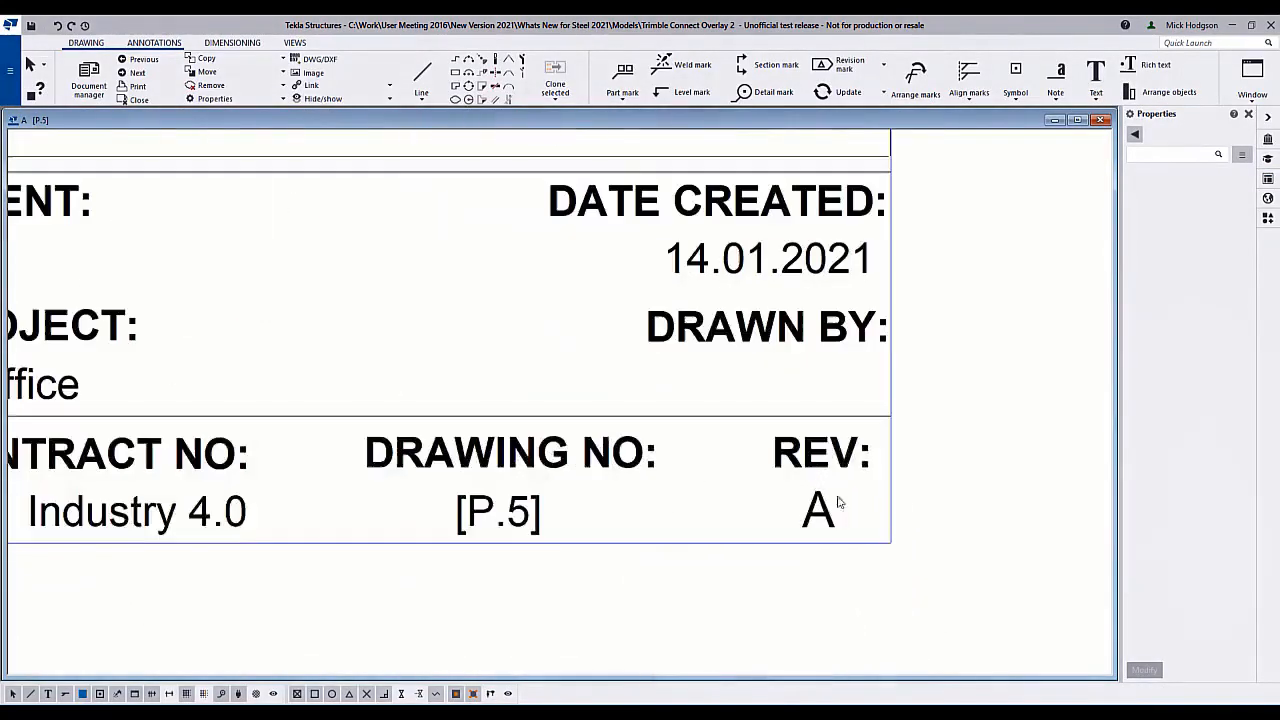
{"action": "scroll", "coordinate": [862, 577], "scroll_direction": "down", "scroll_amount": 2}
{"action": "middle_click_drag", "start_coordinate": [721, 555], "coordinate": [741, 615]}
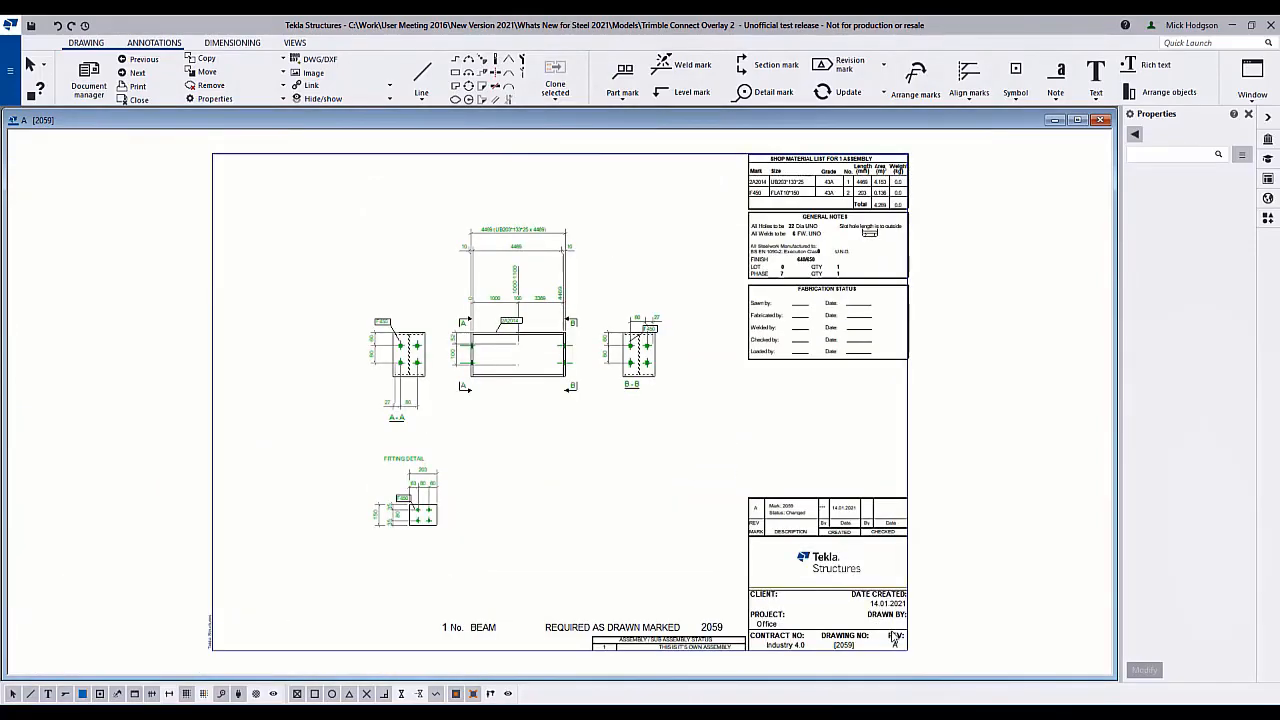
{"action": "scroll", "coordinate": [877, 628], "scroll_direction": "up", "scroll_amount": 5}
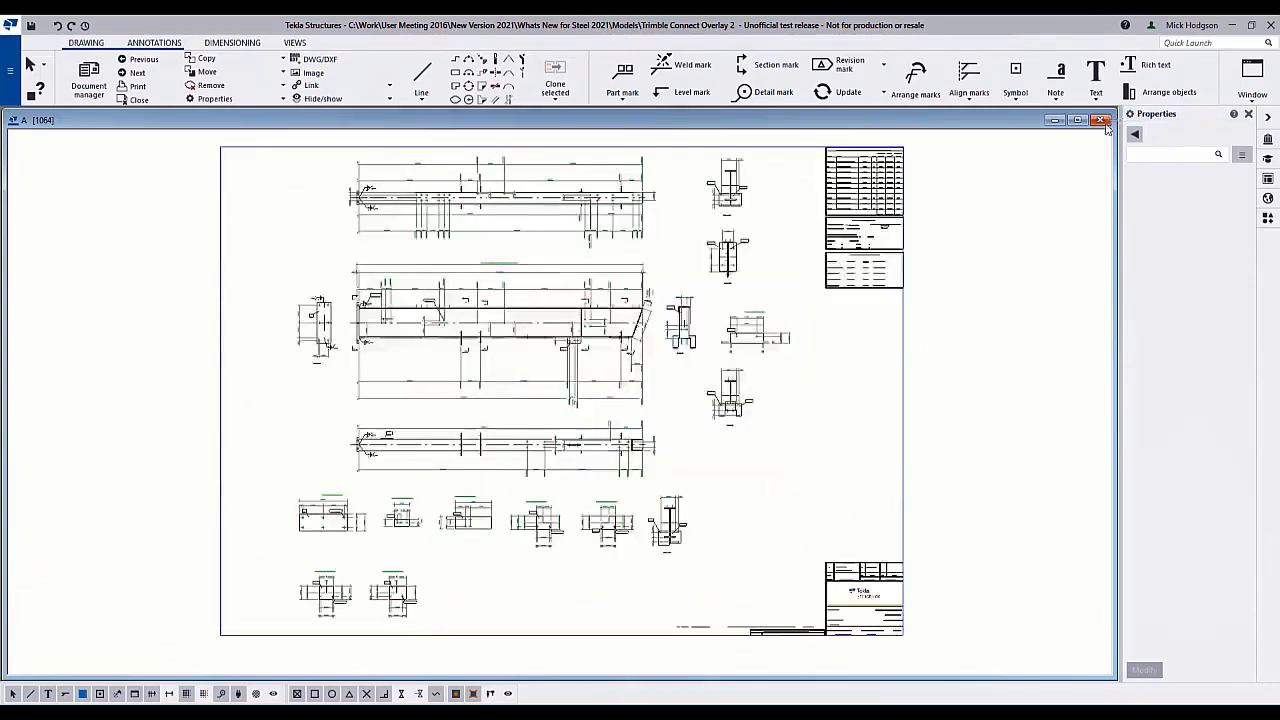
{"action": "left_click", "coordinate": [1101, 120]}
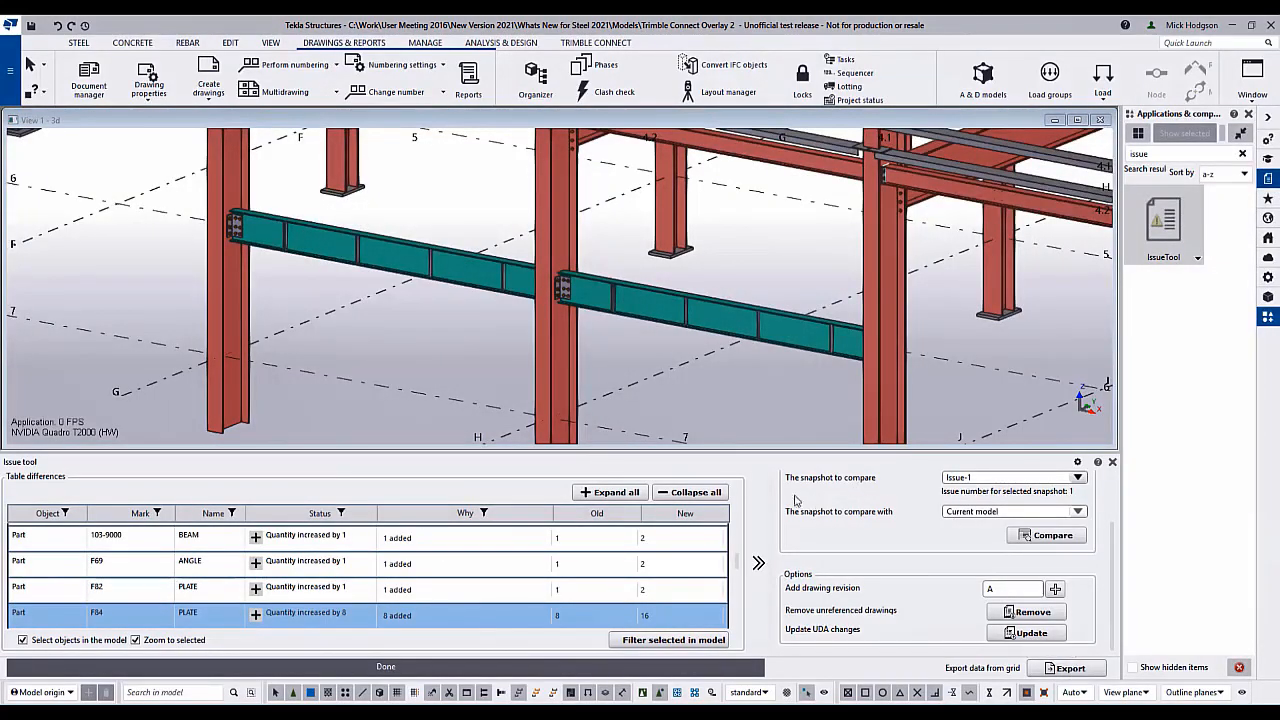
{"action": "scroll", "coordinate": [741, 516], "scroll_direction": "down", "scroll_amount": 3}
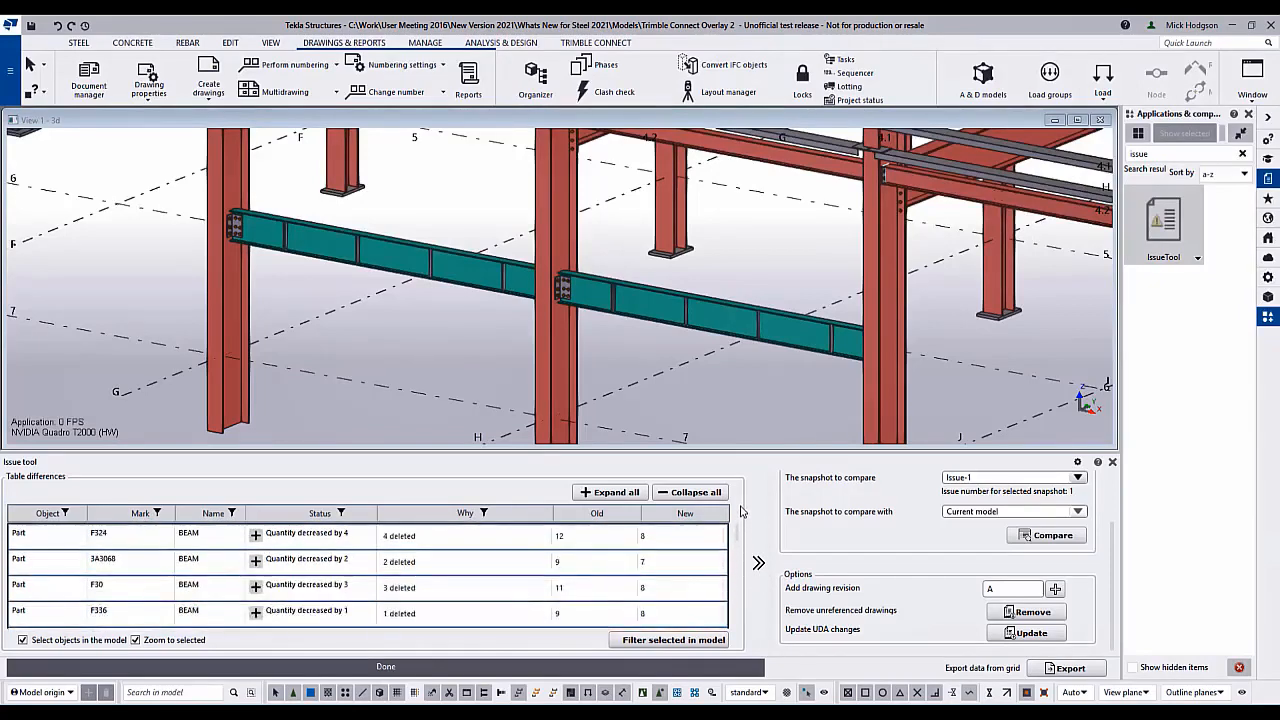
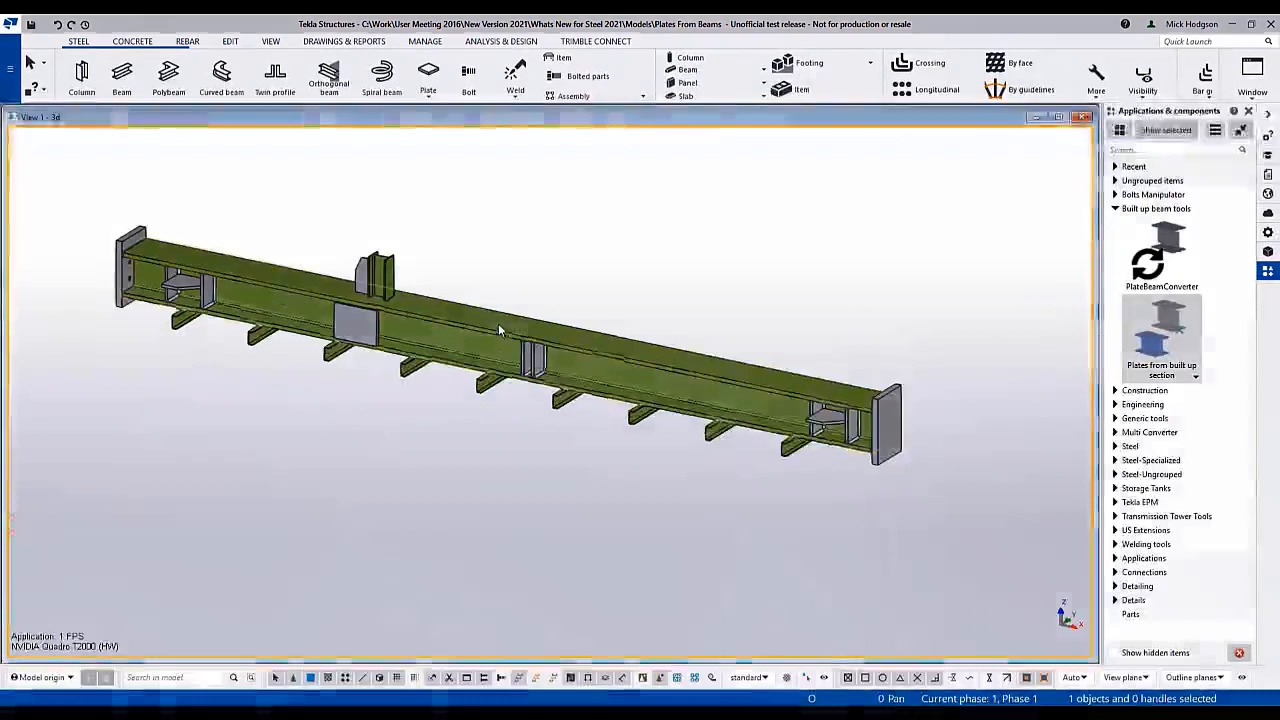
Step: Check the profiles of the main beam, the short post on its upper flange and one of the channel brackets
{"action": "left_click", "coordinate": [422, 362]}
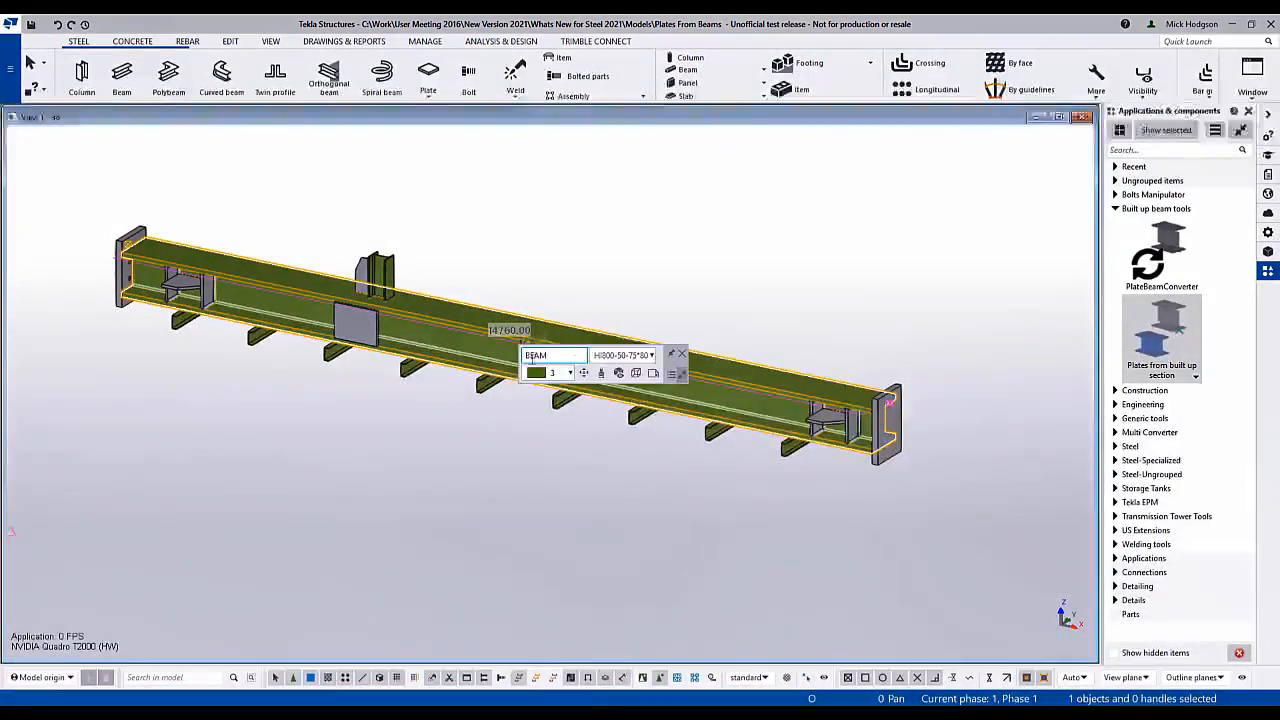
{"action": "left_click", "coordinate": [377, 273]}
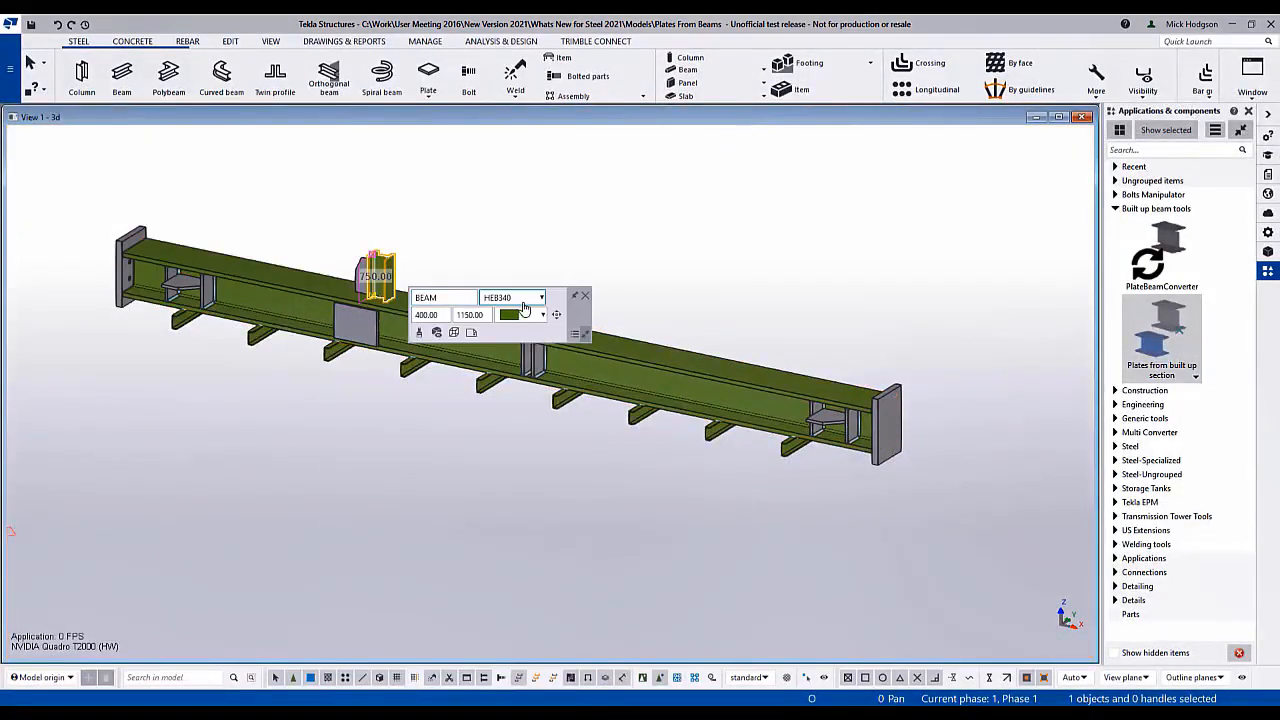
{"action": "left_click", "coordinate": [454, 414]}
{"action": "left_click", "coordinate": [484, 388]}
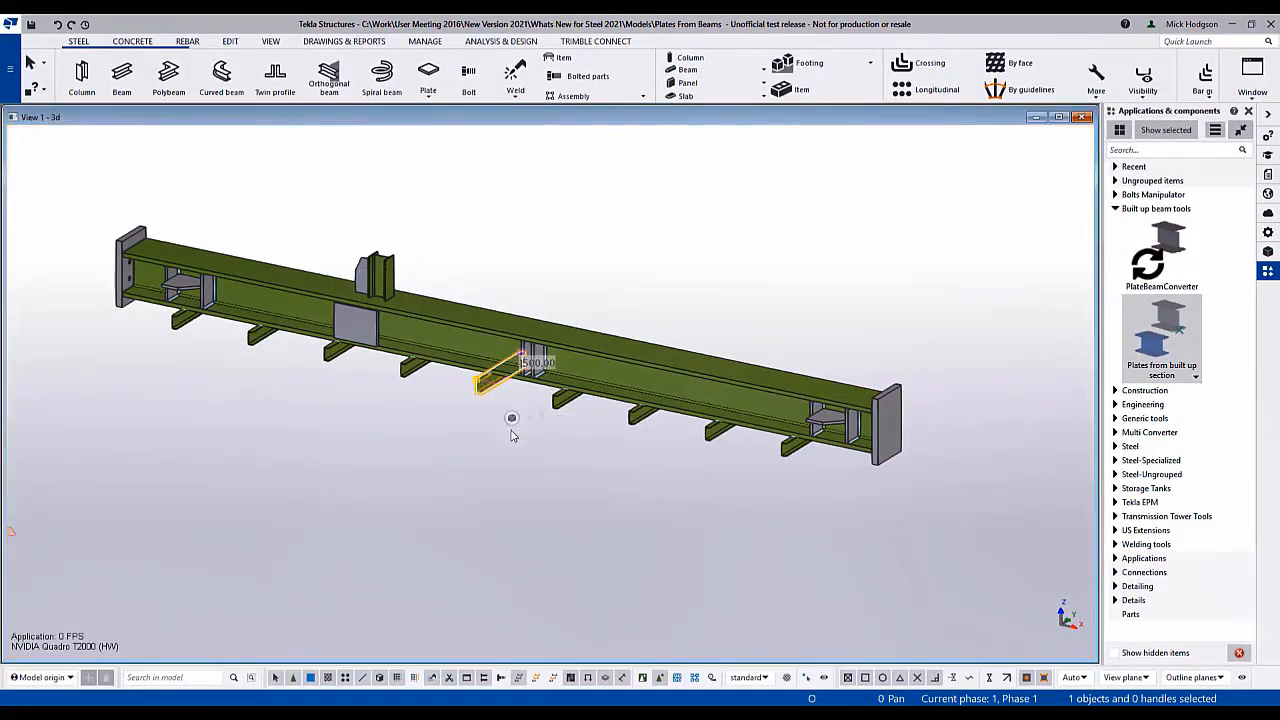
{"action": "mouse_move", "coordinate": [511, 420]}
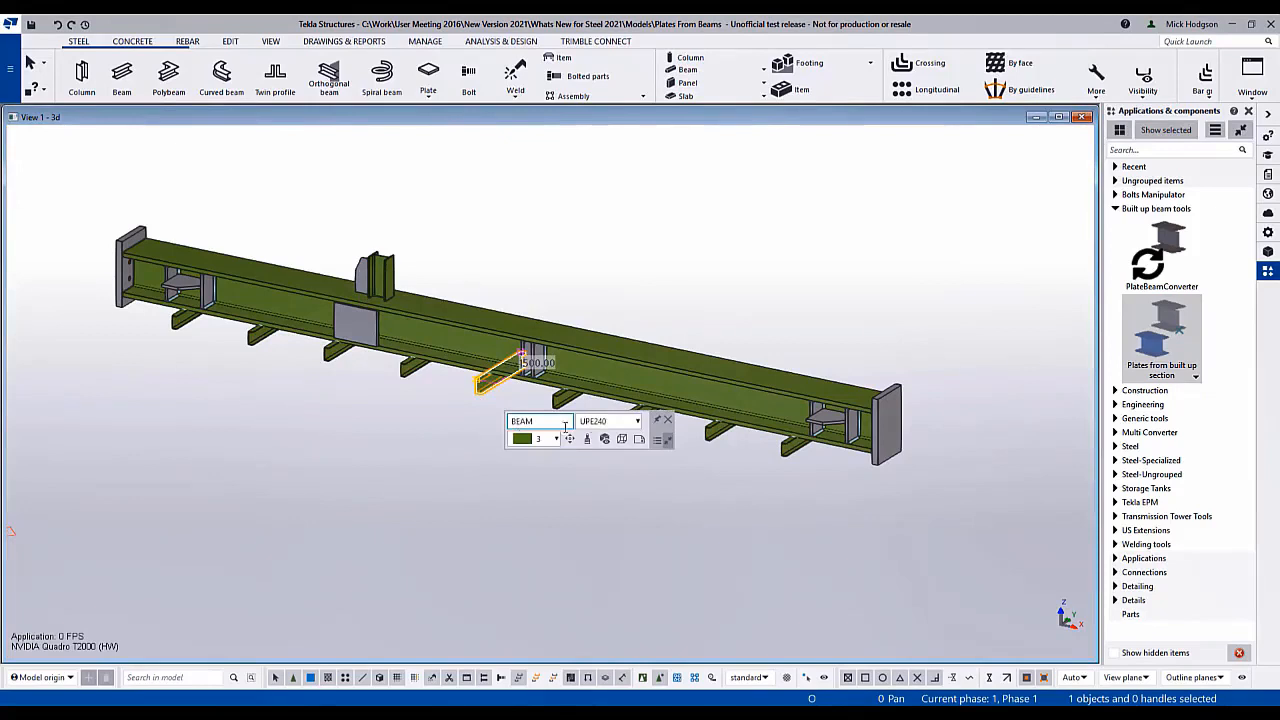
{"action": "left_click", "coordinate": [605, 519]}
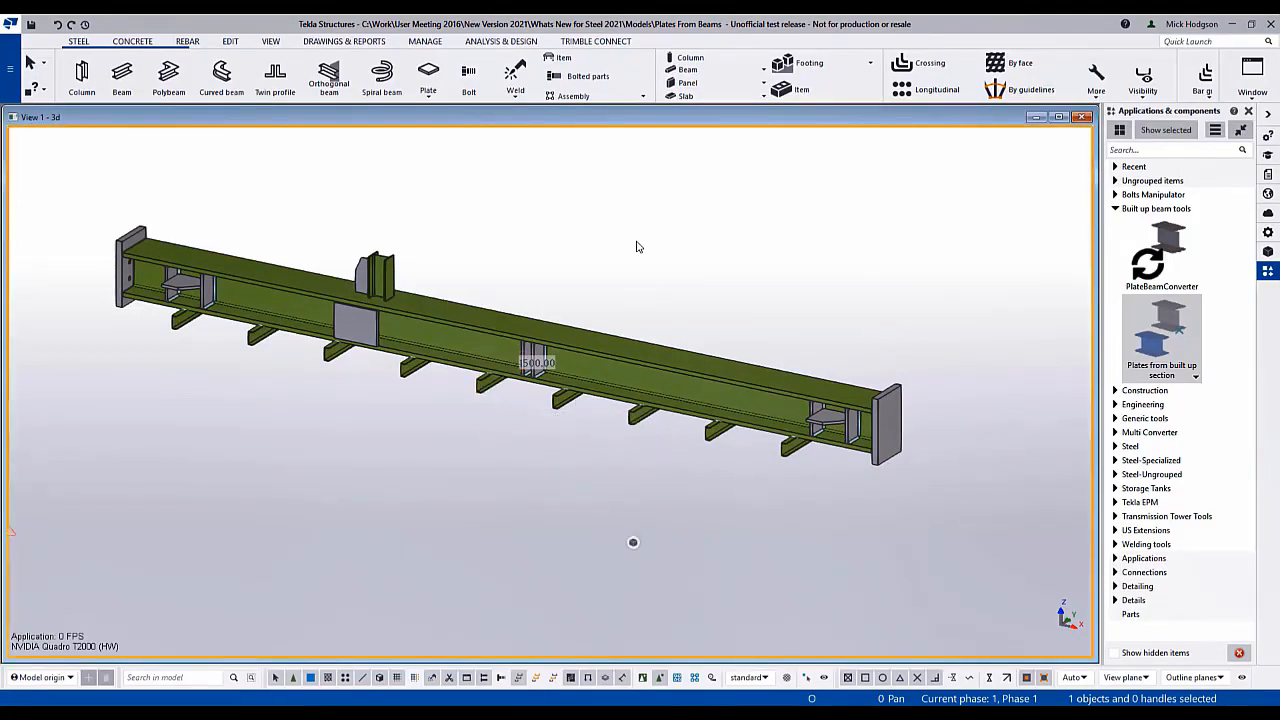
Step: Review the standard Plates from built-up section settings, and create a plated copy of the main beam in front of the original
{"action": "left_click", "coordinate": [1150, 335]}
{"action": "double_click", "coordinate": [1150, 335]}
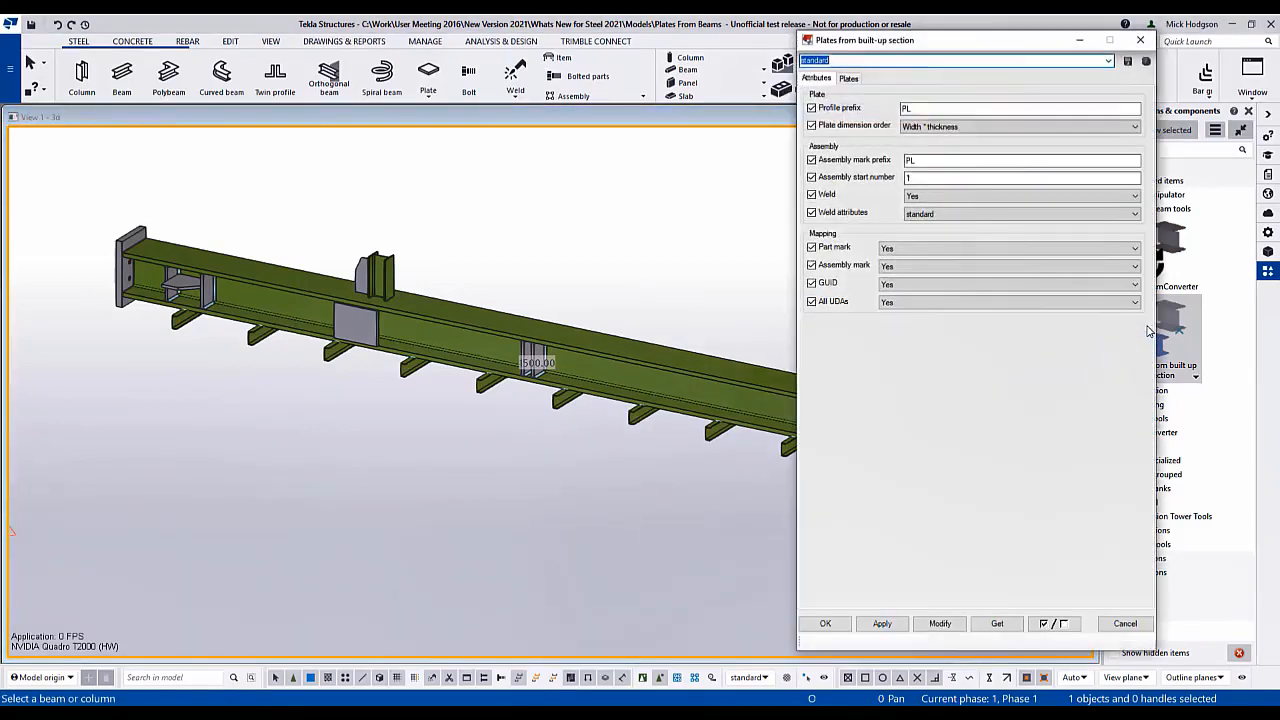
{"action": "left_click", "coordinate": [848, 78]}
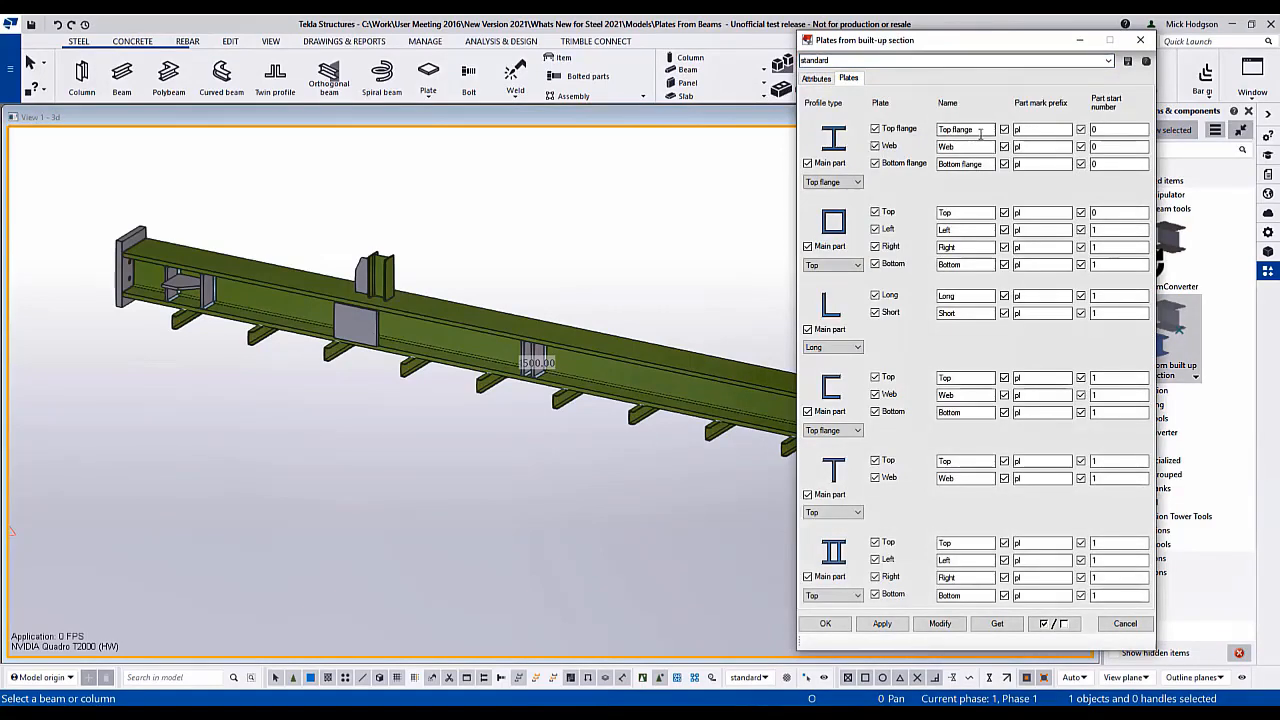
{"action": "left_click", "coordinate": [825, 623]}
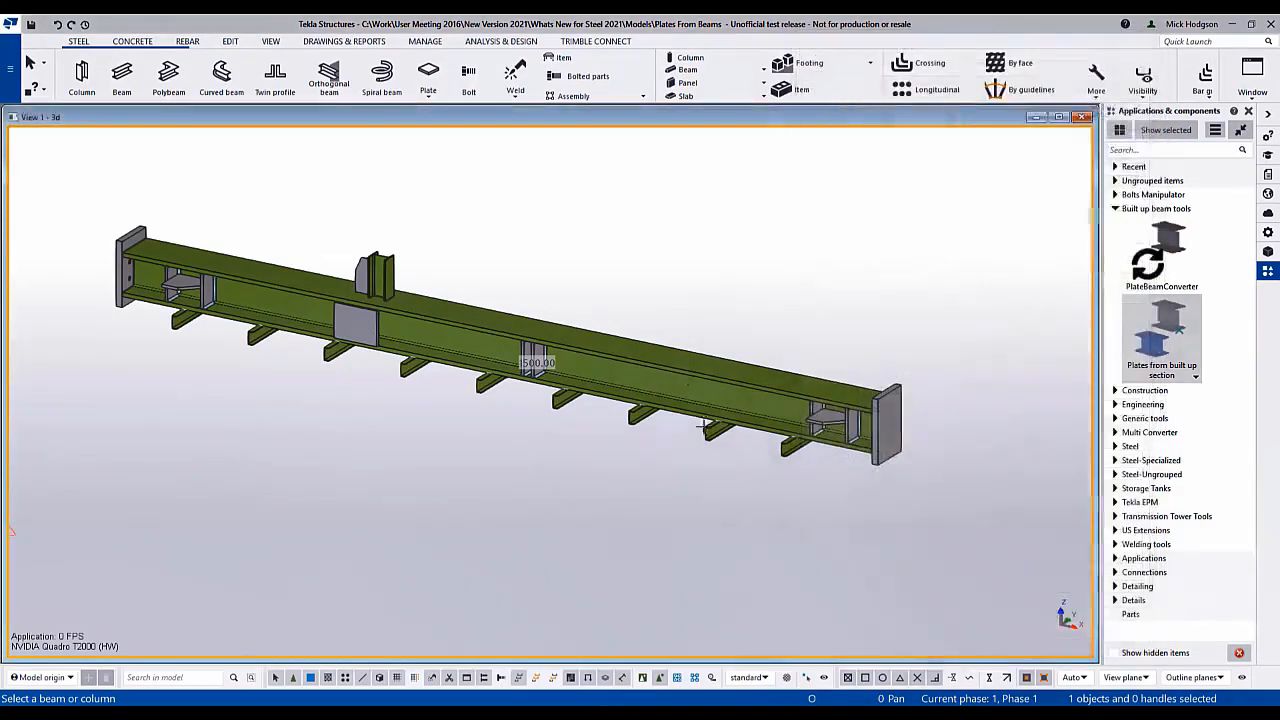
{"action": "left_click", "coordinate": [652, 361]}
{"action": "left_click", "coordinate": [52, 428]}
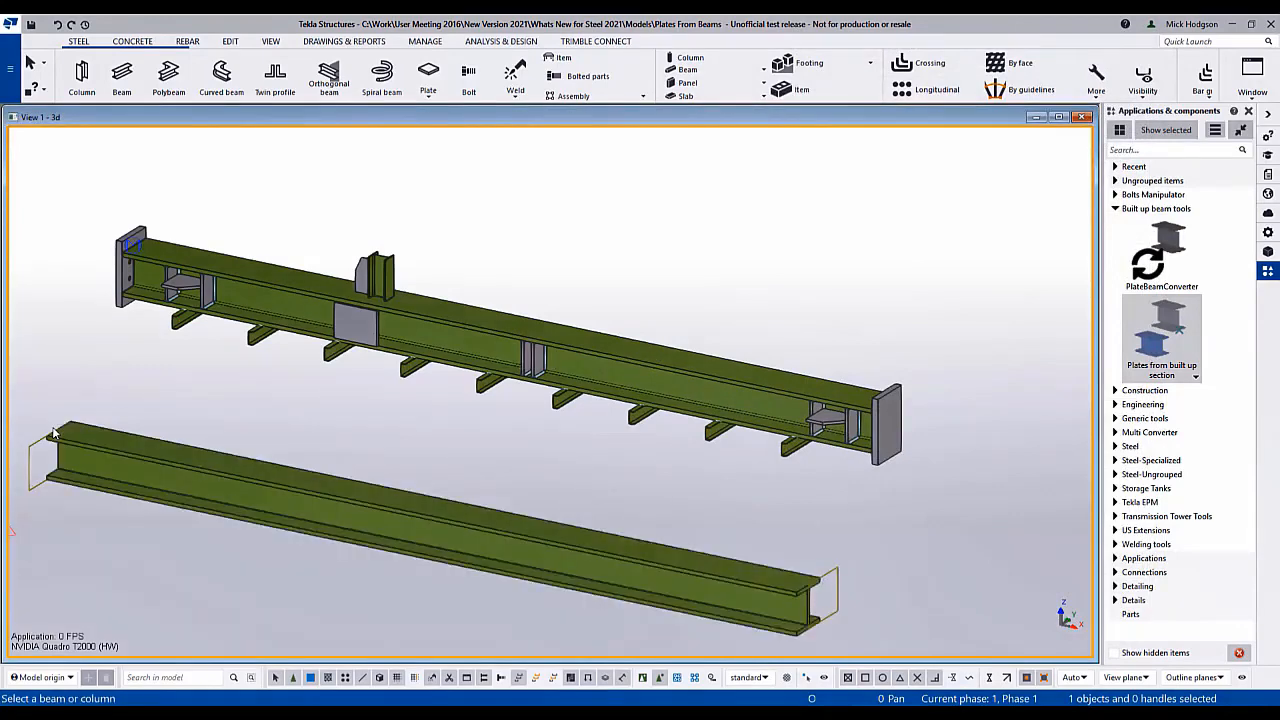
{"action": "scroll", "coordinate": [826, 612], "scroll_direction": "up", "scroll_amount": 10}
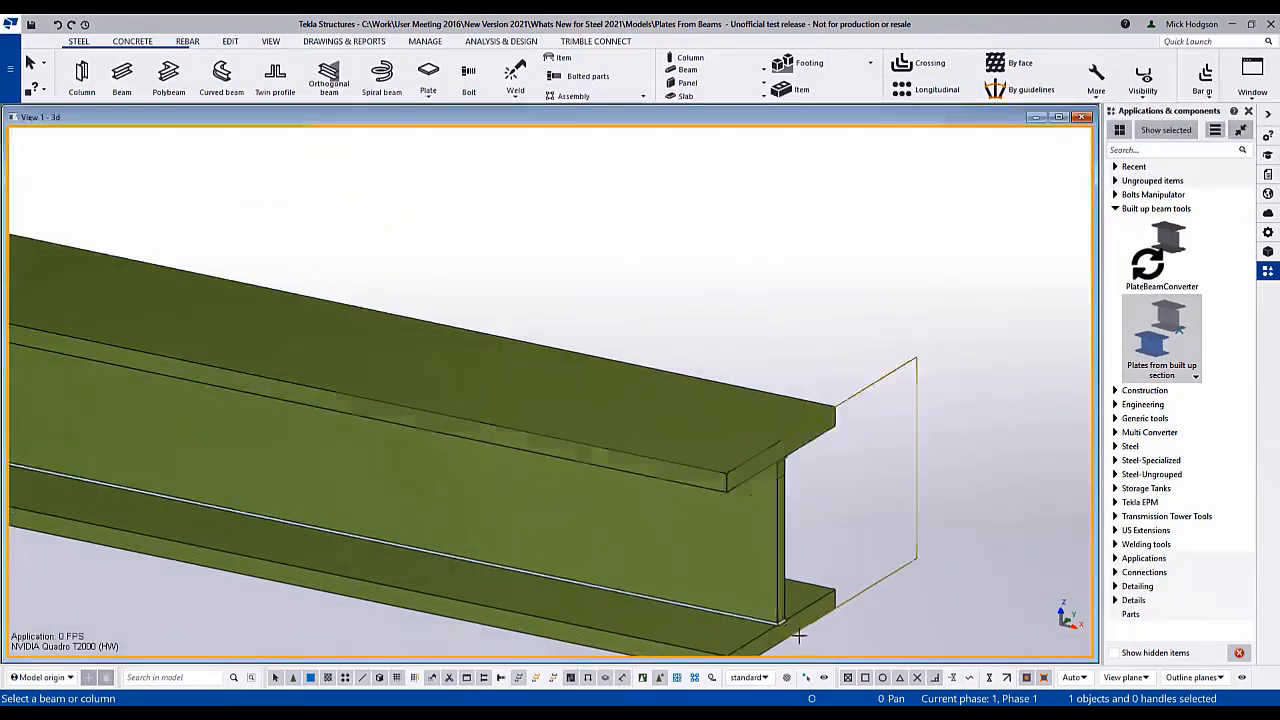
{"action": "scroll", "coordinate": [796, 632], "scroll_direction": "down", "scroll_amount": 10}
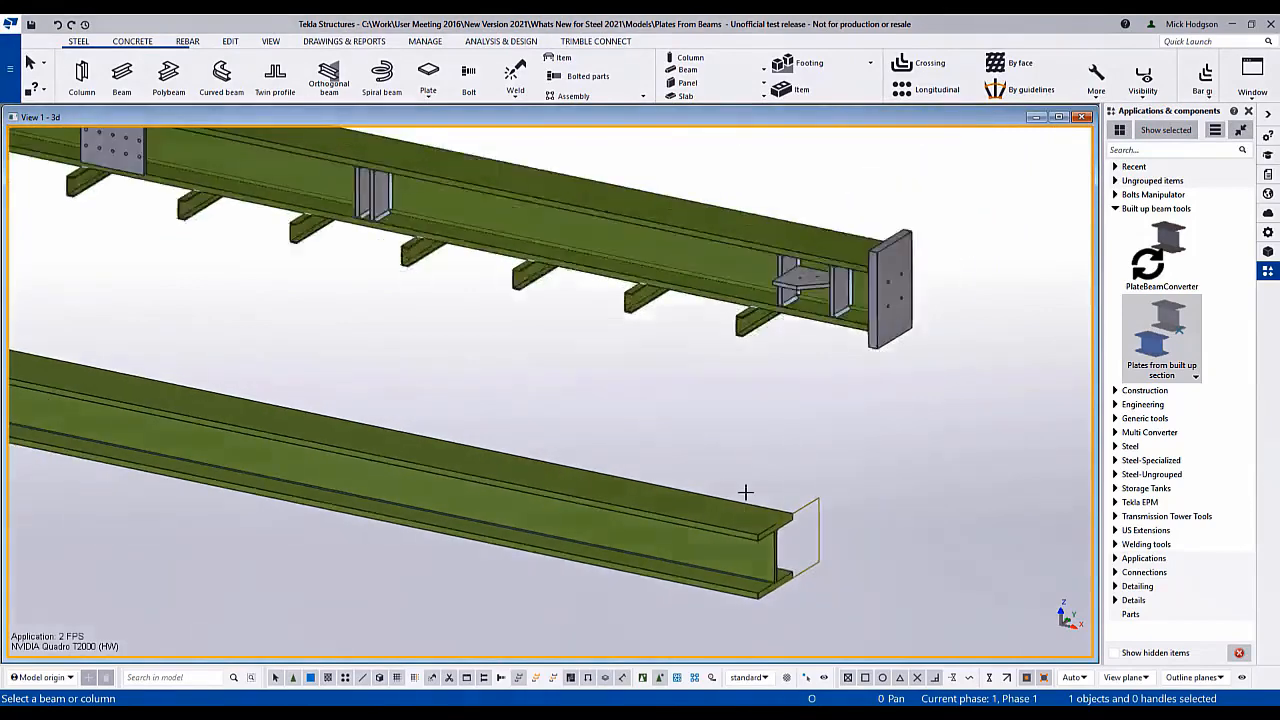
Step: Create a plated copy of a channel bracket with Plates from built-up section, placed in front of the copied main beam
{"action": "left_click", "coordinate": [743, 398]}
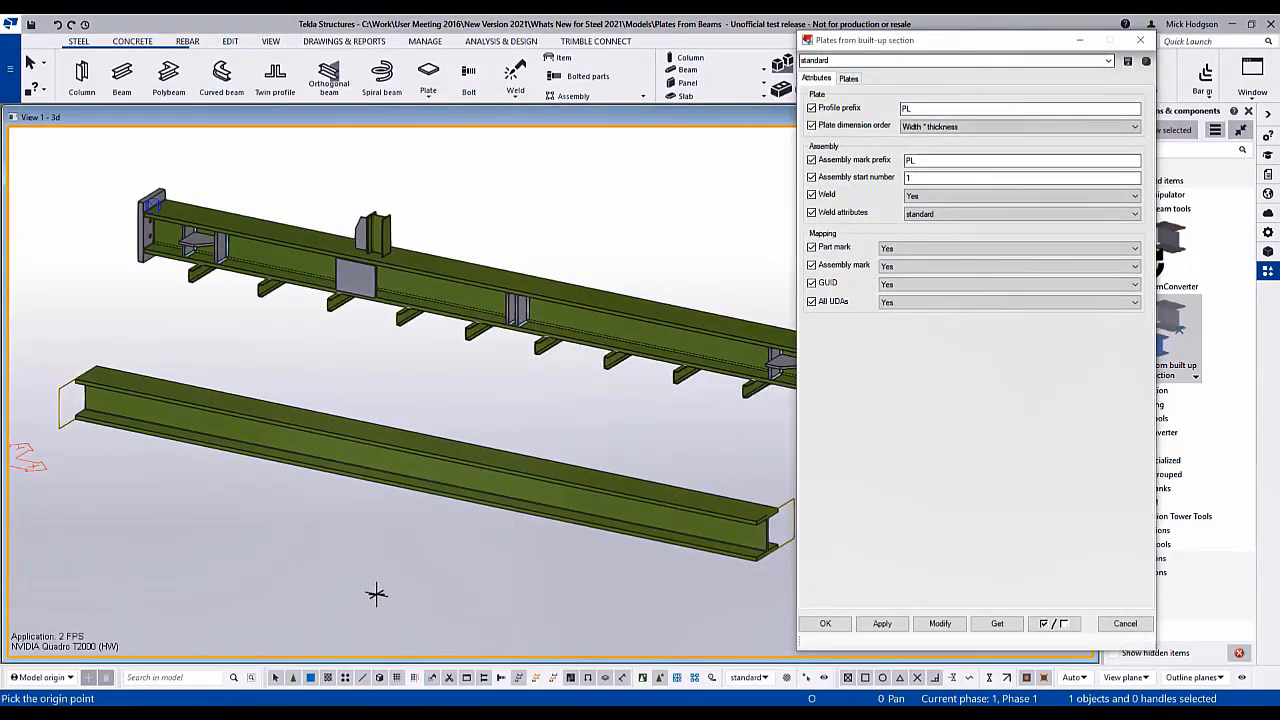
{"action": "left_click", "coordinate": [408, 562]}
{"action": "scroll", "coordinate": [408, 562], "scroll_direction": "up", "scroll_amount": 10}
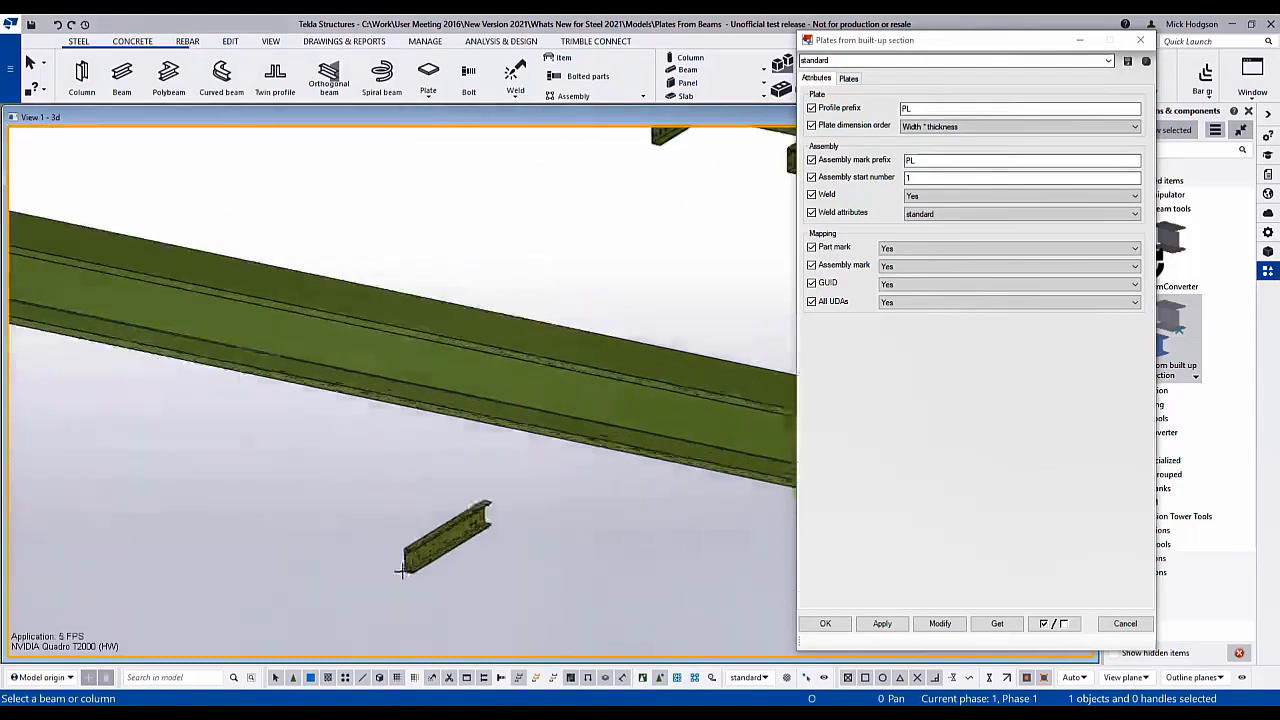
{"action": "scroll", "coordinate": [408, 576], "scroll_direction": "up", "scroll_amount": 3}
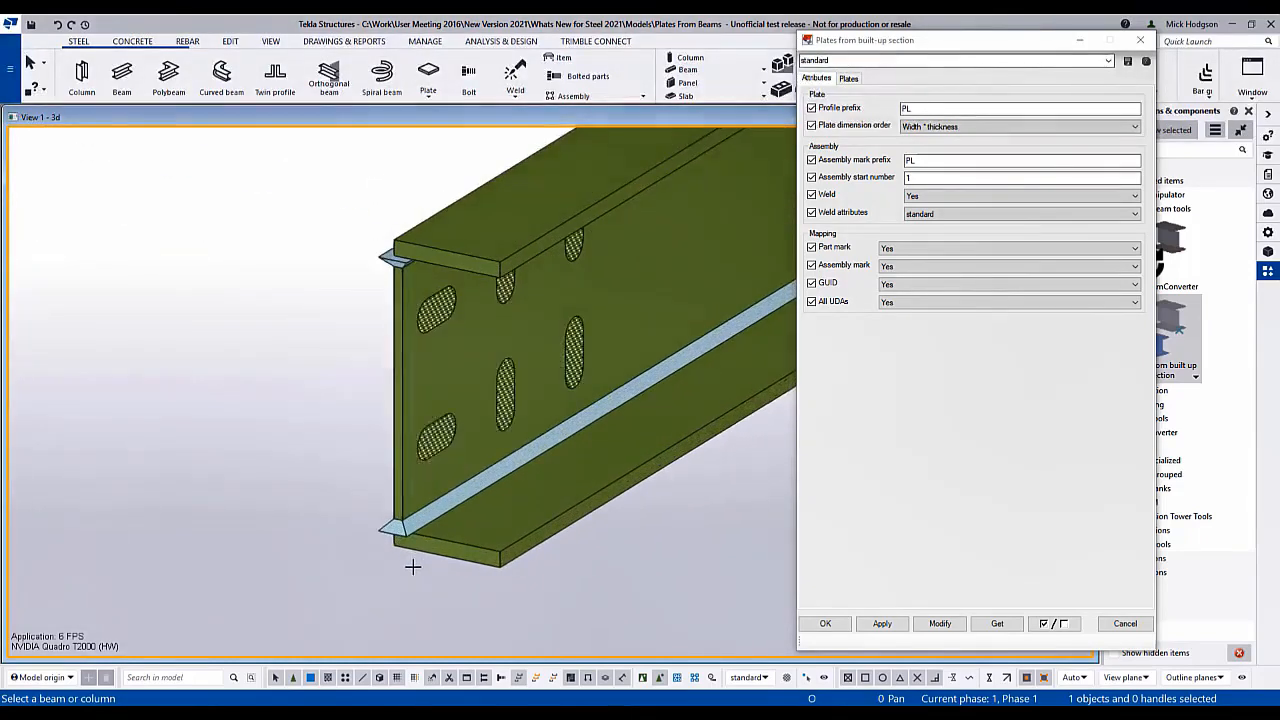
{"action": "scroll", "coordinate": [412, 567], "scroll_direction": "down", "scroll_amount": 15}
{"action": "key", "text": "Escape"}
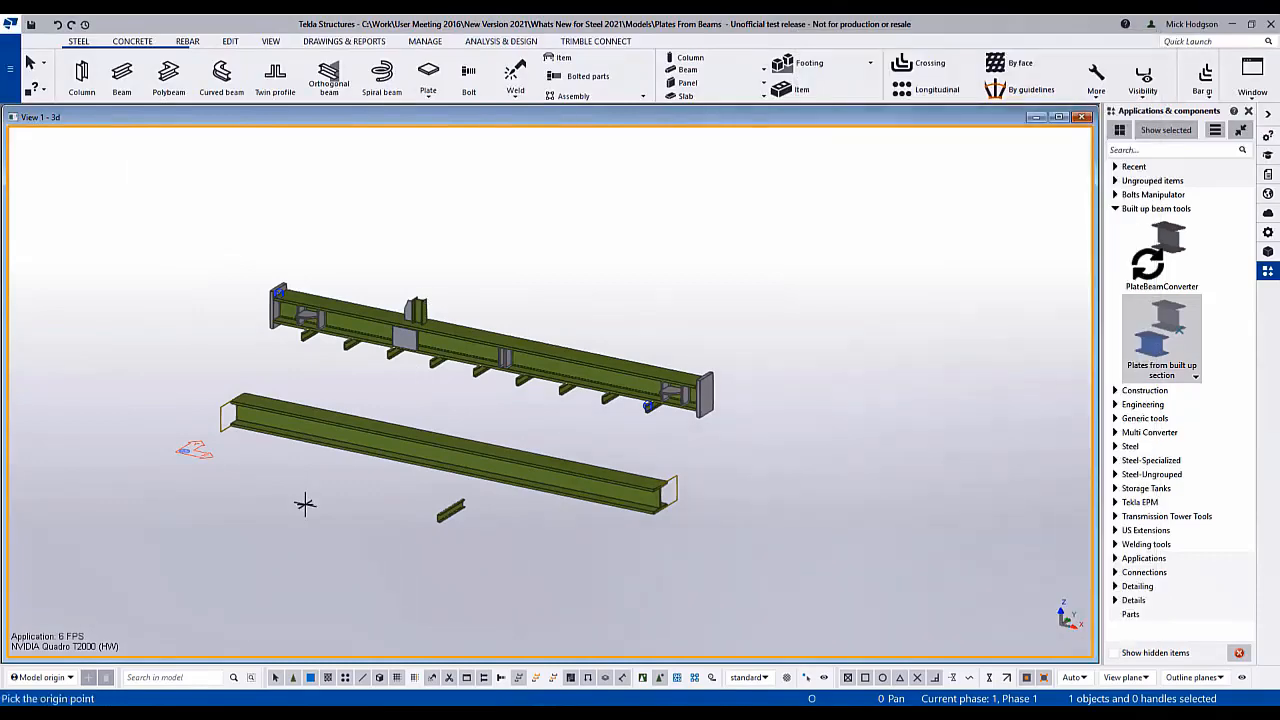
Step: Place a plated copy of the short post in front of the copied main beam, beside the copied channel bracket
{"action": "left_click", "coordinate": [305, 504]}
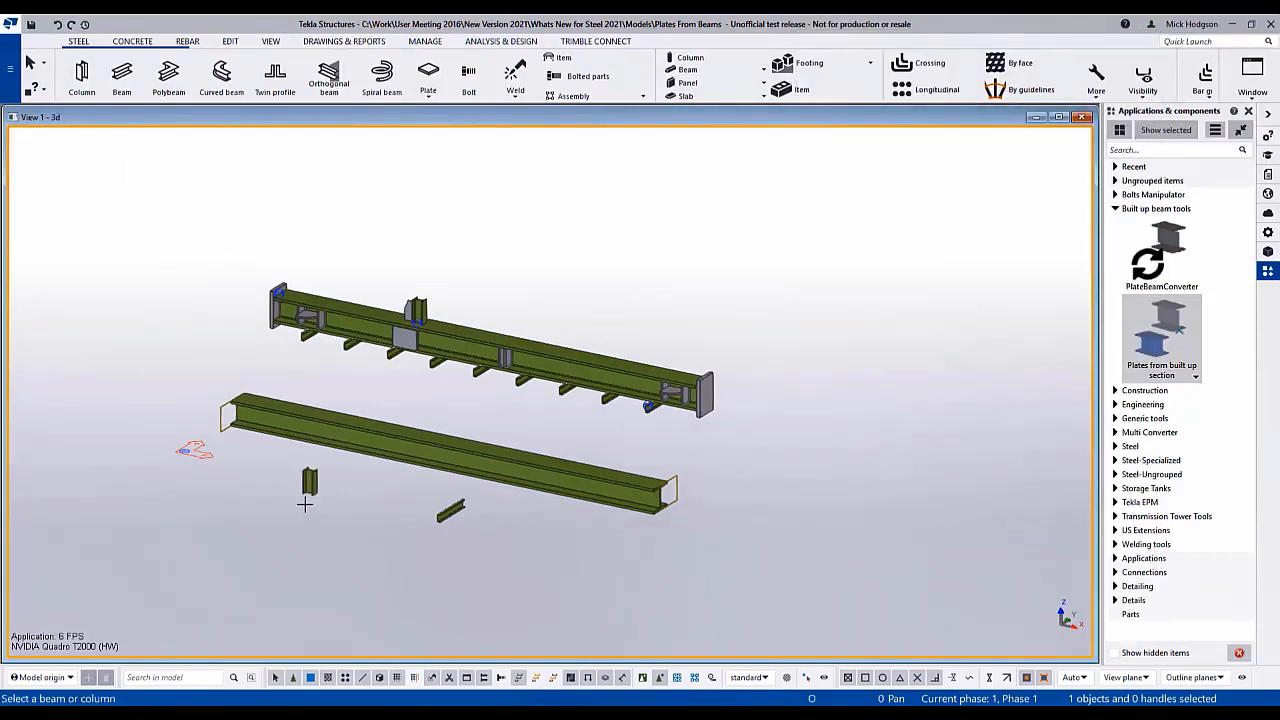
{"action": "key", "text": "Escape"}
{"action": "scroll", "coordinate": [313, 487], "scroll_direction": "up", "scroll_amount": 10}
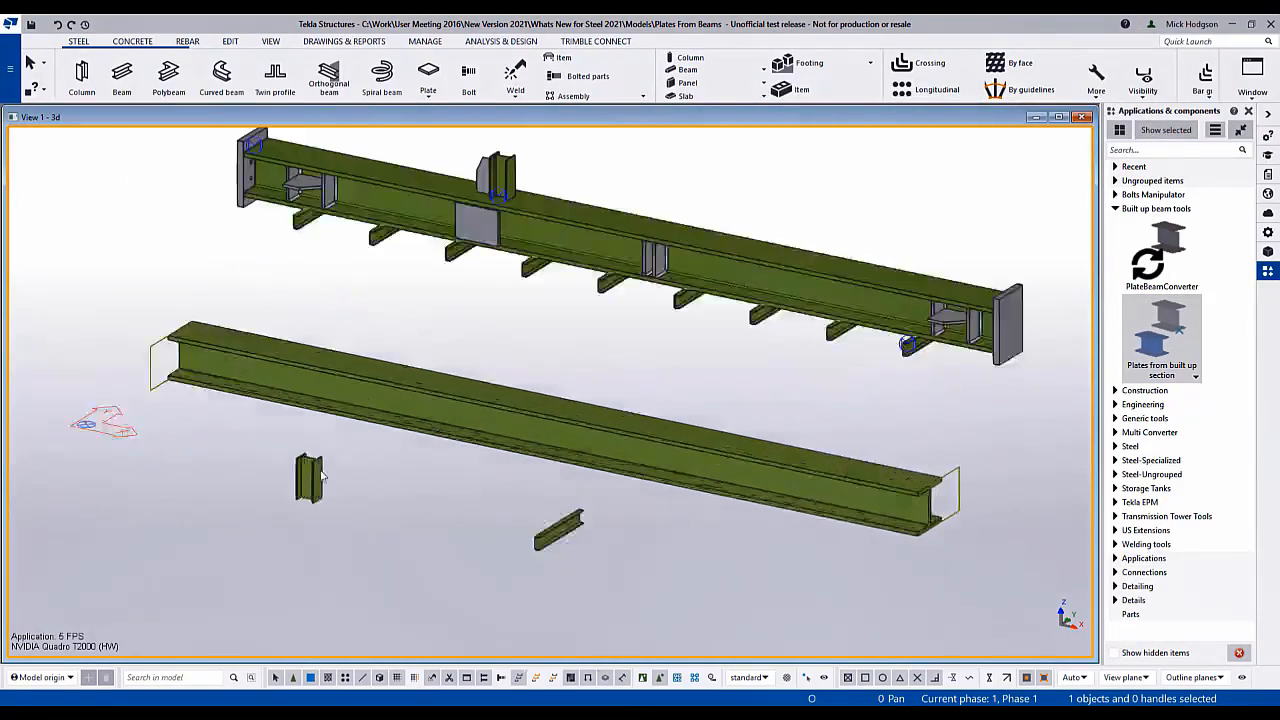
{"action": "scroll", "coordinate": [308, 482], "scroll_direction": "down", "scroll_amount": 10}
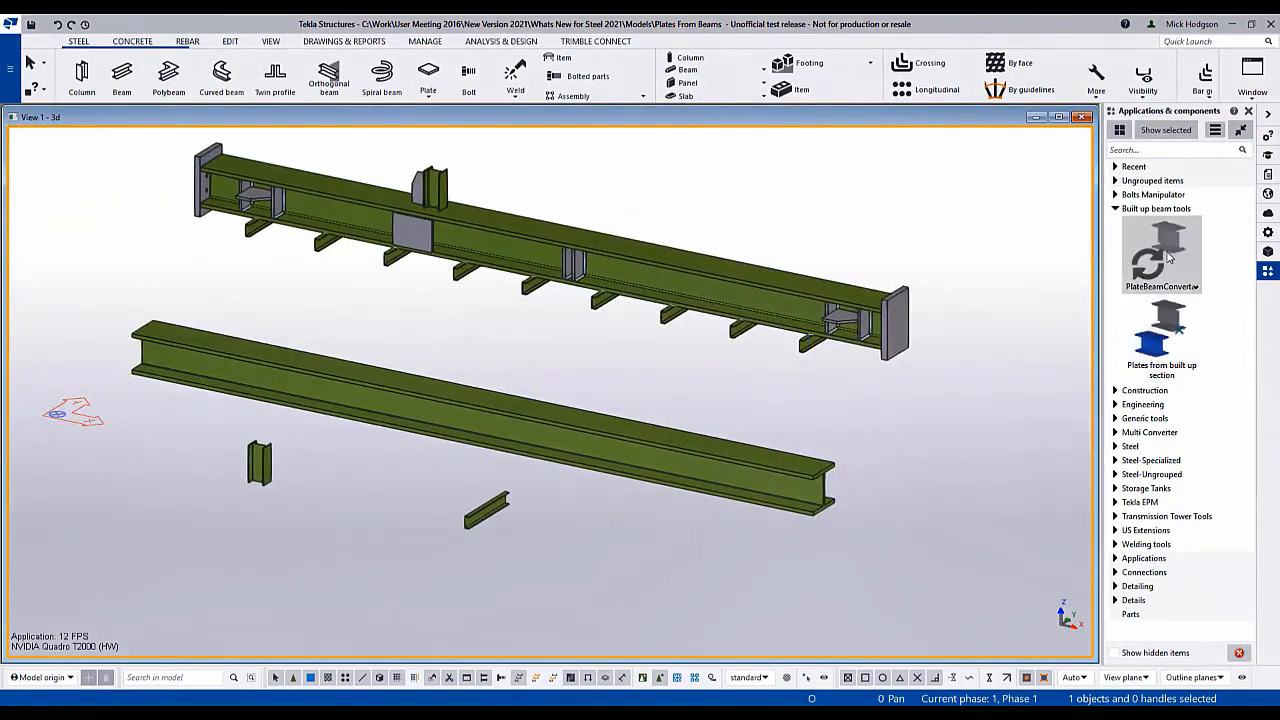
Step: Review the standard Plate beam converter settings, and convert the original main beam into welded plates
{"action": "double_click", "coordinate": [1167, 257]}
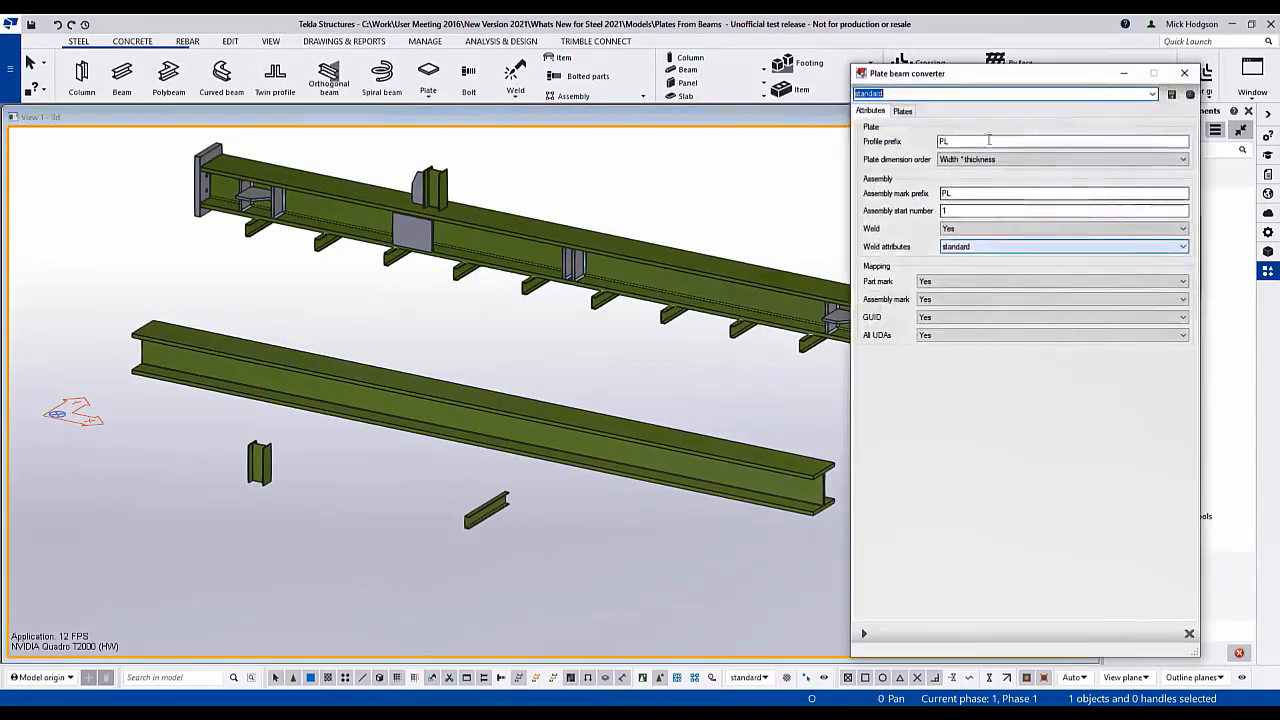
{"action": "left_click", "coordinate": [912, 113]}
{"action": "left_click", "coordinate": [870, 111]}
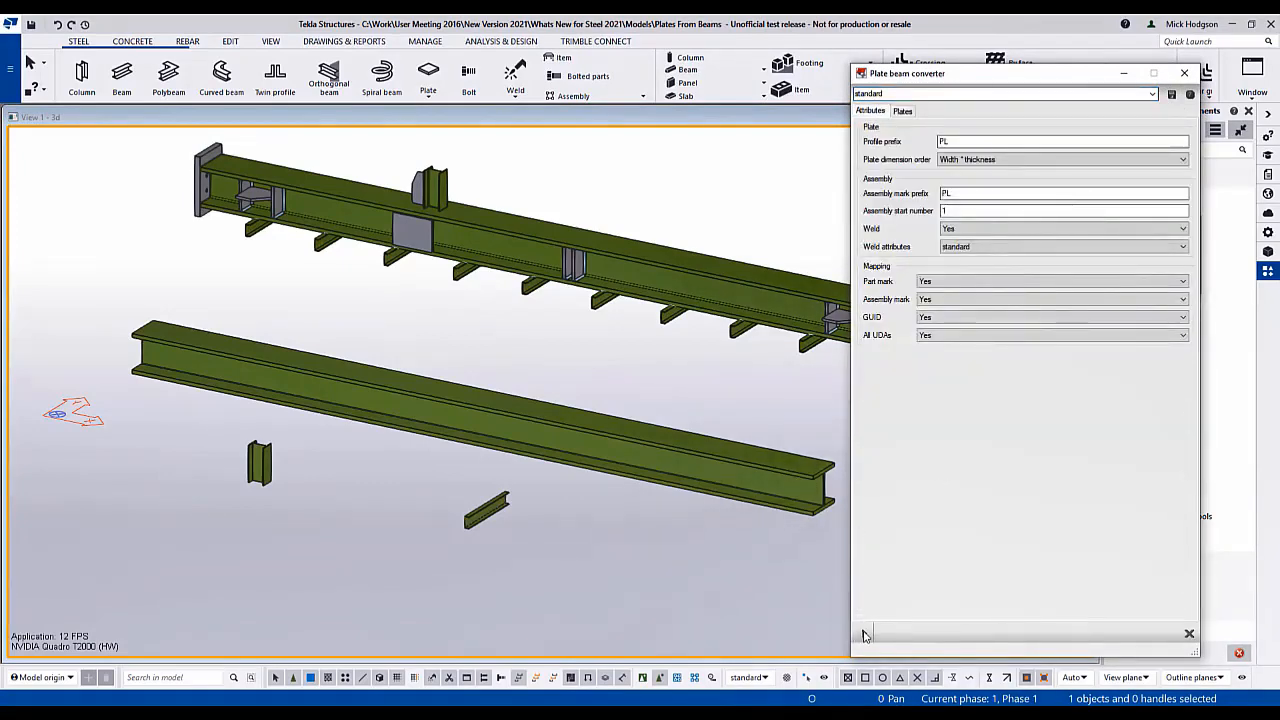
{"action": "left_click", "coordinate": [865, 633]}
{"action": "middle_click_drag", "start_coordinate": [540, 414], "coordinate": [383, 416]}
{"action": "left_click", "coordinate": [490, 255]}
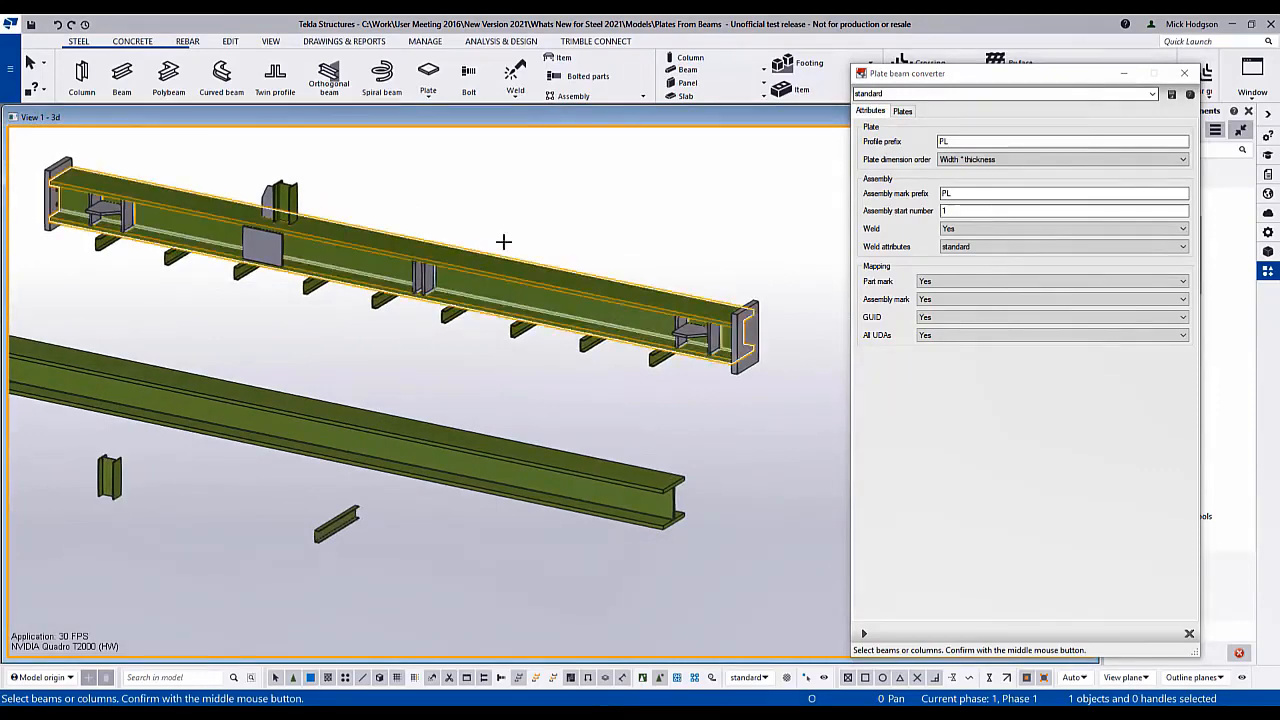
{"action": "middle_click", "coordinate": [549, 183]}
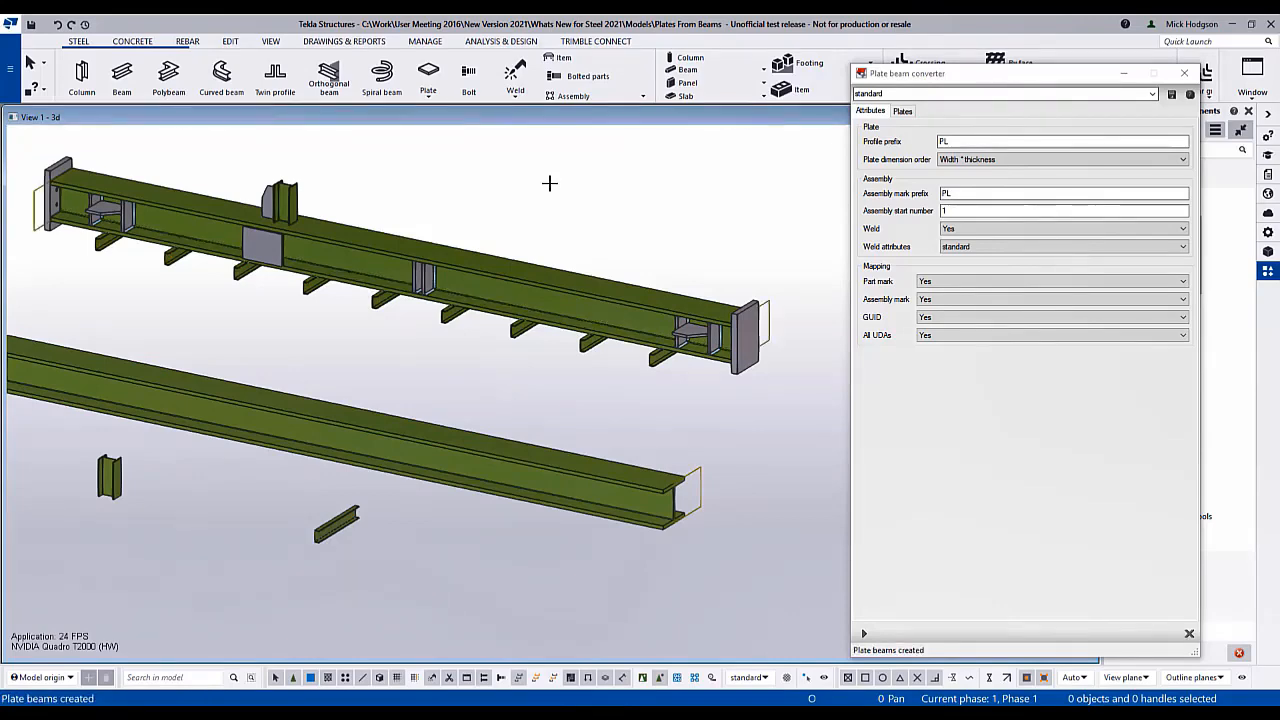
{"action": "left_click", "coordinate": [1184, 73]}
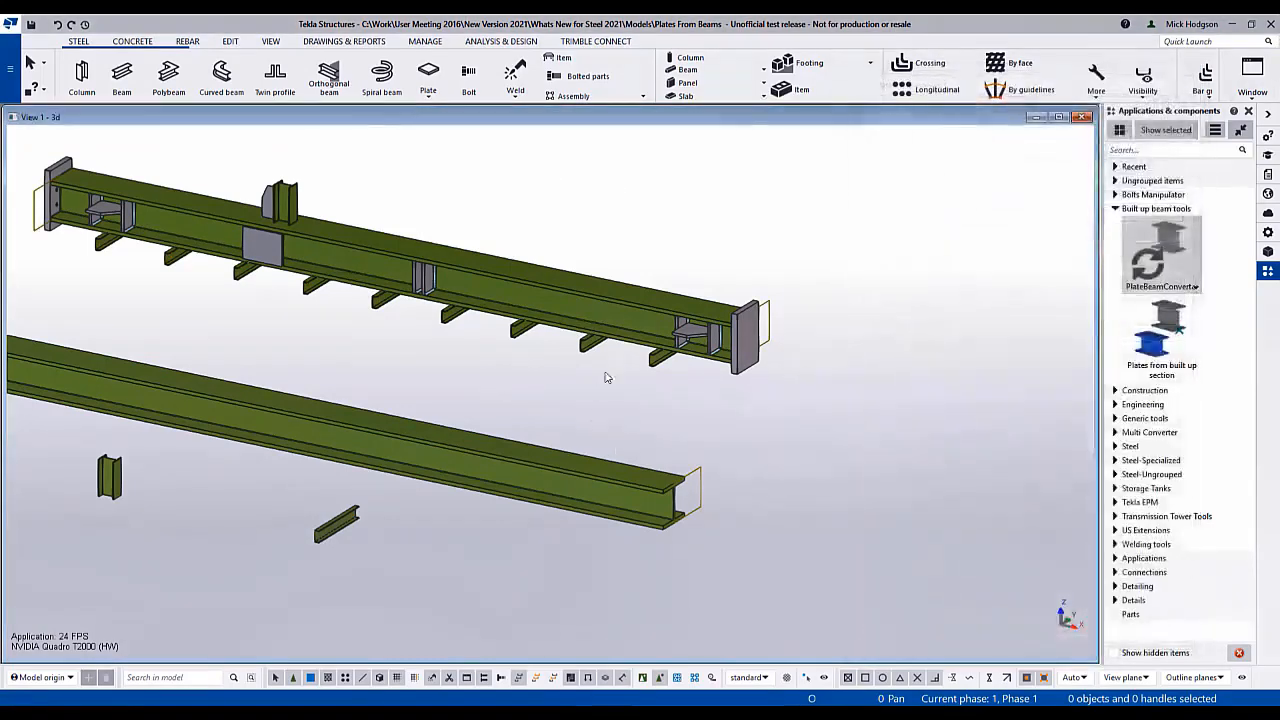
Step: Convert the two channel brackets near the main beam's end plate into welded plates with the Plate beam converter
{"action": "scroll", "coordinate": [669, 318], "scroll_direction": "up", "scroll_amount": 10}
{"action": "middle_click_drag", "start_coordinate": [664, 308], "coordinate": [822, 342]}
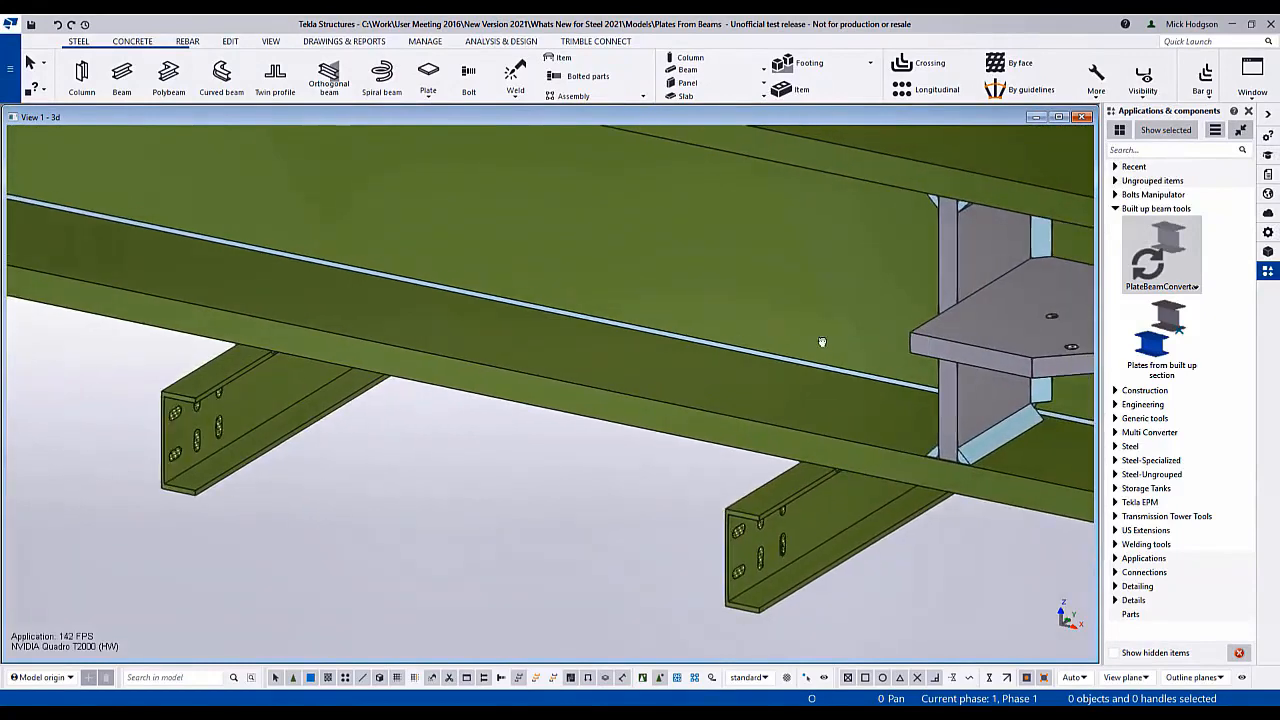
{"action": "double_click", "coordinate": [1177, 261]}
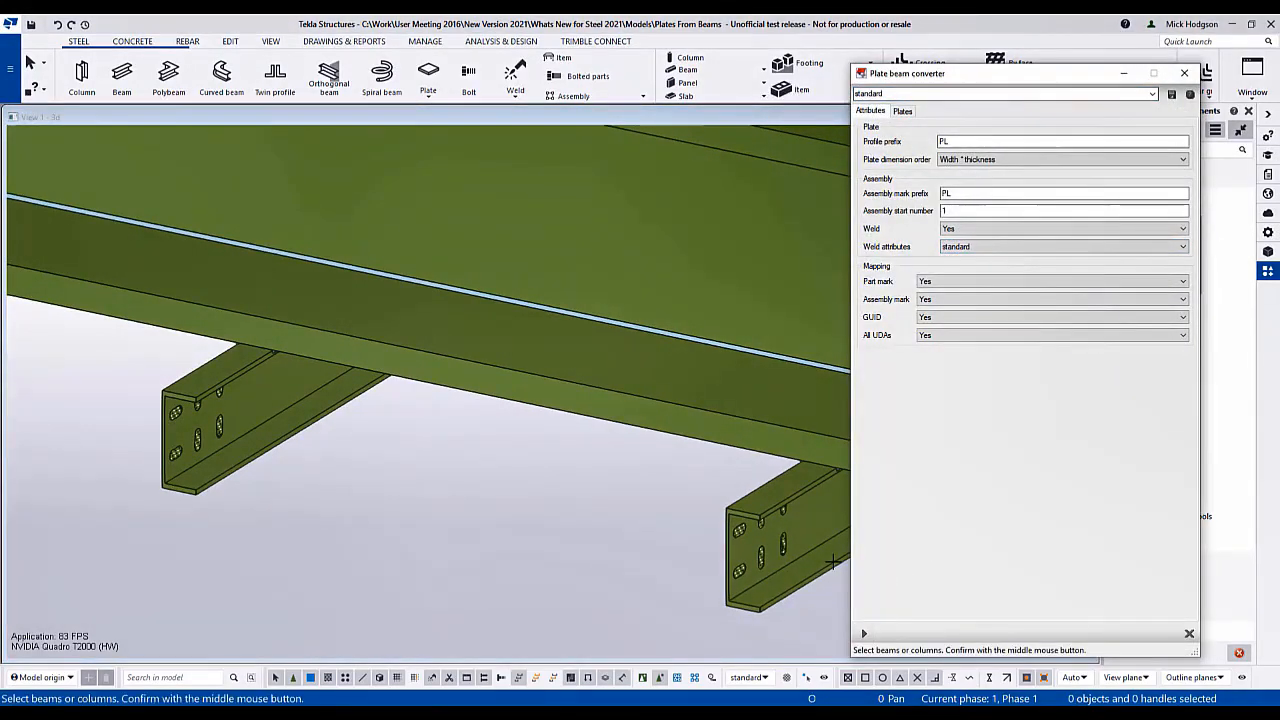
{"action": "left_click", "coordinate": [782, 512]}
{"action": "left_click", "coordinate": [213, 392]}
{"action": "middle_click", "coordinate": [490, 512]}
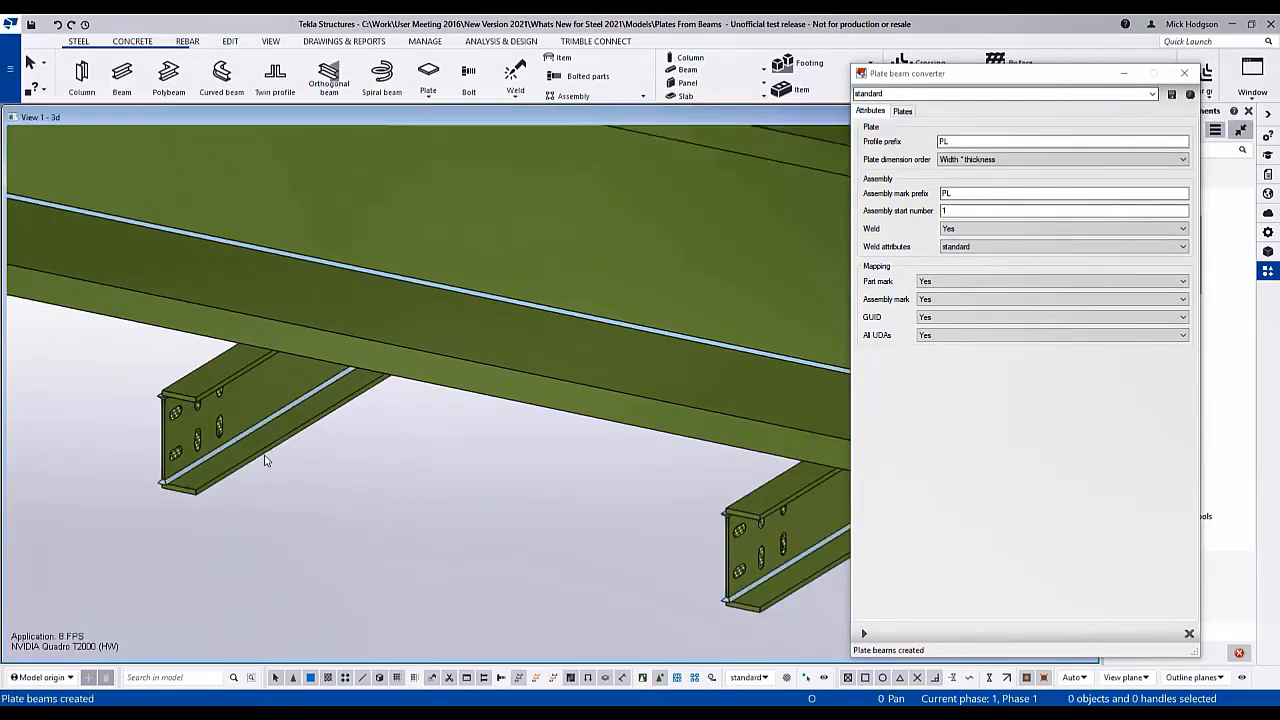
Step: Convert the short post on top of the main beam into welded plates with the Plate beam converter
{"action": "scroll", "coordinate": [270, 460], "scroll_direction": "down", "scroll_amount": 5}
{"action": "middle_click_drag", "start_coordinate": [174, 306], "coordinate": [834, 563]}
{"action": "middle_click_drag", "start_coordinate": [429, 388], "coordinate": [806, 404]}
{"action": "scroll", "coordinate": [461, 284], "scroll_direction": "up", "scroll_amount": 2}
{"action": "scroll", "coordinate": [462, 278], "scroll_direction": "up", "scroll_amount": 2}
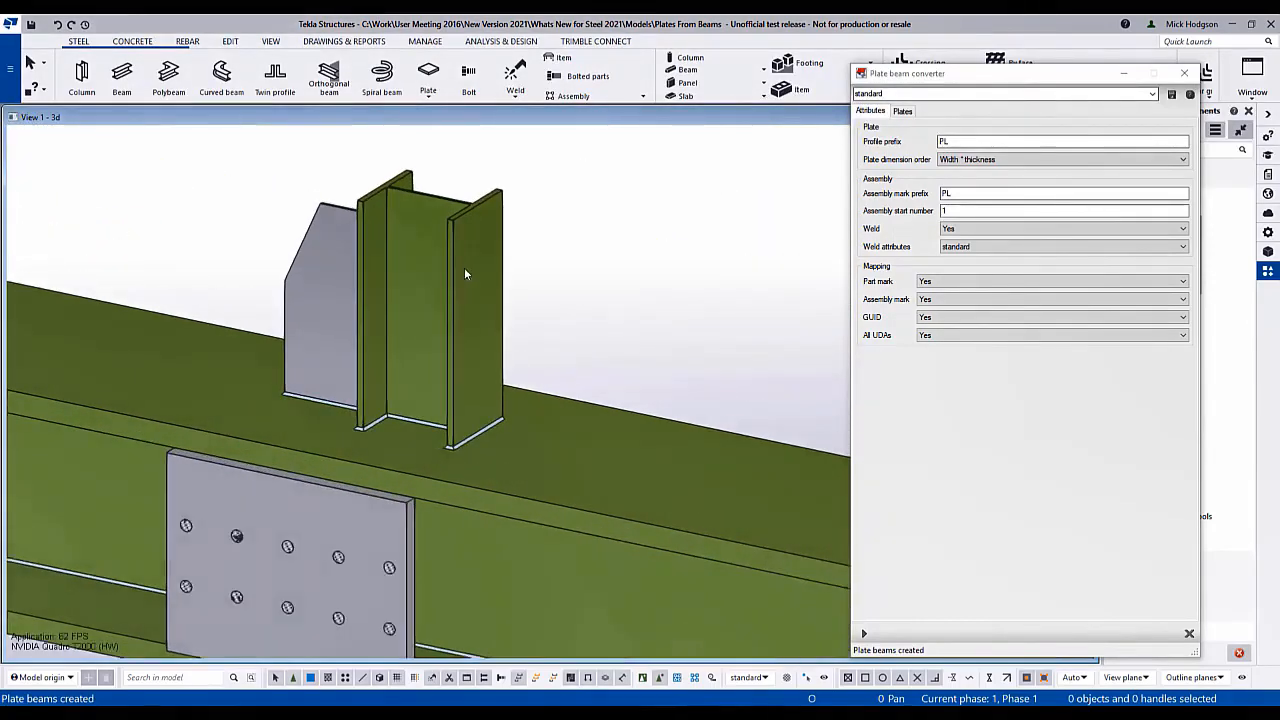
{"action": "left_click", "coordinate": [863, 633]}
{"action": "left_click", "coordinate": [488, 237]}
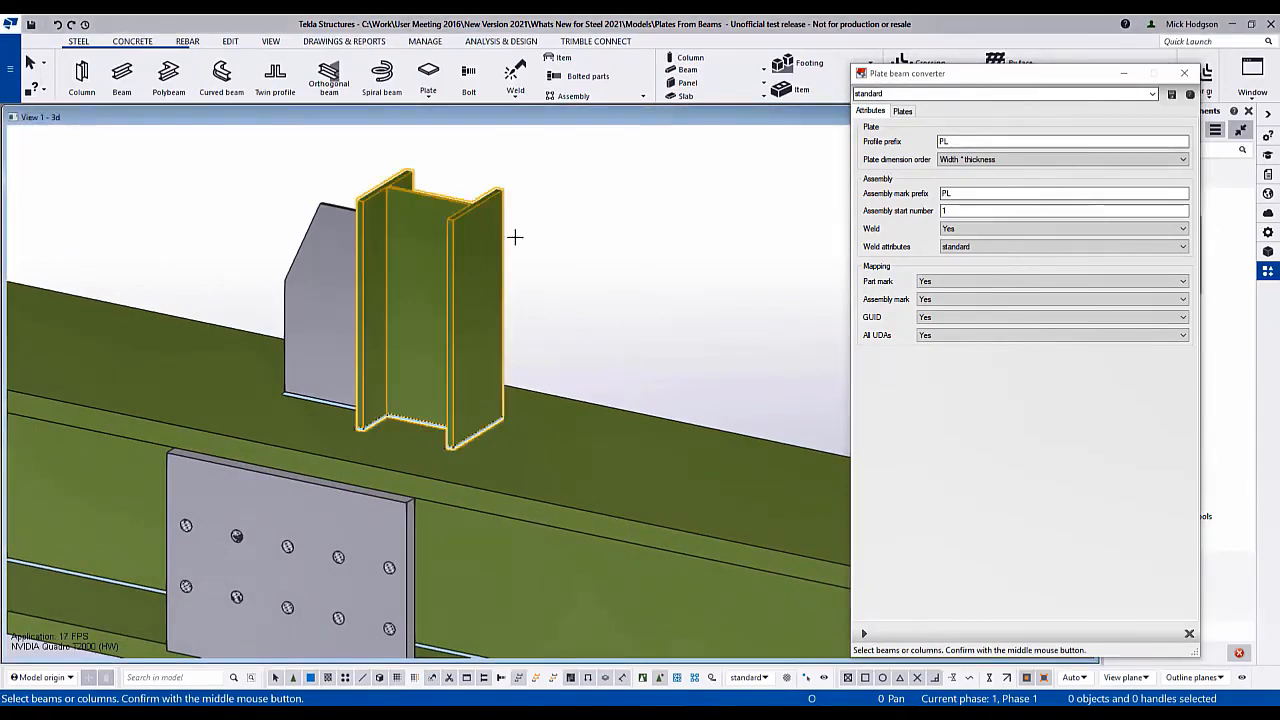
{"action": "middle_click", "coordinate": [644, 257]}
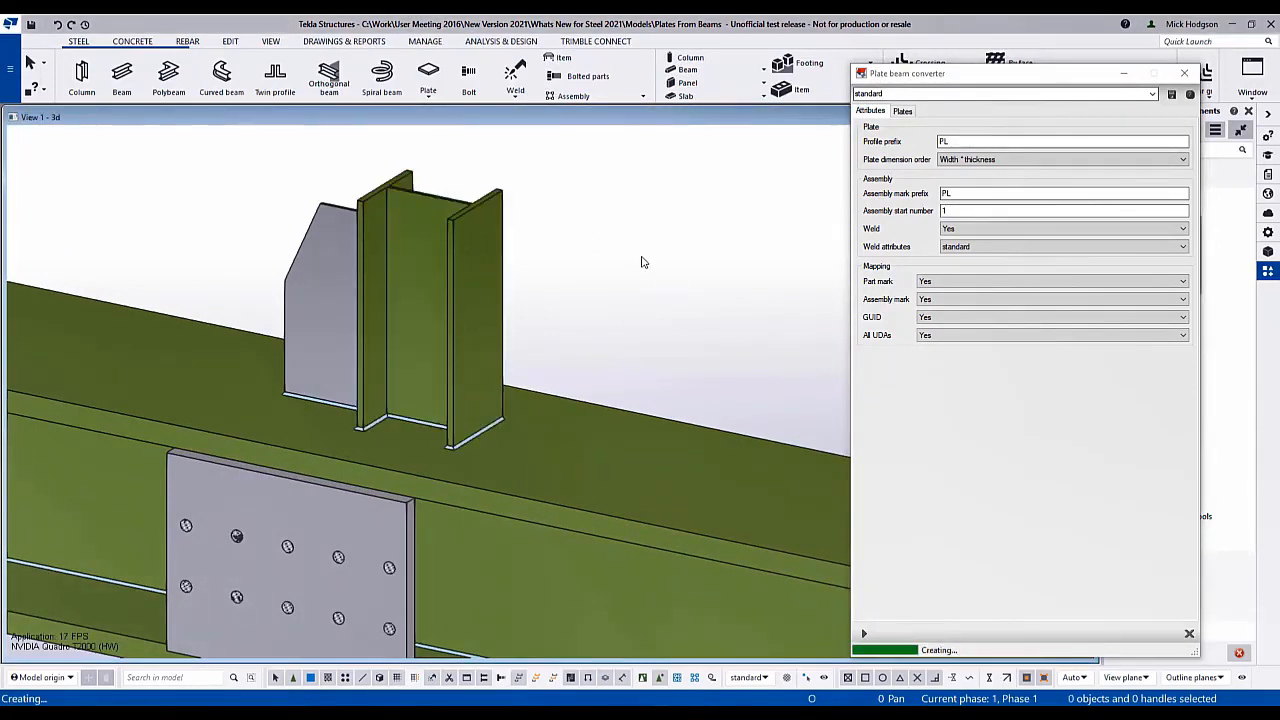
Step: Convert all remaining members of the main beam assembly into plates in one run with the Plate beam converter
{"action": "scroll", "coordinate": [447, 385], "scroll_direction": "down", "scroll_amount": 6}
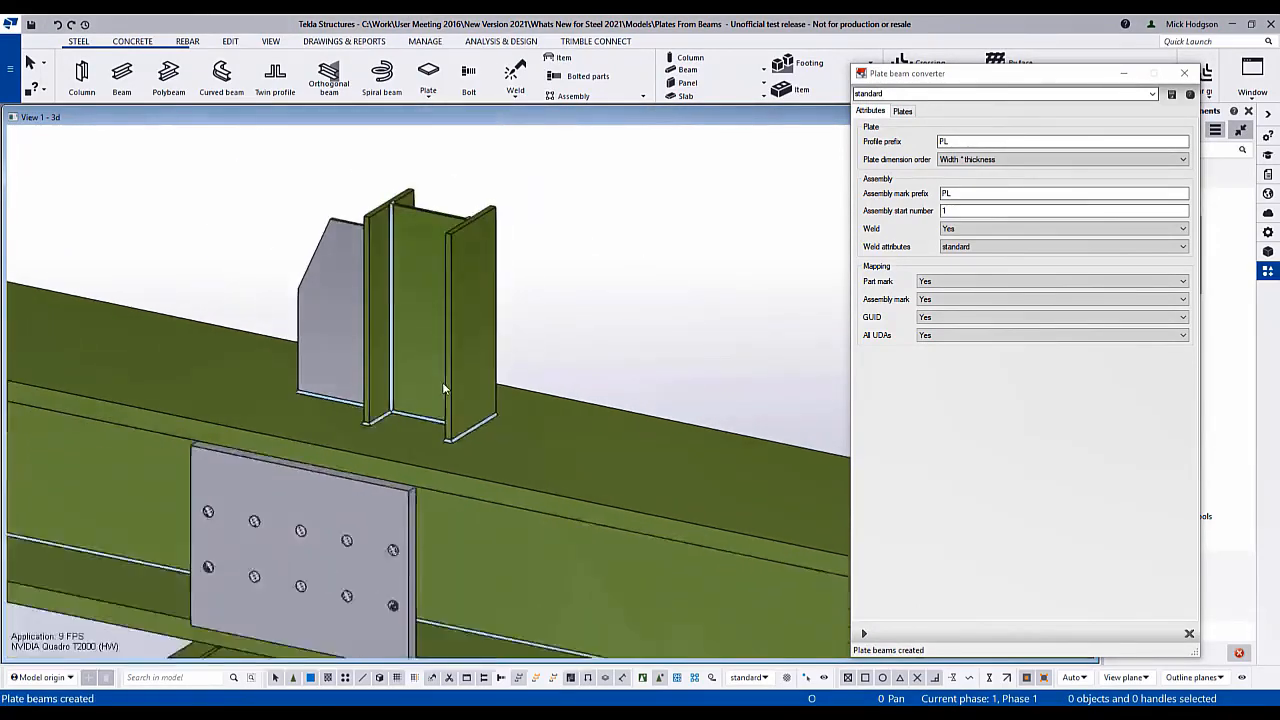
{"action": "scroll", "coordinate": [467, 402], "scroll_direction": "down", "scroll_amount": 1}
{"action": "middle_click_drag", "start_coordinate": [479, 413], "coordinate": [272, 327]}
{"action": "scroll", "coordinate": [300, 339], "scroll_direction": "down", "scroll_amount": 2}
{"action": "scroll", "coordinate": [300, 358], "scroll_direction": "down", "scroll_amount": 1}
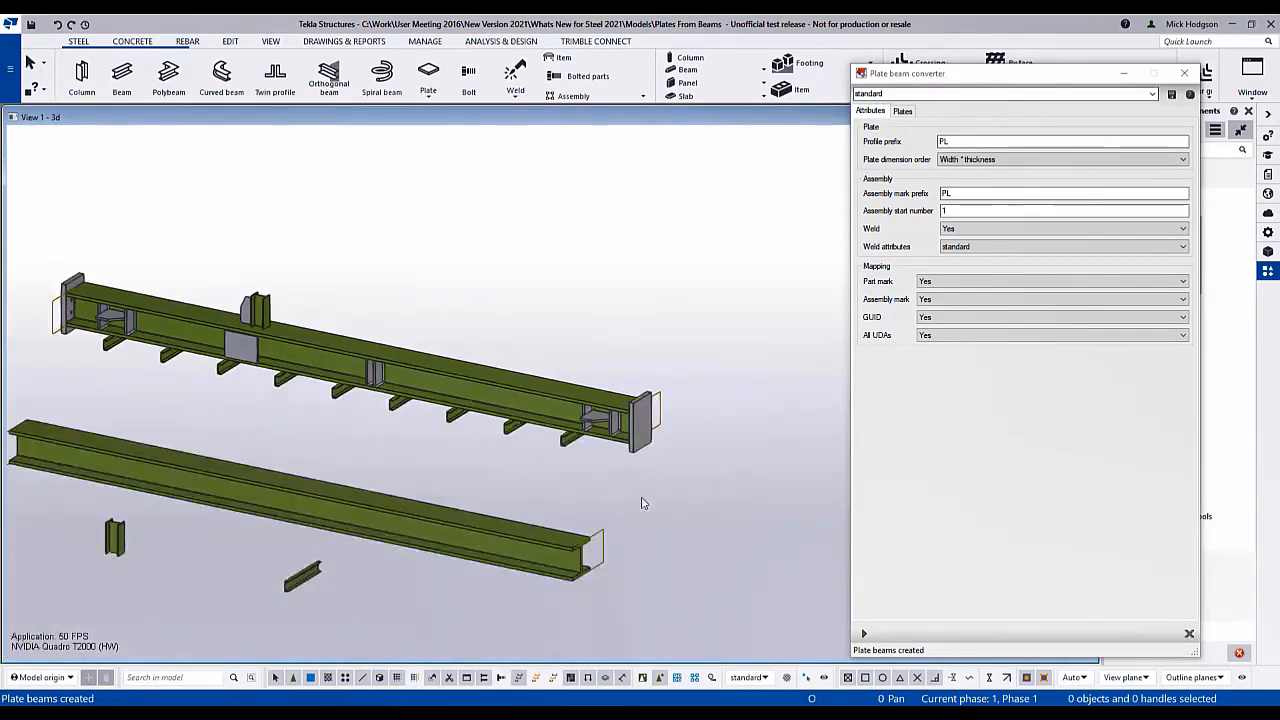
{"action": "left_click", "coordinate": [864, 633]}
{"action": "left_click_drag", "start_coordinate": [695, 473], "coordinate": [40, 182]}
{"action": "middle_click", "coordinate": [583, 243]}
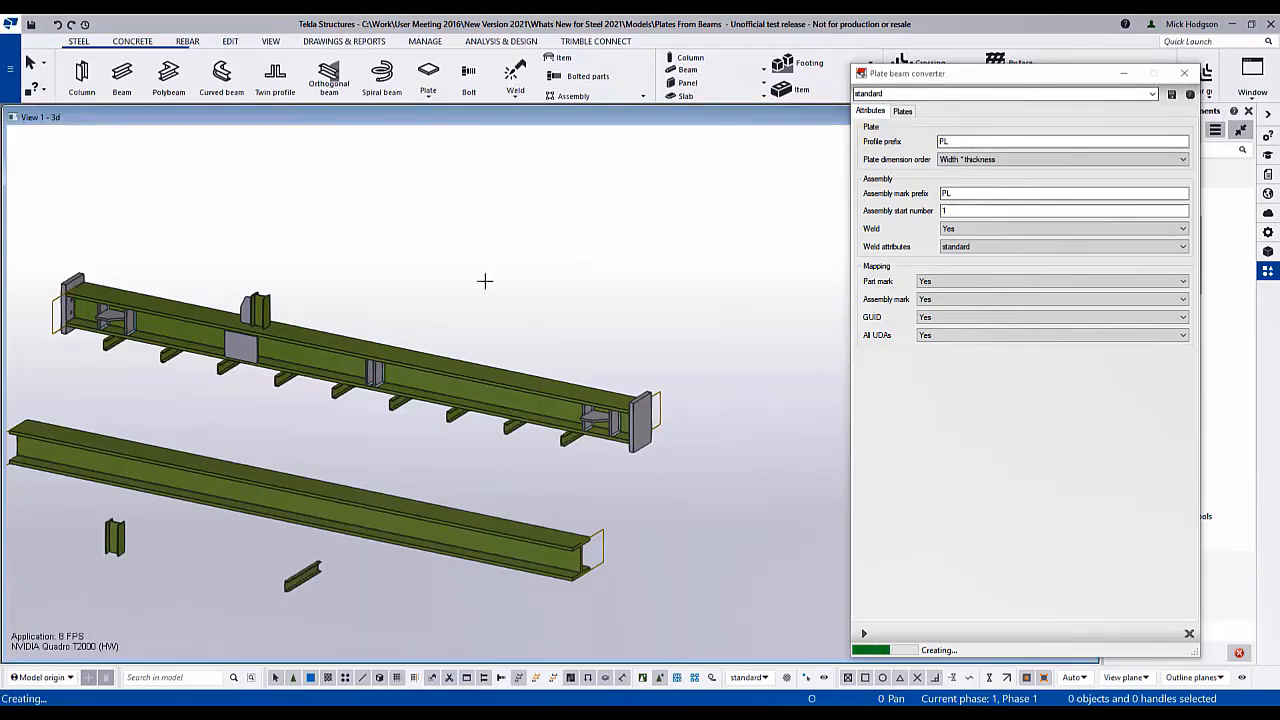
Step: Examine the converted channel brackets and stiffeners along the main beam, and close the Plate beam converter
{"action": "scroll", "coordinate": [320, 394], "scroll_direction": "up", "scroll_amount": 10}
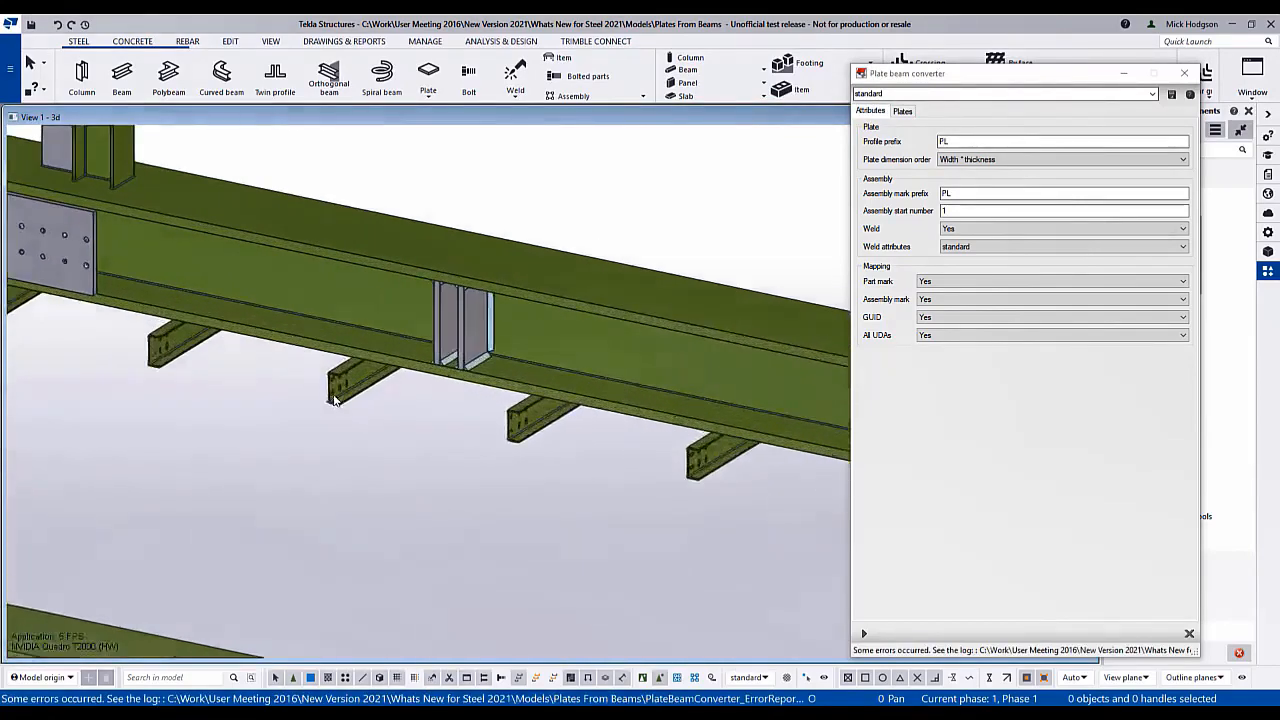
{"action": "scroll", "coordinate": [345, 372], "scroll_direction": "up", "scroll_amount": 5}
{"action": "scroll", "coordinate": [341, 360], "scroll_direction": "down", "scroll_amount": 10}
{"action": "middle_click_drag", "start_coordinate": [342, 370], "coordinate": [640, 455]}
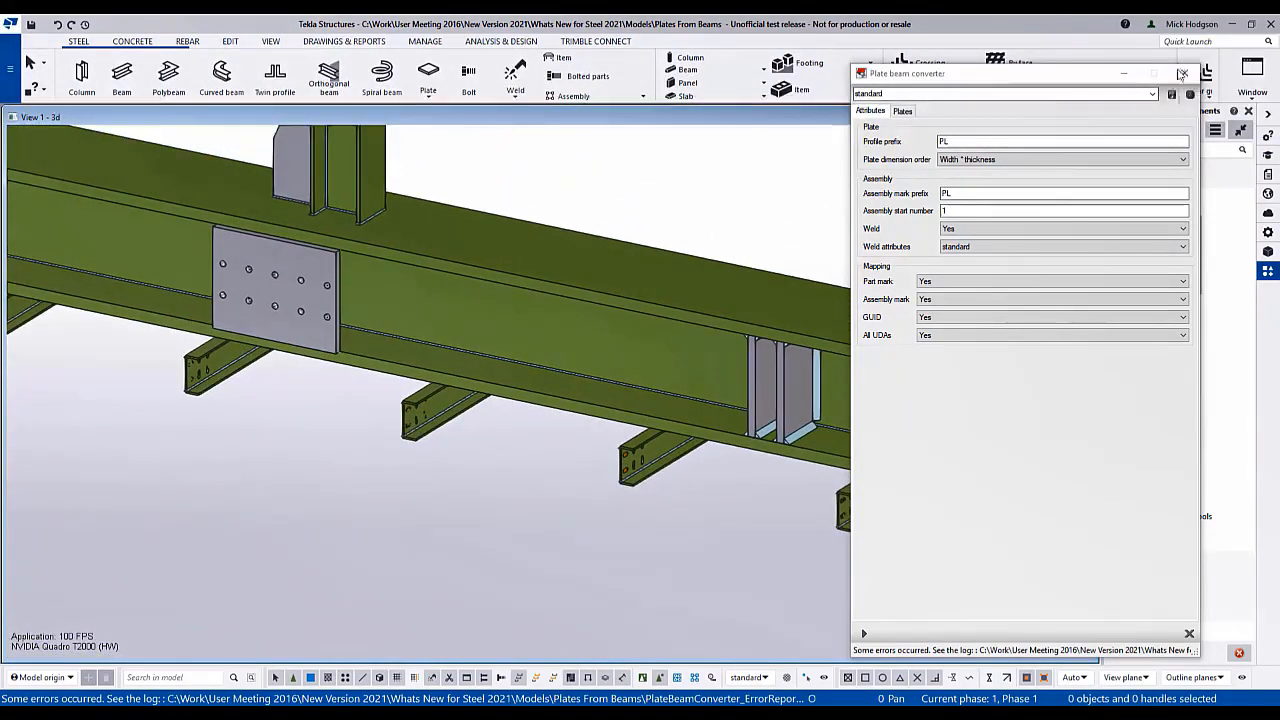
{"action": "left_click", "coordinate": [1186, 75]}
{"action": "scroll", "coordinate": [643, 336], "scroll_direction": "down", "scroll_amount": 10}
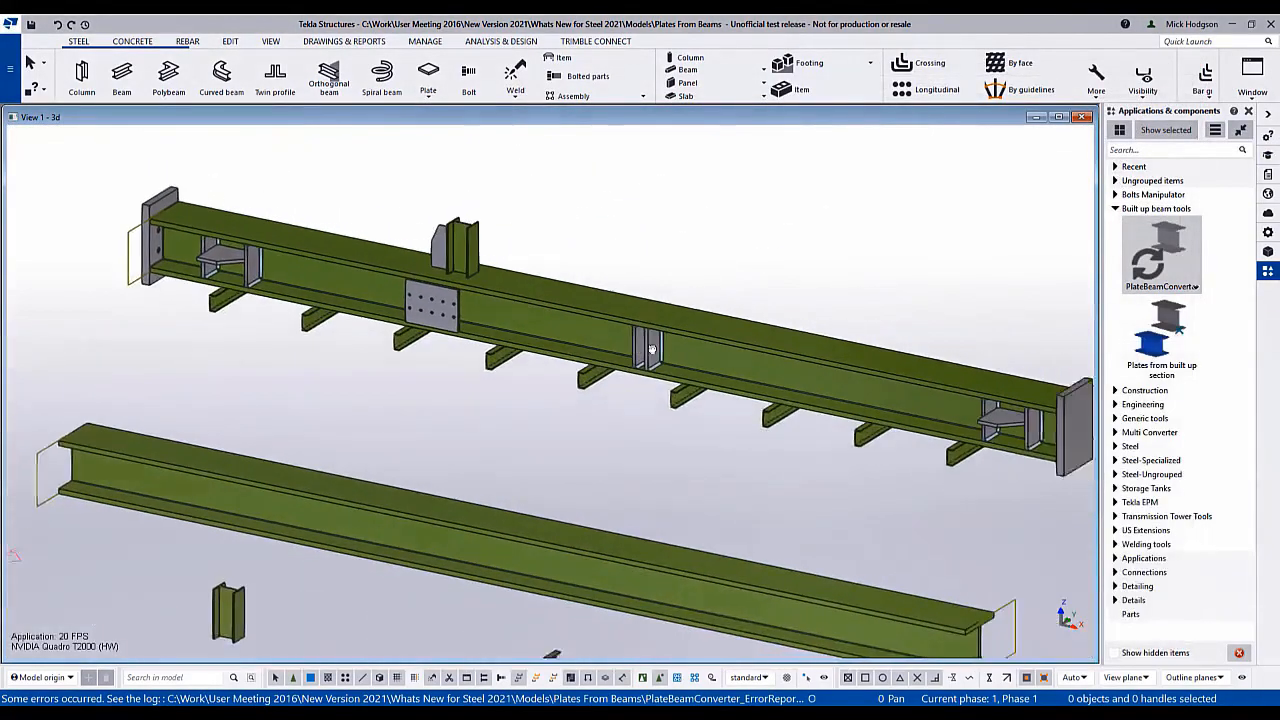
{"action": "scroll", "coordinate": [643, 336], "scroll_direction": "down", "scroll_amount": 3}
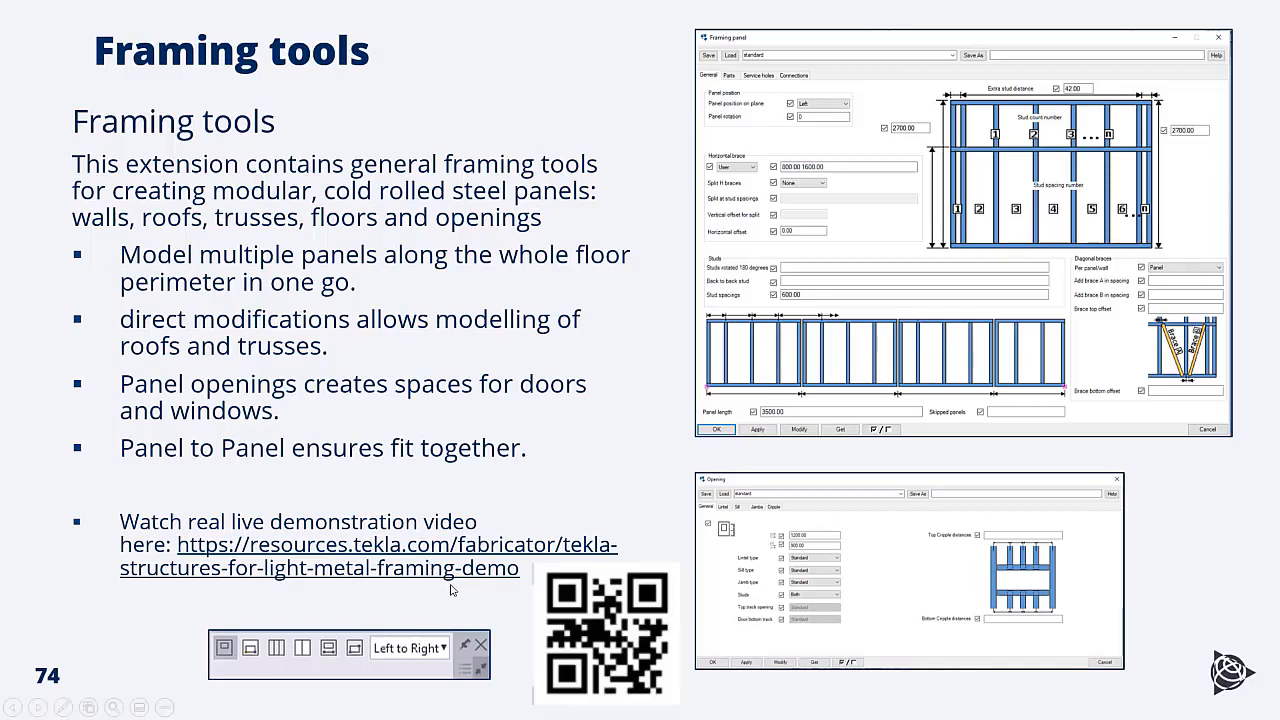
{"action": "left_click", "coordinate": [454, 587]}
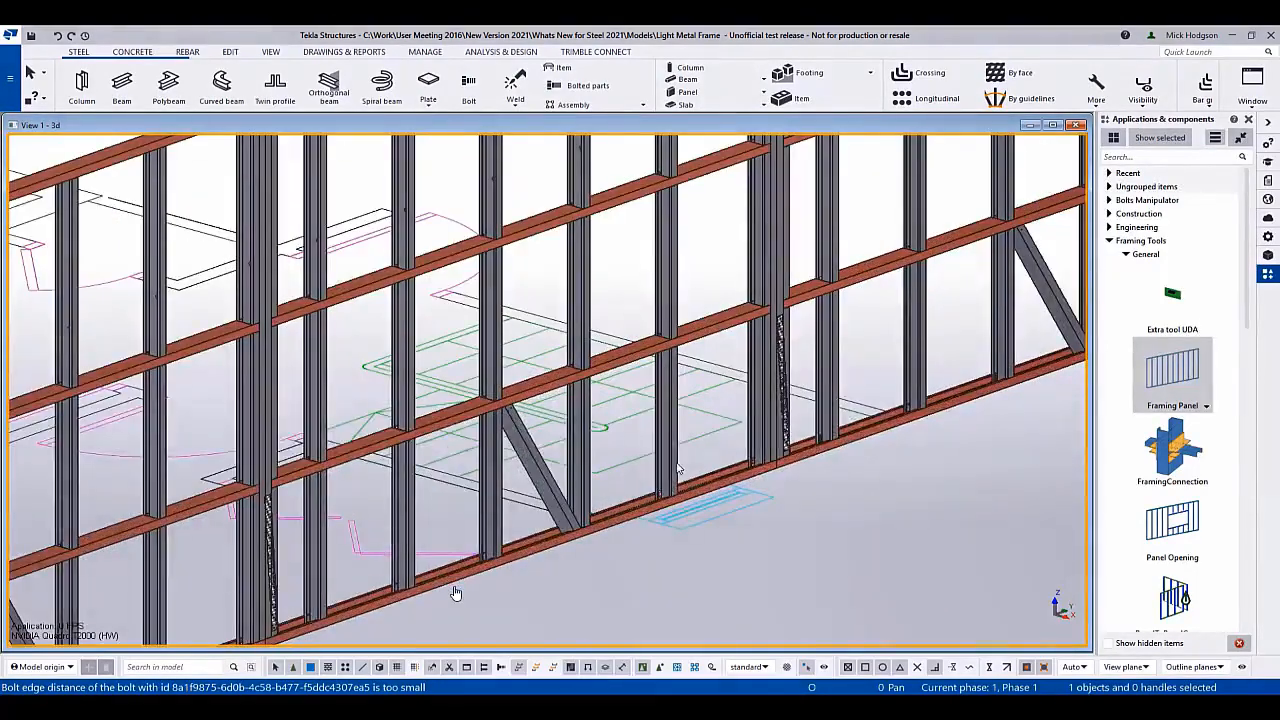
Step: Add a two-point opening about 630 mm wide to the framing panel wall, beside the blue window outline on the floor plan
{"action": "left_click", "coordinate": [702, 496]}
{"action": "left_click", "coordinate": [795, 496]}
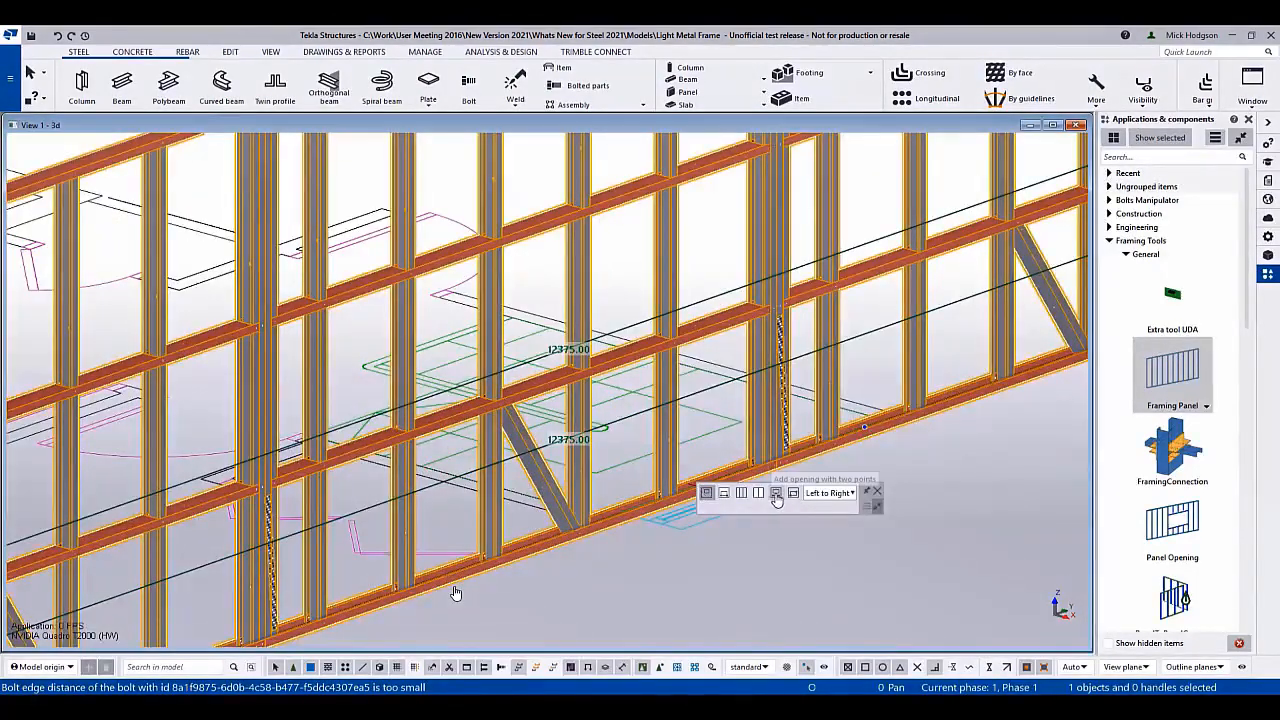
{"action": "left_click", "coordinate": [636, 516]}
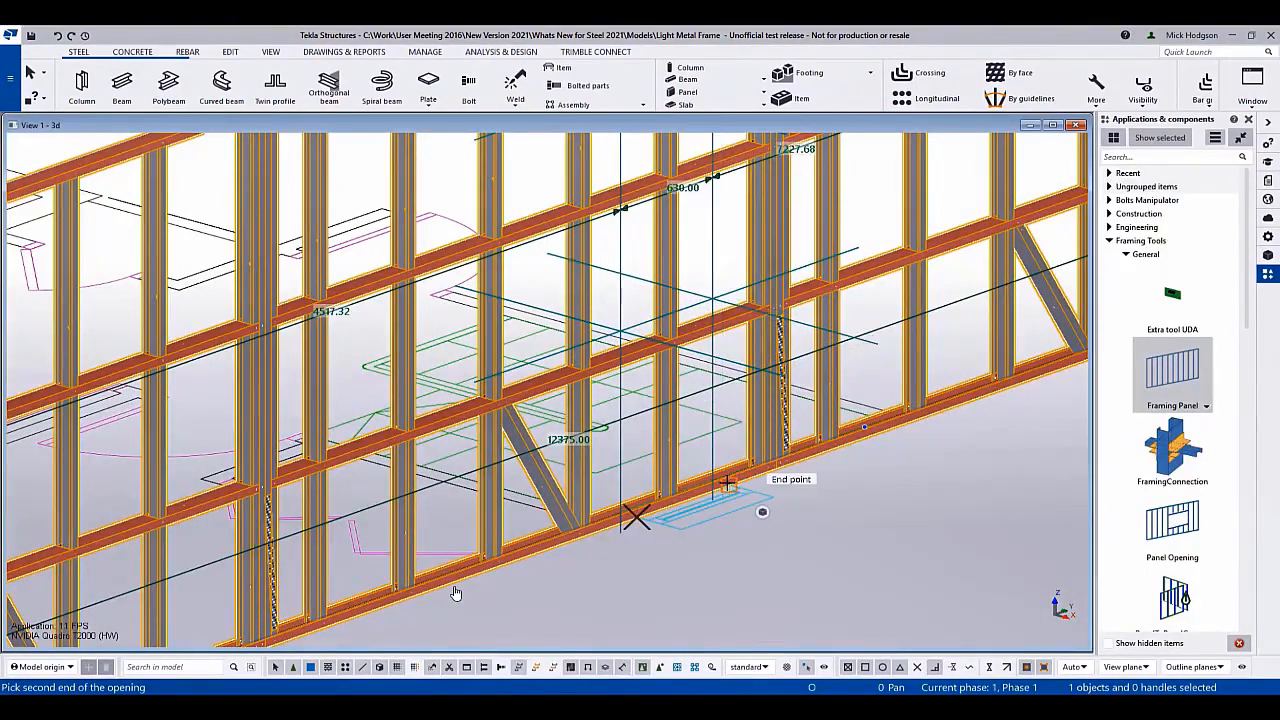
{"action": "left_click", "coordinate": [727, 484]}
{"action": "scroll", "coordinate": [833, 456], "scroll_direction": "down", "scroll_amount": 3}
{"action": "middle_click_drag", "start_coordinate": [833, 456], "coordinate": [415, 591]}
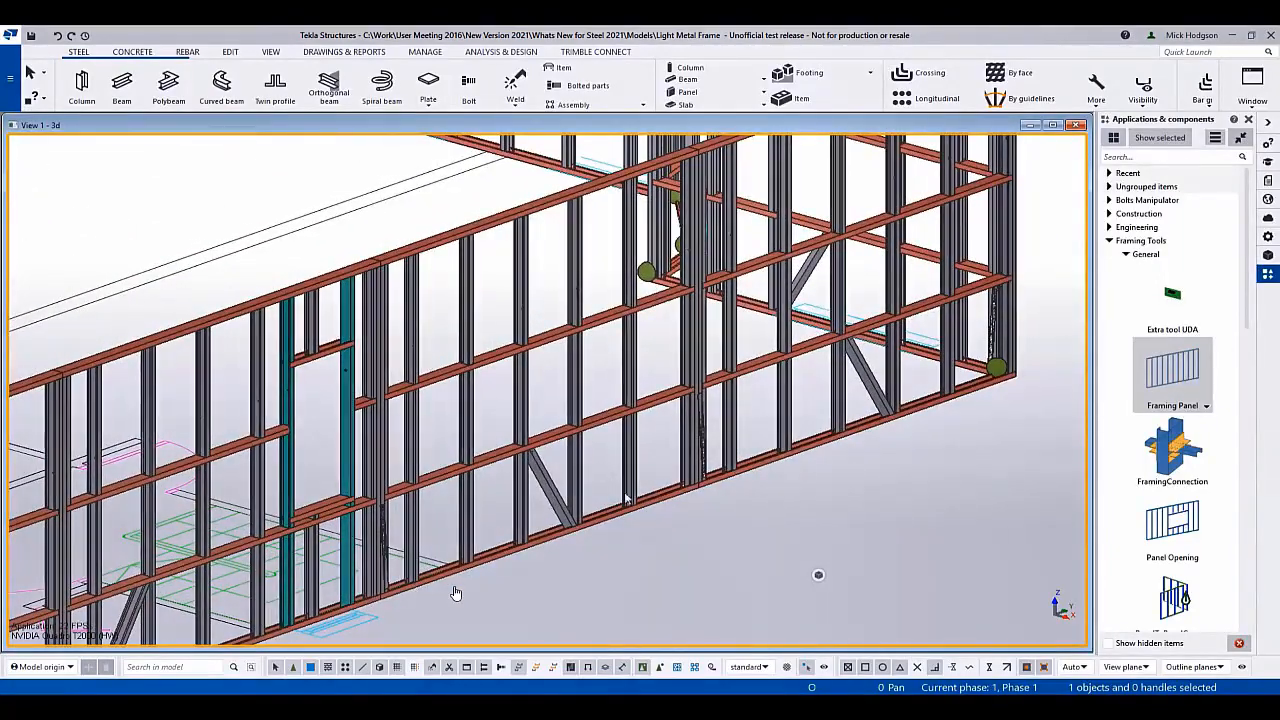
{"action": "scroll", "coordinate": [455, 593], "scroll_direction": "down", "scroll_amount": 5}
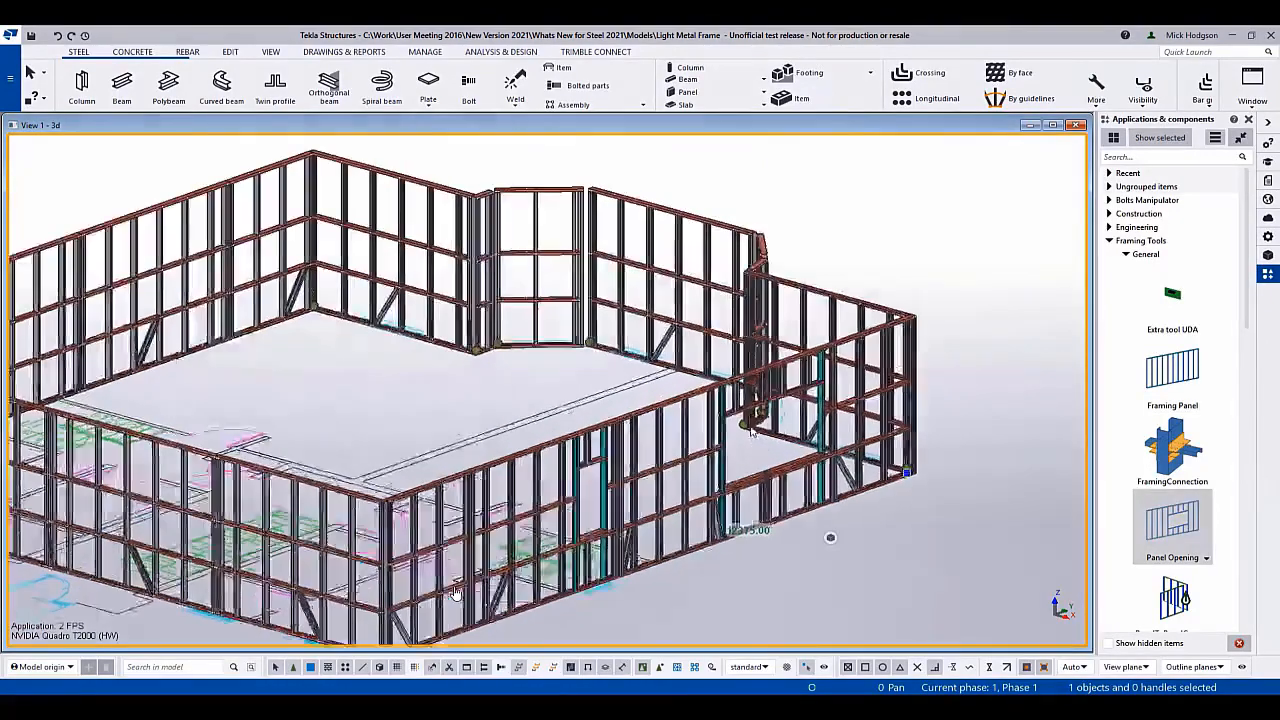
{"action": "scroll", "coordinate": [455, 593], "scroll_direction": "up", "scroll_amount": 5}
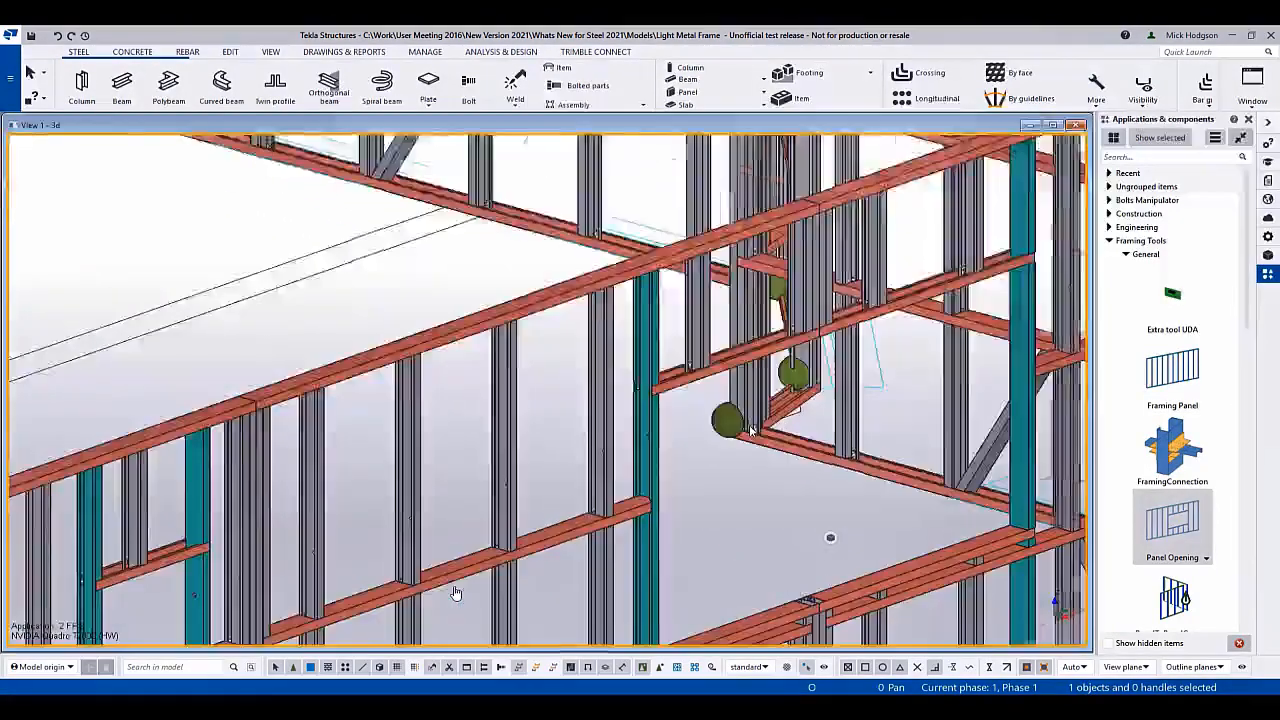
{"action": "scroll", "coordinate": [455, 593], "scroll_direction": "down", "scroll_amount": 5}
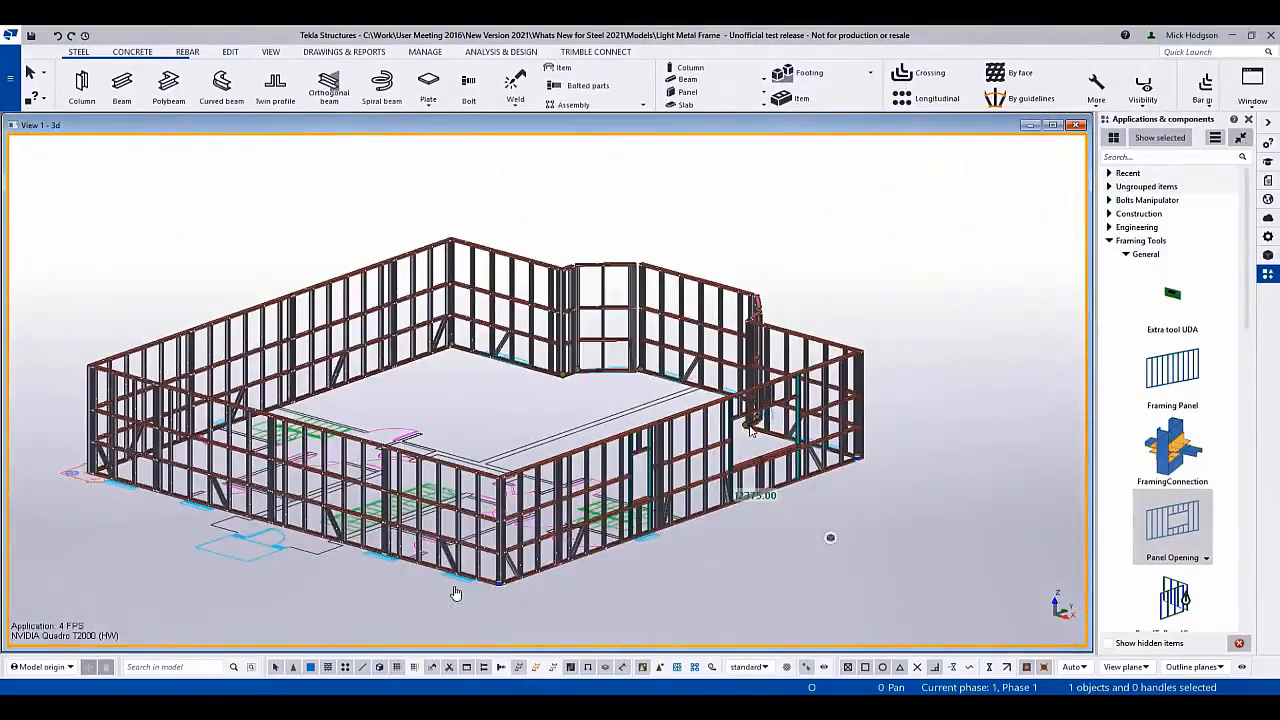
{"action": "middle_click_drag", "start_coordinate": [750, 430], "coordinate": [796, 448]}
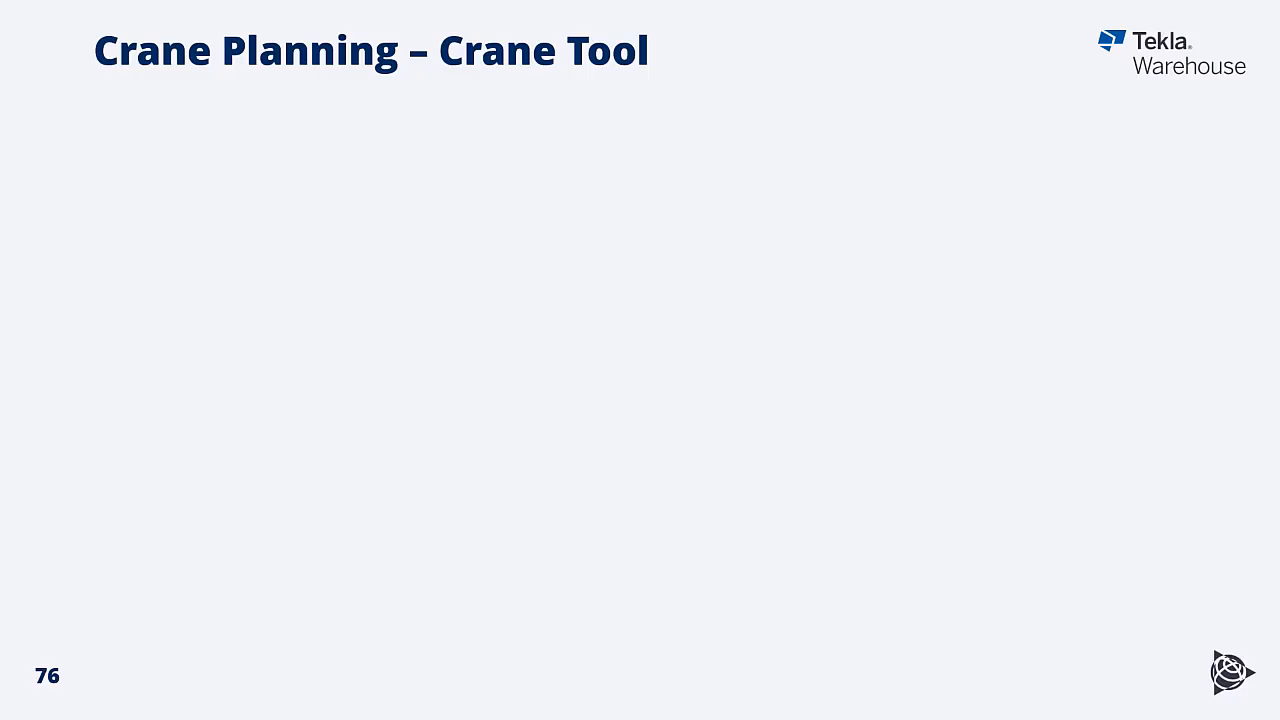
{"action": "key", "text": "Right"}
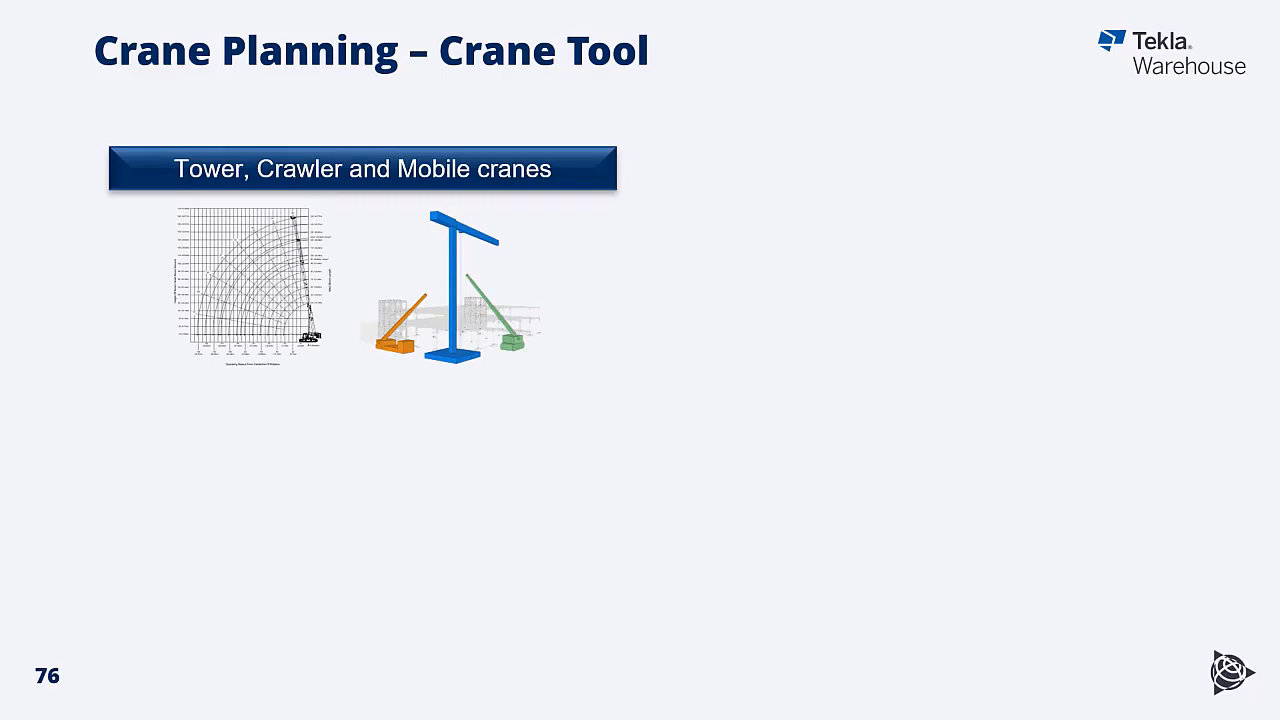
{"action": "key", "text": "Right"}
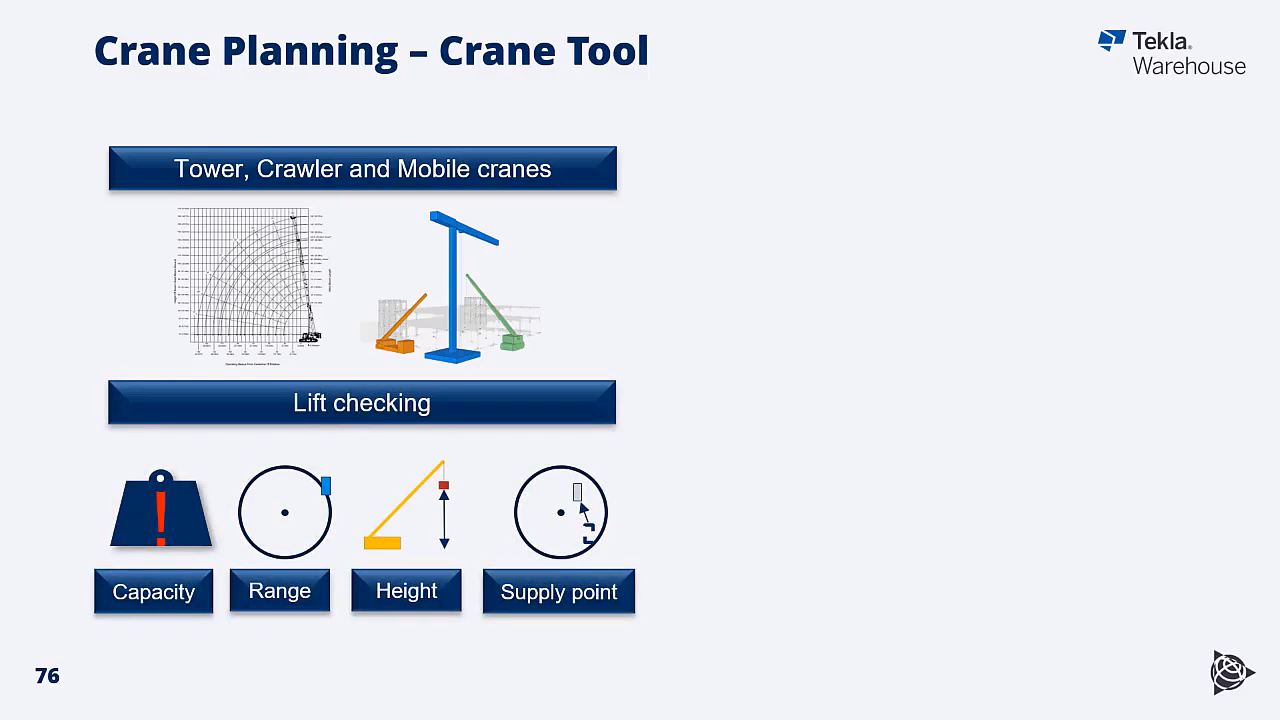